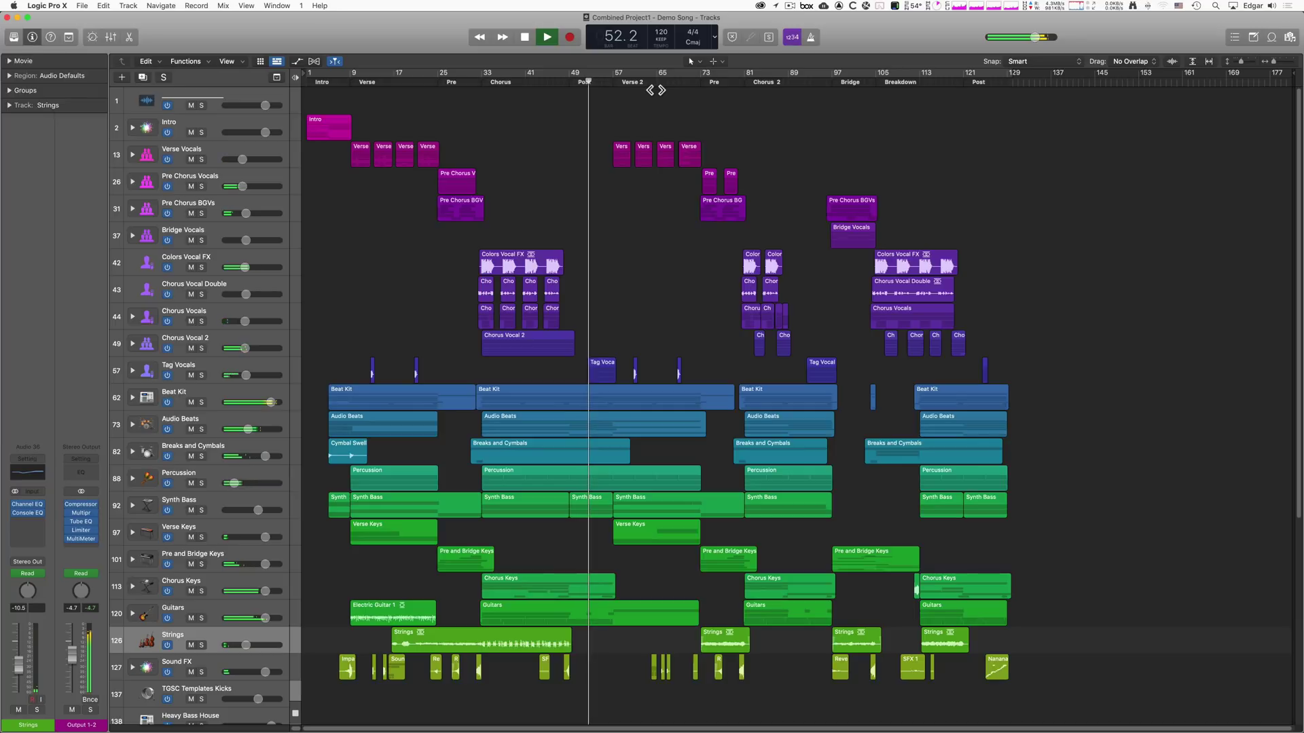
- Stop the song and switch to the Live Loops grid, enlarging the TGSC Templates loop rows
{"action": "key", "text": "space"}
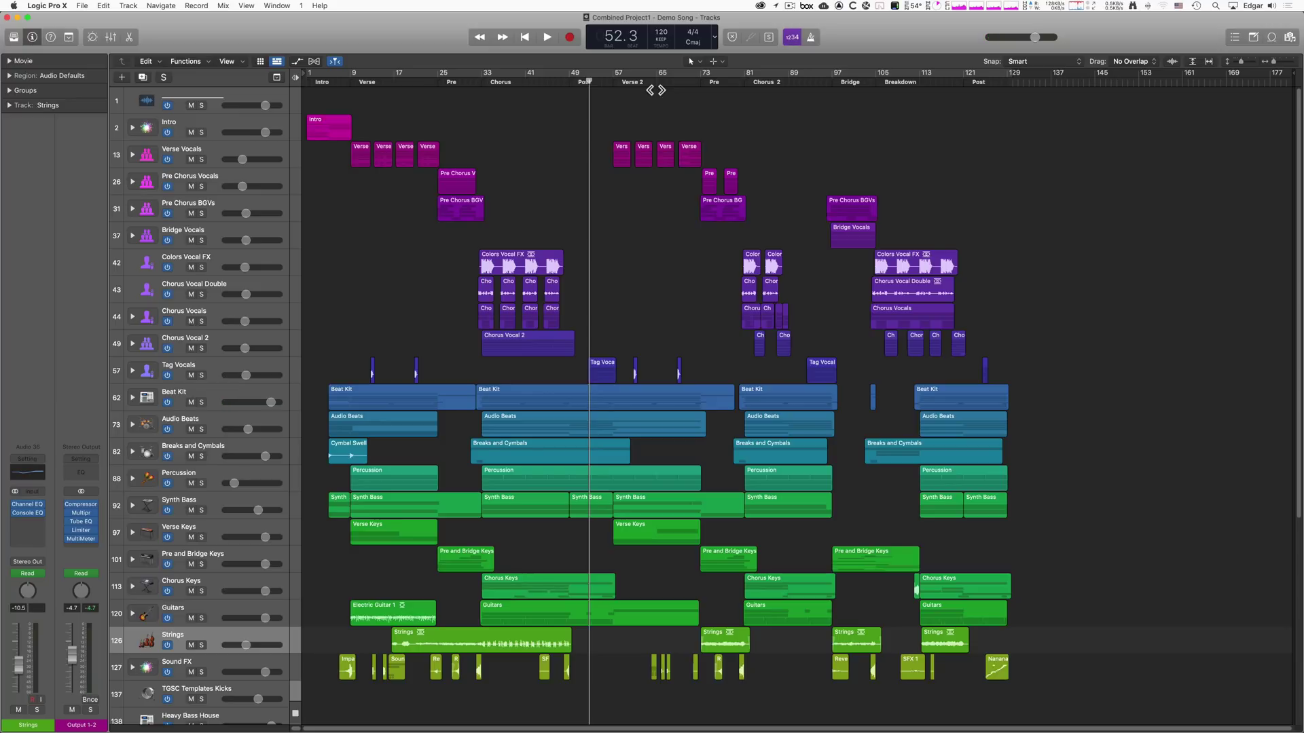
{"action": "key", "text": "alt+b"}
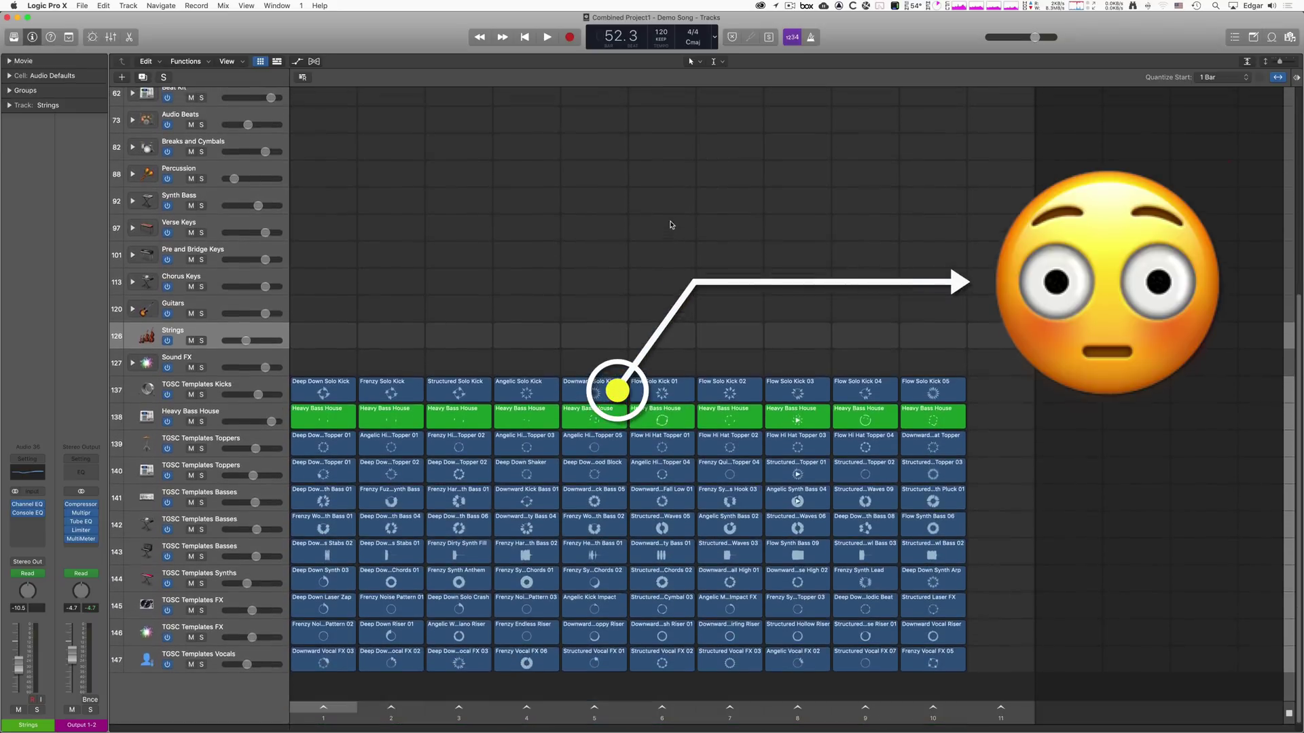
{"action": "key", "text": "super+Down"}
{"action": "key", "text": "super+Down"}
{"action": "key", "text": "super+Down"}
{"action": "key", "text": "super+Down"}
{"action": "key", "text": "super+Down"}
{"action": "key", "text": "super+Down"}
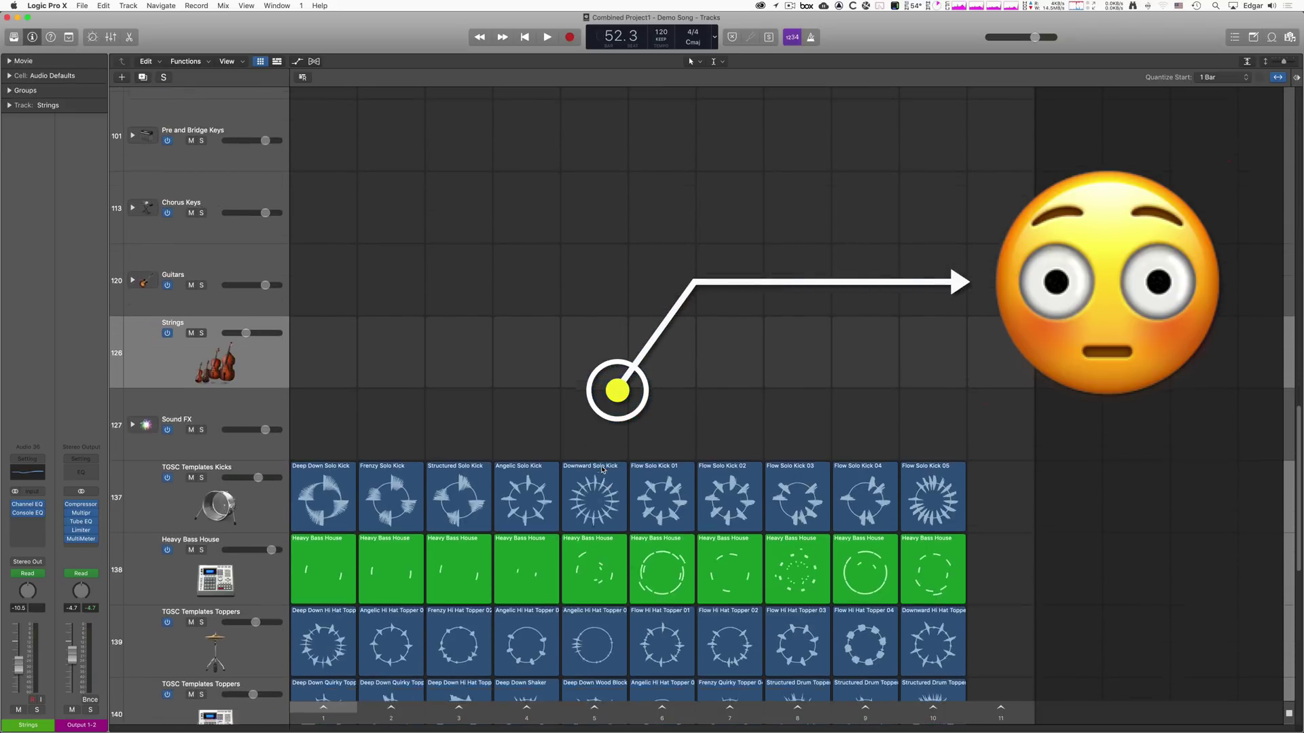
{"action": "key", "text": "super+Up"}
{"action": "key", "text": "super+Up"}
{"action": "key", "text": "super+Up"}
{"action": "key", "text": "super+Up"}
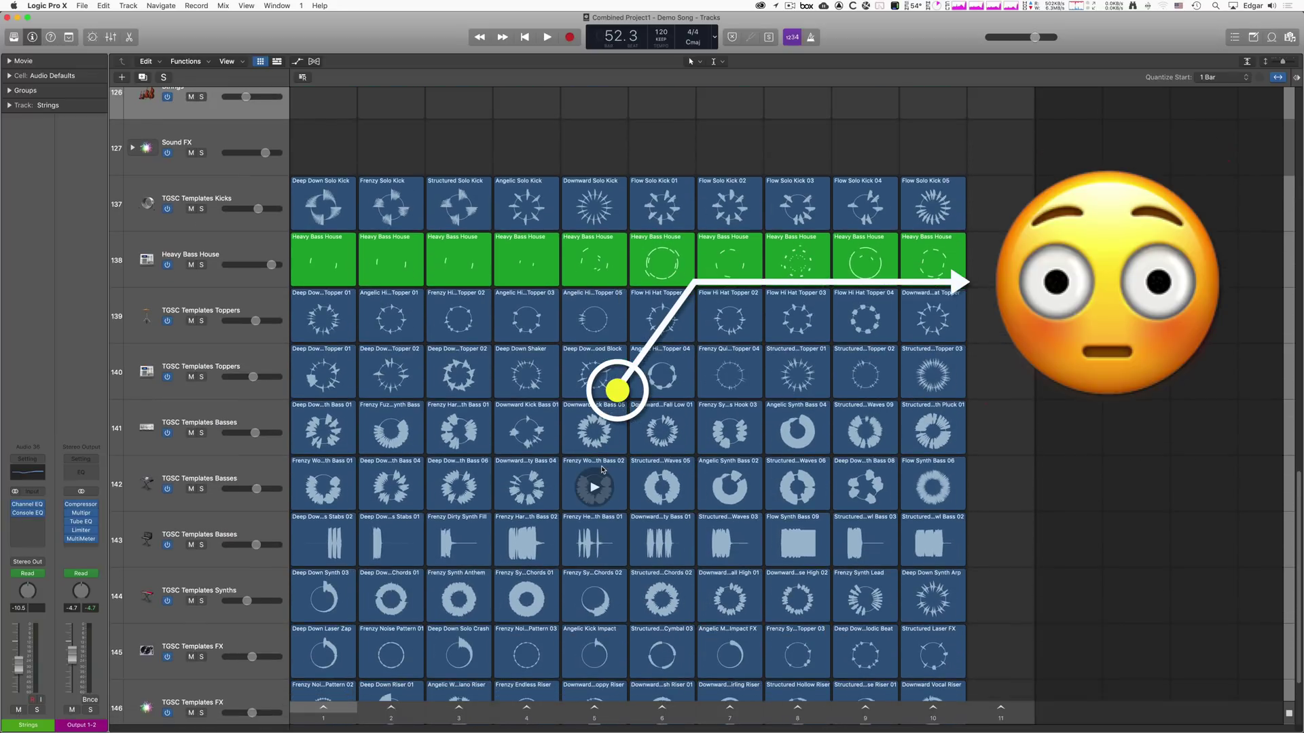
- Audition Live Loops scenes 10, 9 and 11, and reactivate arrangement playback for all tracks
{"action": "left_click", "coordinate": [932, 709]}
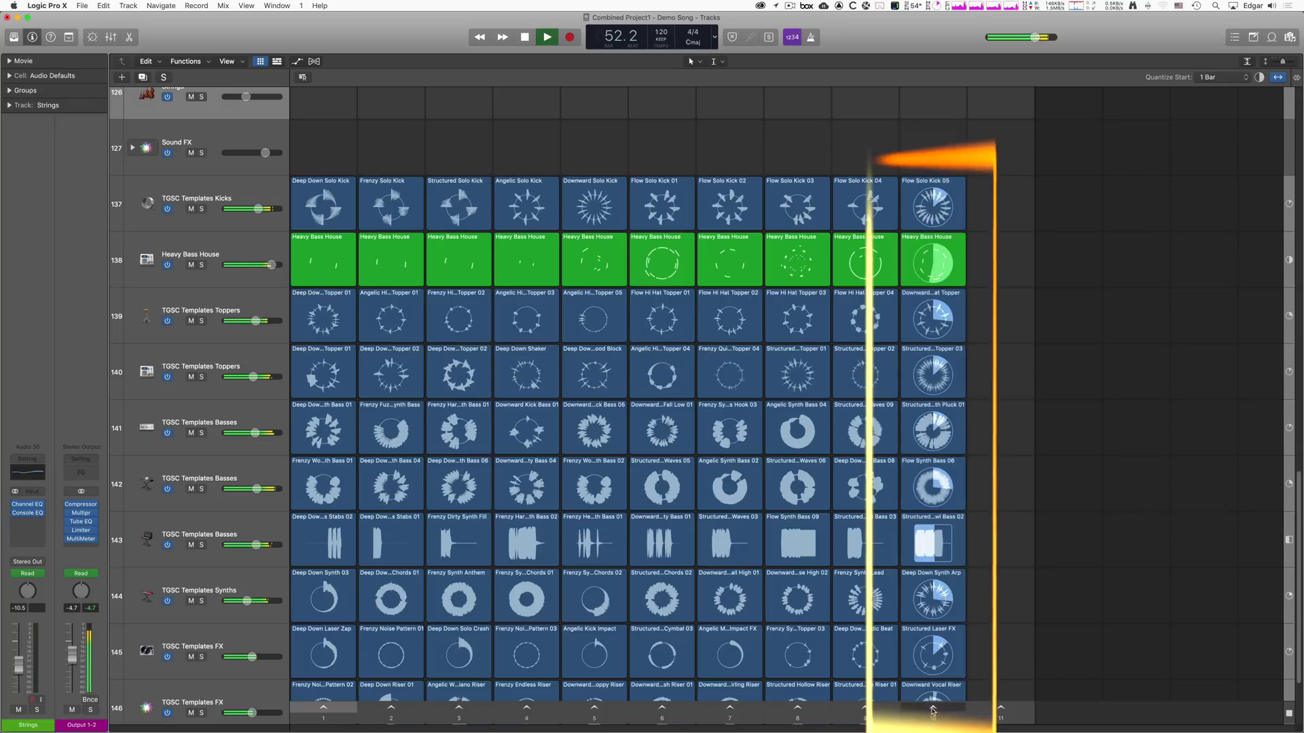
{"action": "left_click", "coordinate": [865, 710]}
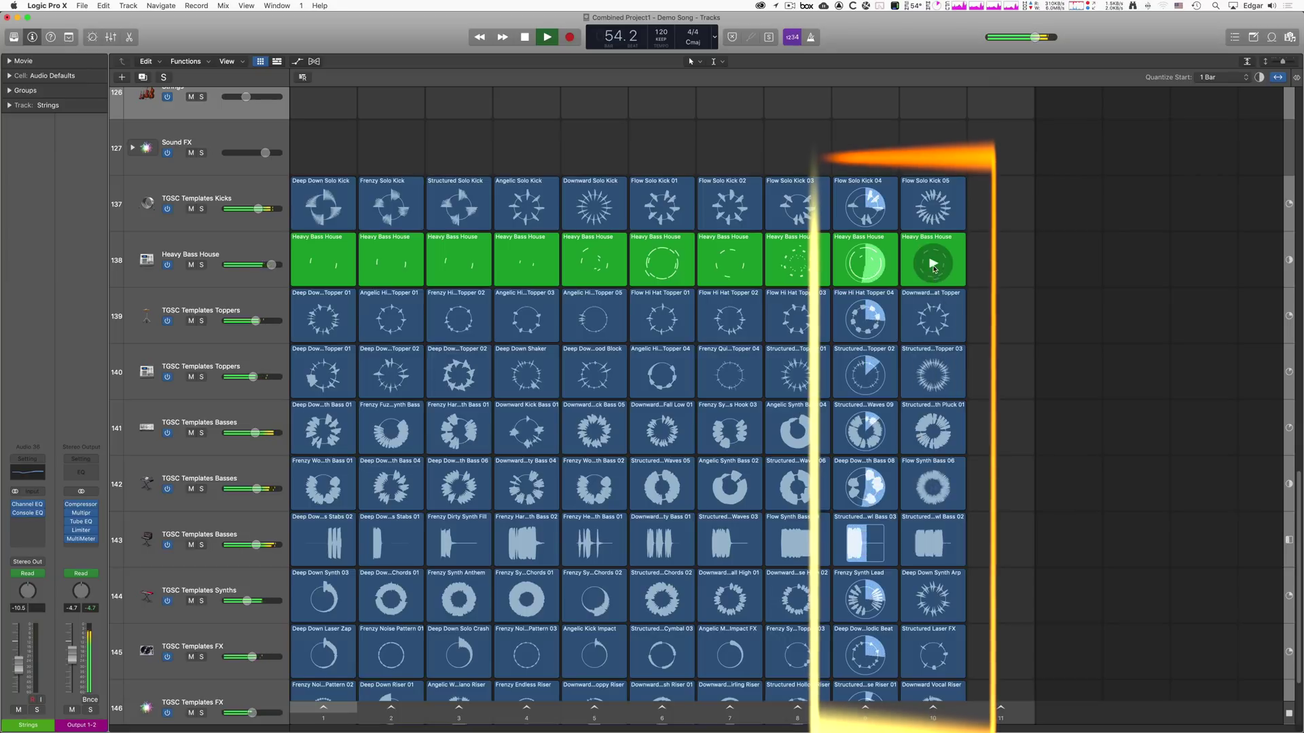
{"action": "left_click", "coordinate": [1001, 709]}
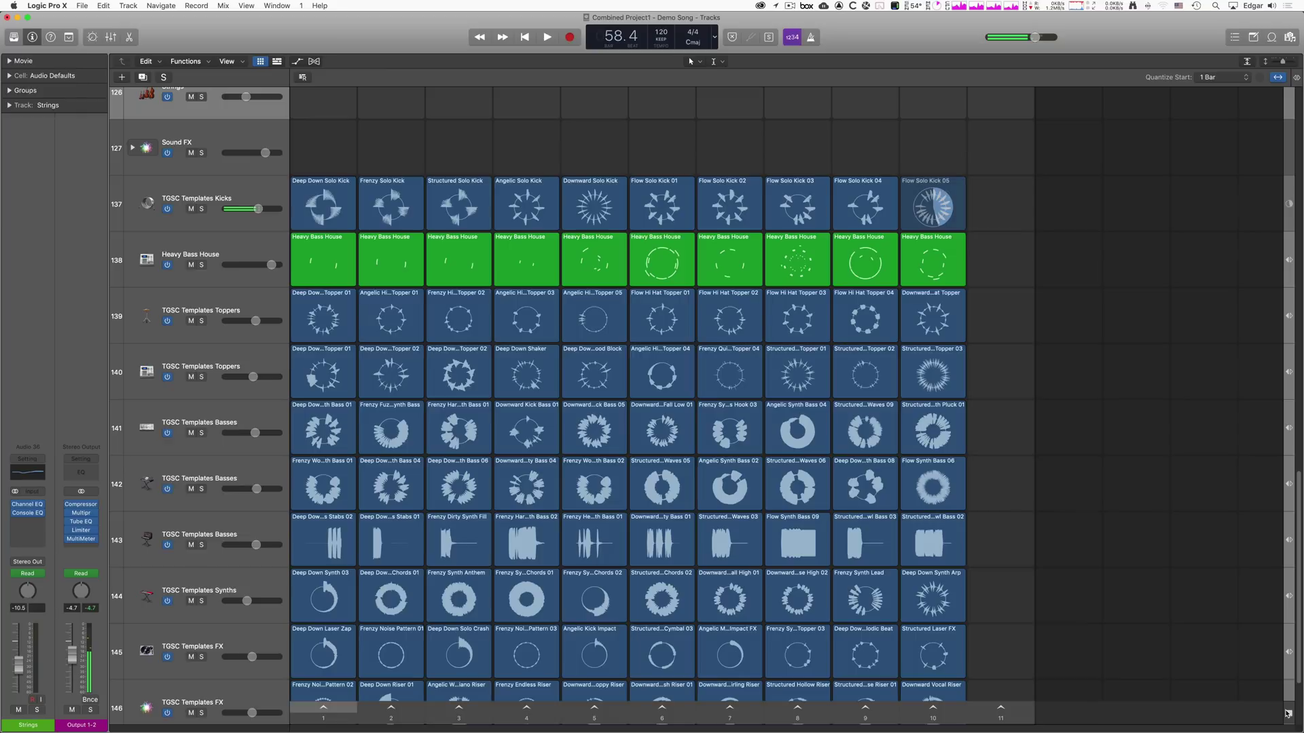
{"action": "left_click", "coordinate": [1293, 80]}
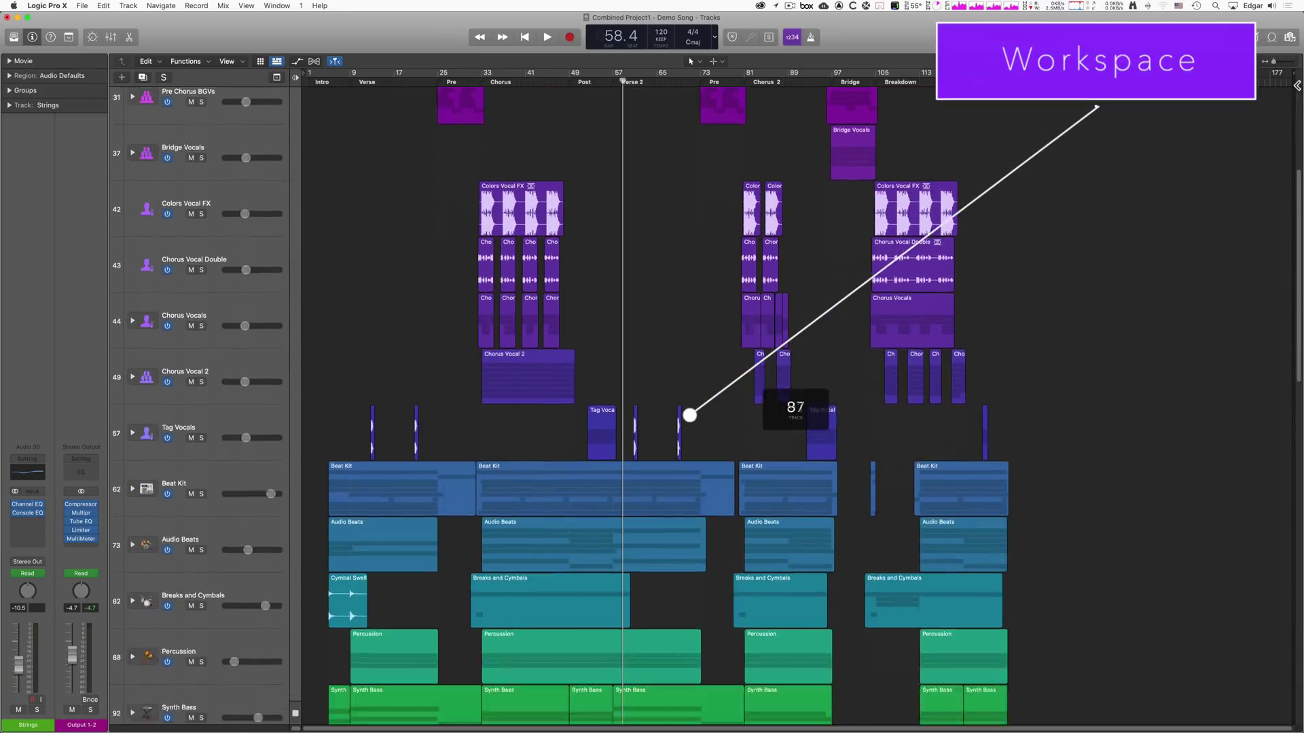
- Show the Live Loops grid and the arrangement workspace side by side
{"action": "scroll", "coordinate": [690, 415], "scroll_direction": "down", "scroll_amount": 3}
{"action": "key", "text": "alt+b"}
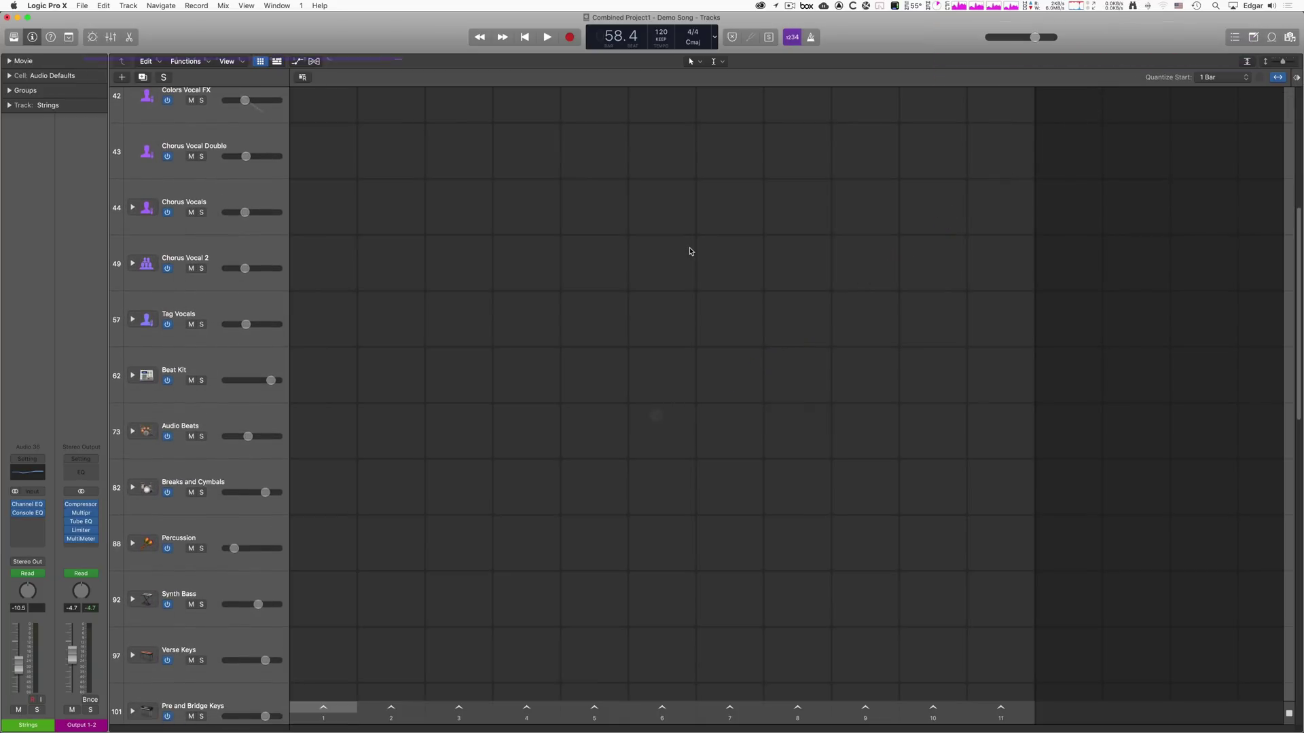
{"action": "scroll", "coordinate": [690, 251], "scroll_direction": "down", "scroll_amount": 10}
{"action": "scroll", "coordinate": [690, 252], "scroll_direction": "up", "scroll_amount": 3}
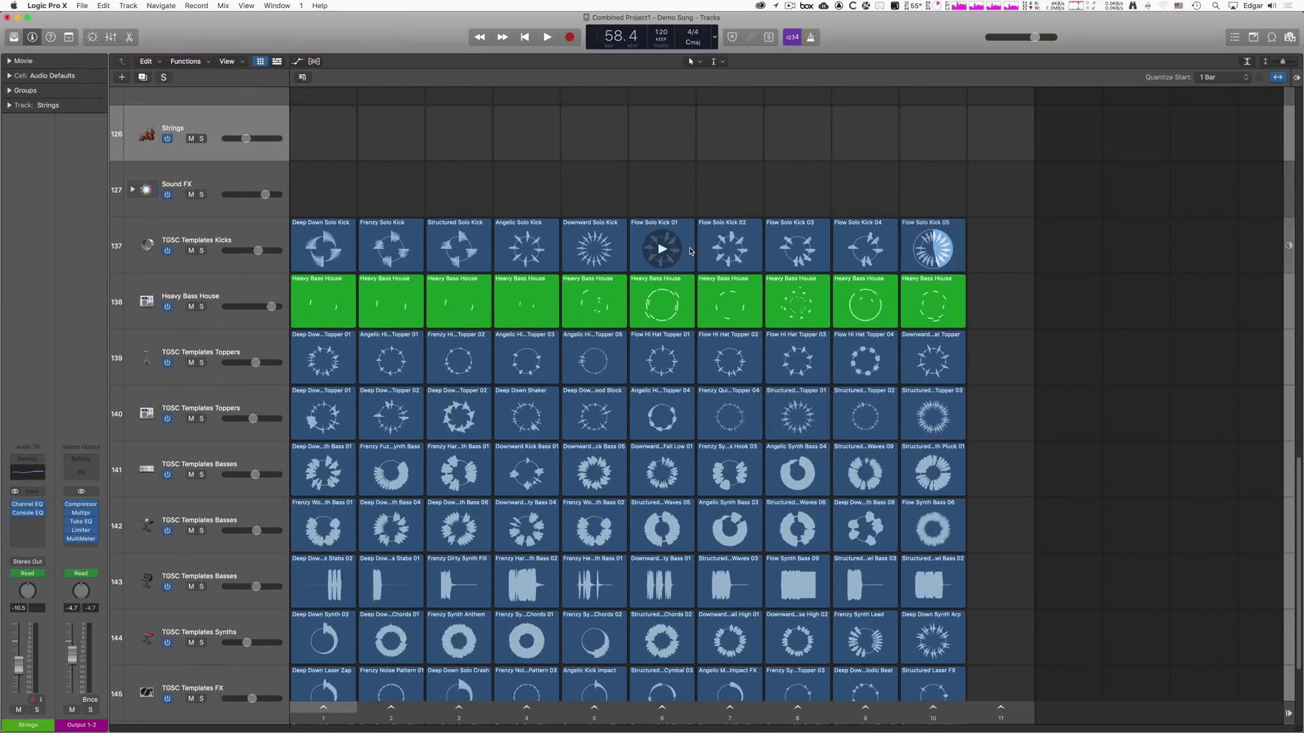
{"action": "key", "text": "alt+n"}
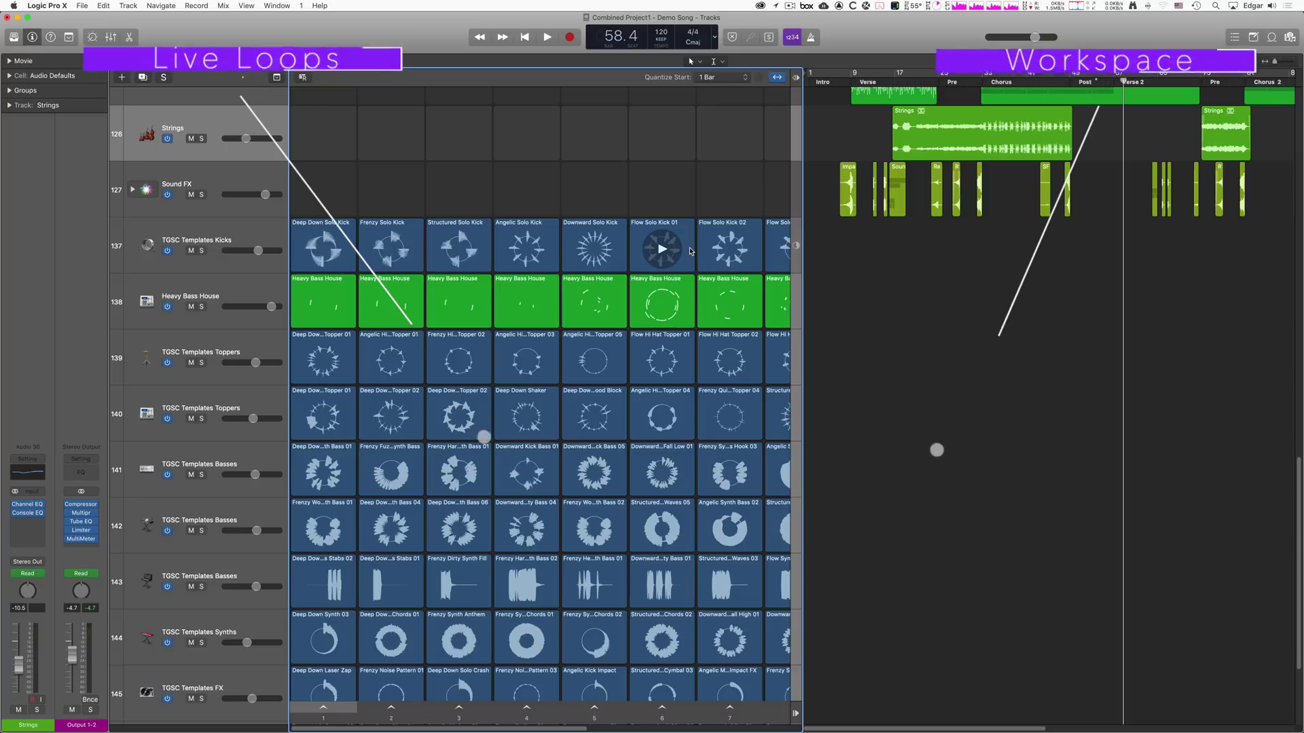
- Shrink the track rows until all tracks fit in the Live Loops grid and the arrangement together
{"action": "key", "text": "super+Up"}
{"action": "key", "text": "super+Up"}
{"action": "key", "text": "super+Up"}
{"action": "key", "text": "super+Up"}
{"action": "key", "text": "super+Up"}
{"action": "key", "text": "super+Up"}
{"action": "key", "text": "super+Up"}
{"action": "key", "text": "super+Up"}
{"action": "key", "text": "super+Down"}
{"action": "key", "text": "super+Down"}
{"action": "key", "text": "super+Down"}
{"action": "key", "text": "super+Down"}
{"action": "key", "text": "super+Down"}
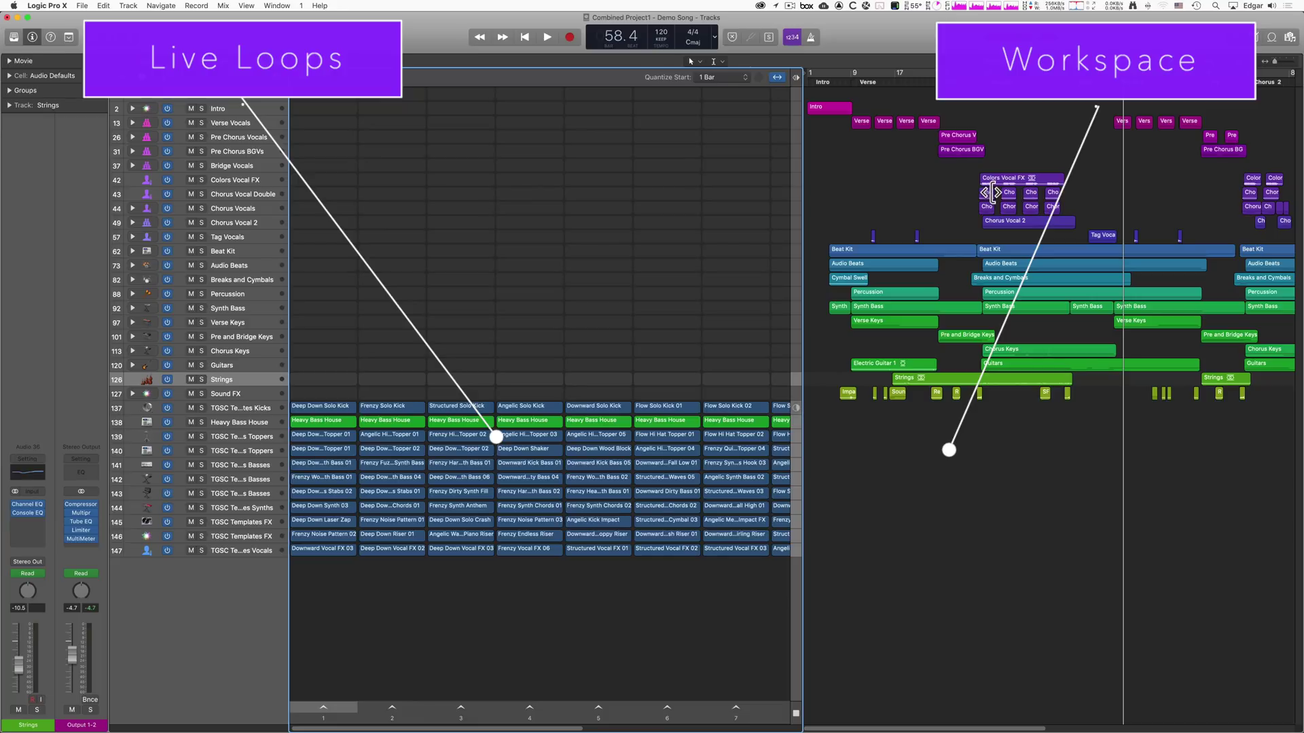
{"action": "scroll", "coordinate": [991, 192], "scroll_direction": "right", "scroll_amount": 2}
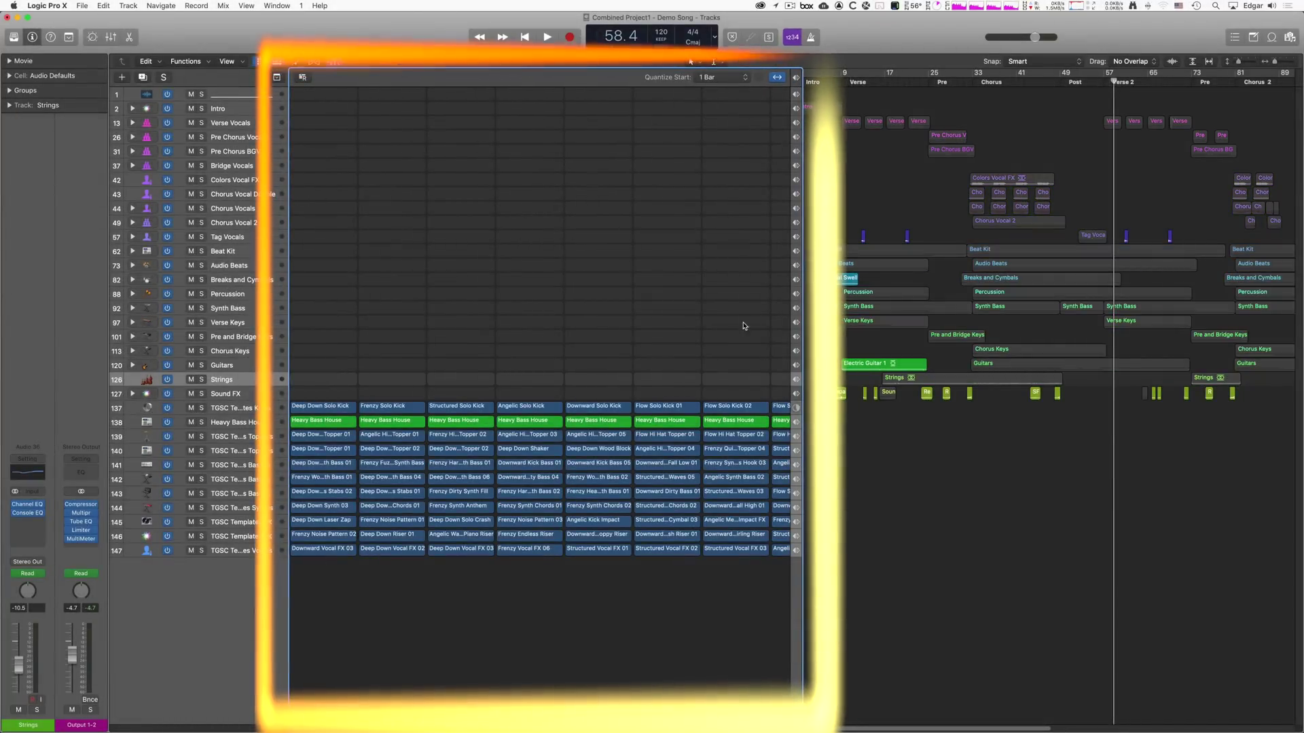
- Play the project with Live Loops scene 7 triggered, and stop the grid's loops
{"action": "key", "text": "space"}
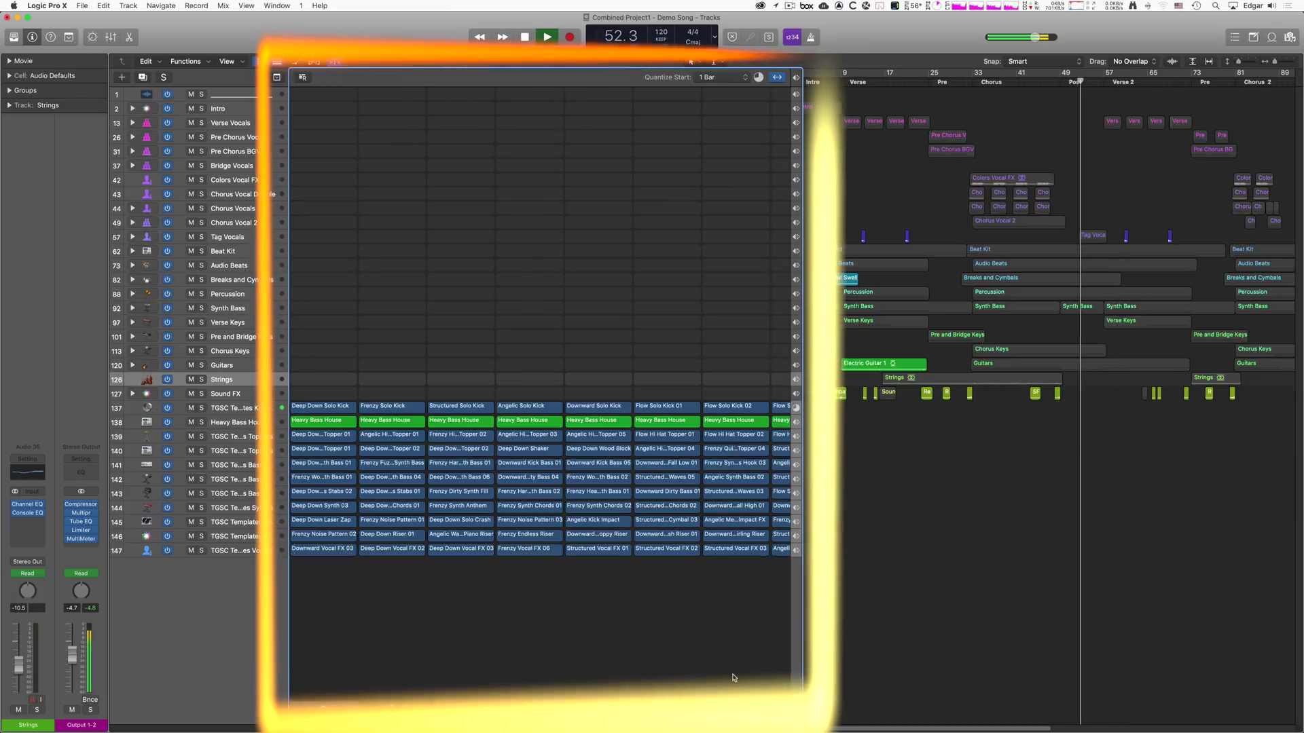
{"action": "left_click", "coordinate": [735, 709]}
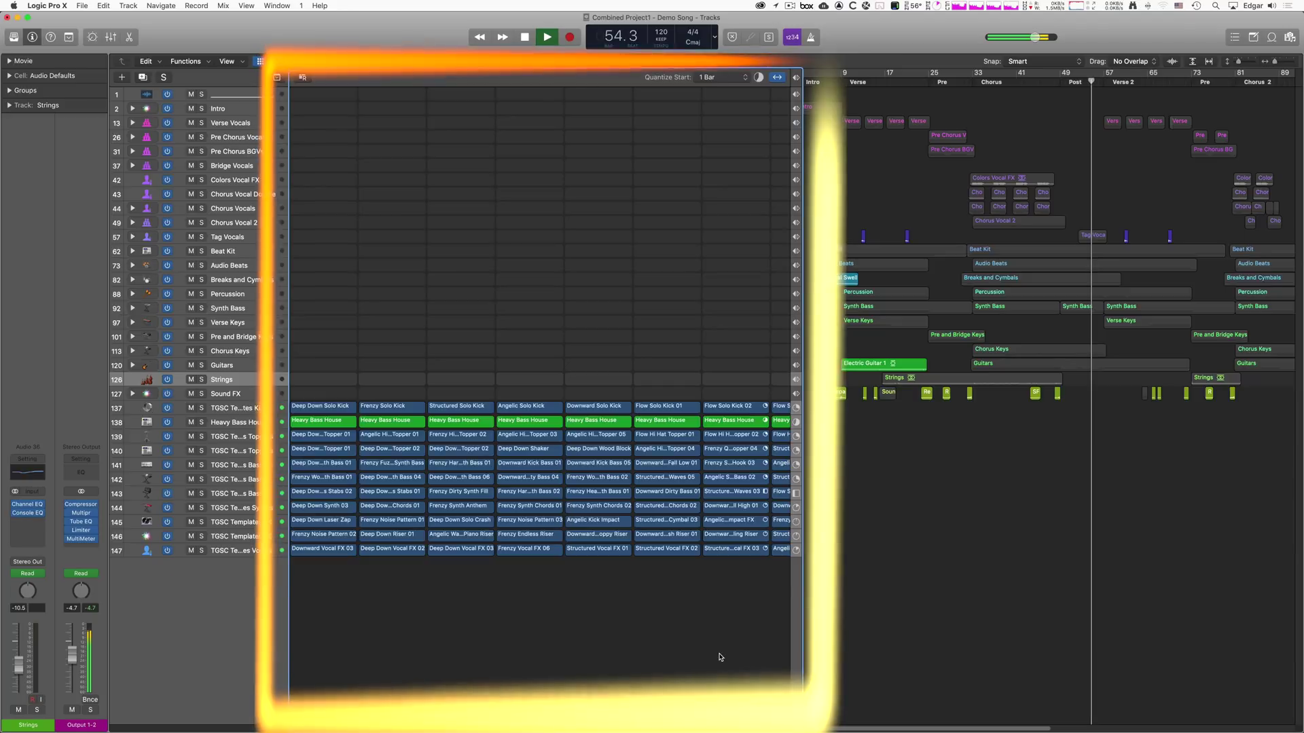
{"action": "key", "text": "super+Down"}
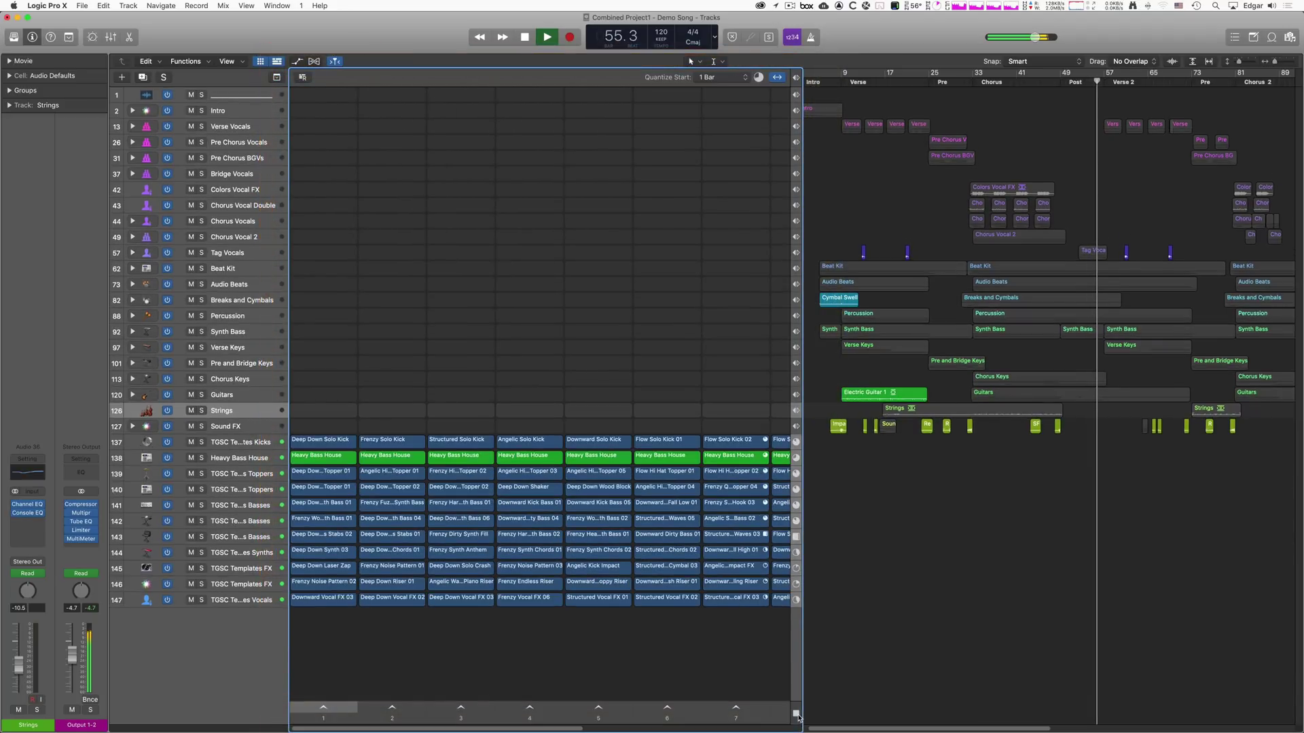
{"action": "left_click", "coordinate": [797, 715]}
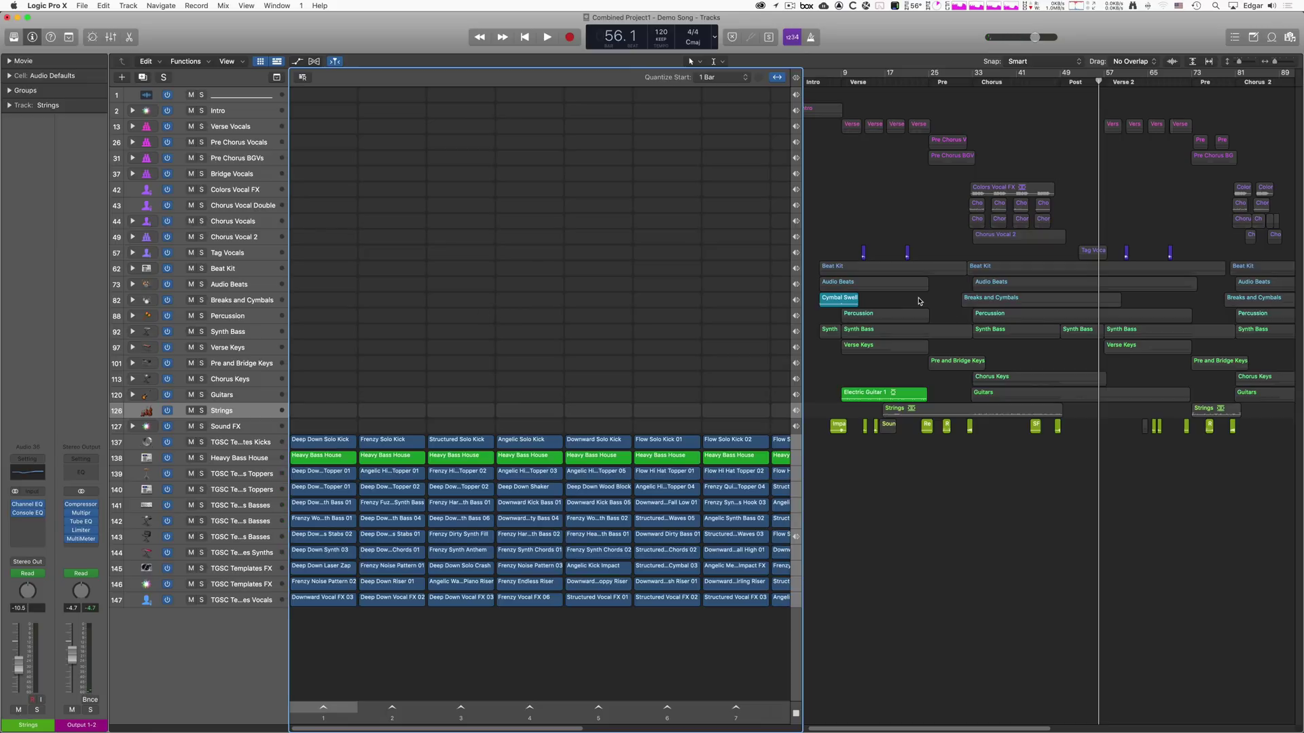
- Play the arrangement's verse vocals from bar 10 together with the Flow Solo Kick 05 loop
{"action": "scroll", "coordinate": [726, 391], "scroll_direction": "right", "scroll_amount": 8}
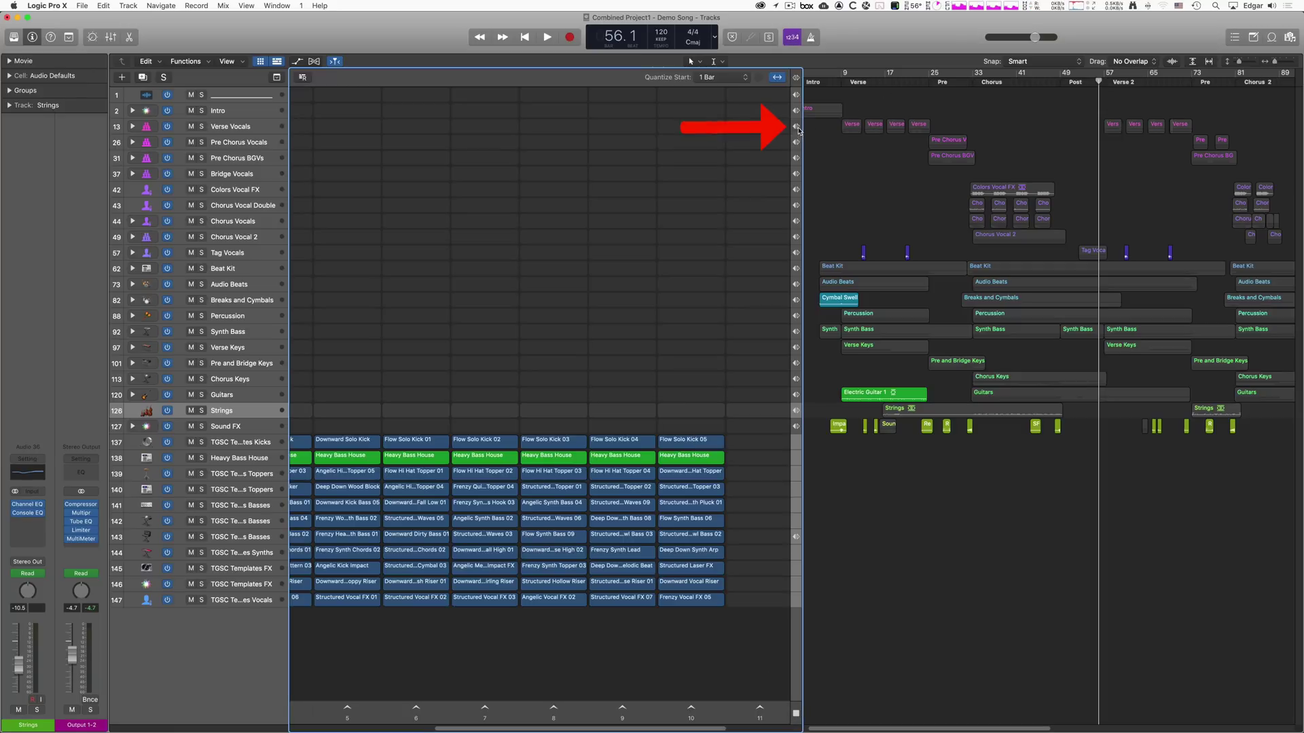
{"action": "left_click", "coordinate": [854, 85]}
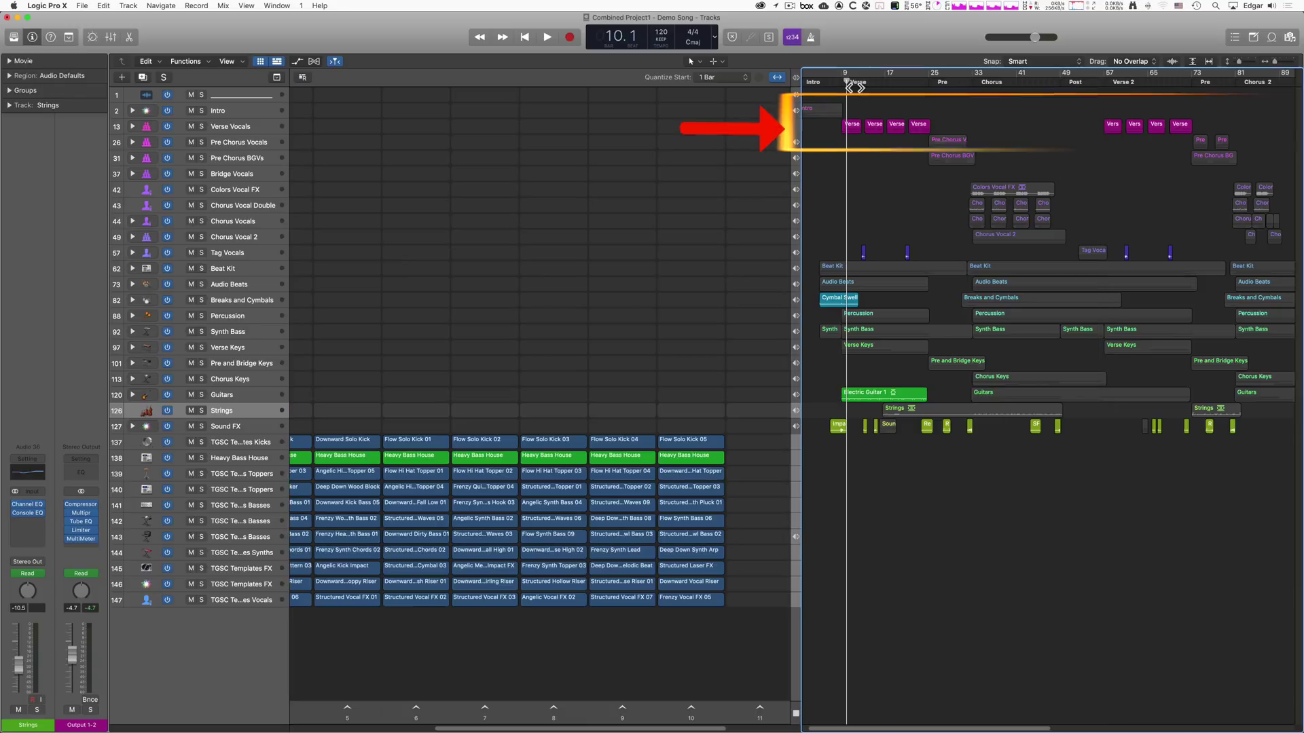
{"action": "key", "text": "space"}
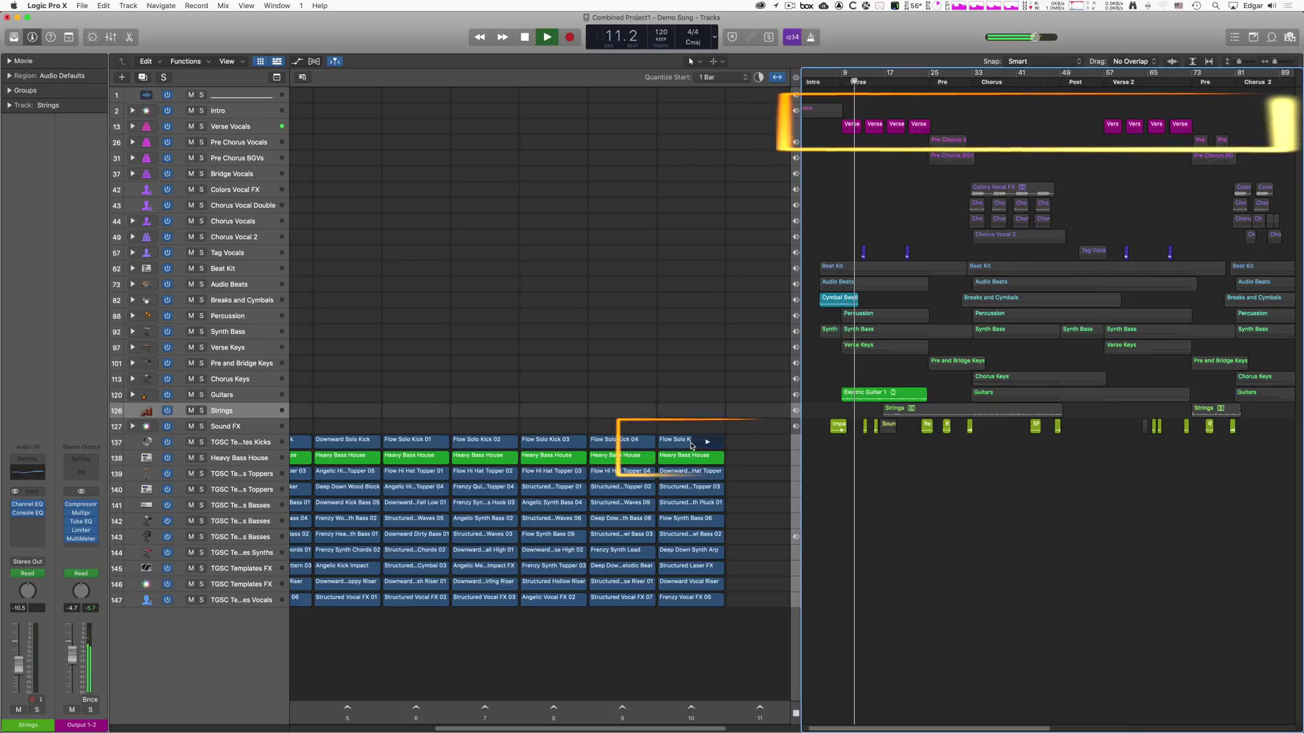
{"action": "left_click", "coordinate": [706, 443]}
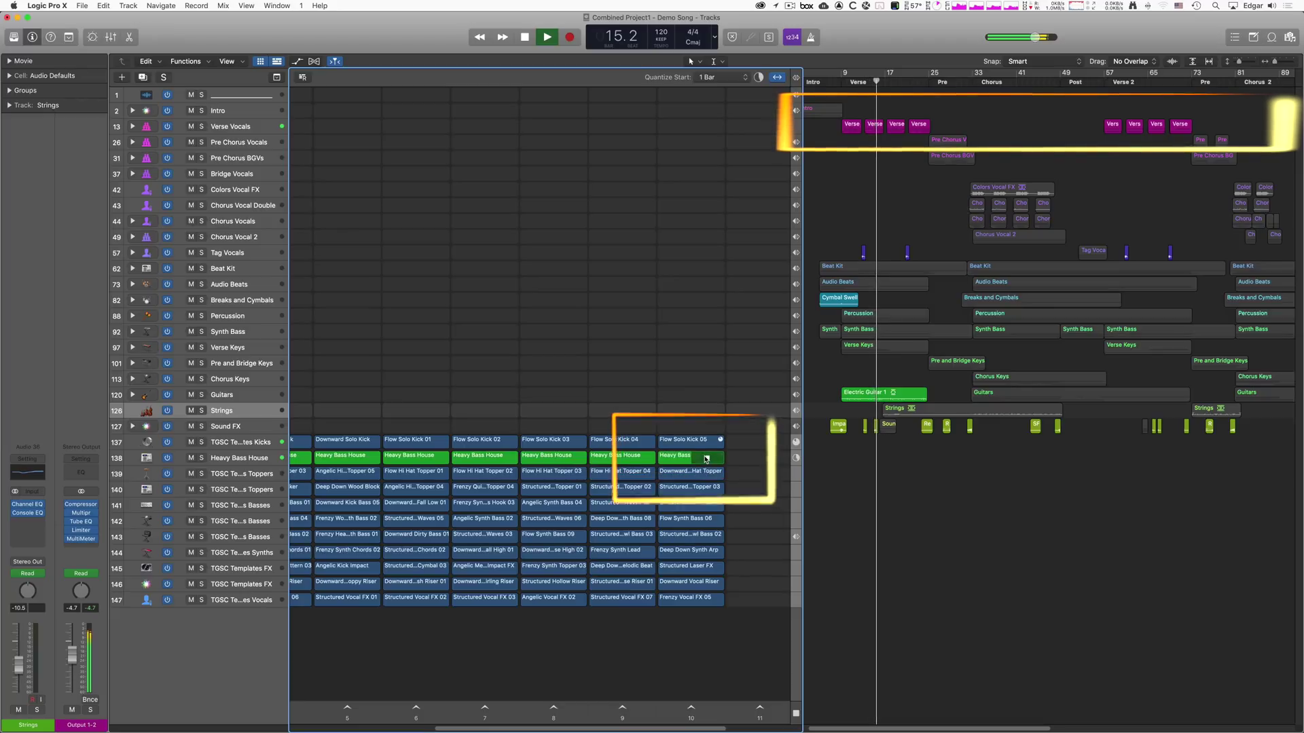
- Trigger Live Loops scenes 9 and 10 over the verse vocals, and end playback
{"action": "left_click", "coordinate": [622, 708]}
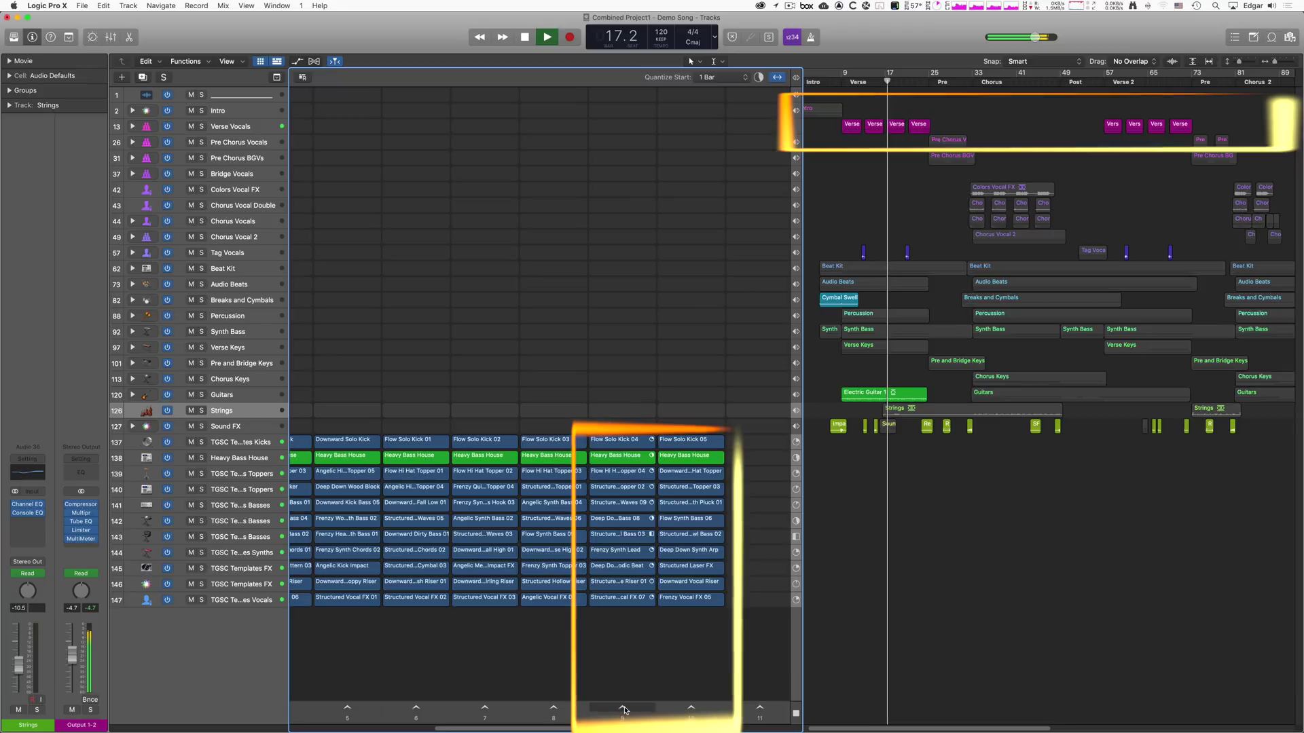
{"action": "left_click", "coordinate": [689, 711]}
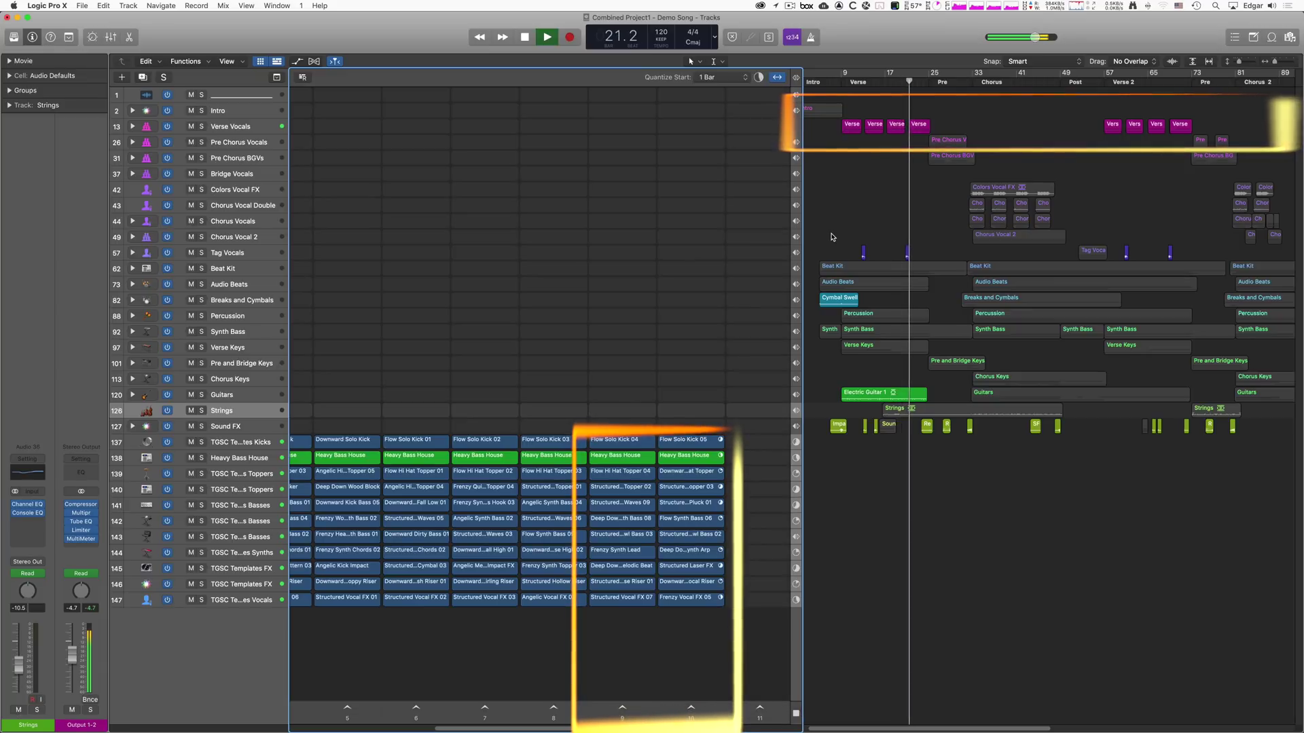
{"action": "left_click", "coordinate": [796, 79]}
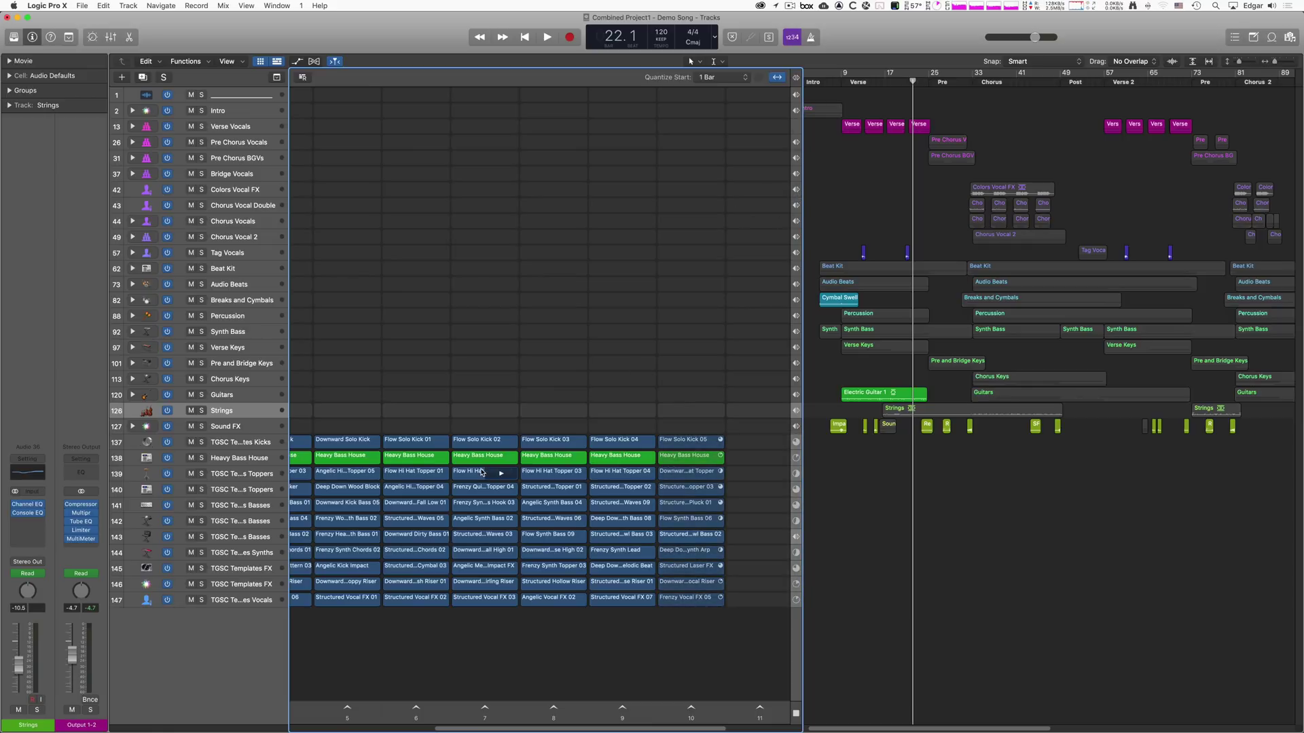
{"action": "key", "text": "super+Down"}
{"action": "key", "text": "super+Down"}
{"action": "key", "text": "super+Down"}
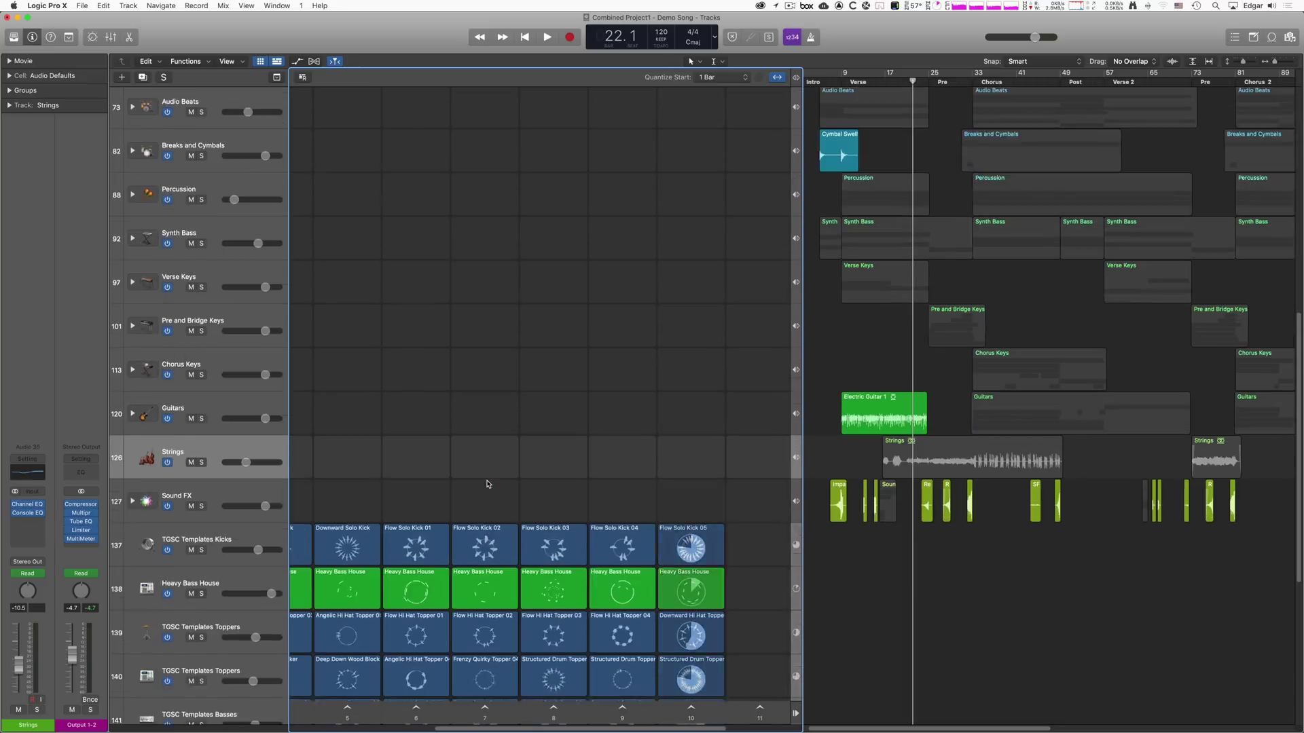
{"action": "scroll", "coordinate": [488, 484], "scroll_direction": "down", "scroll_amount": 8}
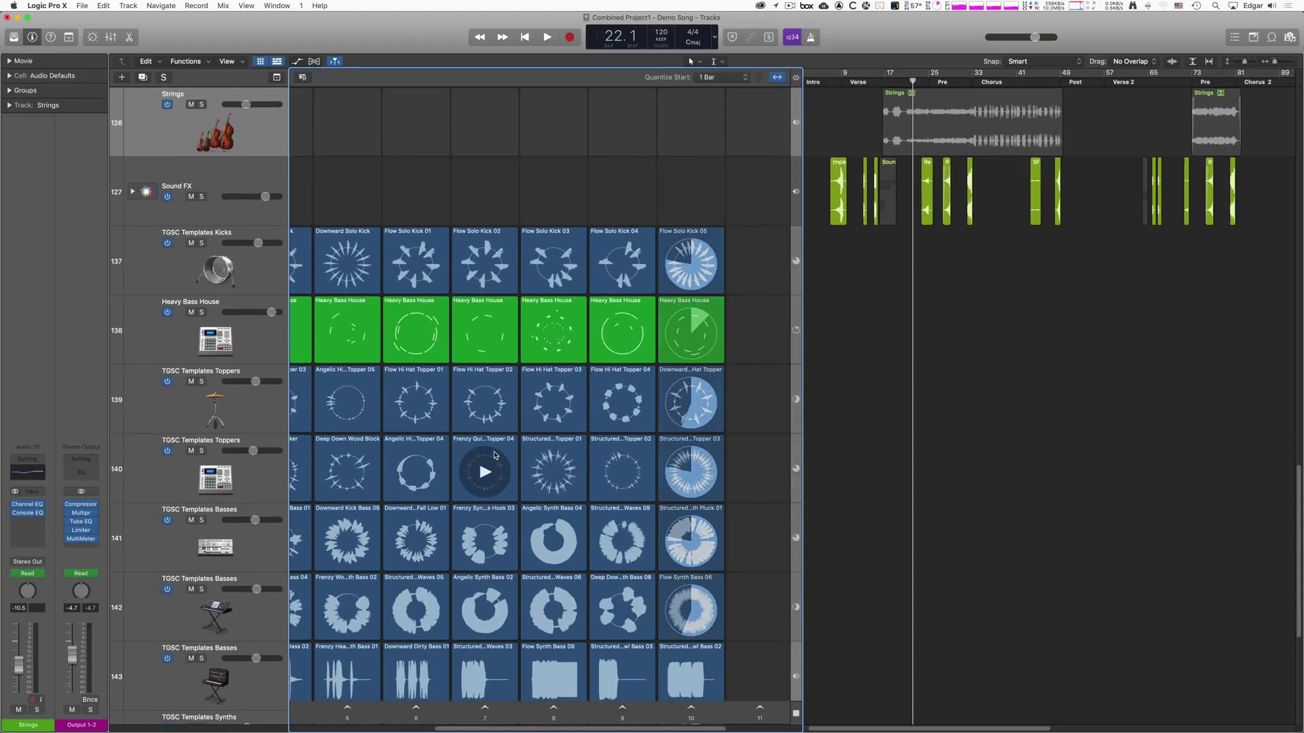
{"action": "scroll", "coordinate": [518, 450], "scroll_direction": "down", "scroll_amount": 4}
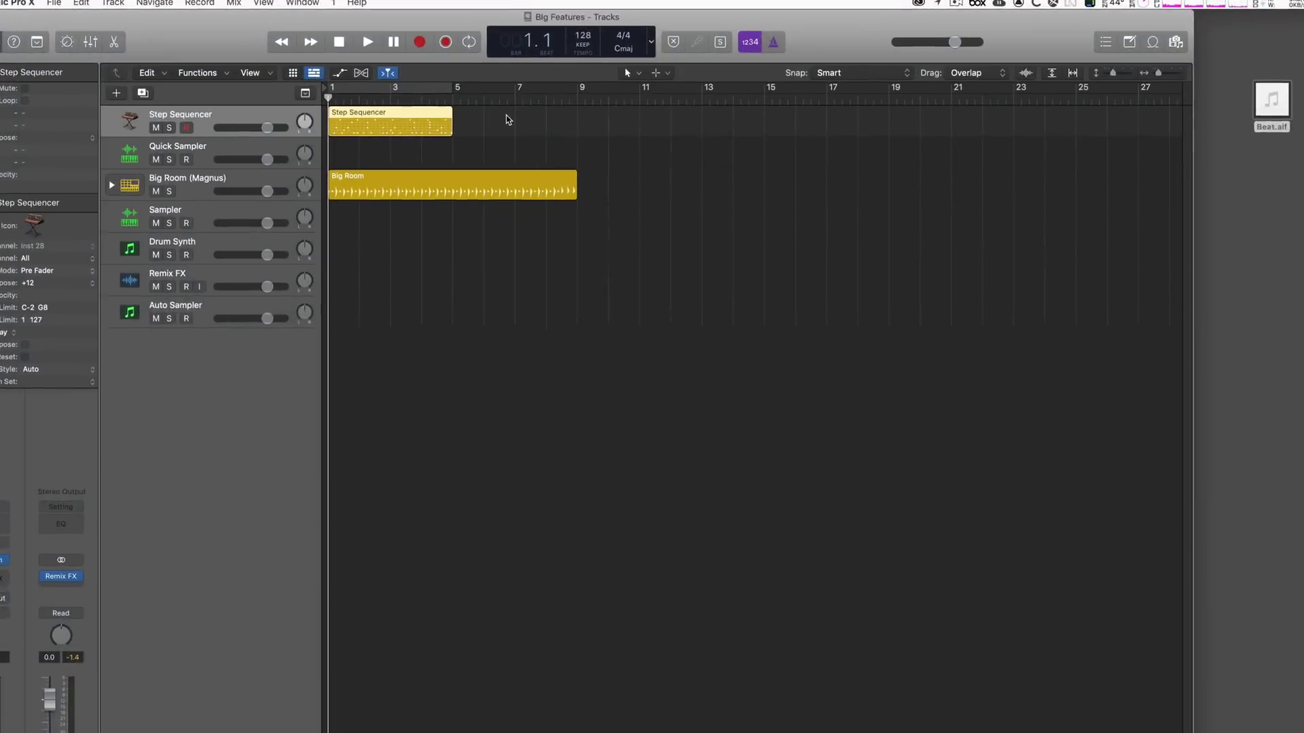
- Create an empty pattern region at bar 6 on the Step Sequencer track and undo it
{"action": "right_click", "coordinate": [491, 111]}
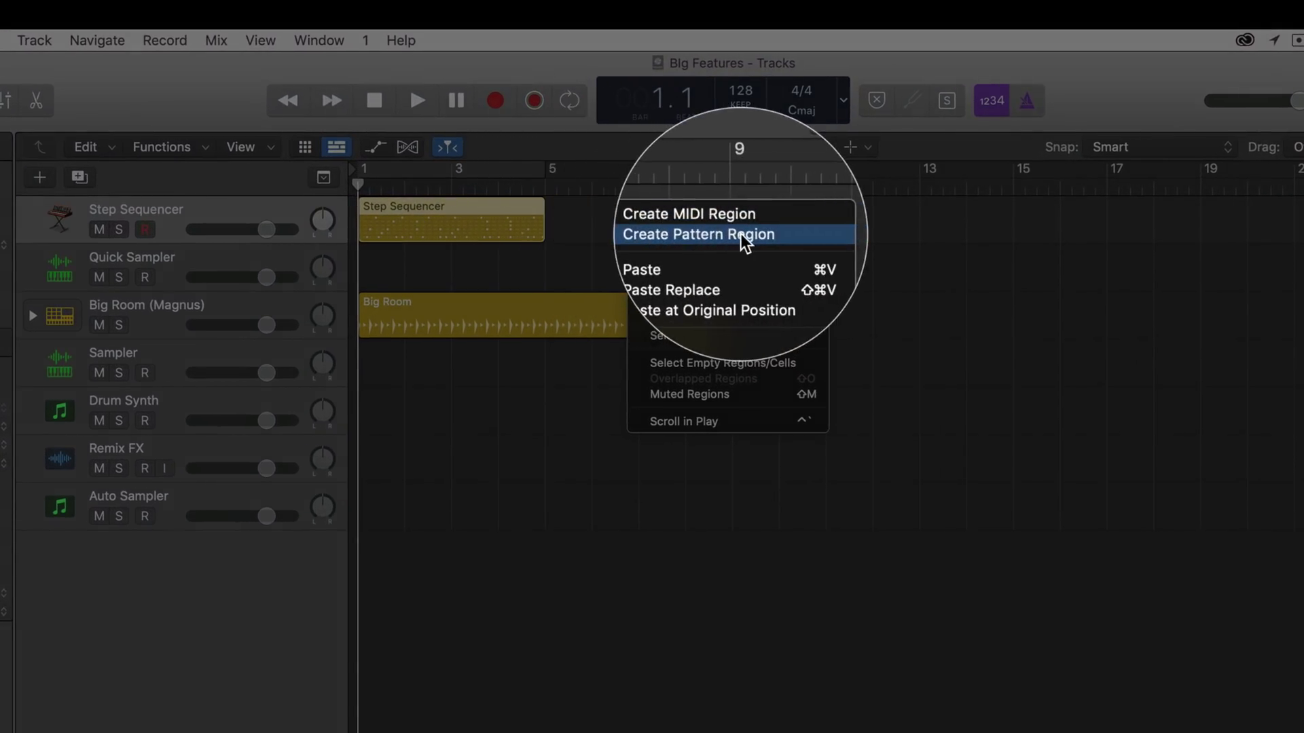
{"action": "left_click", "coordinate": [752, 233]}
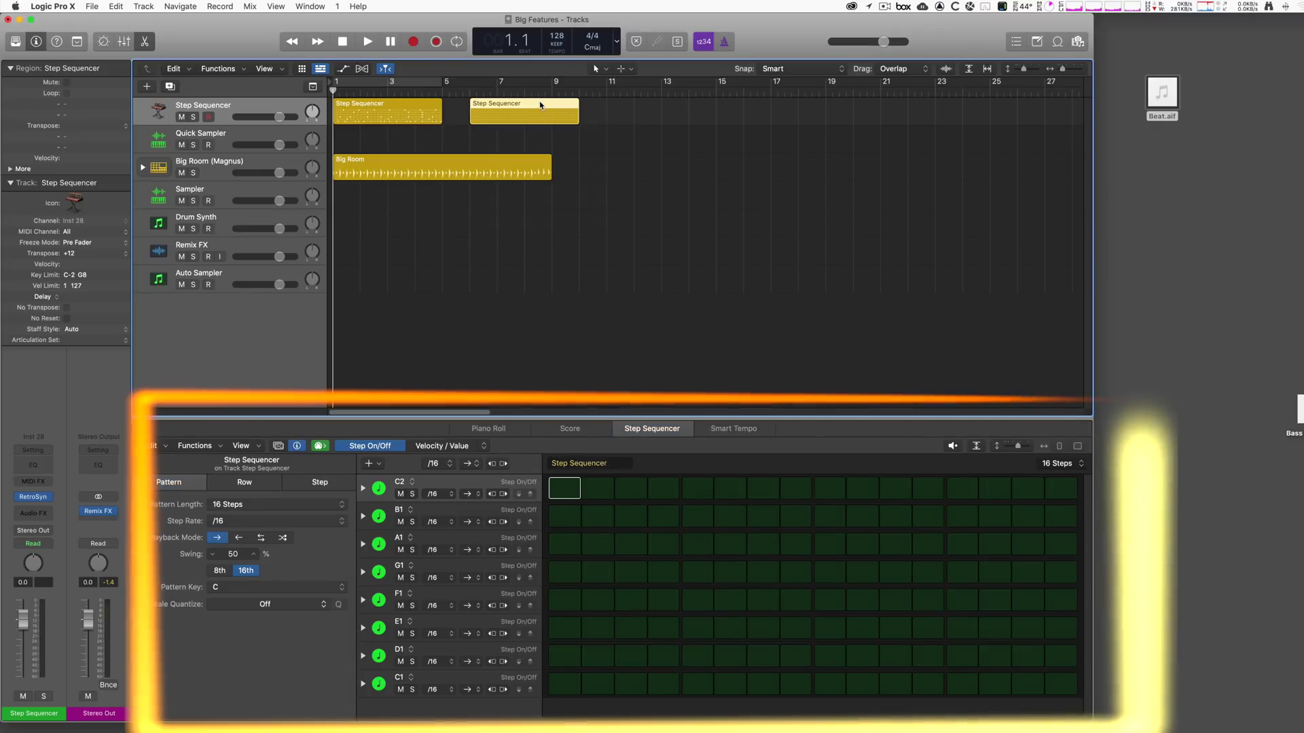
{"action": "key", "text": "super+z"}
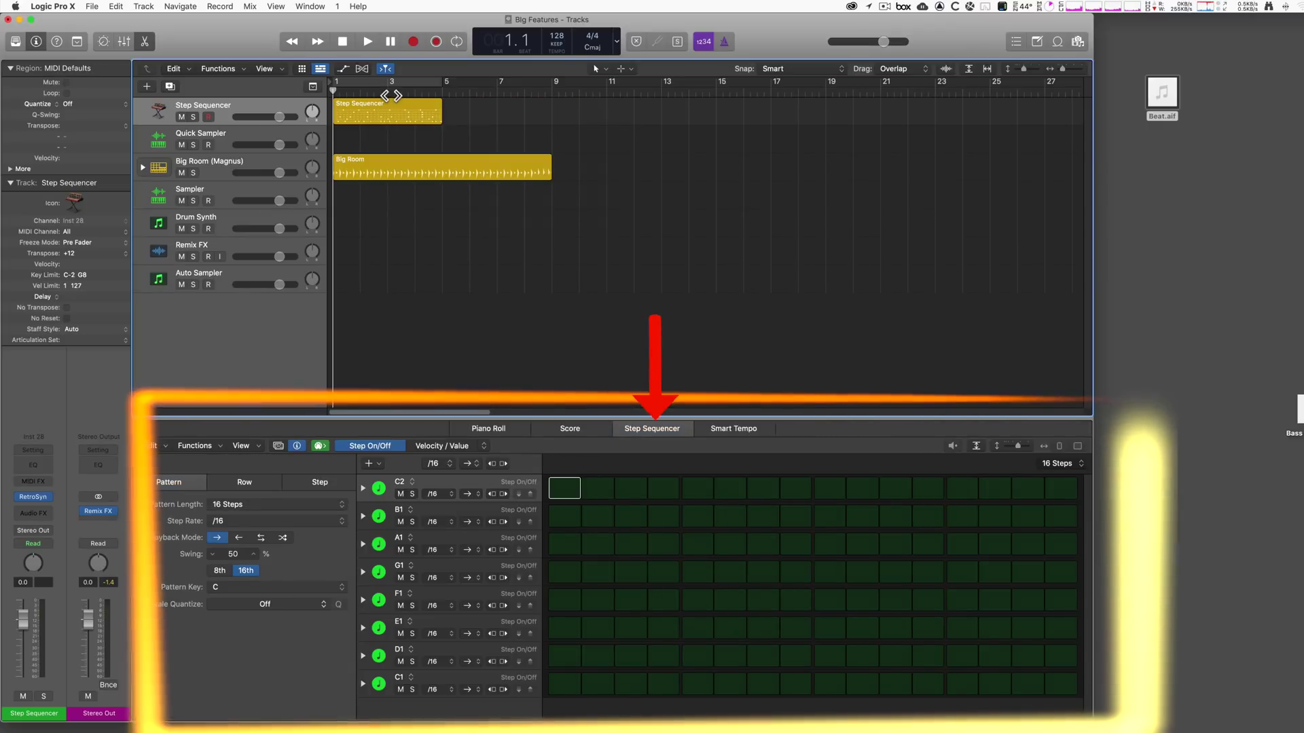
- Open the existing Step Sequencer region's pattern at bar 1 and play it
{"action": "left_click", "coordinate": [391, 114]}
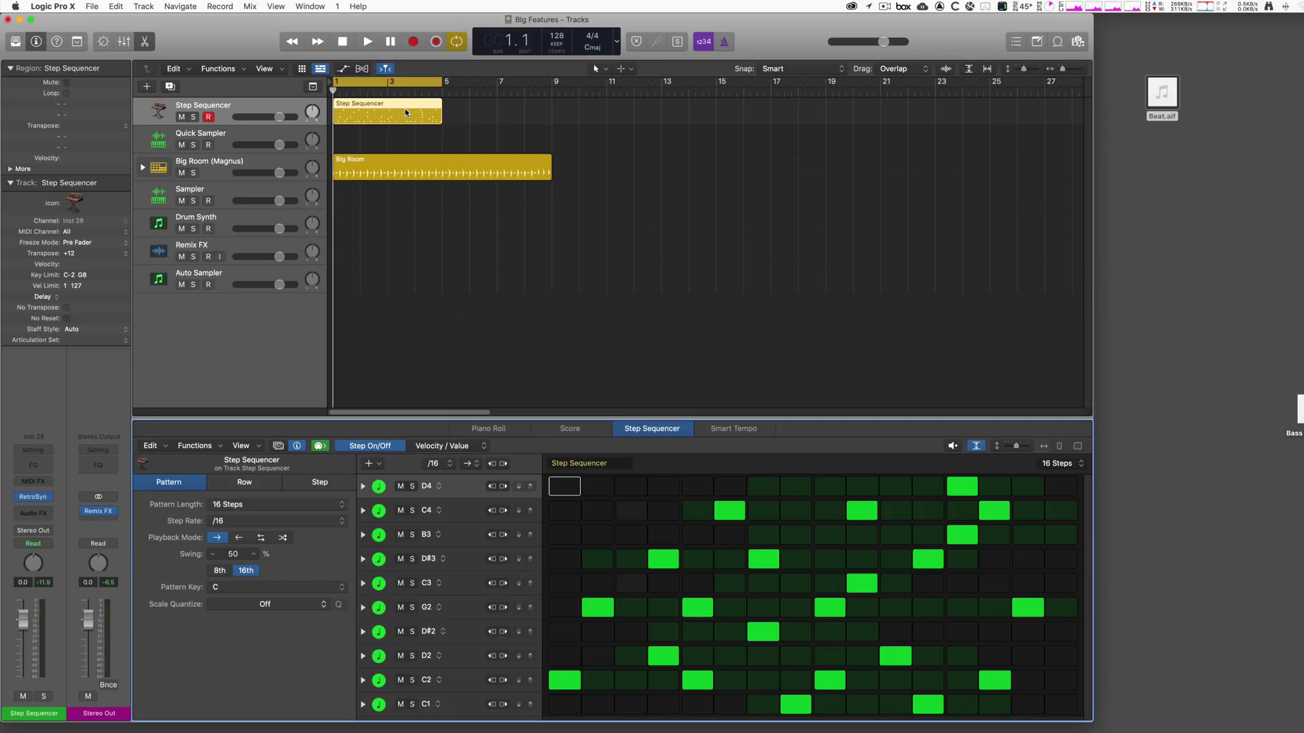
{"action": "key", "text": "space"}
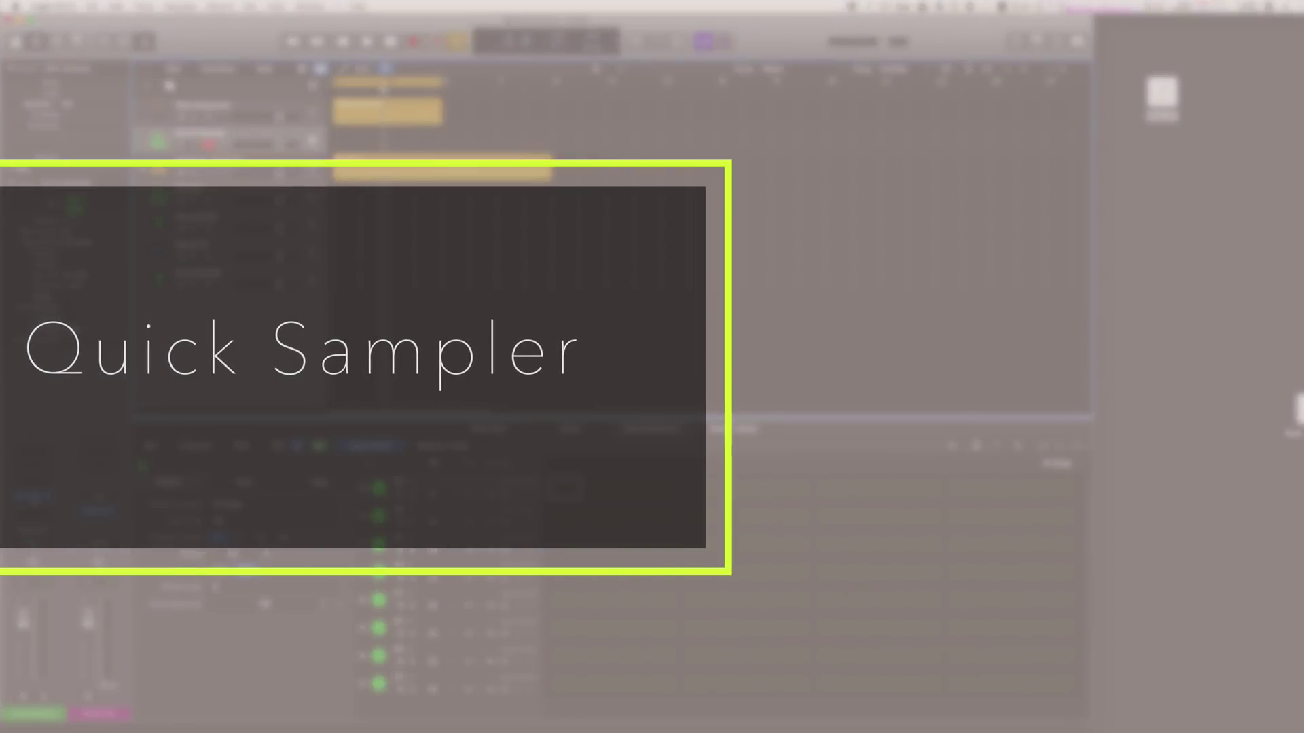
- Open the Quick Sampler instrument on its track and initialize its setting
{"action": "key", "text": "v"}
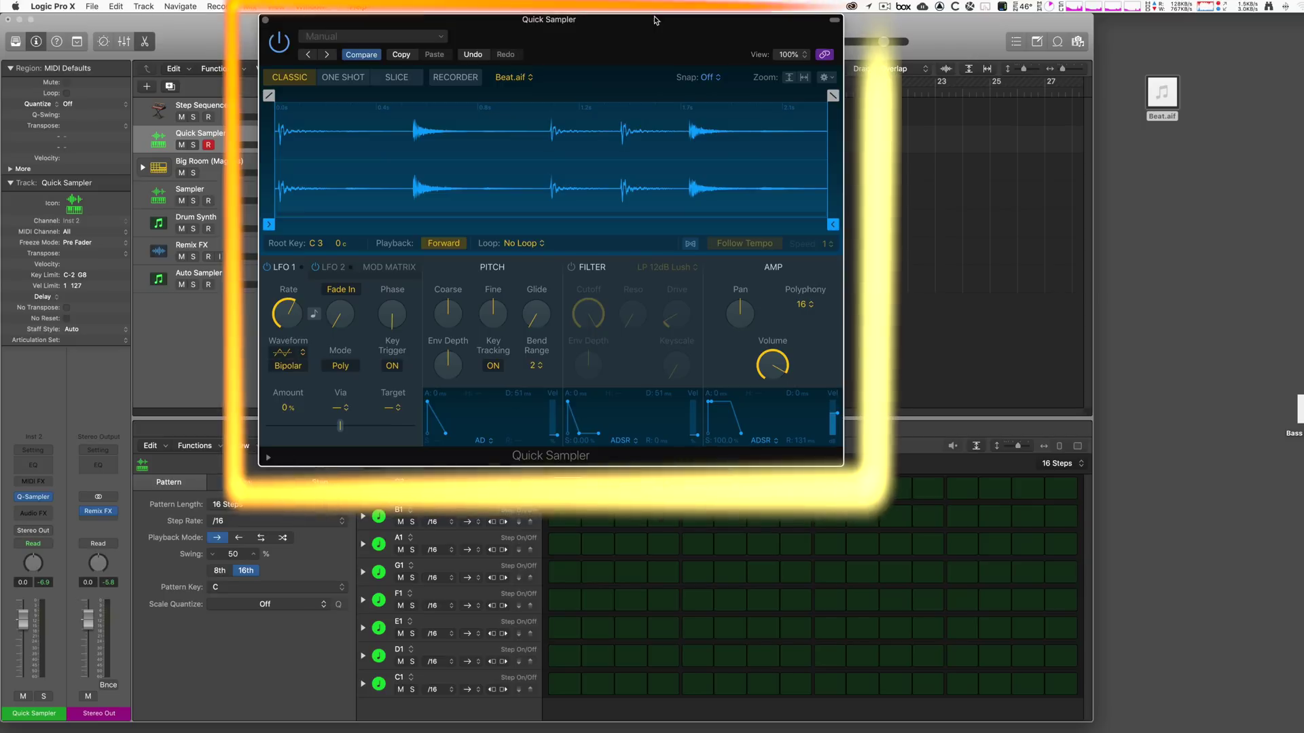
{"action": "left_click", "coordinate": [378, 40]}
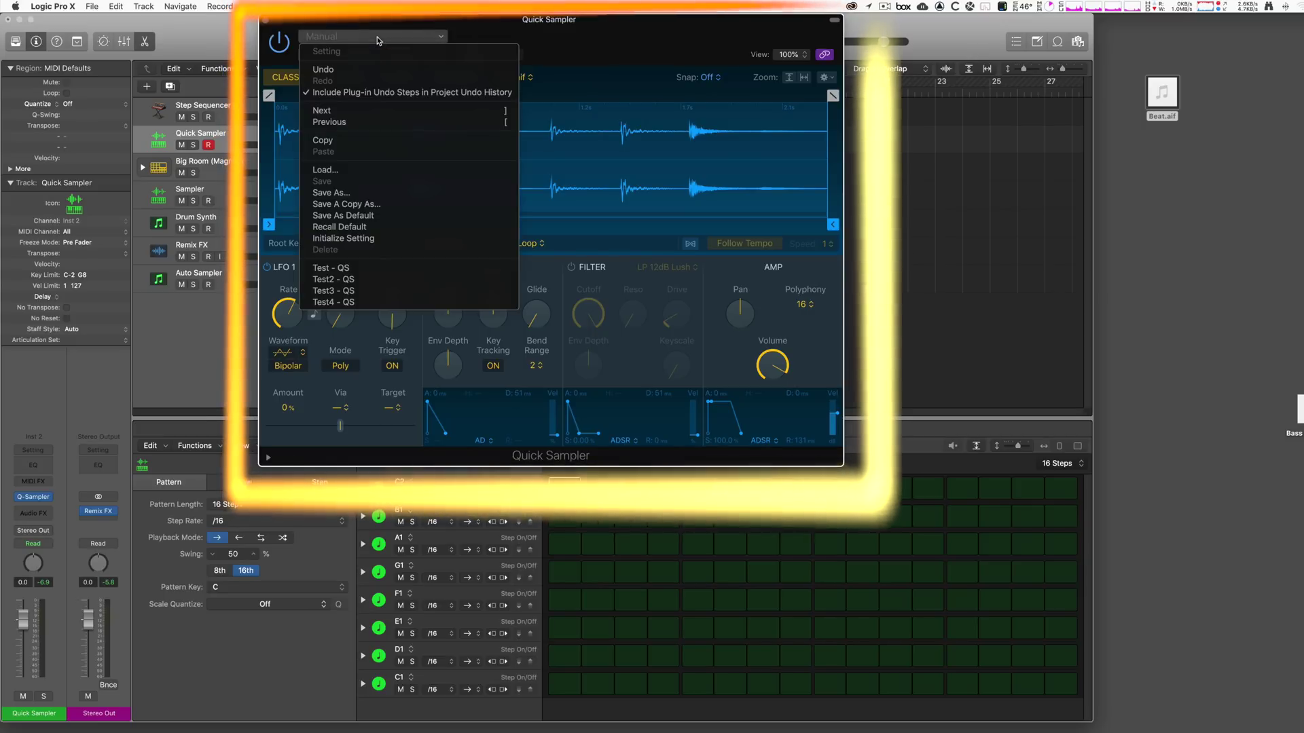
{"action": "left_click", "coordinate": [340, 239]}
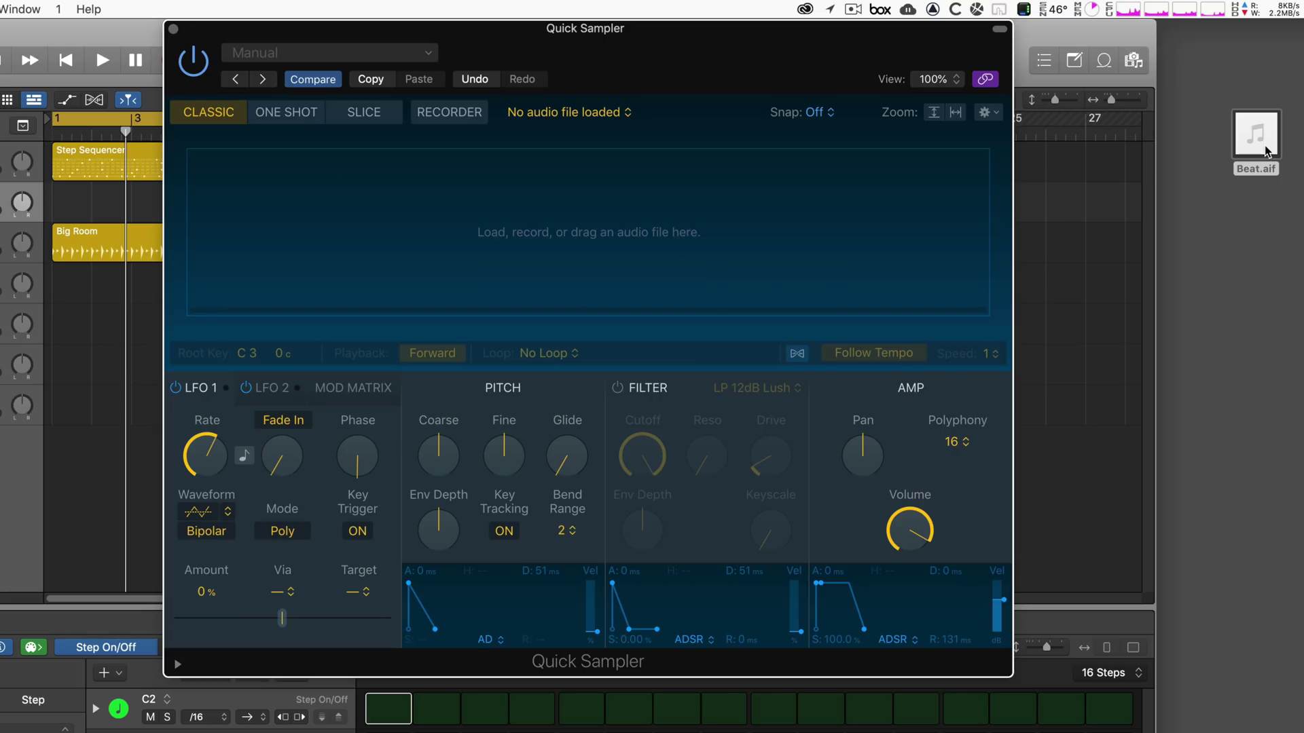
- Load Beat.aif from the desktop into Quick Sampler and raise its coarse pitch to +8
{"action": "left_click_drag", "start_coordinate": [1264, 150], "coordinate": [459, 224]}
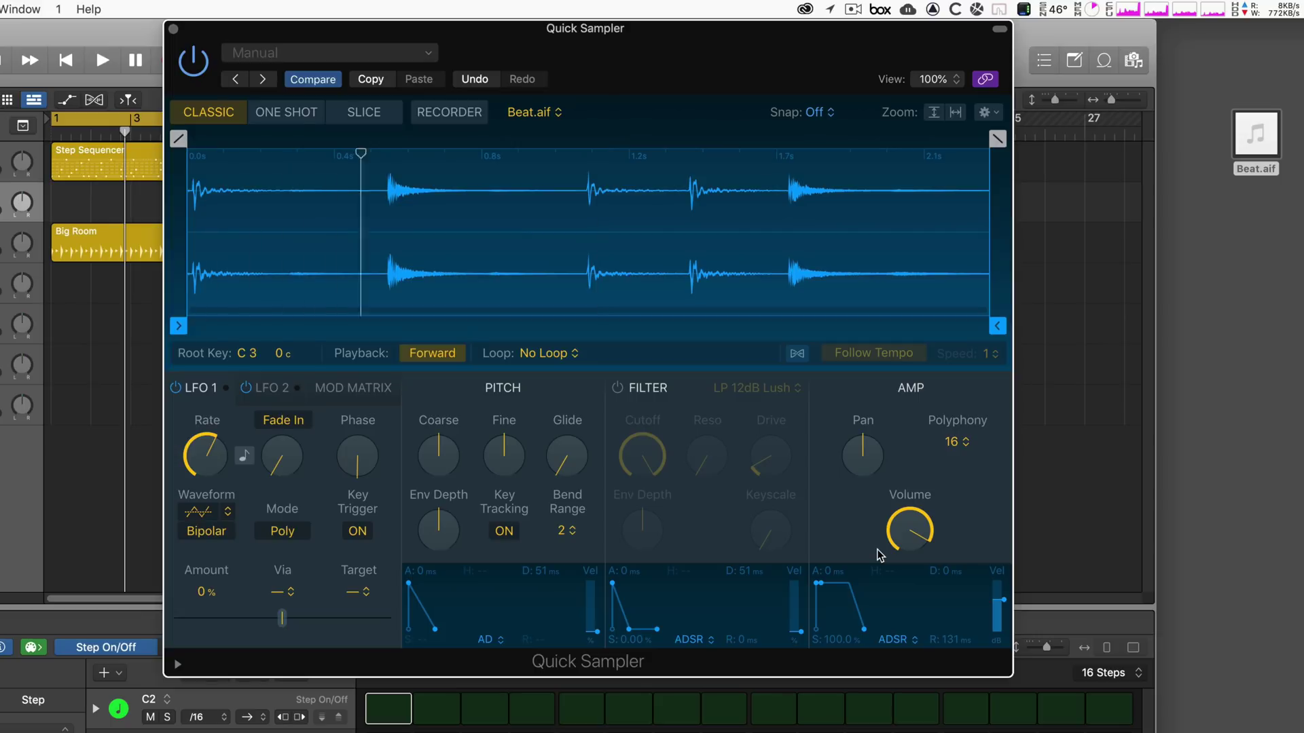
{"action": "mouse_move", "coordinate": [459, 469]}
{"action": "left_click_drag", "start_coordinate": [459, 468], "coordinate": [453, 426]}
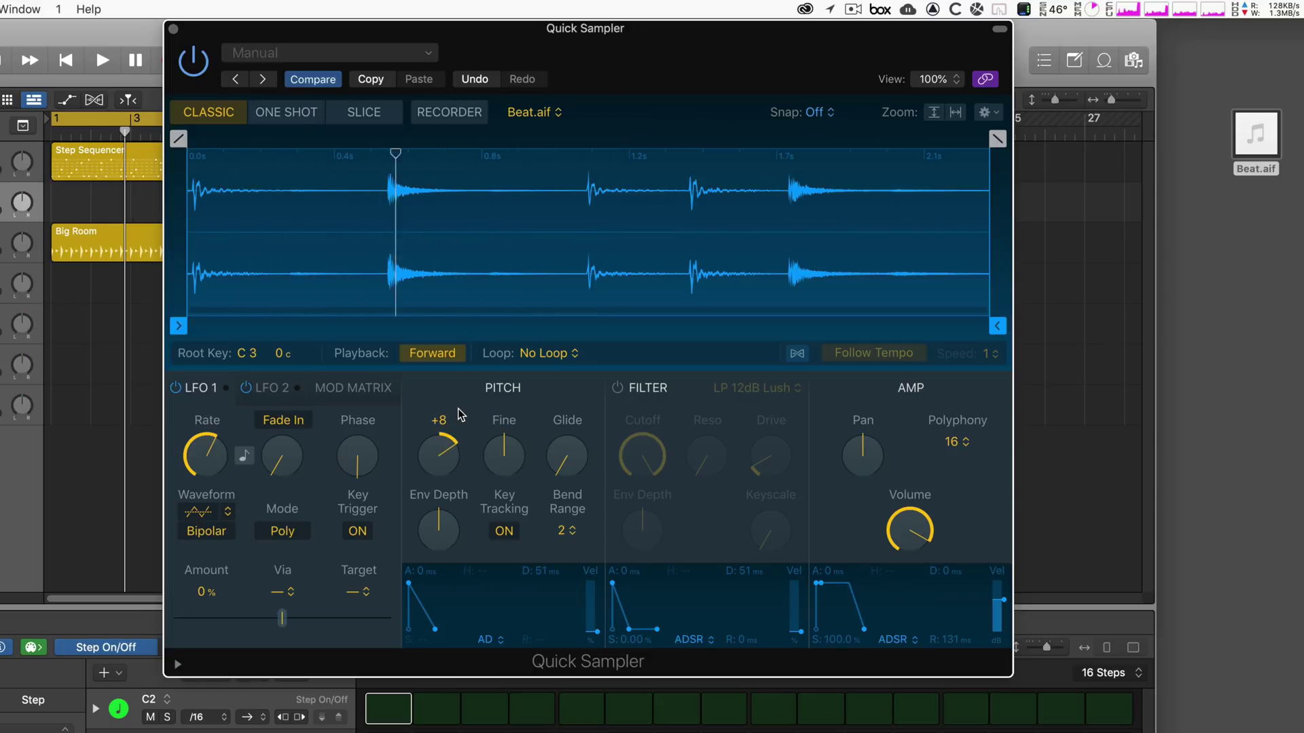
- Enable the Quick Sampler filter and lower its cutoff
{"action": "left_click", "coordinate": [619, 392]}
{"action": "left_click_drag", "start_coordinate": [642, 456], "coordinate": [645, 532]}
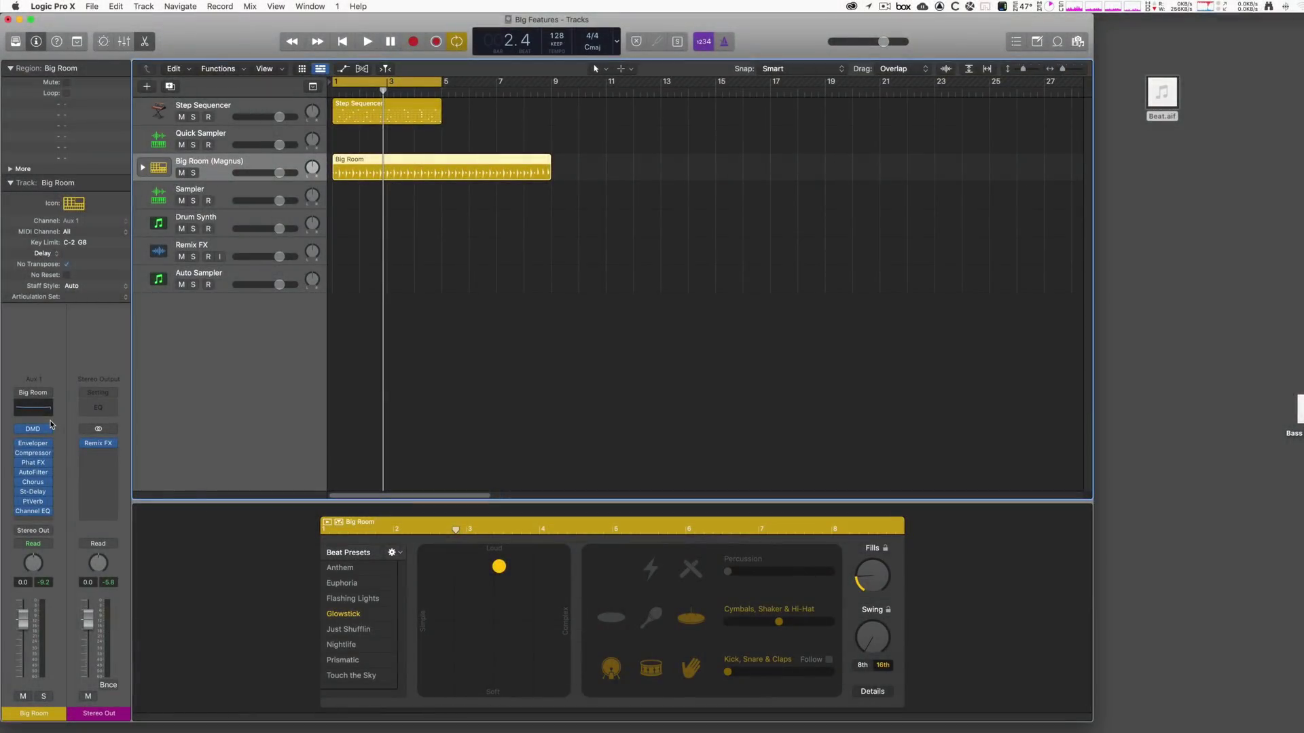
- Open Drum Machine Designer for the Big Room kit and view the Kick 1 pad's Q-Sampler Main and Q-Sampler Detail pages
{"action": "left_click", "coordinate": [32, 430]}
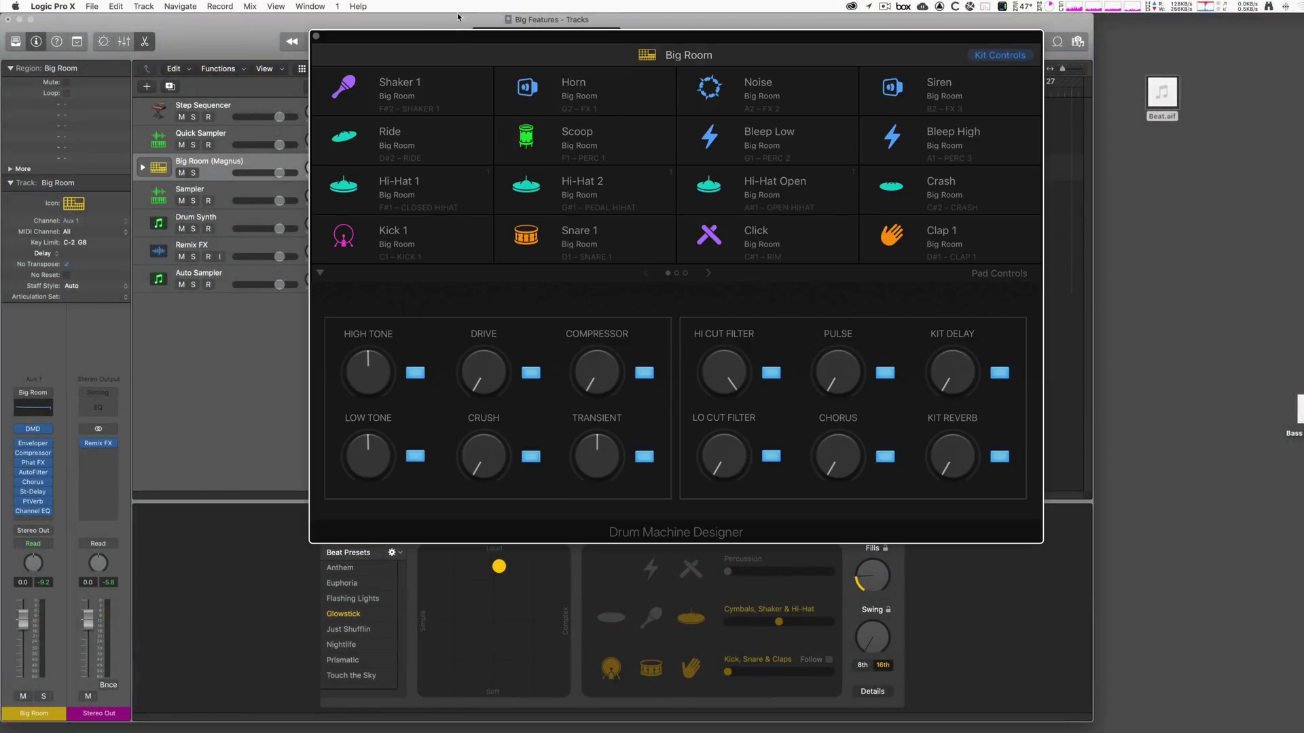
{"action": "left_click_drag", "start_coordinate": [474, 39], "coordinate": [426, 27]}
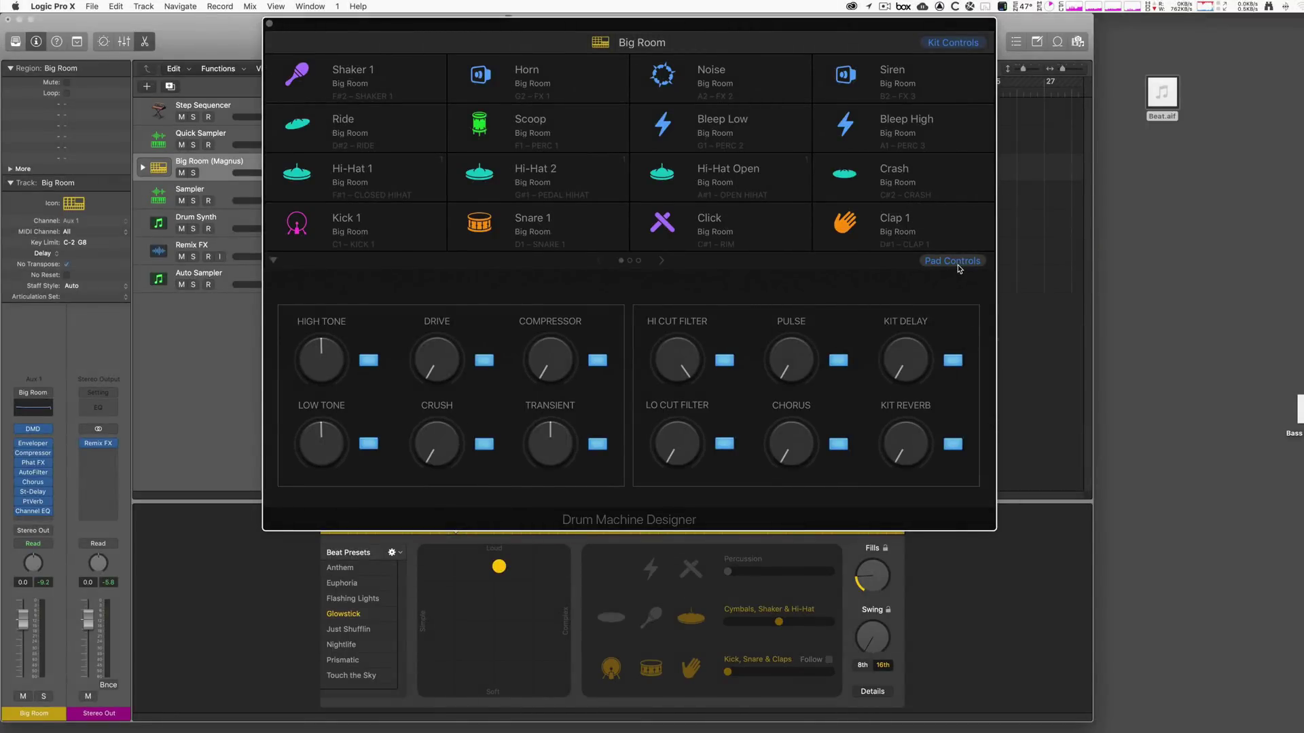
{"action": "left_click", "coordinate": [957, 263]}
{"action": "left_click", "coordinate": [872, 261]}
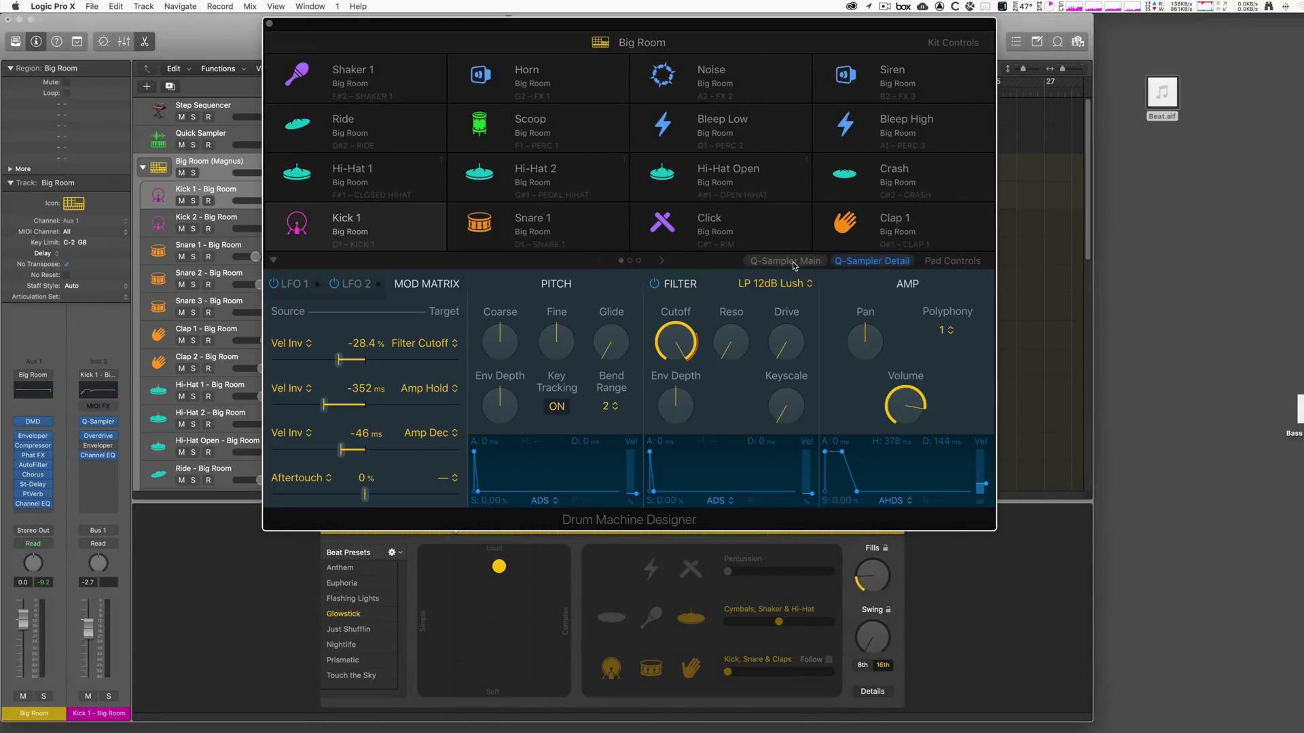
{"action": "left_click", "coordinate": [794, 263]}
{"action": "left_click", "coordinate": [858, 265]}
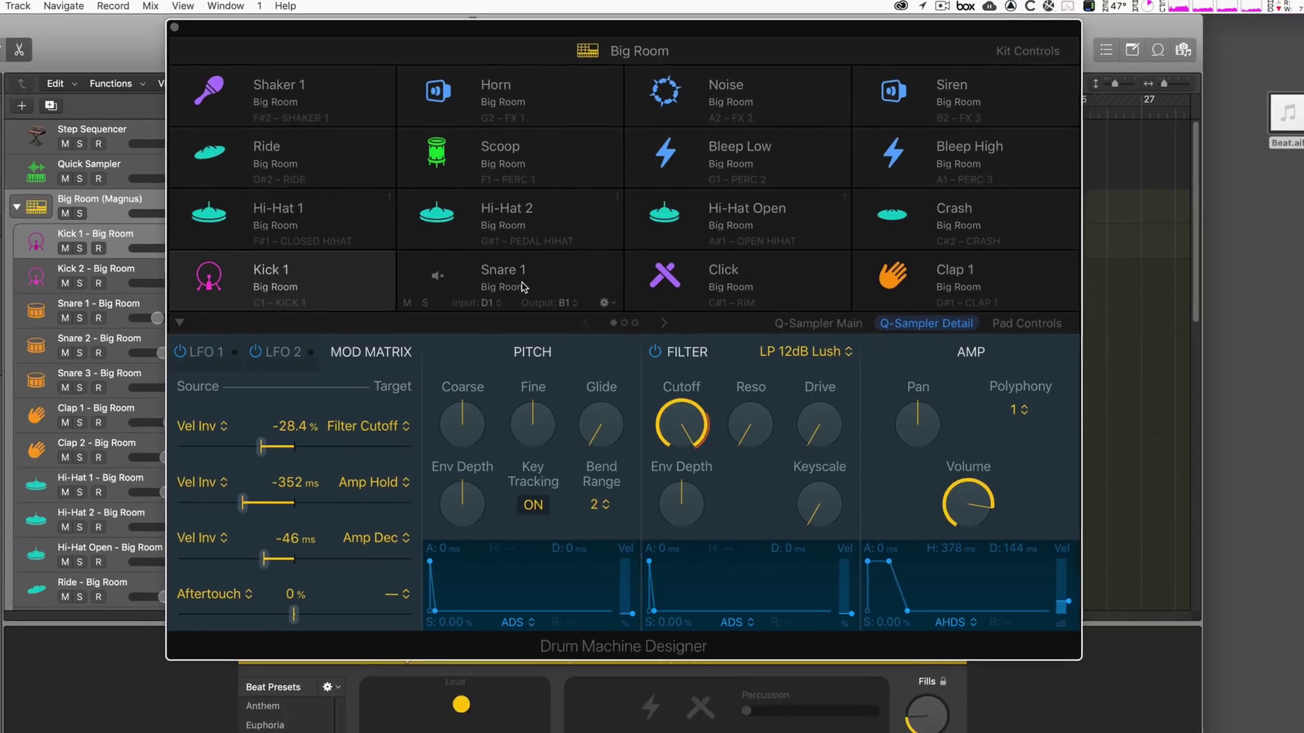
- Show the mixer below the tracks and view the Kick 1 and Hi-Hat 2 samples in Q-Sampler Main
{"action": "key", "text": "x"}
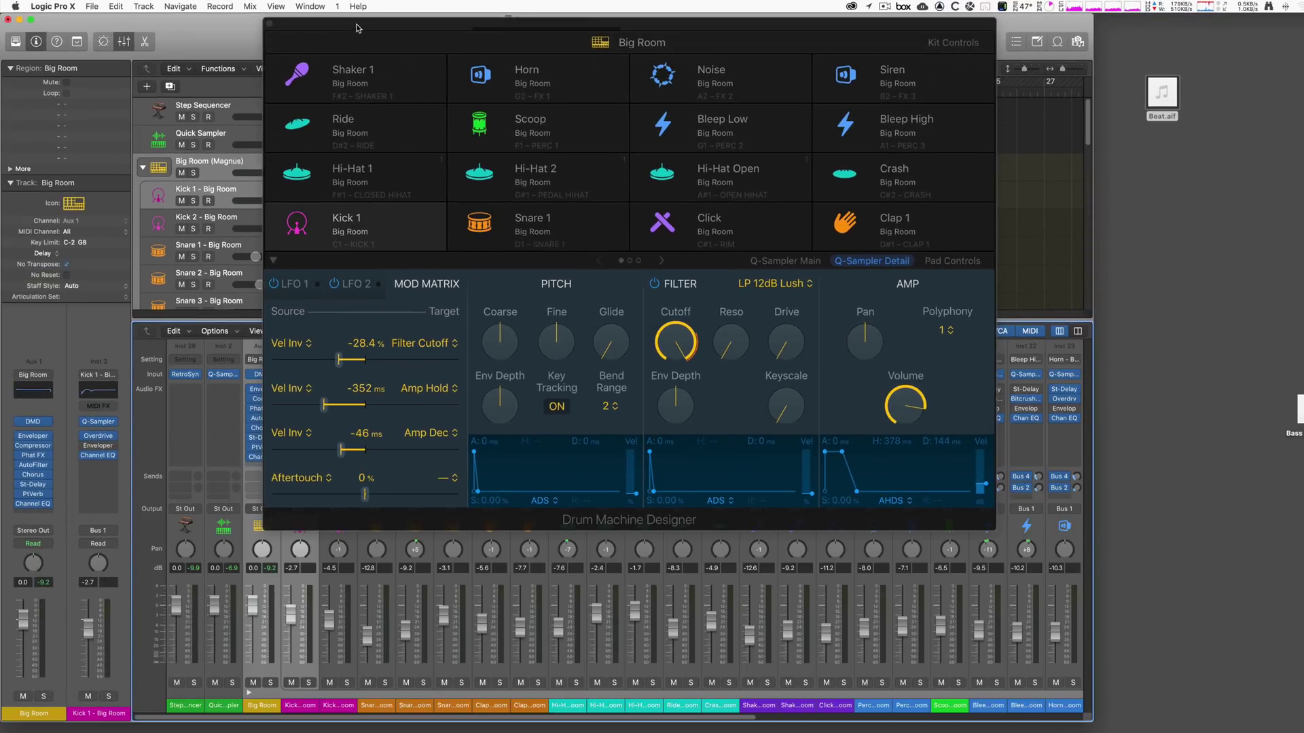
{"action": "left_click_drag", "start_coordinate": [358, 28], "coordinate": [290, 696]}
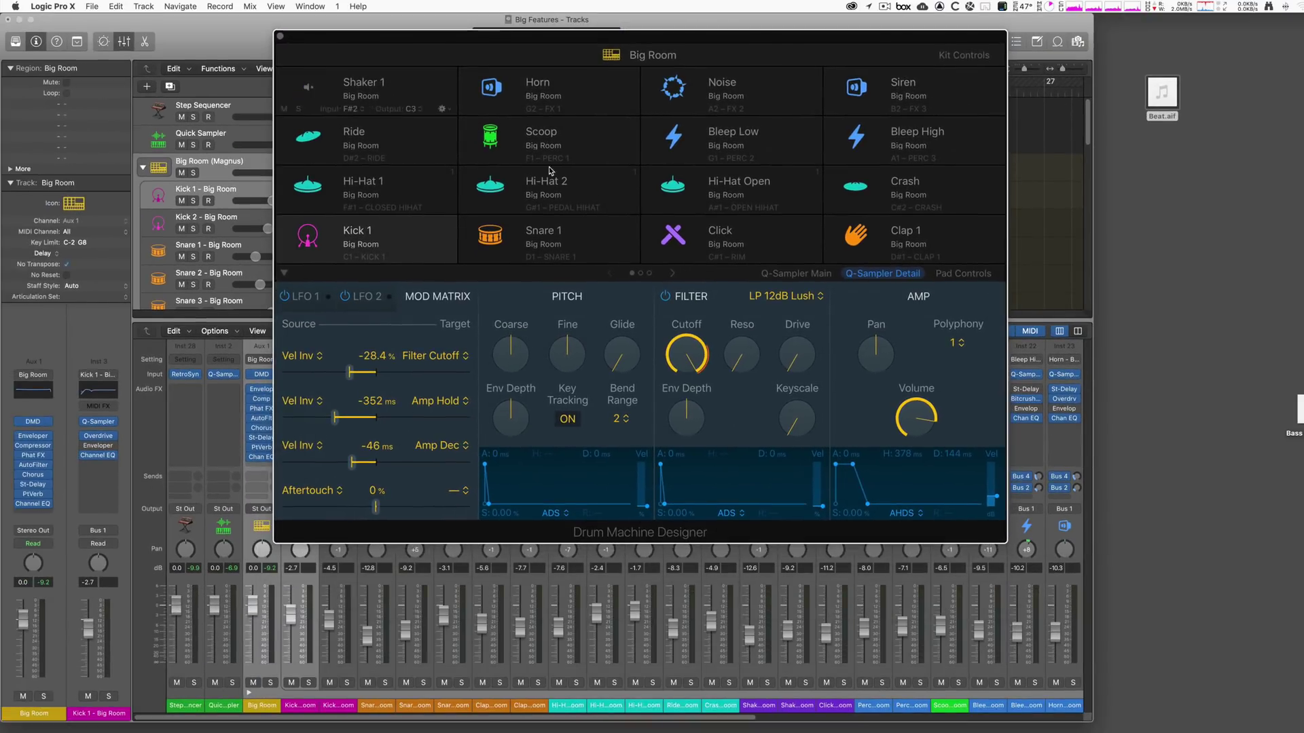
{"action": "left_click", "coordinate": [796, 274]}
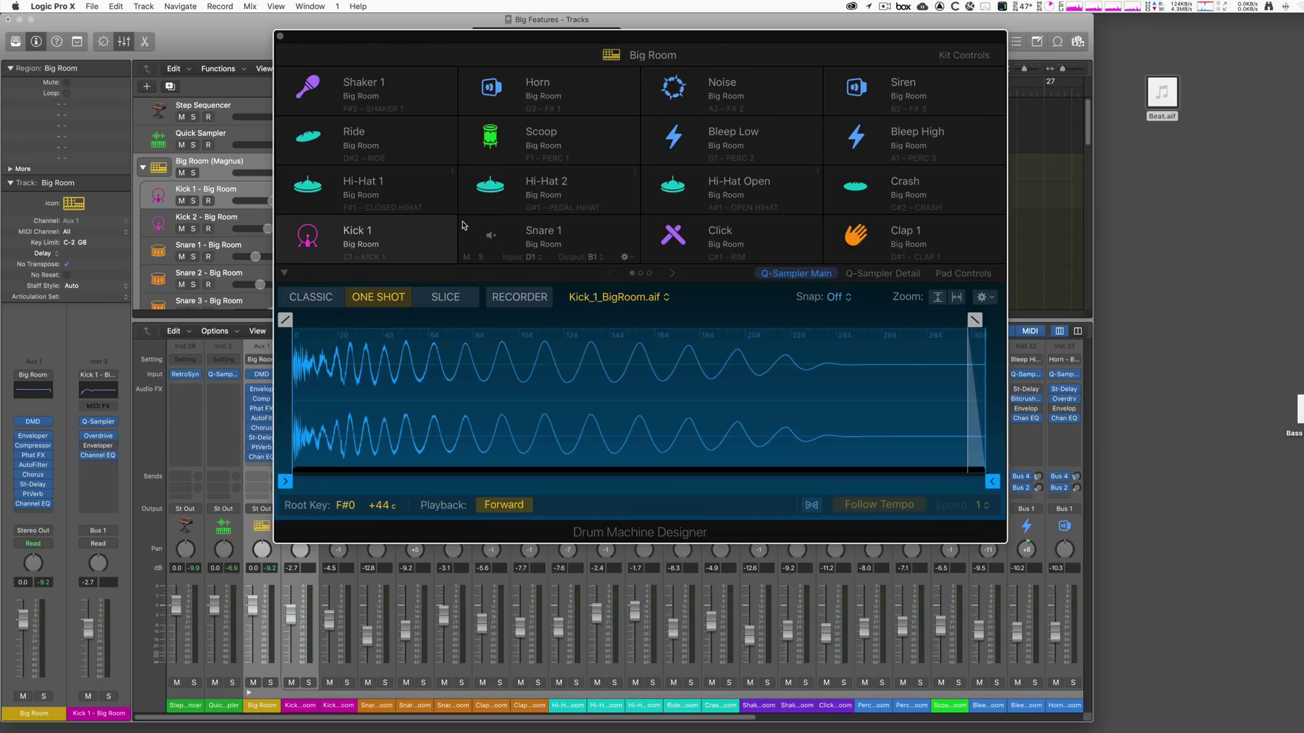
{"action": "left_click", "coordinate": [579, 186]}
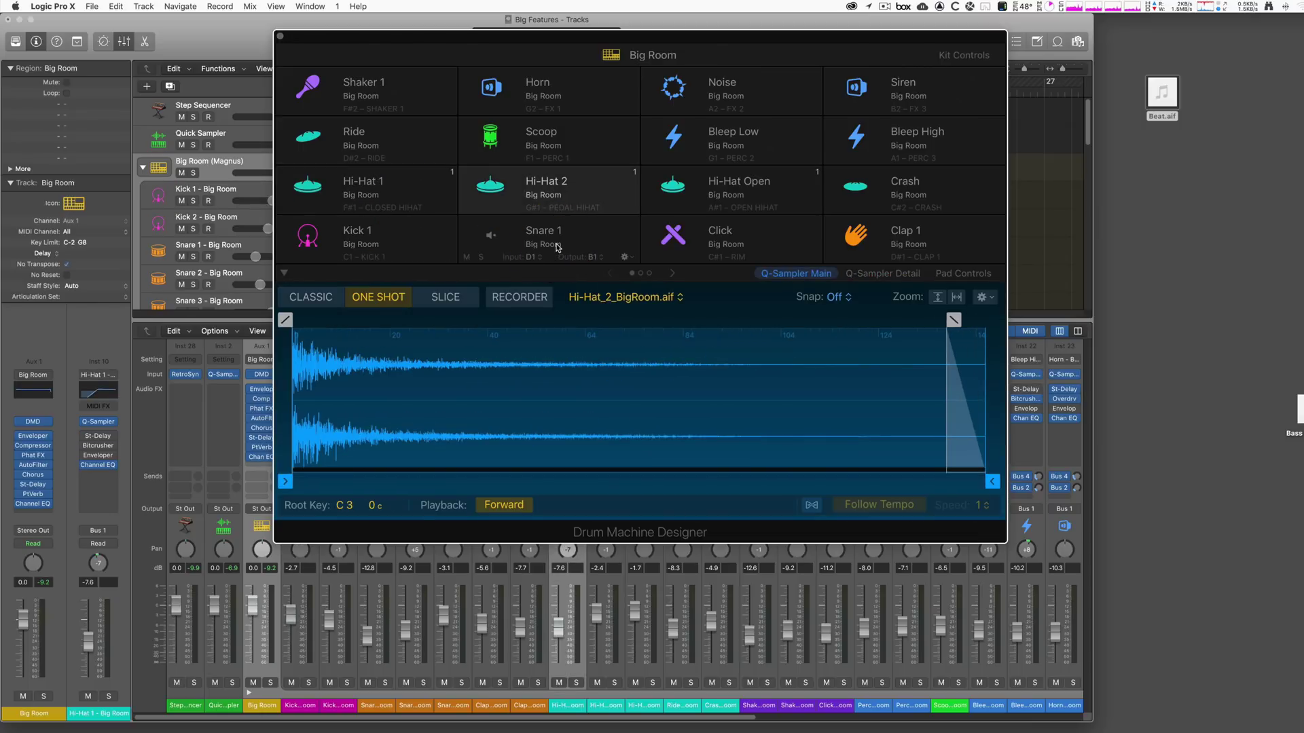
- Go to the second page of drum pads and view Kick 2 in Q-Sampler Main and Q-Sampler Detail
{"action": "left_click", "coordinate": [366, 263]}
{"action": "scroll", "coordinate": [367, 245], "scroll_direction": "up", "scroll_amount": 3}
{"action": "left_click", "coordinate": [366, 236]}
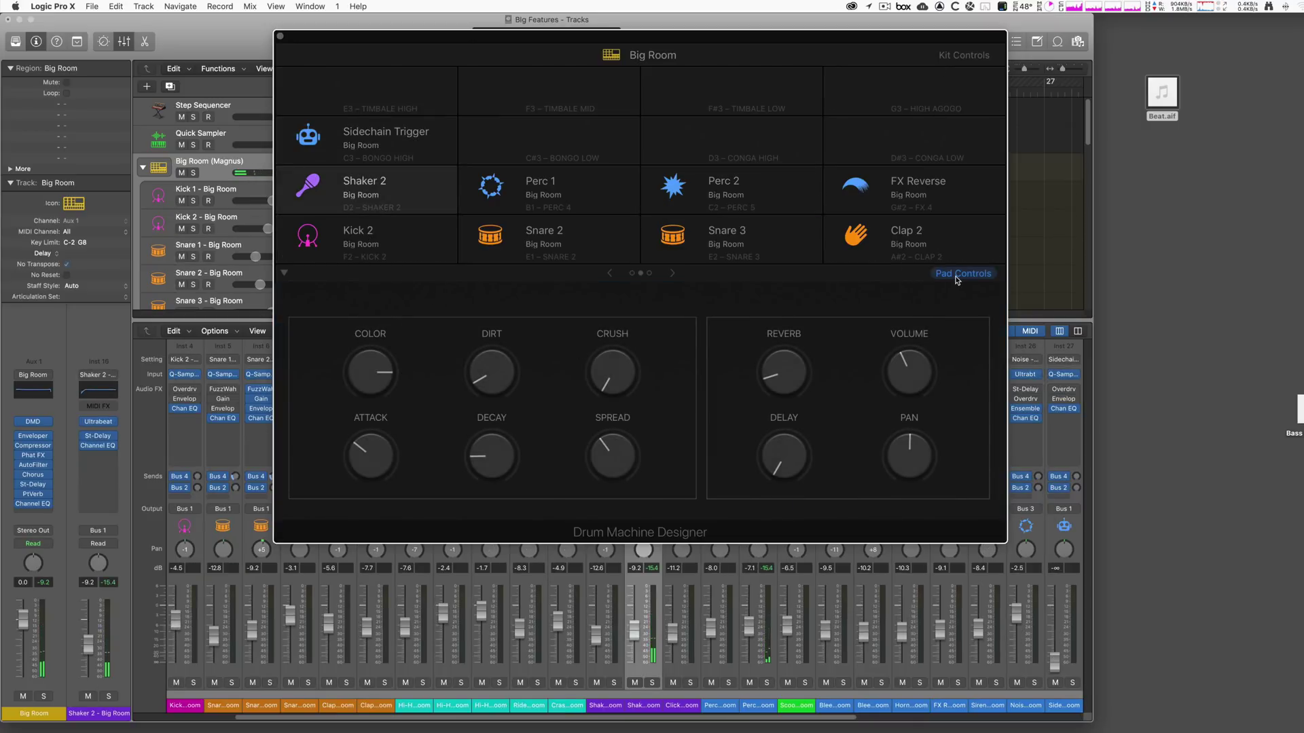
{"action": "left_click", "coordinate": [387, 233]}
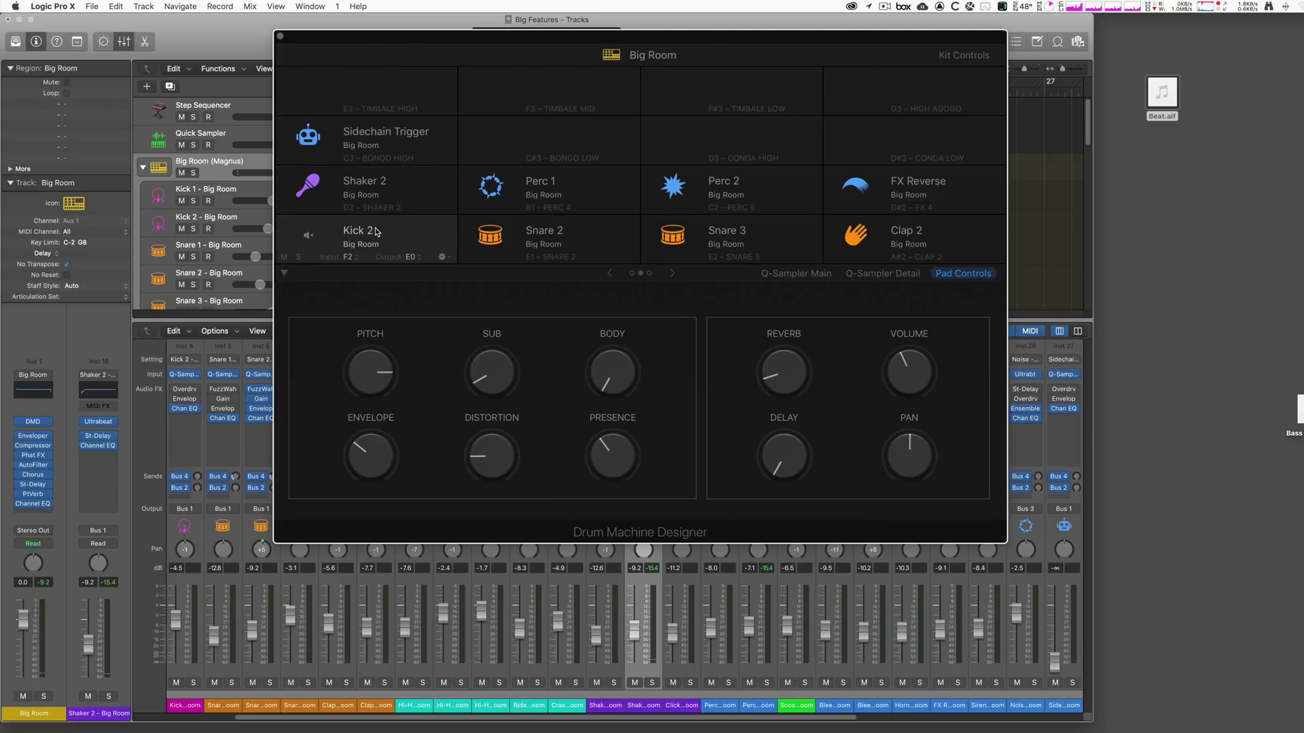
{"action": "left_click", "coordinate": [806, 274]}
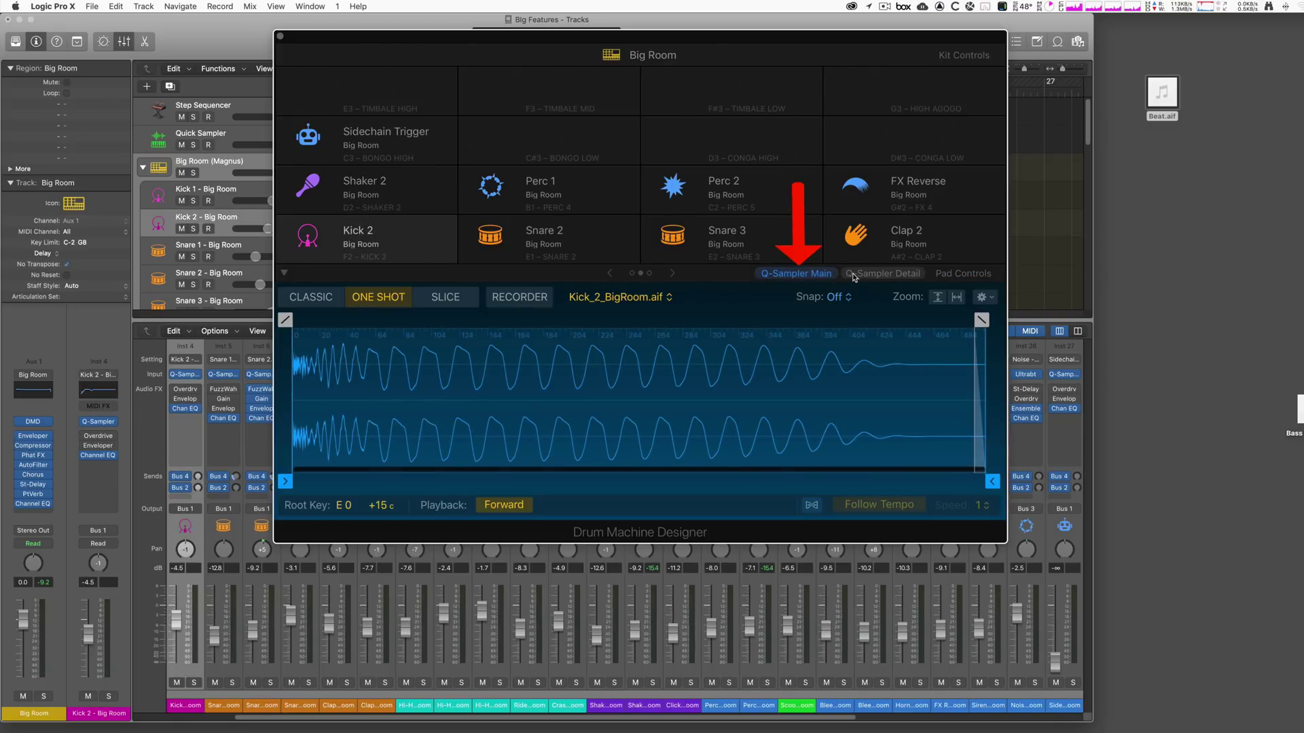
{"action": "left_click", "coordinate": [893, 279]}
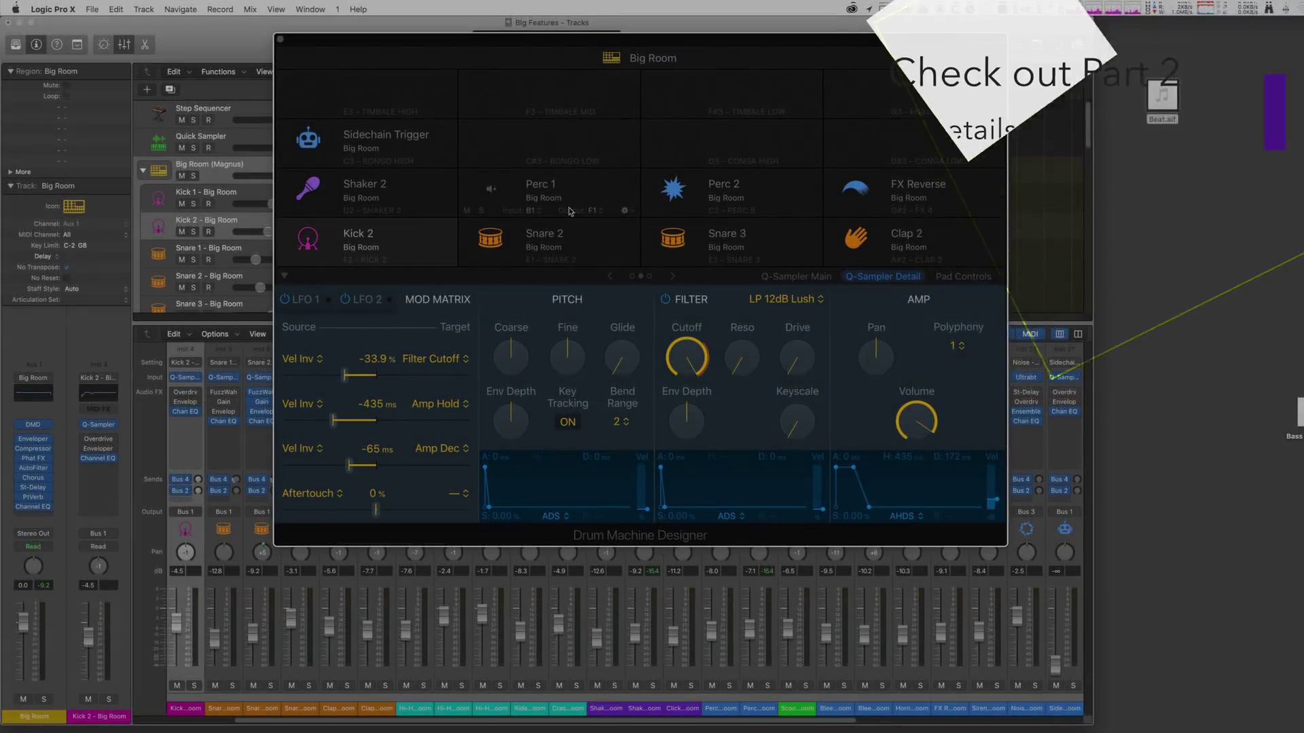
- Close Drum Machine Designer and collapse the Big Room track stack
{"action": "left_click", "coordinate": [280, 40]}
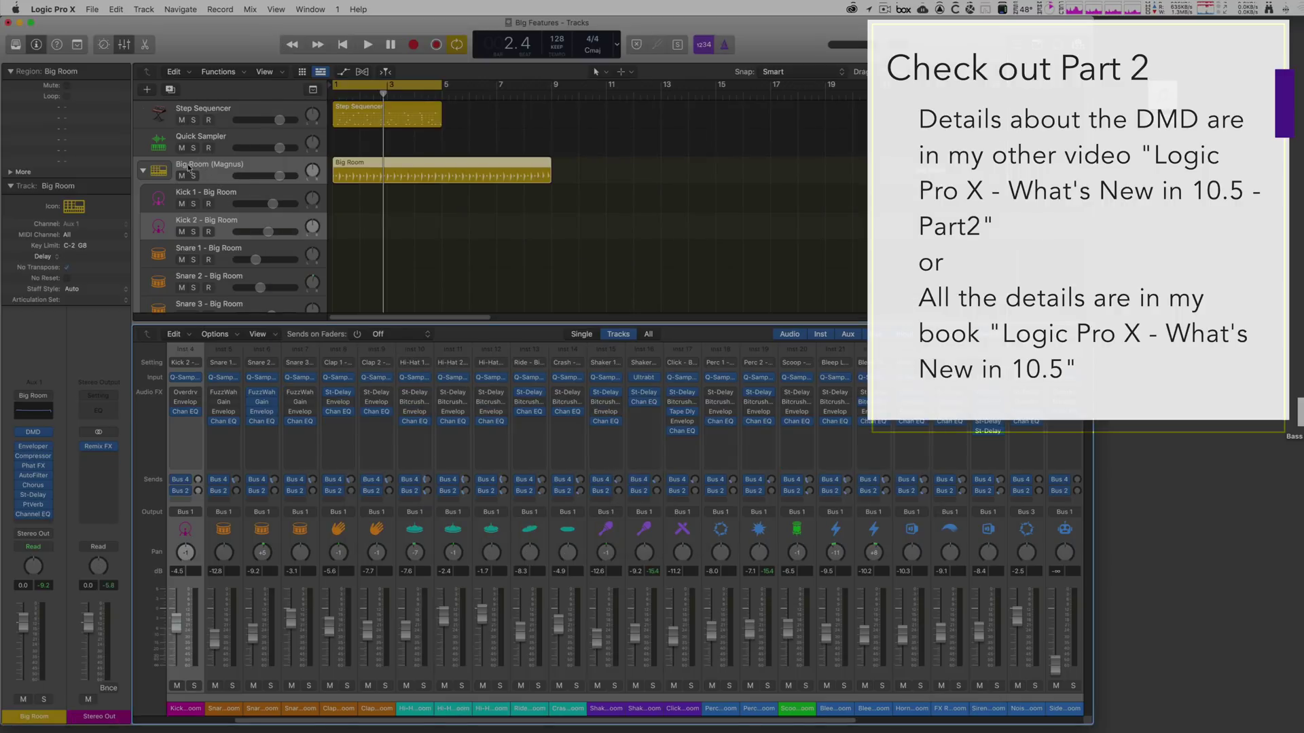
{"action": "left_click", "coordinate": [144, 171]}
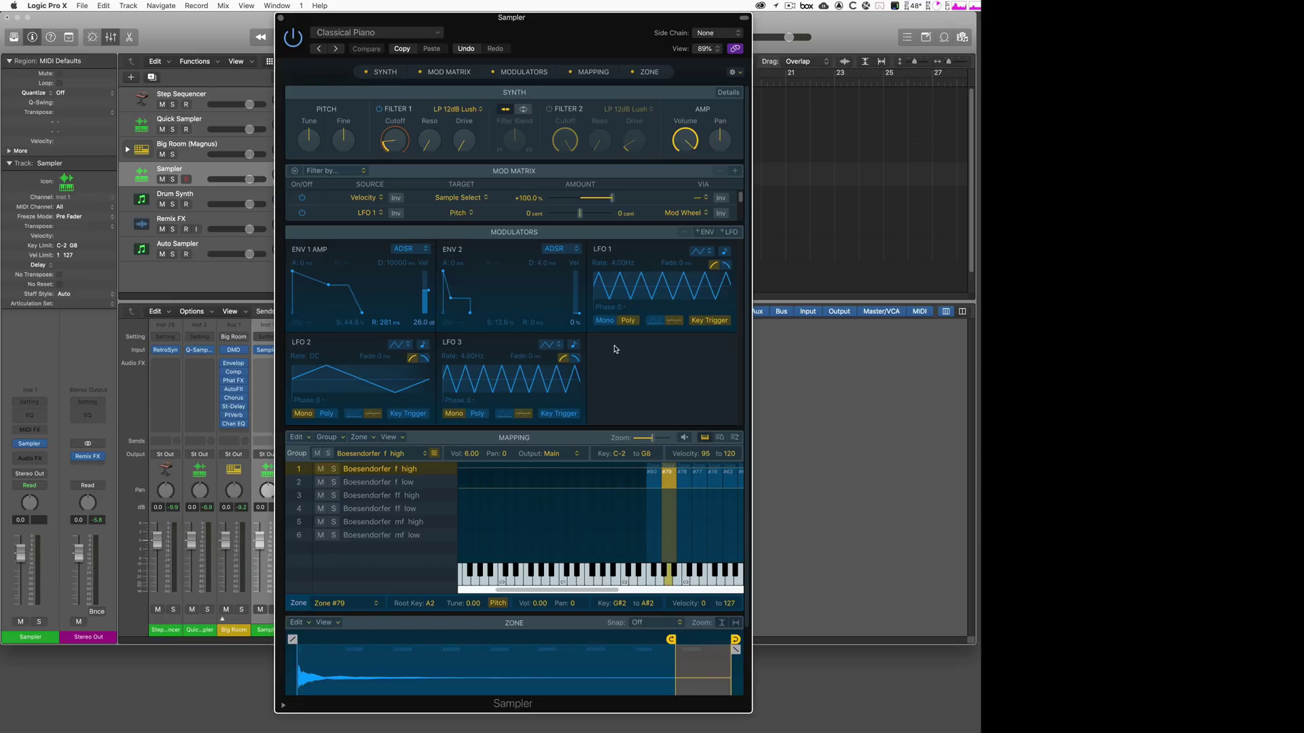
- Look through the Sampler's sections and display Mod Matrix, Modulators, Mapping and Zone one at a time
{"action": "scroll", "coordinate": [723, 312], "scroll_direction": "down", "scroll_amount": 3}
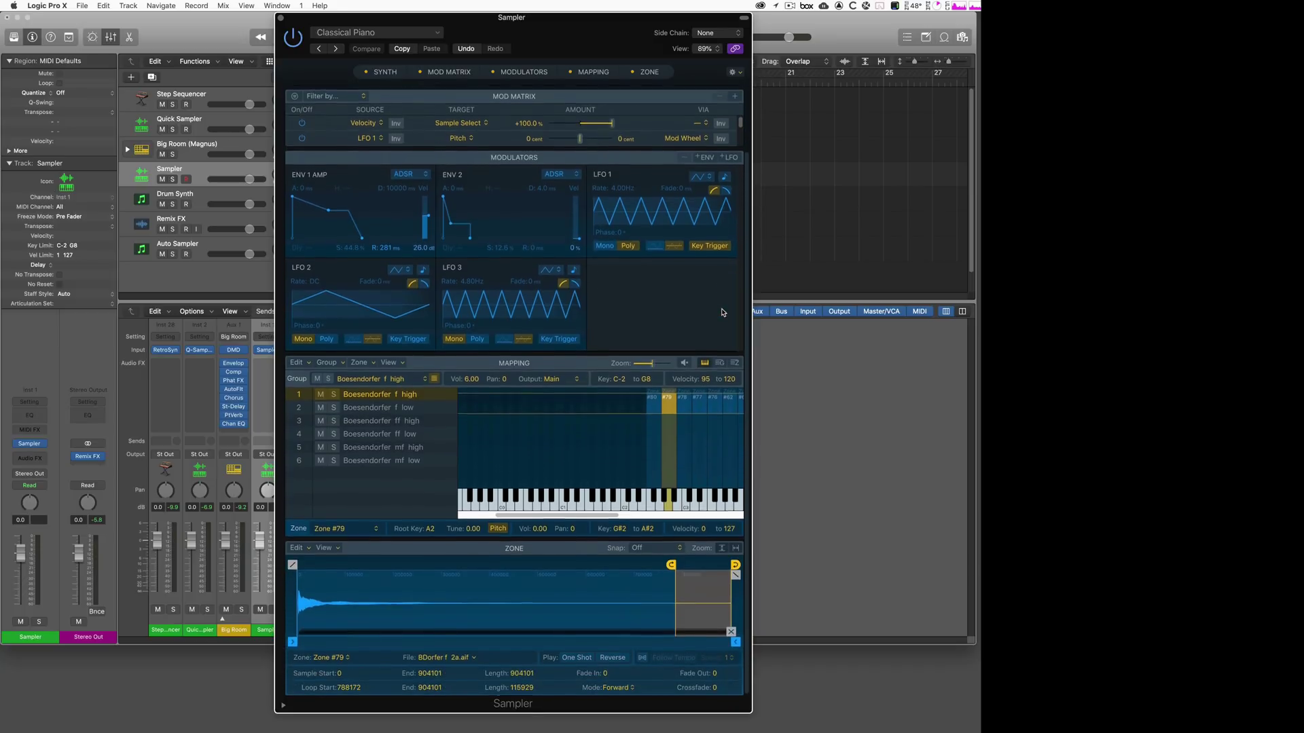
{"action": "scroll", "coordinate": [720, 307], "scroll_direction": "up", "scroll_amount": 3}
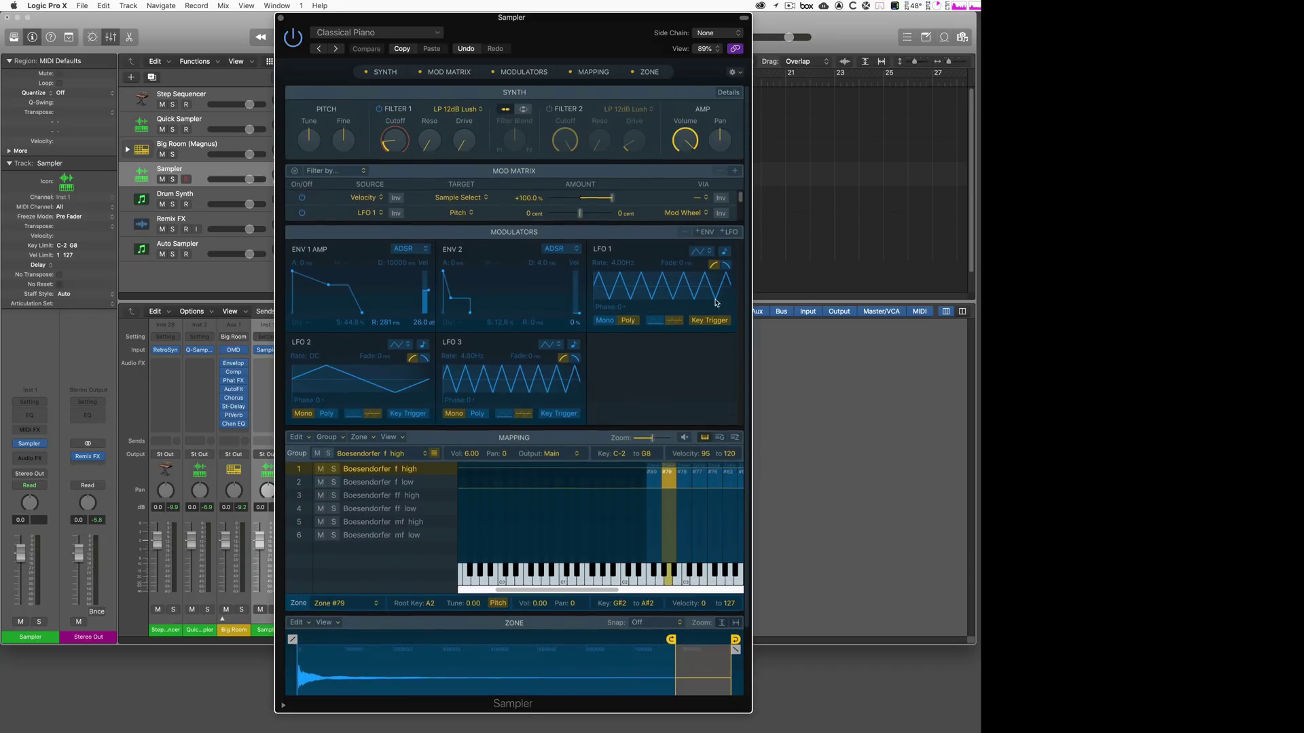
{"action": "left_click", "coordinate": [420, 73]}
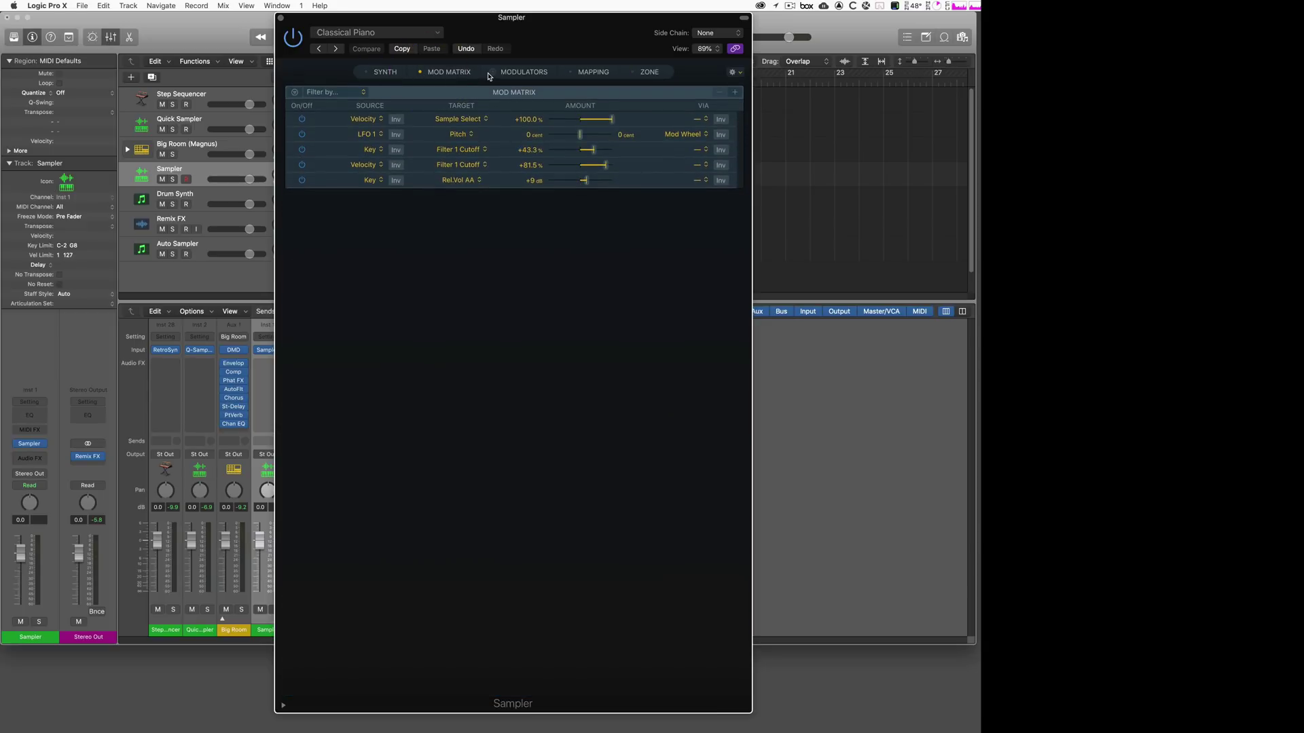
{"action": "left_click", "coordinate": [498, 72]}
{"action": "left_click", "coordinate": [572, 72]}
{"action": "left_click", "coordinate": [635, 71]}
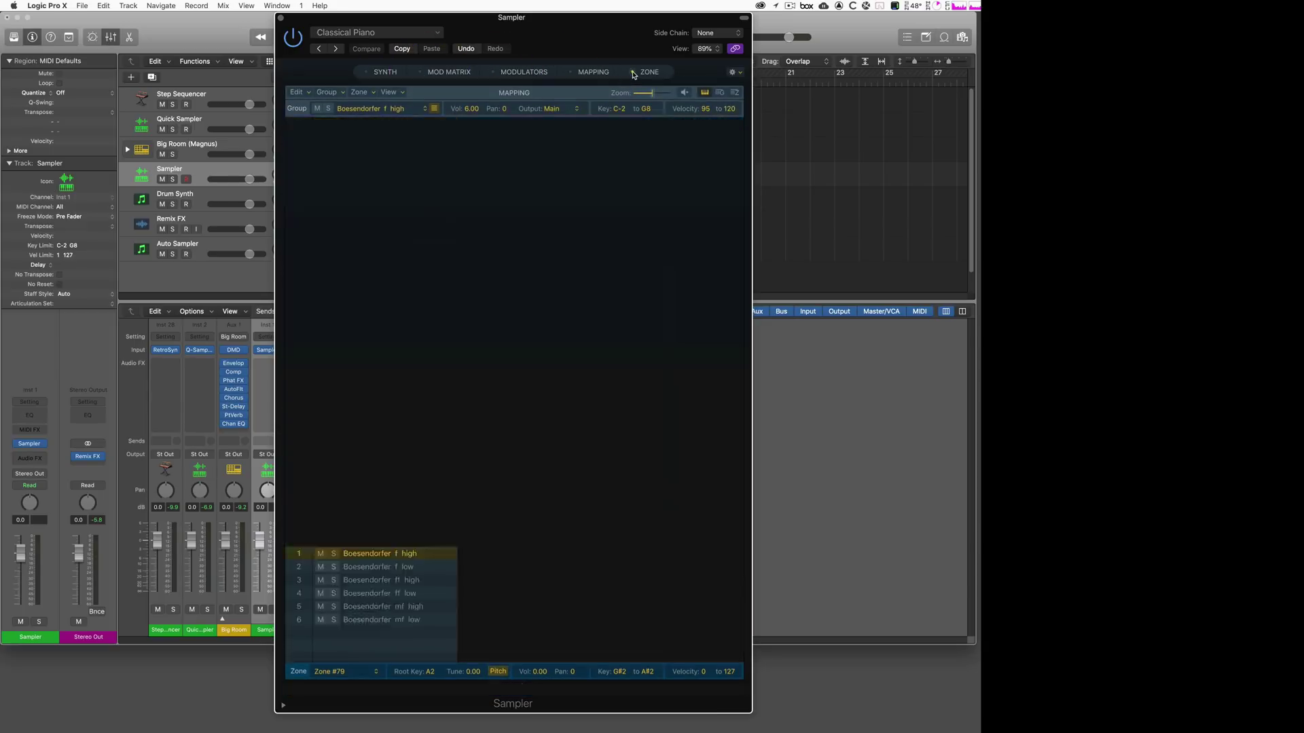
- Show only the Sampler's Modulators section and add the Mod Matrix, Synth, Mapping and Zone sections back to the view
{"action": "left_click", "coordinate": [493, 73]}
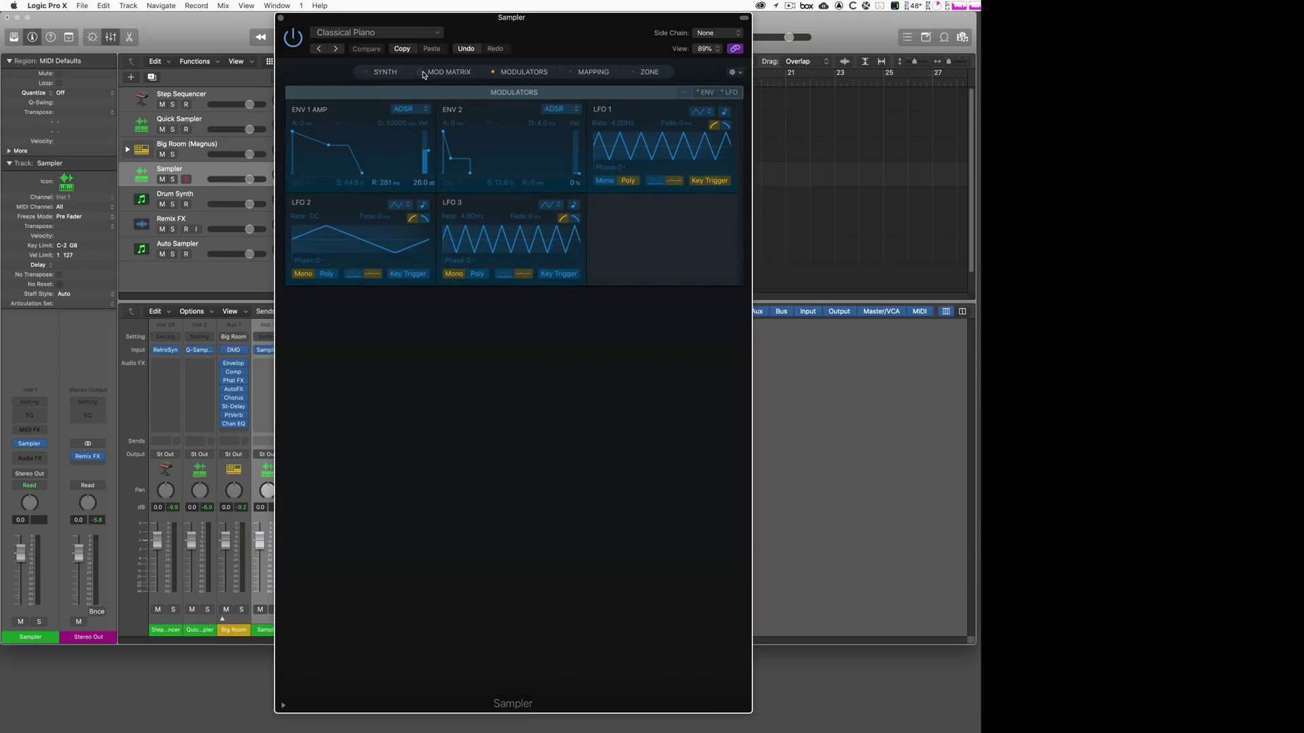
{"action": "left_click", "coordinate": [425, 73], "text": "shift"}
{"action": "left_click", "coordinate": [392, 72], "text": "shift"}
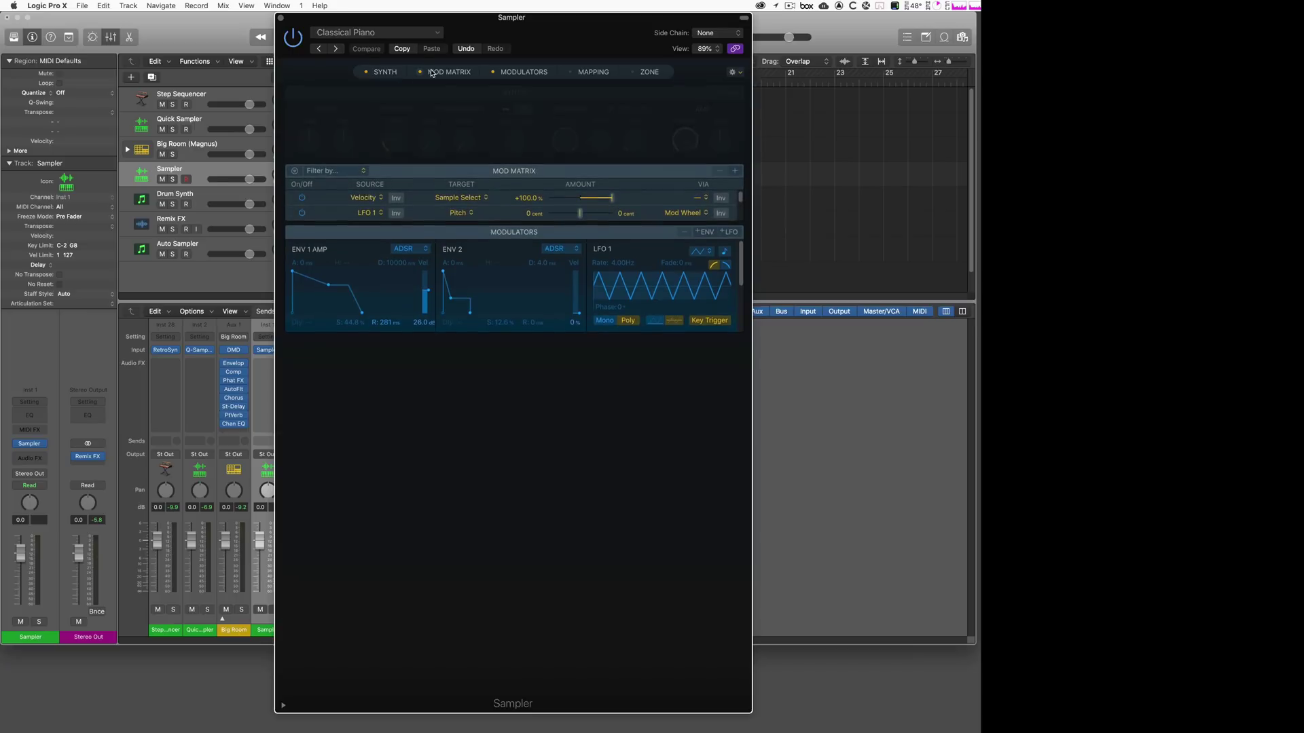
{"action": "left_click", "coordinate": [601, 72], "text": "shift"}
{"action": "left_click", "coordinate": [650, 72], "text": "shift"}
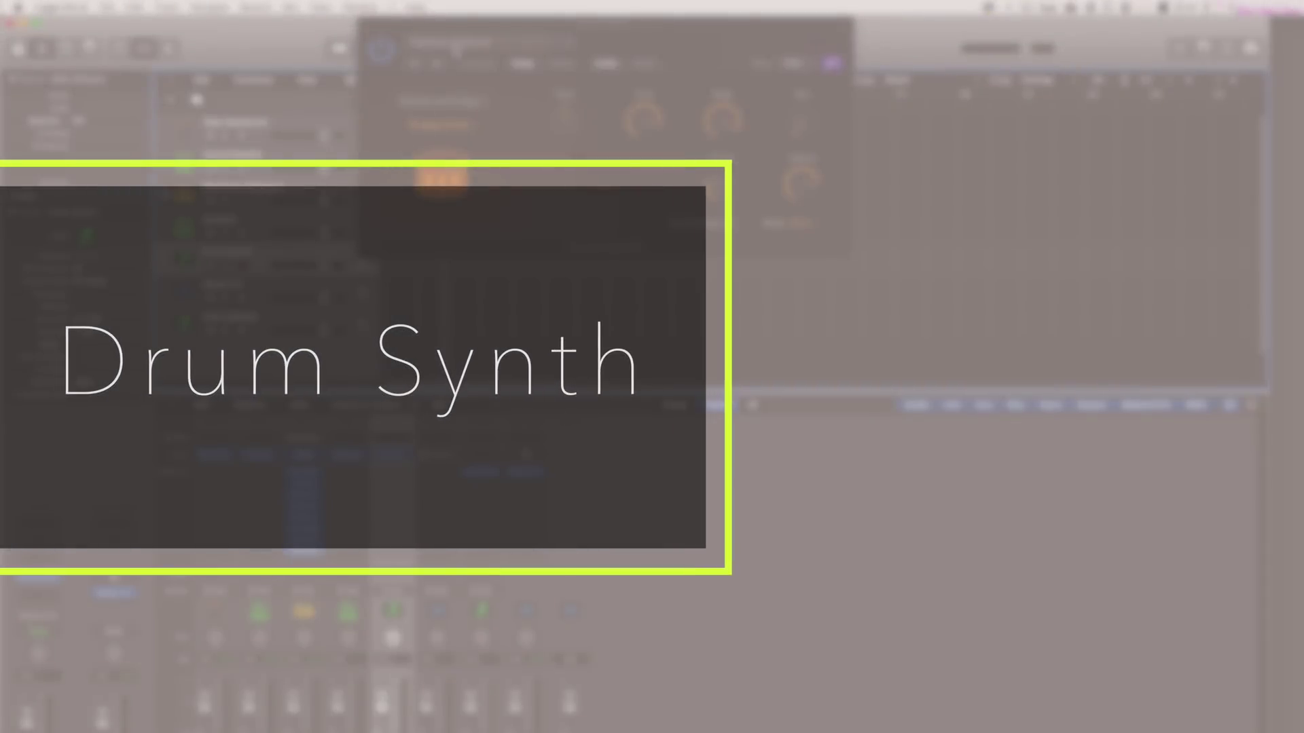
- Move the Drum Synth window over the tracks area and audition the Snappy Snare sound
{"action": "left_click_drag", "start_coordinate": [459, 32], "coordinate": [586, 263]}
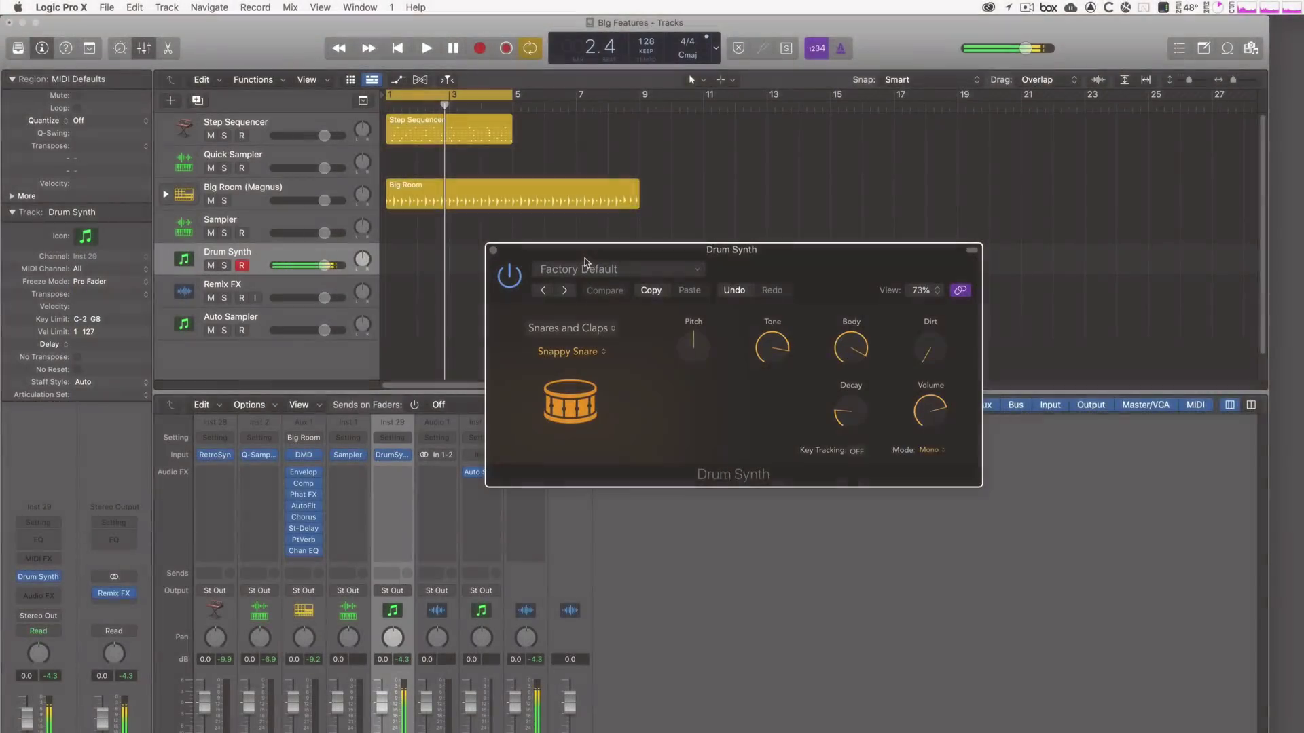
{"action": "left_click", "coordinate": [579, 420]}
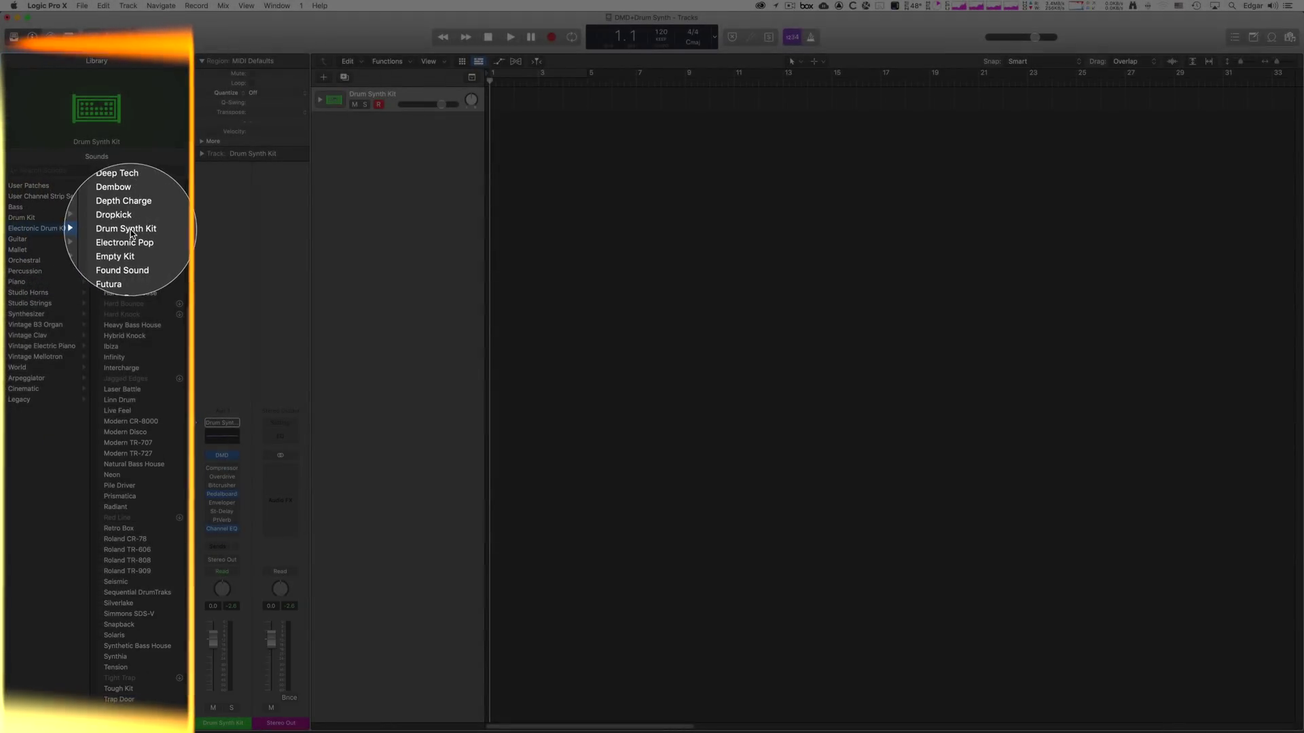
- Load the Drum Synth Kit patch from the Electronic Drum Kit category and expand its track stack in the mixer
{"action": "left_click", "coordinate": [132, 231]}
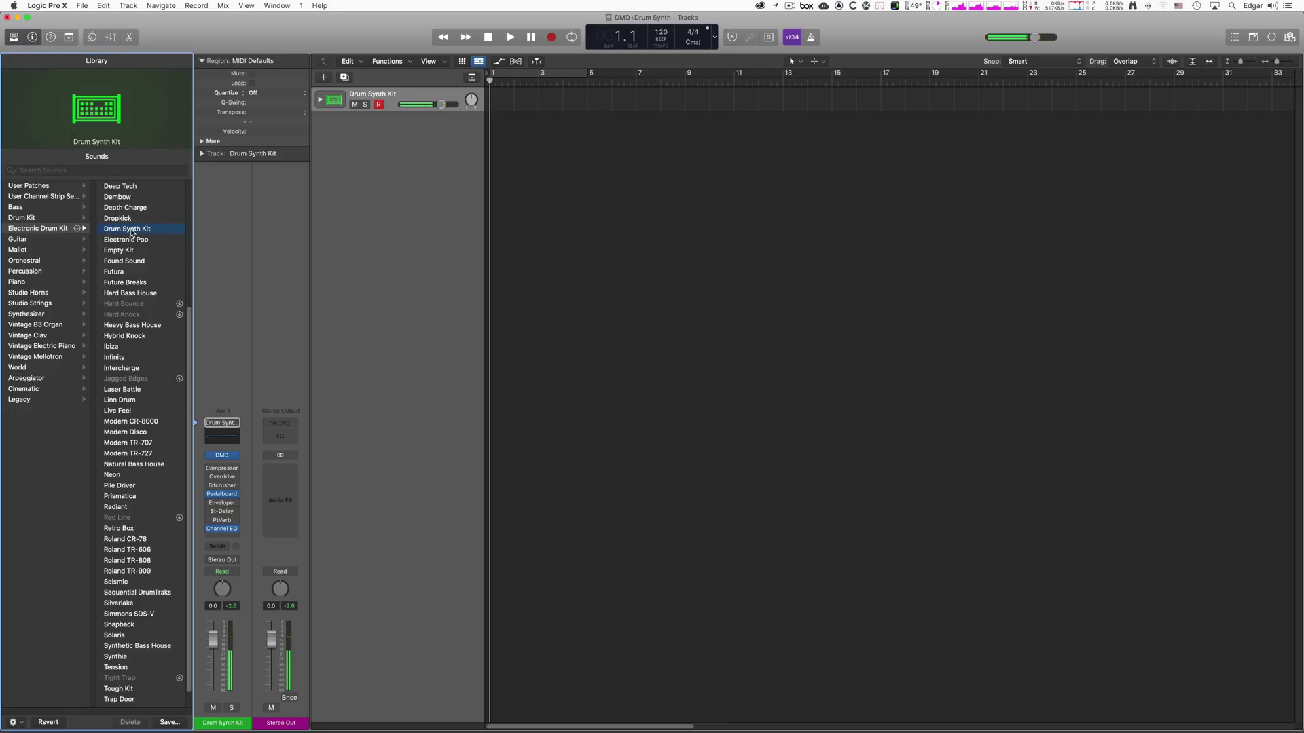
{"action": "key", "text": "x"}
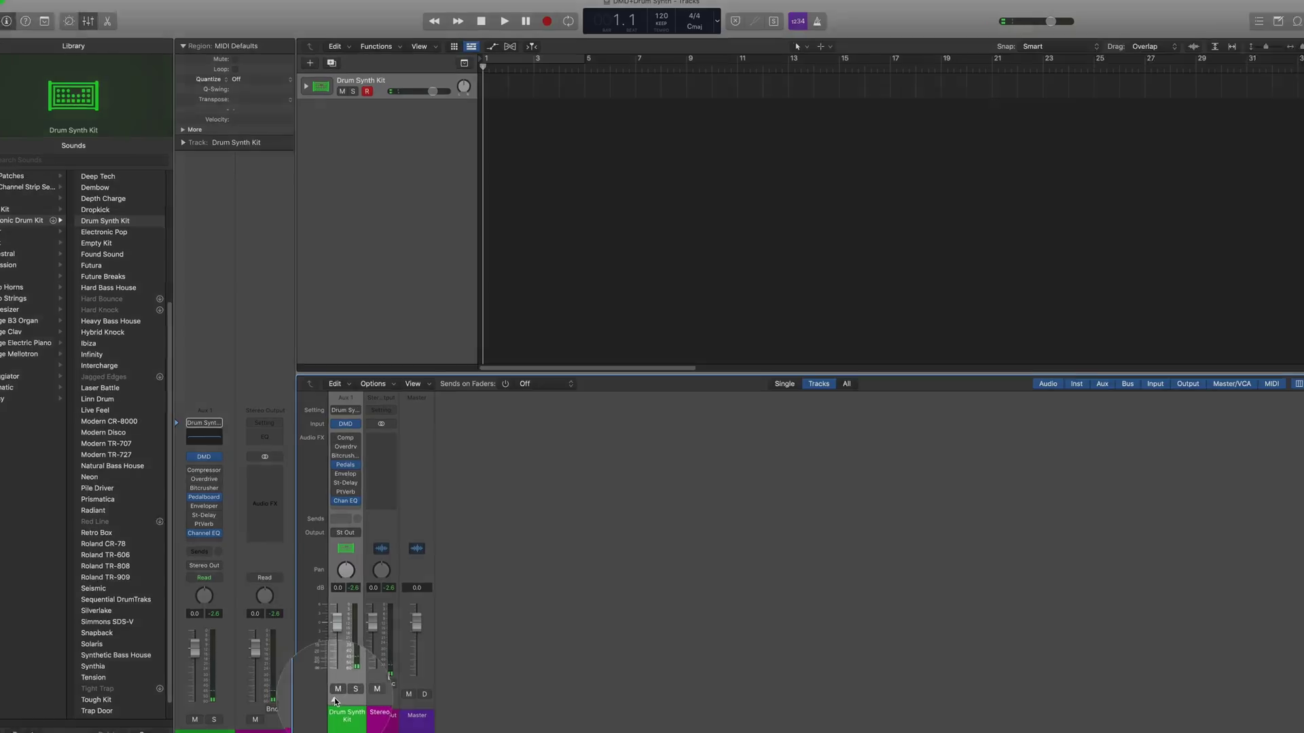
{"action": "left_click", "coordinate": [347, 692]}
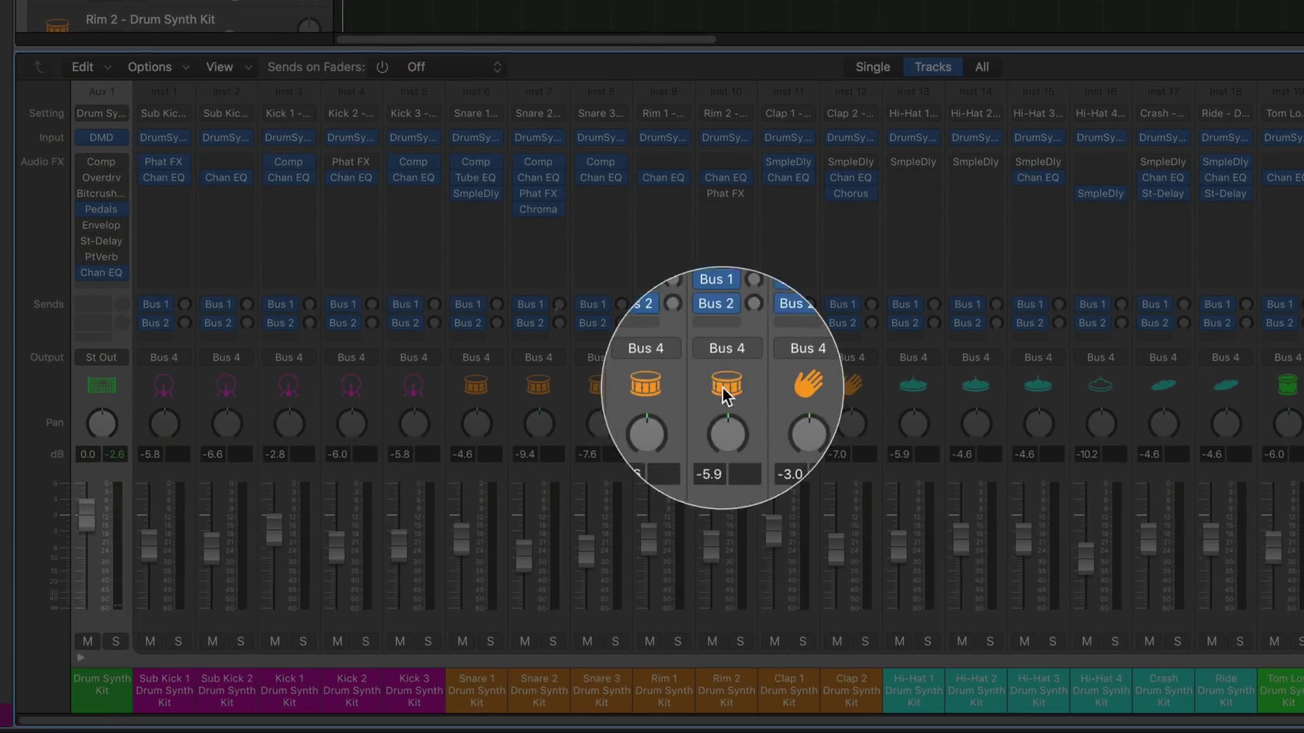
- Widen the mixer's channel strips to examine each kit piece's instrument and effect slots, and return them to narrow
{"action": "key", "text": "super+Right"}
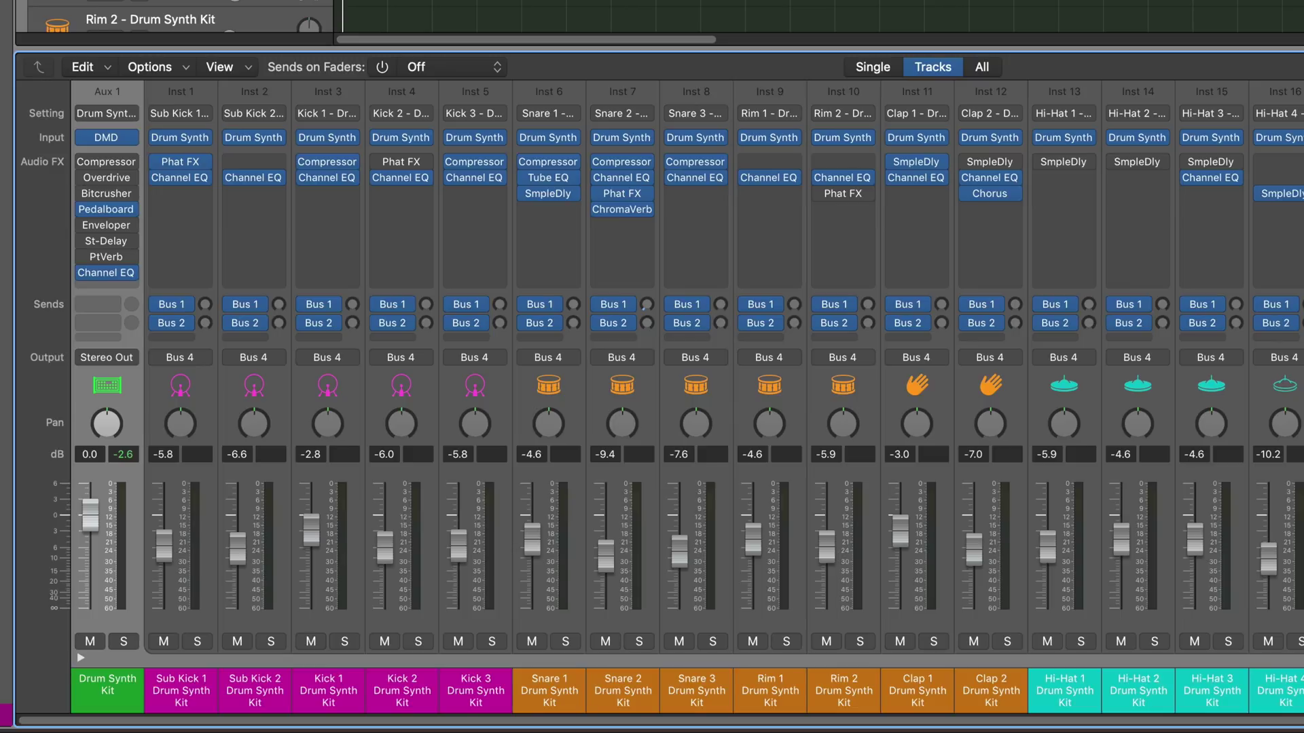
{"action": "key", "text": "super+Left"}
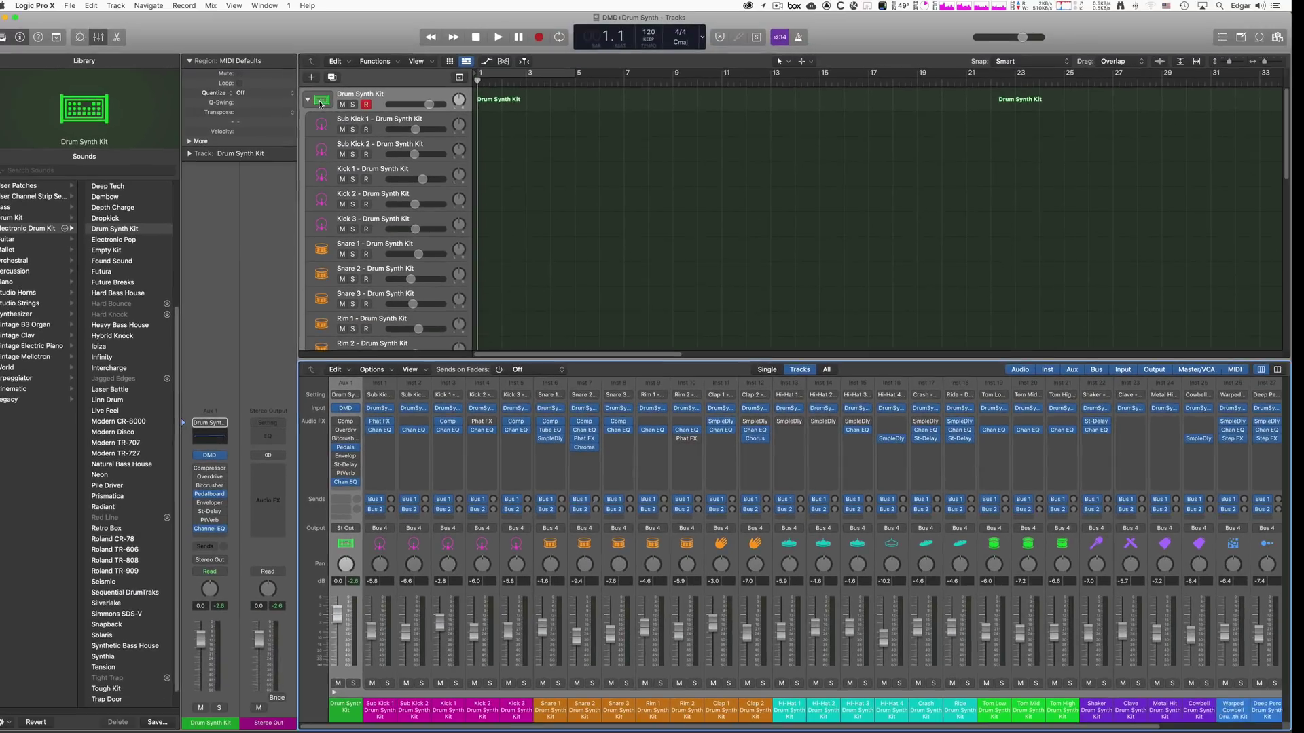
- Open Drum Machine Designer for the Drum Synth Kit and view the Drum Synth controls of the Kick 2, Snare 1 and Hi-Hat 2 pads
{"action": "left_click", "coordinate": [321, 102]}
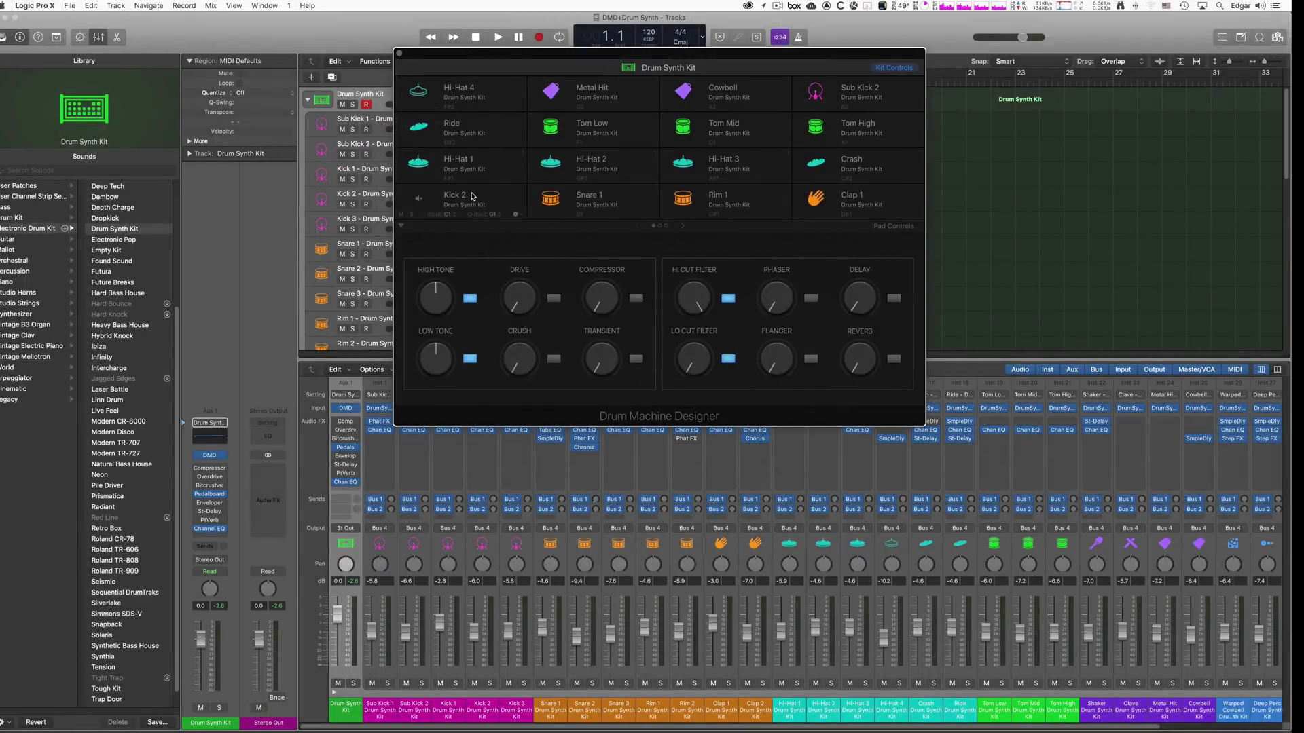
{"action": "left_click", "coordinate": [476, 196]}
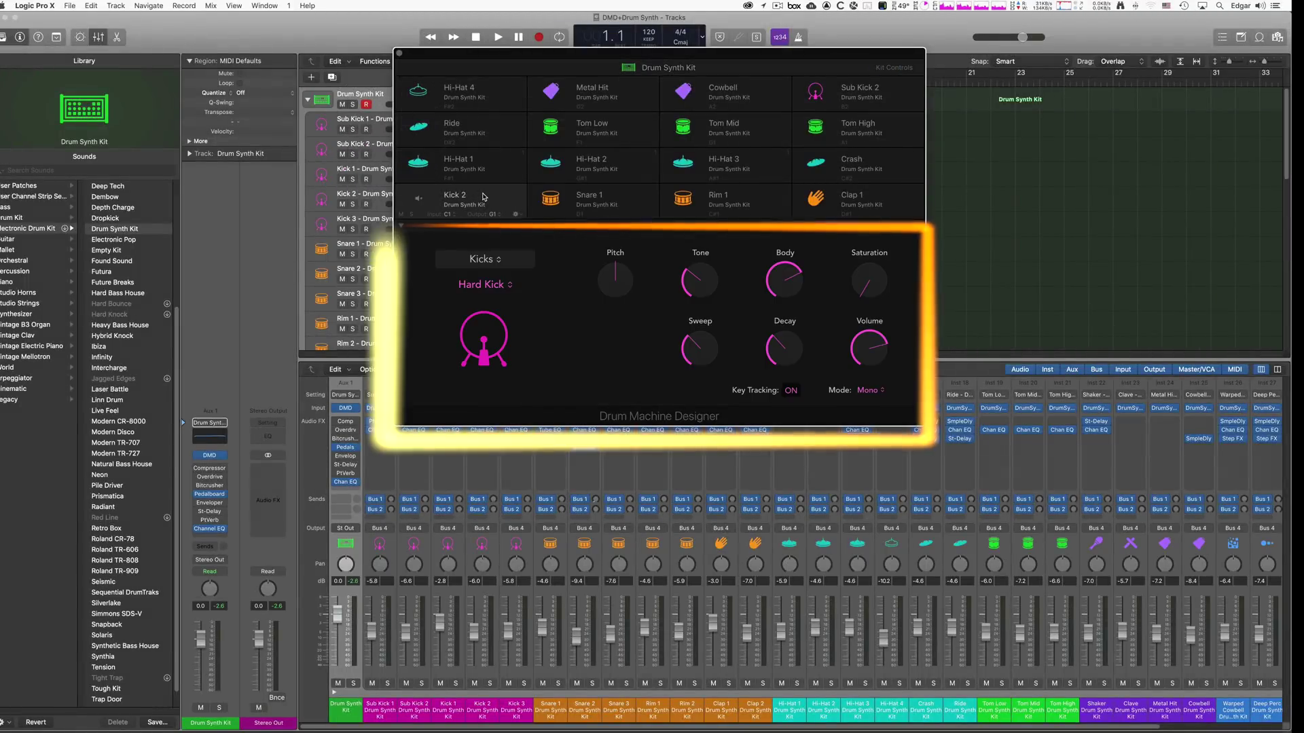
{"action": "left_click", "coordinate": [605, 197]}
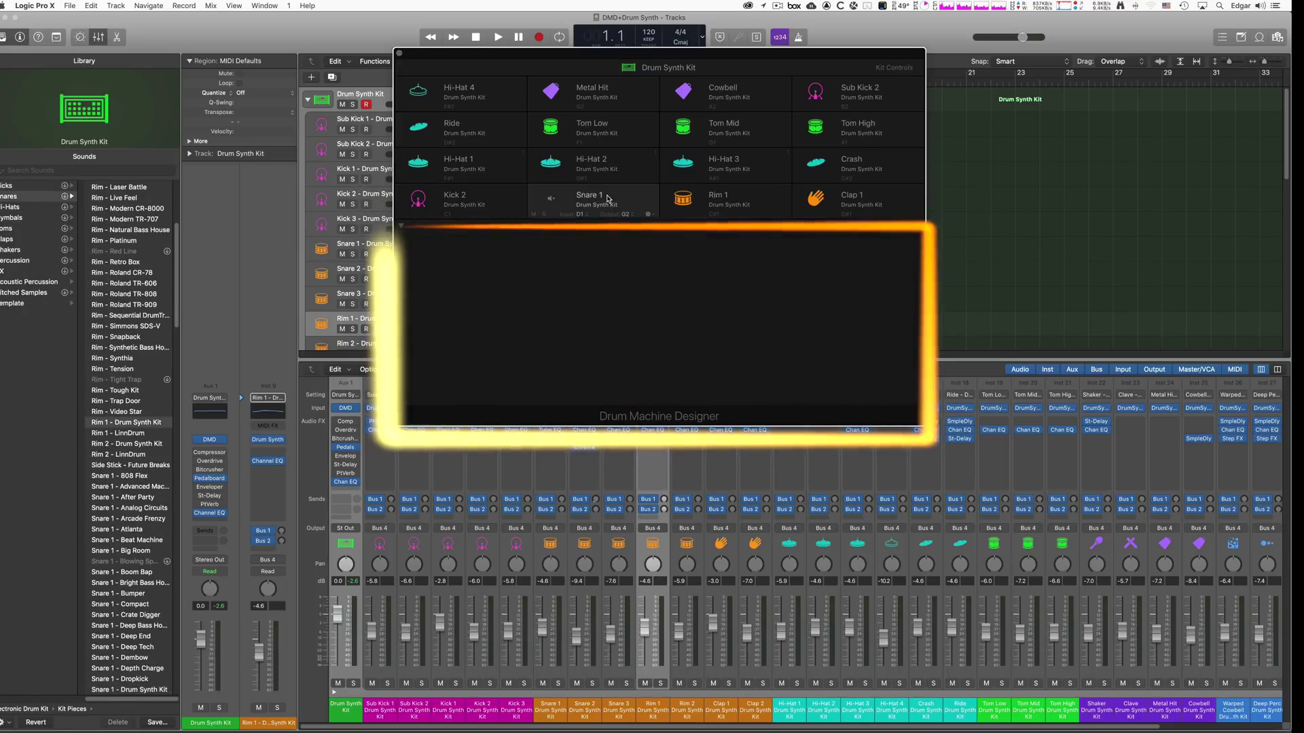
{"action": "left_click", "coordinate": [600, 165]}
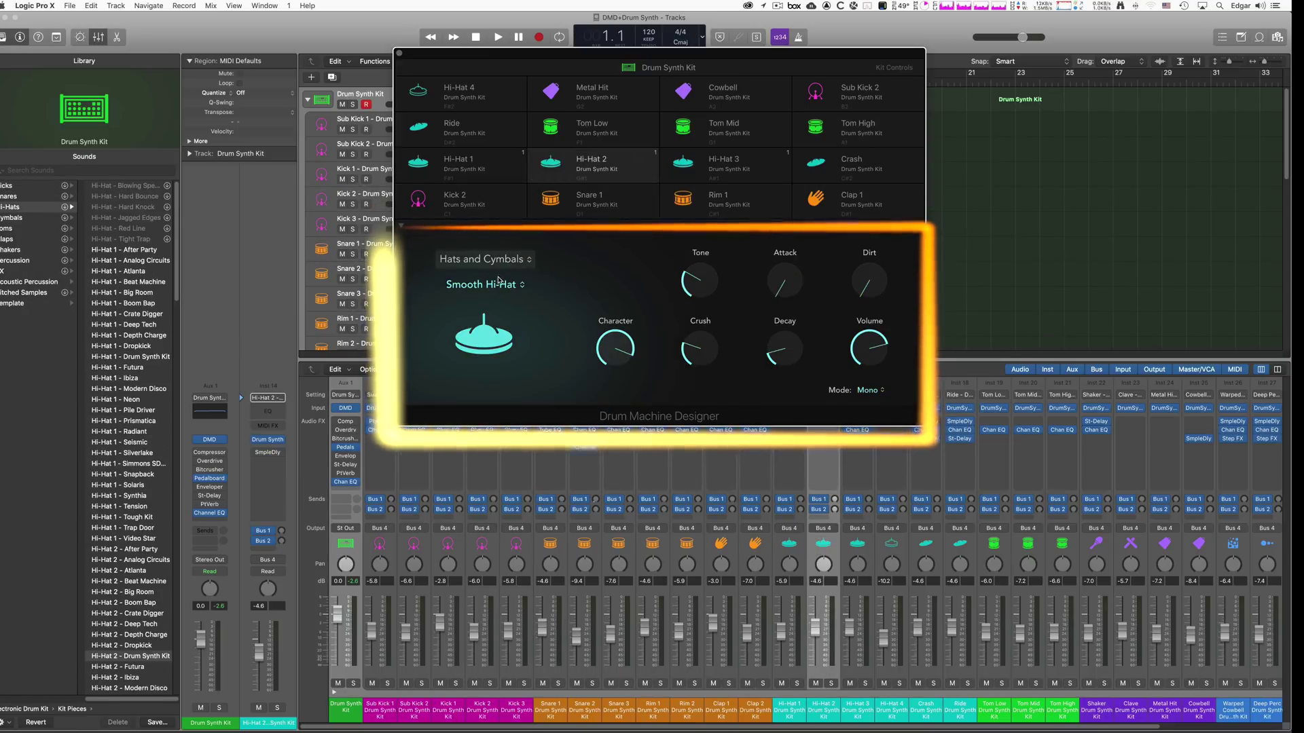
- Raise the Pitch, Saturation, Body and Sweep of the Kick 2 pad and the Dirt of the Snare 1 pad
{"action": "left_click", "coordinate": [479, 205]}
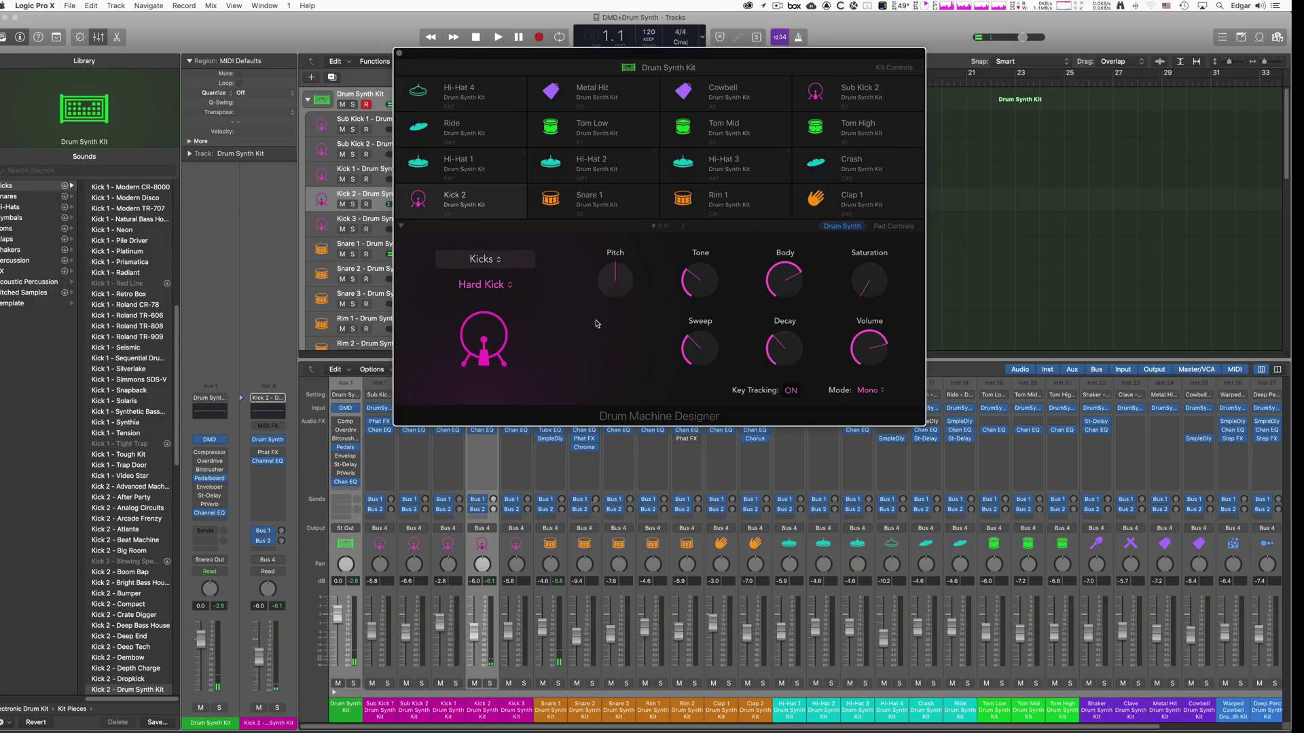
{"action": "mouse_move", "coordinate": [620, 282]}
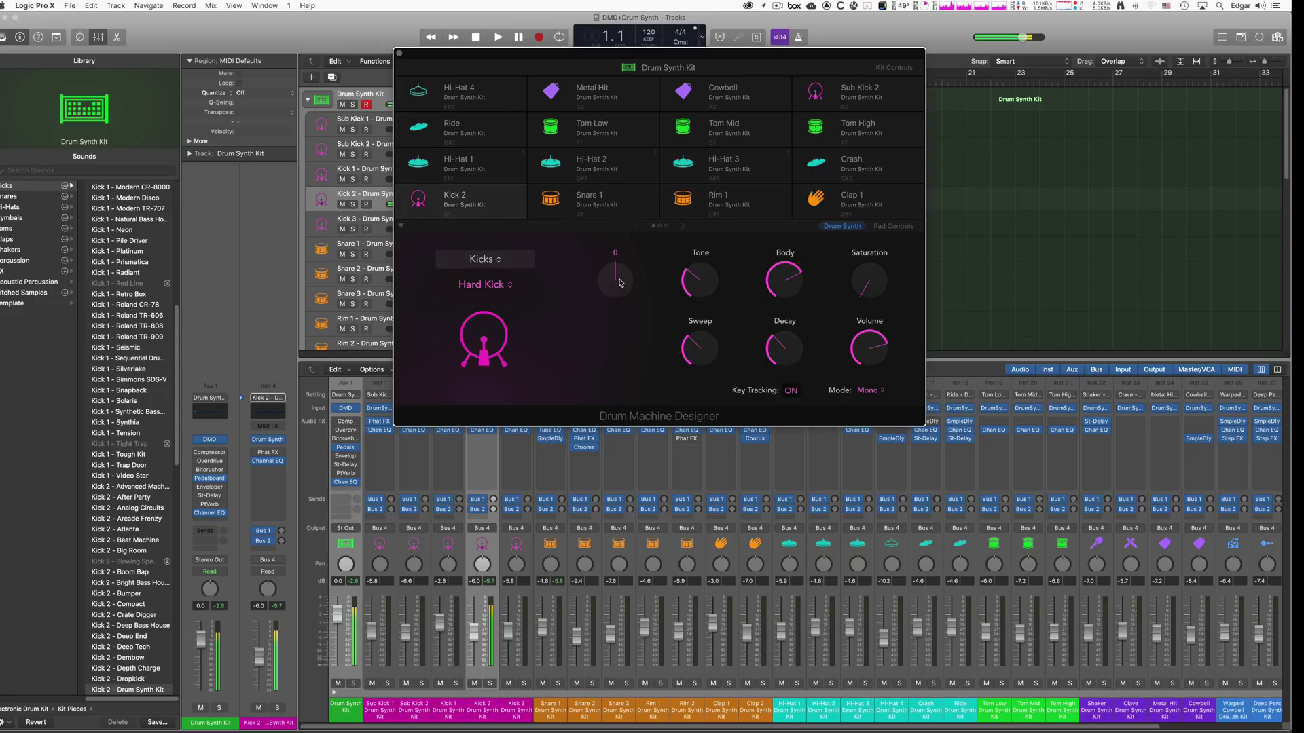
{"action": "left_click_drag", "start_coordinate": [616, 282], "coordinate": [615, 251]}
{"action": "mouse_move", "coordinate": [854, 268]}
{"action": "left_click_drag", "start_coordinate": [864, 272], "coordinate": [862, 175]}
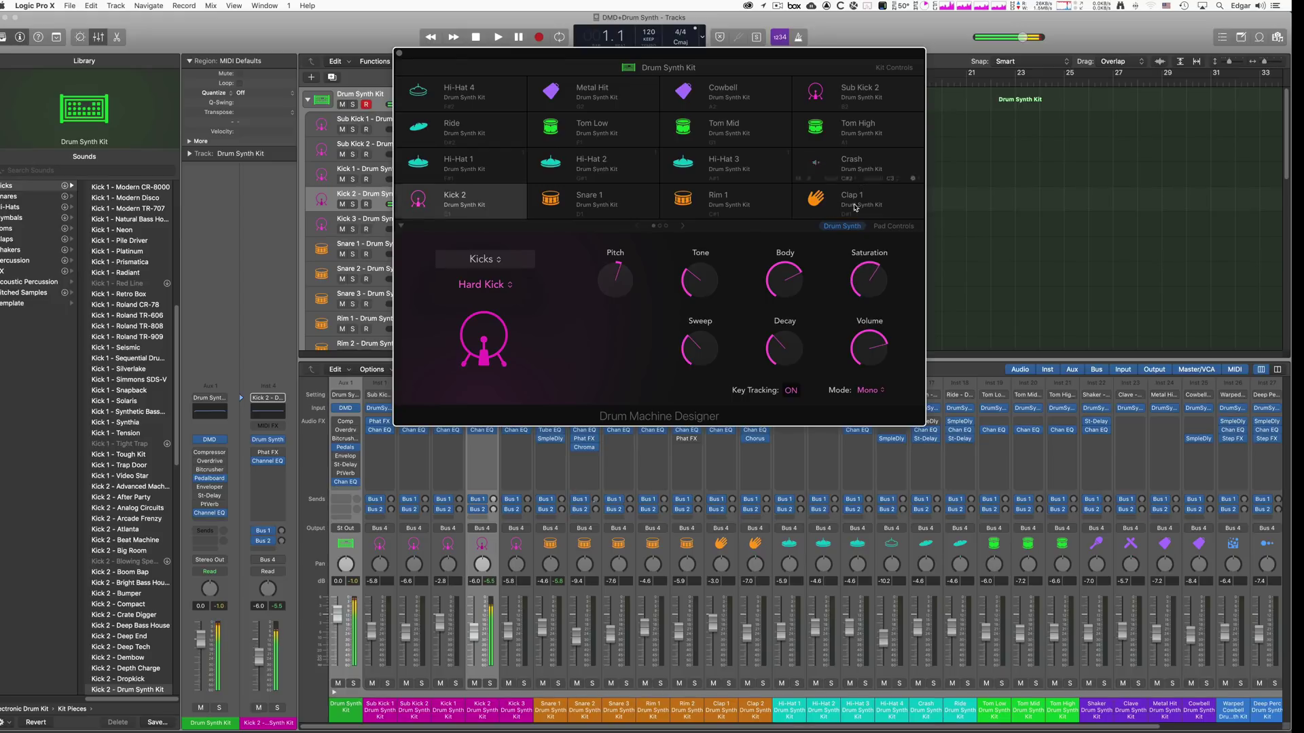
{"action": "mouse_move", "coordinate": [792, 278]}
{"action": "left_click_drag", "start_coordinate": [700, 345], "coordinate": [706, 313]}
{"action": "left_click", "coordinate": [594, 200]}
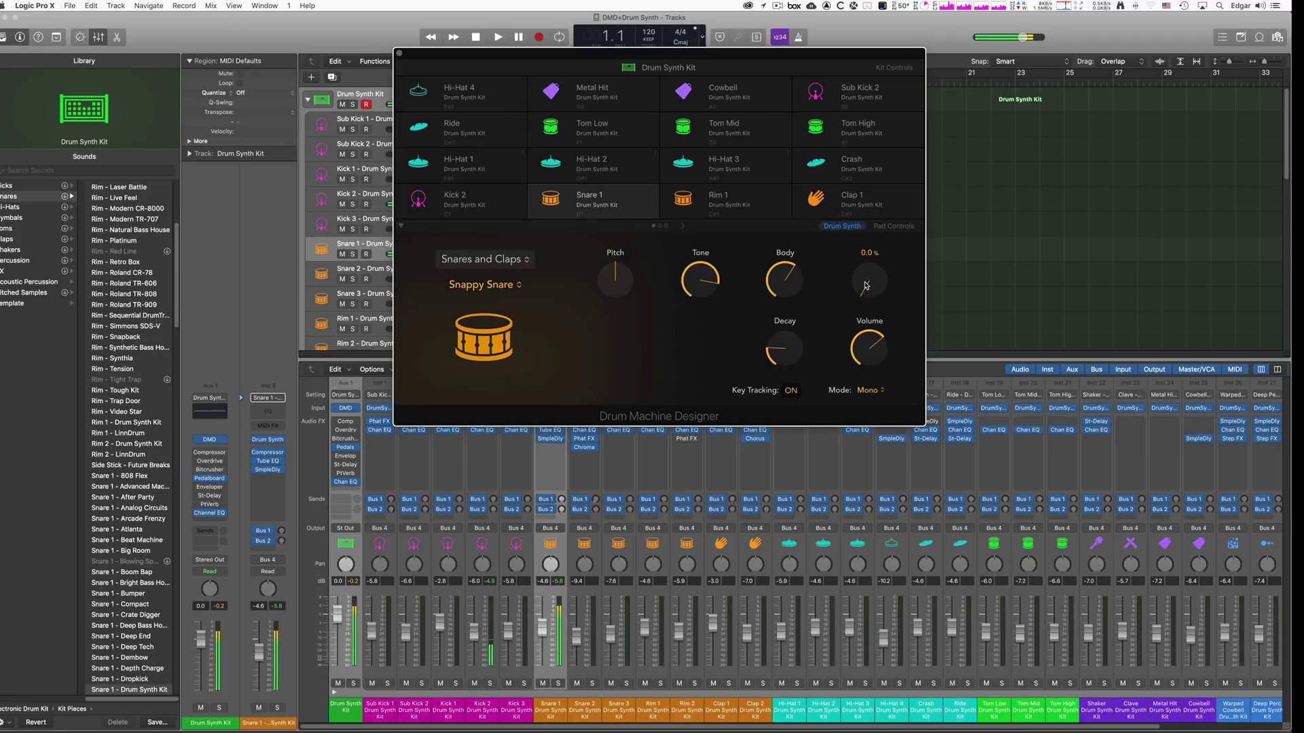
{"action": "left_click_drag", "start_coordinate": [866, 285], "coordinate": [852, 178]}
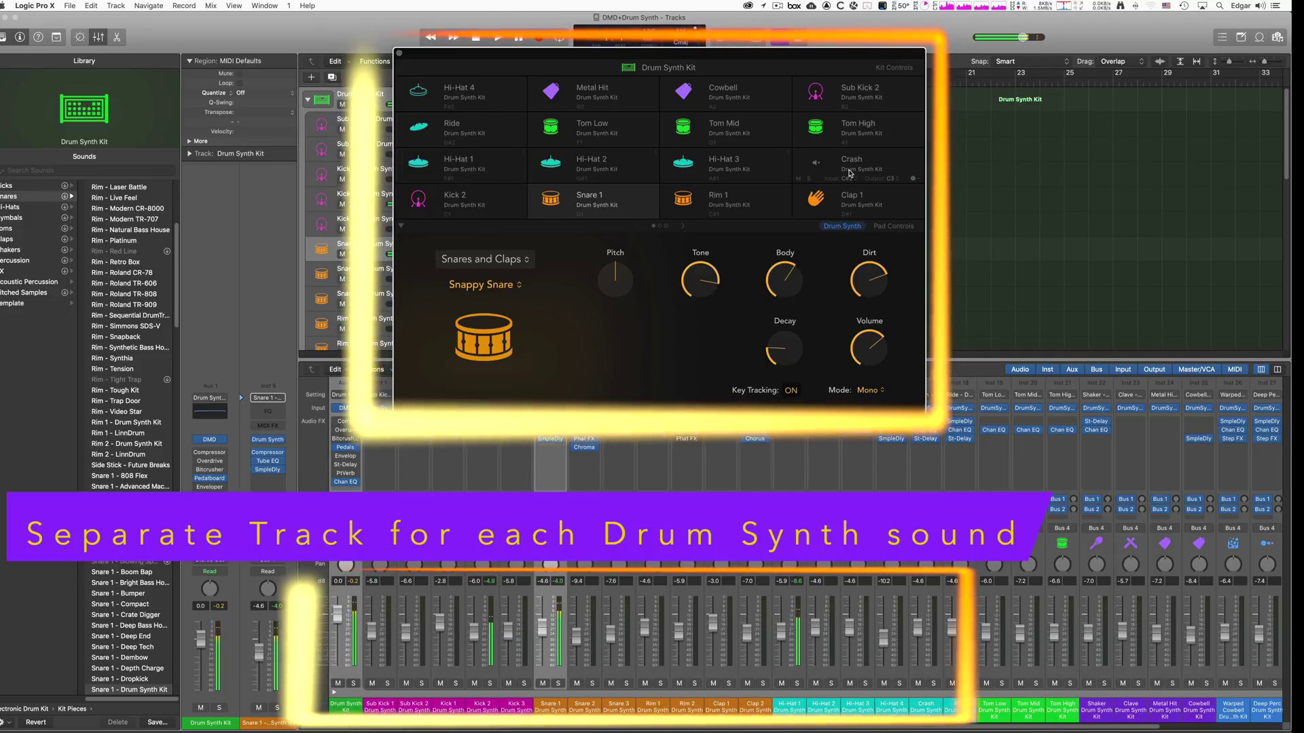
- View the sound controls of the Hi-Hat 2, Tom Low, Tom Mid, Hi-Hat 3, Snare 1 and Kick 2 pads
{"action": "left_click", "coordinate": [596, 163]}
{"action": "left_click", "coordinate": [596, 132]}
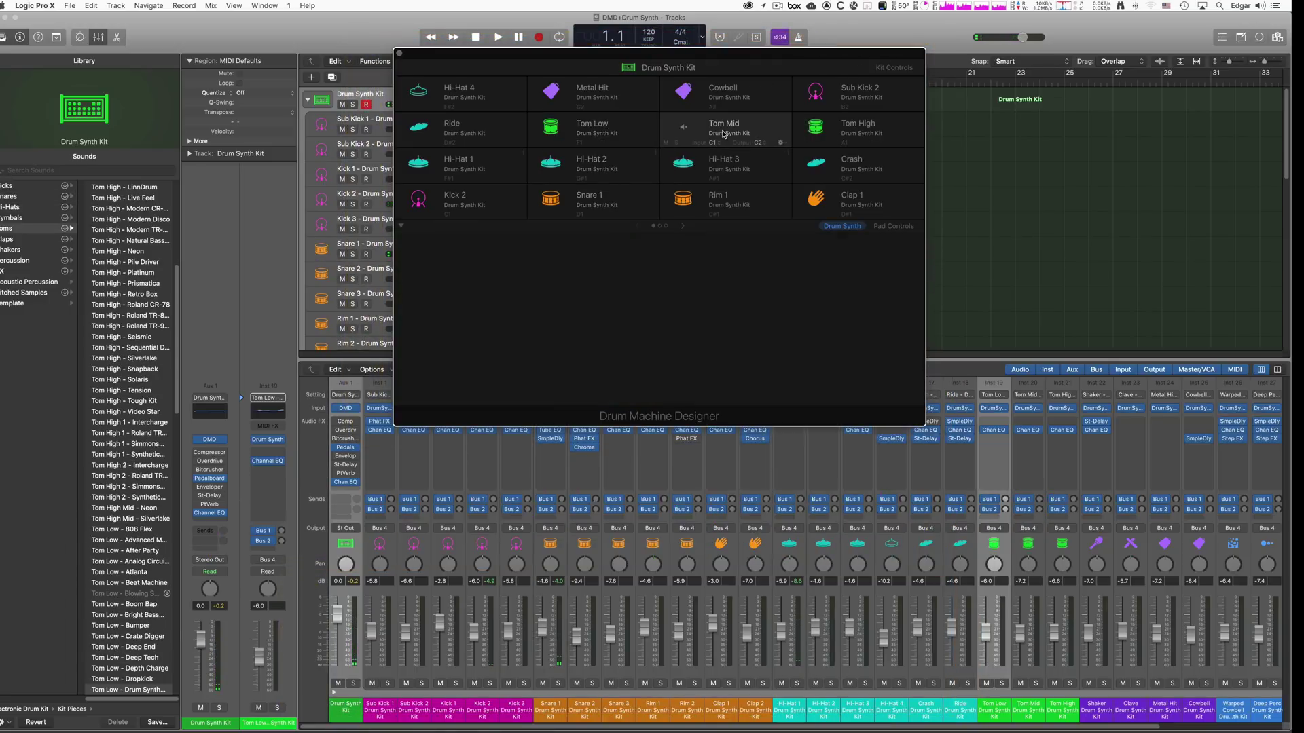
{"action": "left_click", "coordinate": [724, 134]}
{"action": "left_click", "coordinate": [726, 169]}
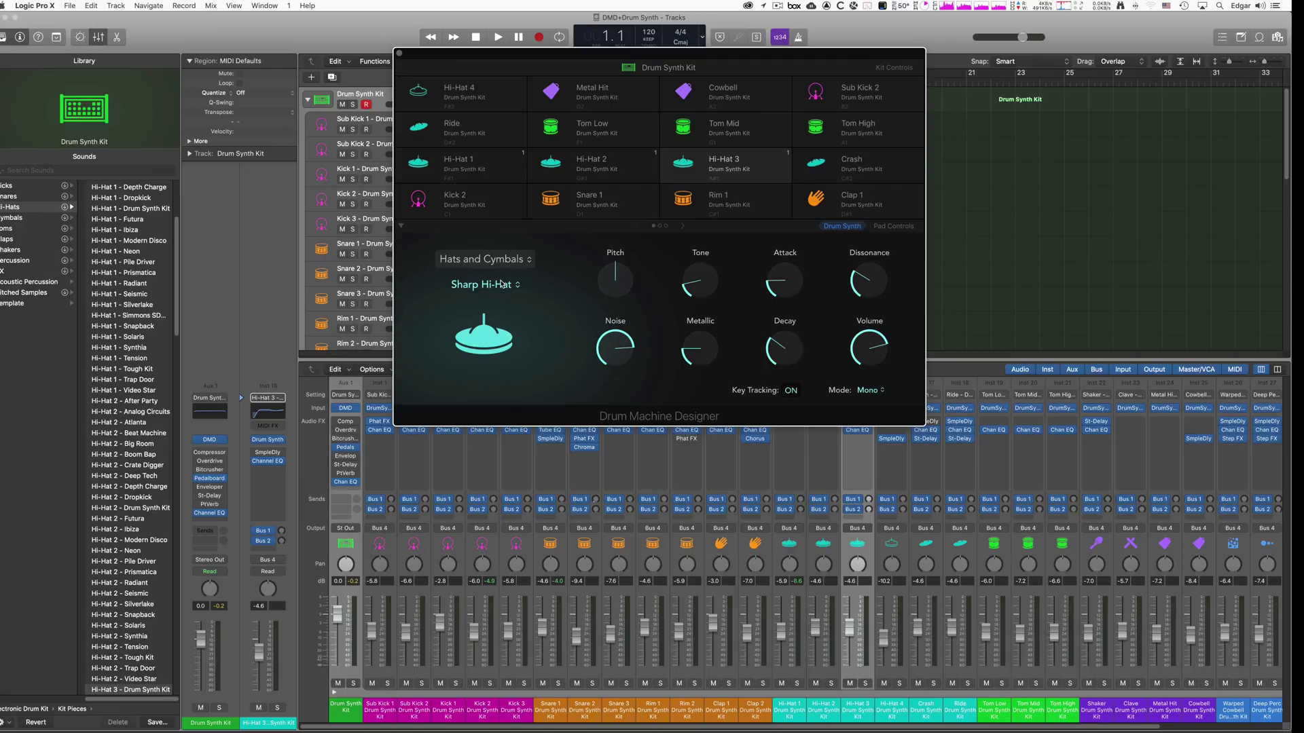
{"action": "left_click", "coordinate": [609, 204]}
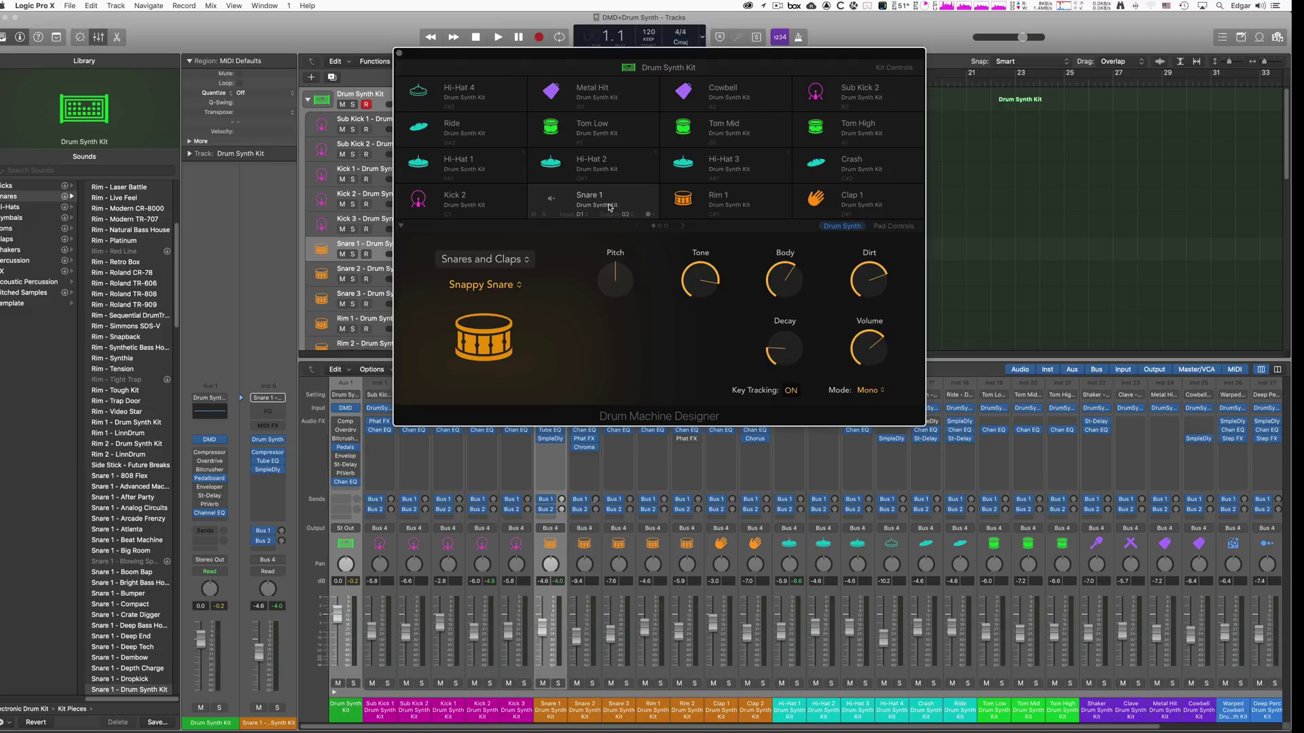
{"action": "left_click", "coordinate": [468, 201]}
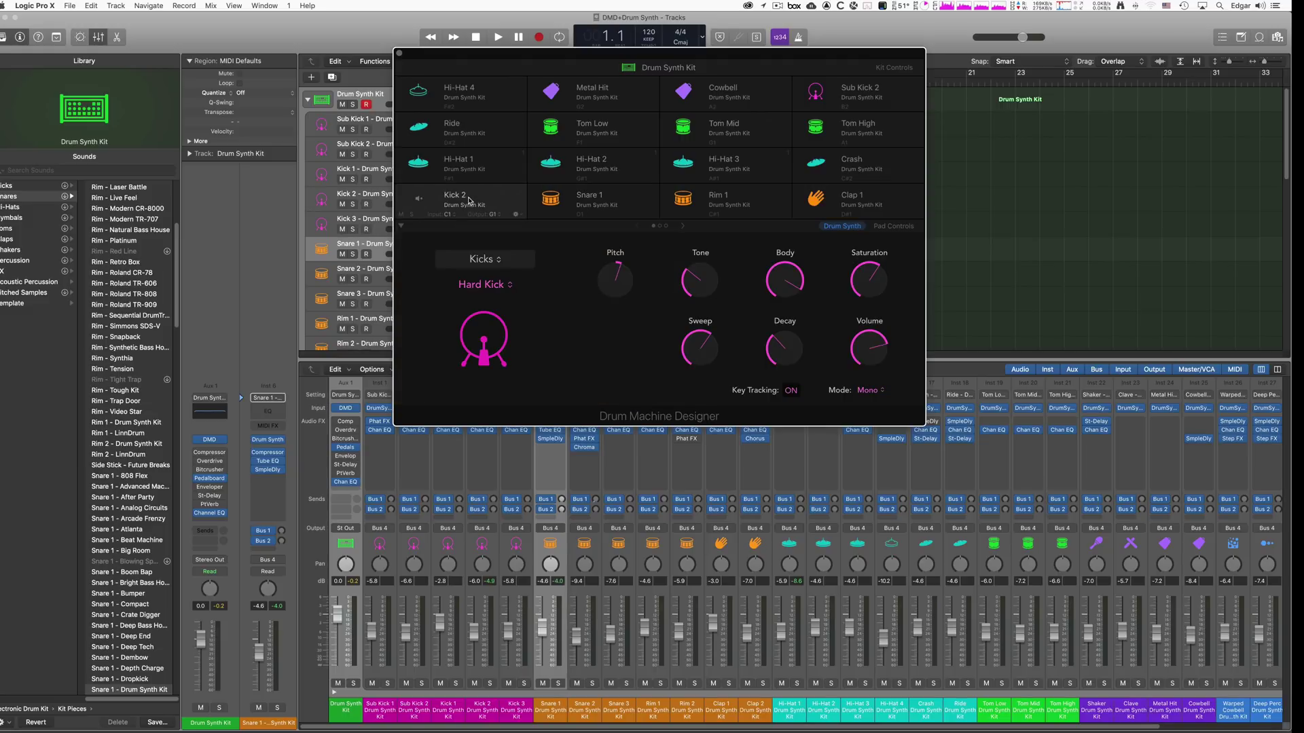
- Load the Snare 1 - Big Room patch onto the Snare 1 pad and raise its Coarse pitch
{"action": "left_click", "coordinate": [588, 202]}
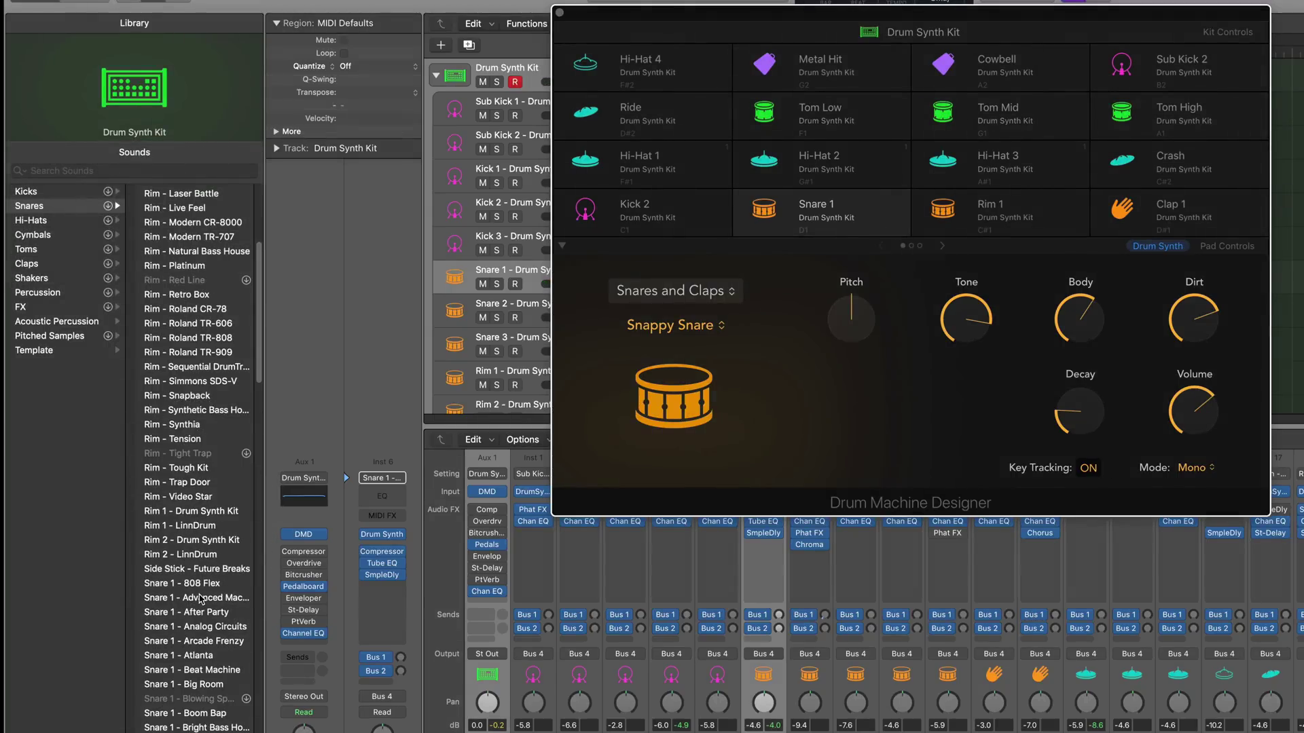
{"action": "left_click", "coordinate": [202, 685]}
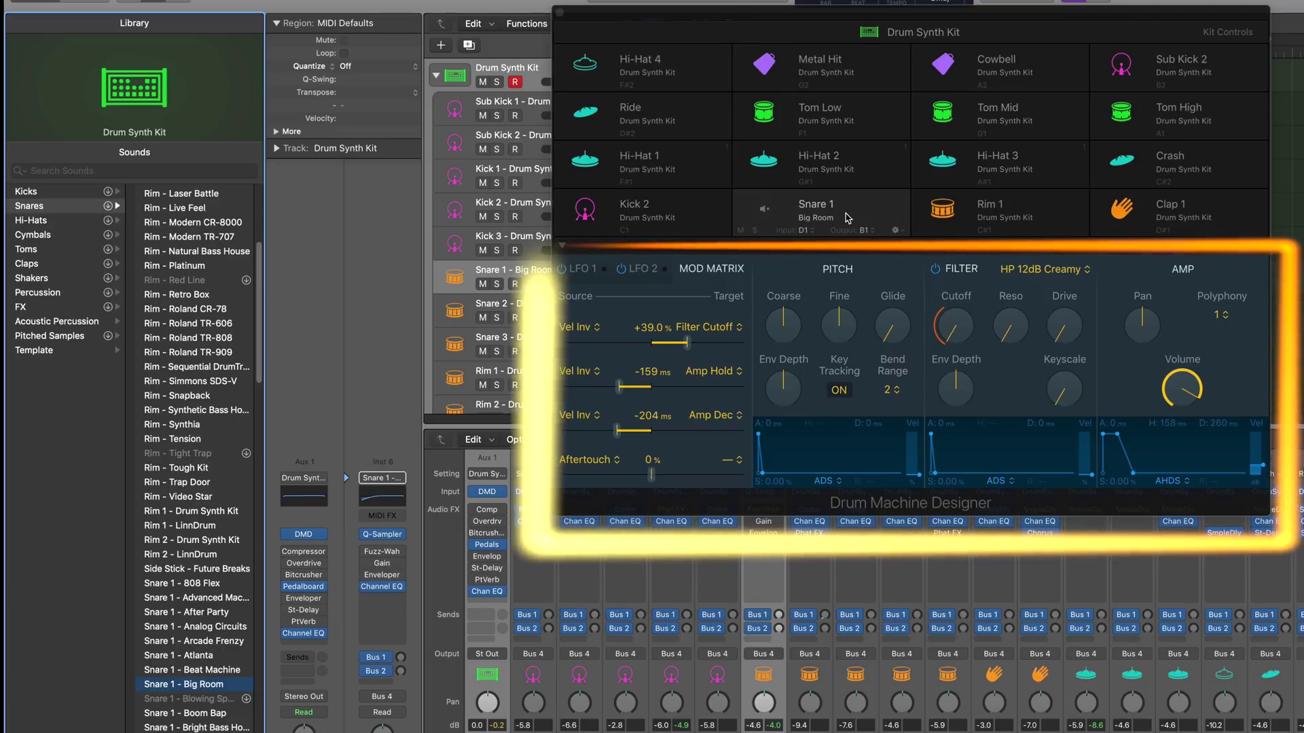
{"action": "mouse_move", "coordinate": [787, 323]}
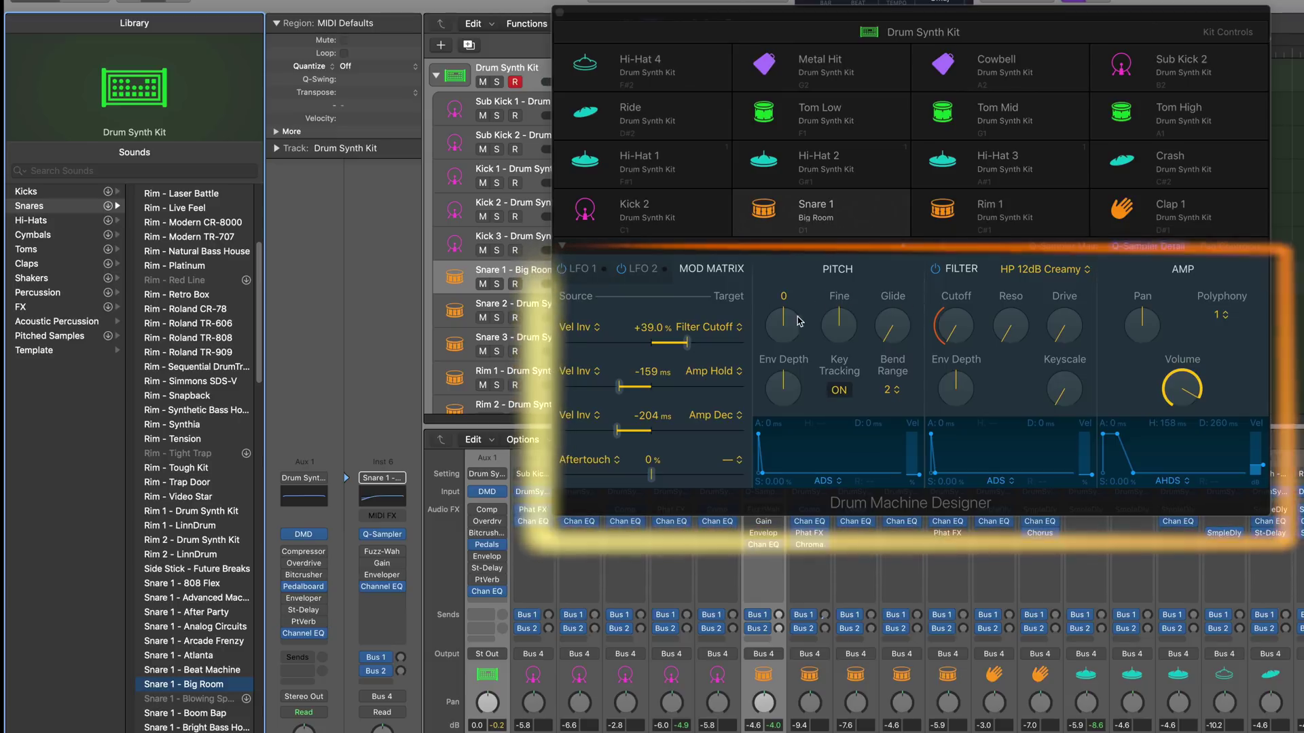
{"action": "left_click_drag", "start_coordinate": [787, 323], "coordinate": [789, 294]}
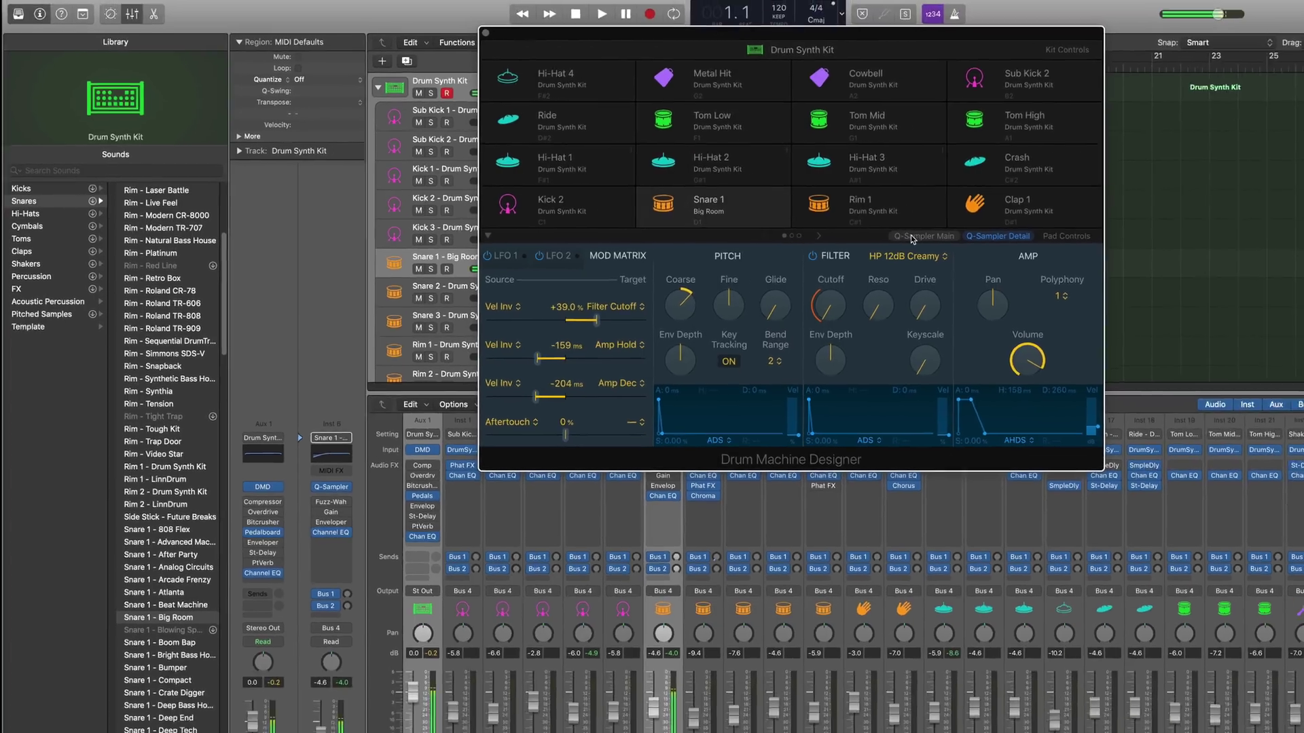
- Compare the Q-Sampler Main and Q-Sampler Detail views of the Snare 1 pad
{"action": "left_click", "coordinate": [1062, 246]}
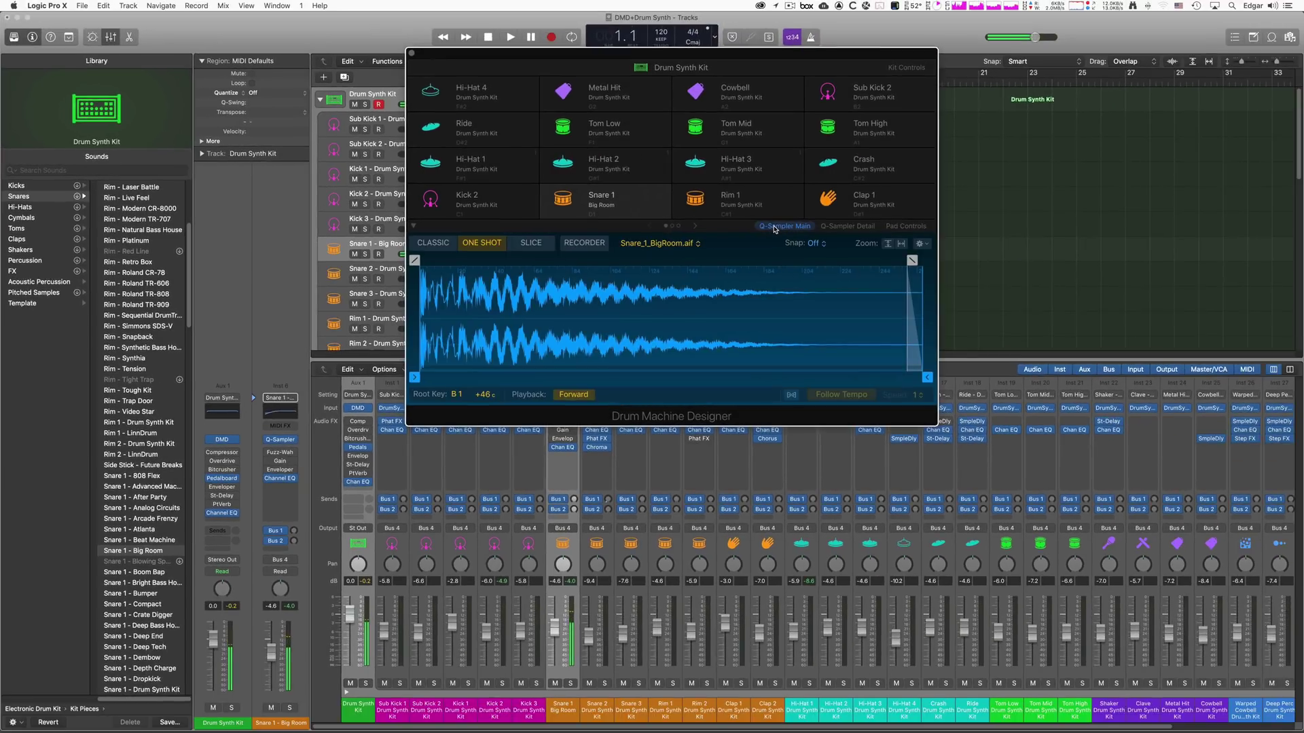
{"action": "left_click", "coordinate": [842, 227]}
{"action": "left_click", "coordinate": [782, 226]}
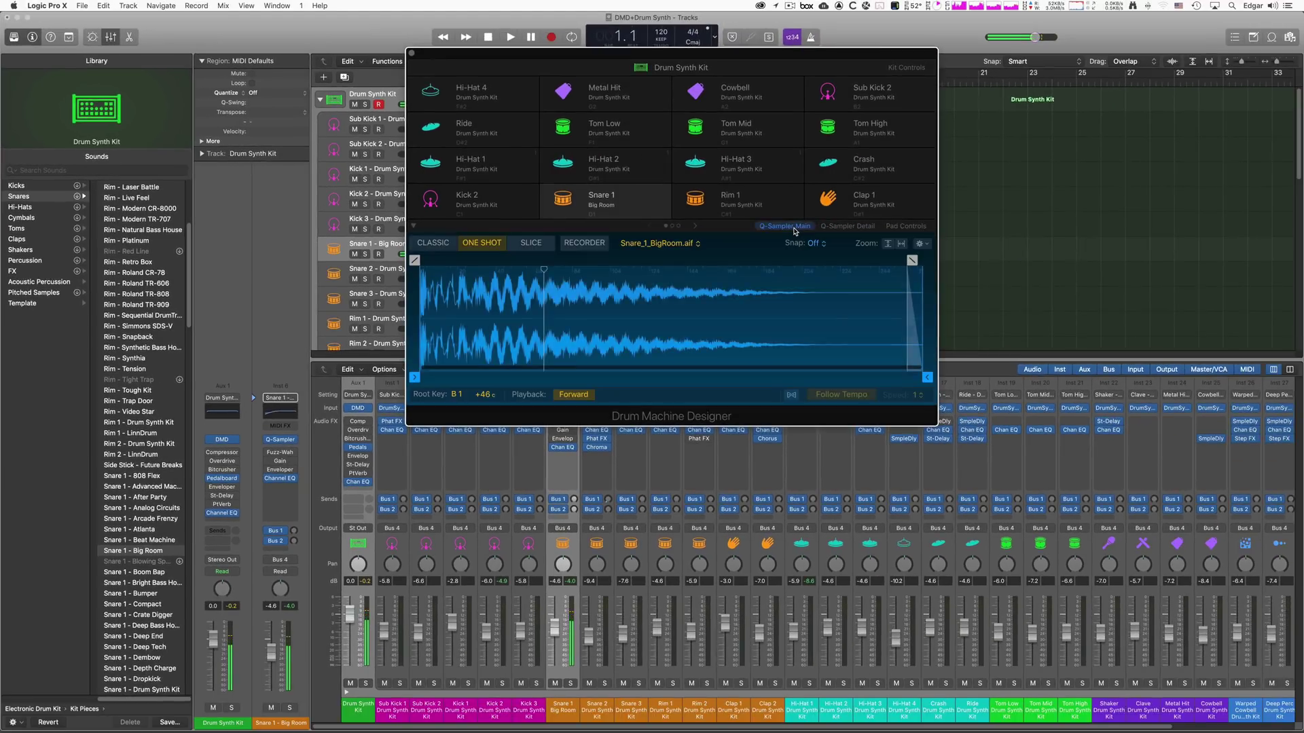
{"action": "left_click", "coordinate": [846, 227]}
{"action": "left_click", "coordinate": [780, 228]}
{"action": "left_click", "coordinate": [846, 227]}
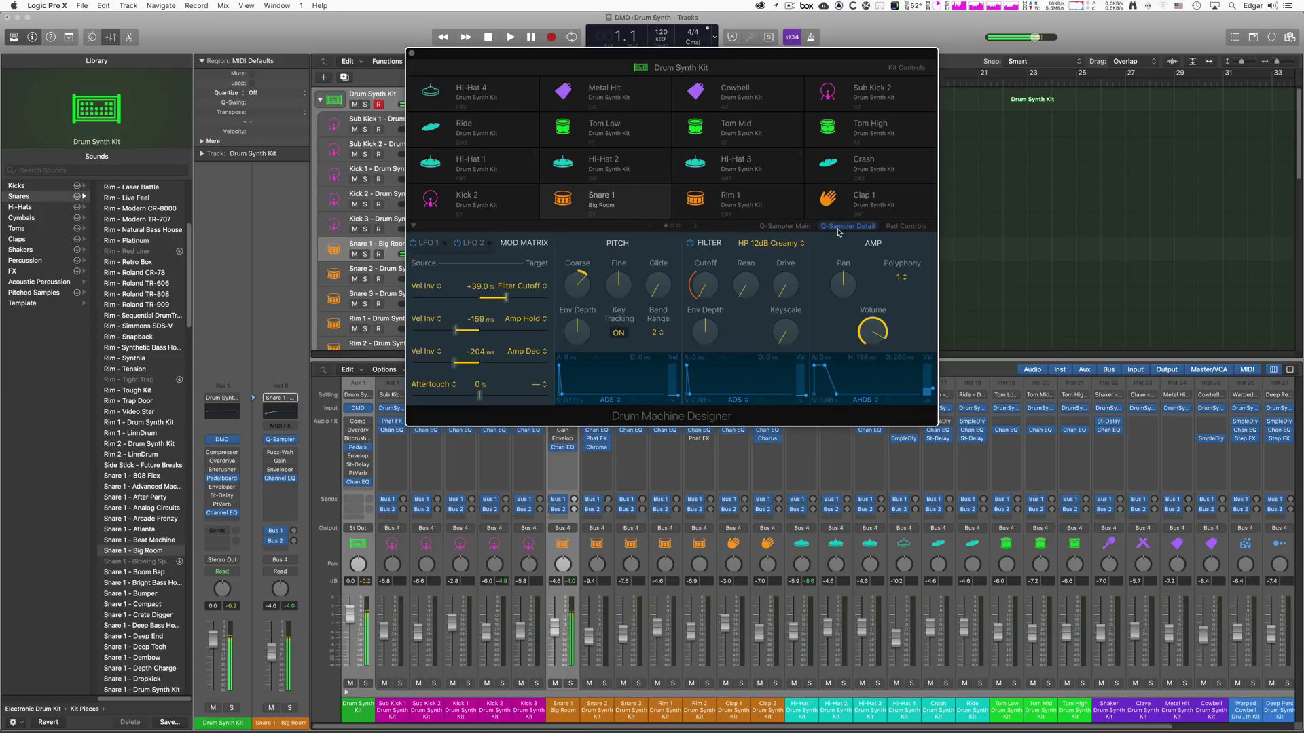
{"action": "left_click", "coordinate": [786, 227]}
- View the Kick 2 pad's Drum Synth controls and move the Drum Machine Designer window aside to reveal the track stack and mixer
{"action": "left_click", "coordinate": [490, 199]}
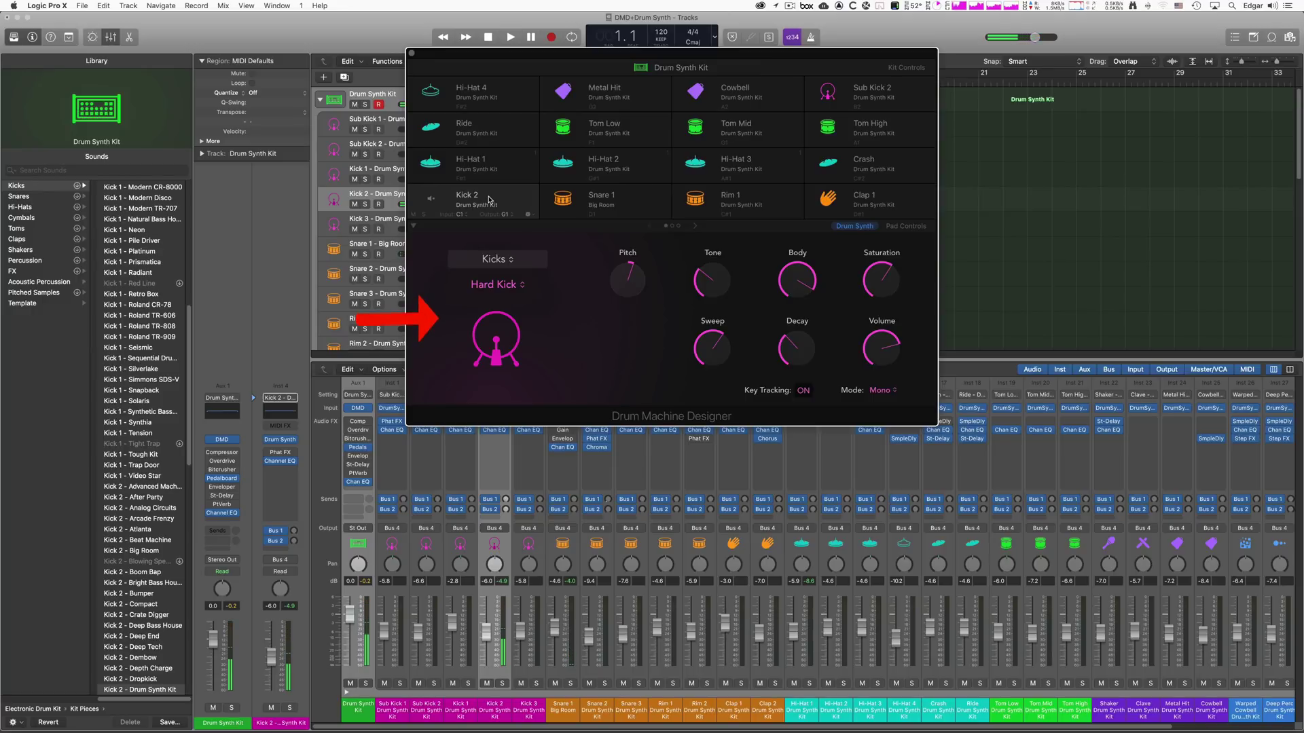
{"action": "mouse_move", "coordinate": [447, 52]}
{"action": "left_mouse_down"}
{"action": "mouse_move", "coordinate": [754, 84]}
{"action": "mouse_move", "coordinate": [720, 87]}
{"action": "left_mouse_up"}
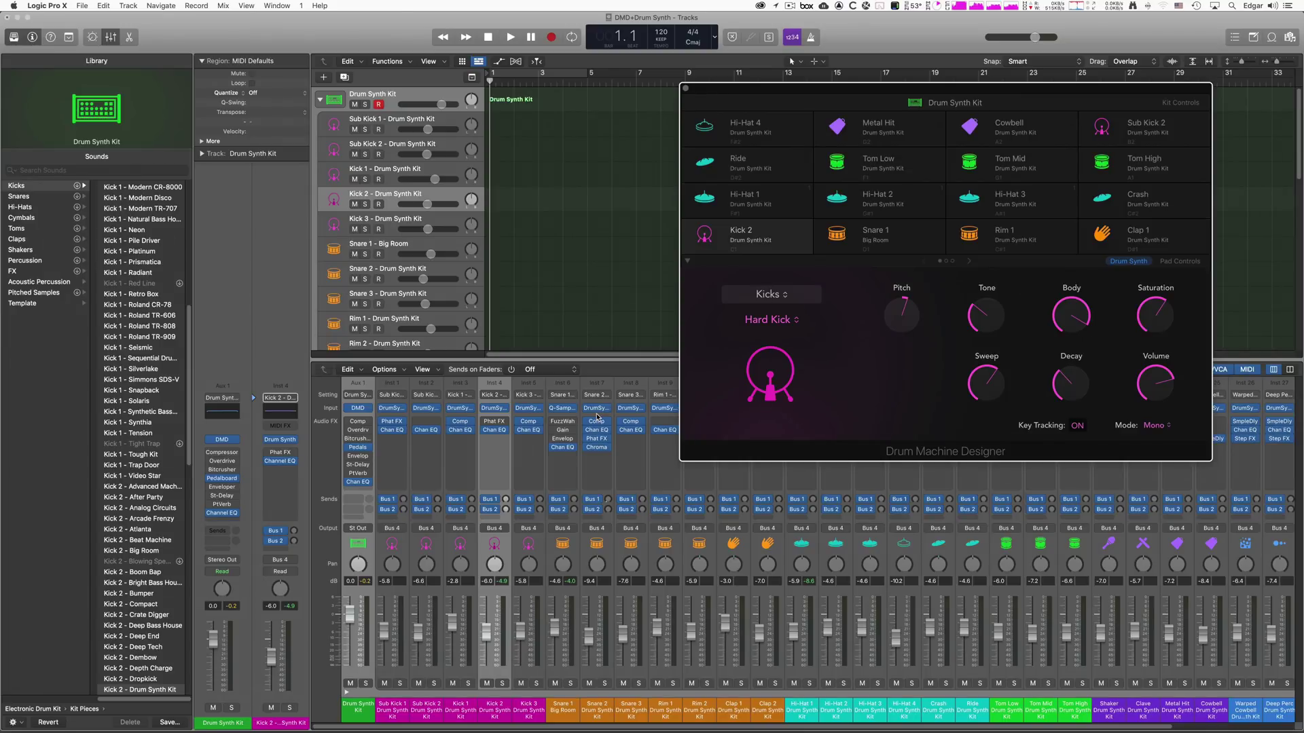
{"action": "left_click_drag", "start_coordinate": [814, 97], "coordinate": [596, 72]}
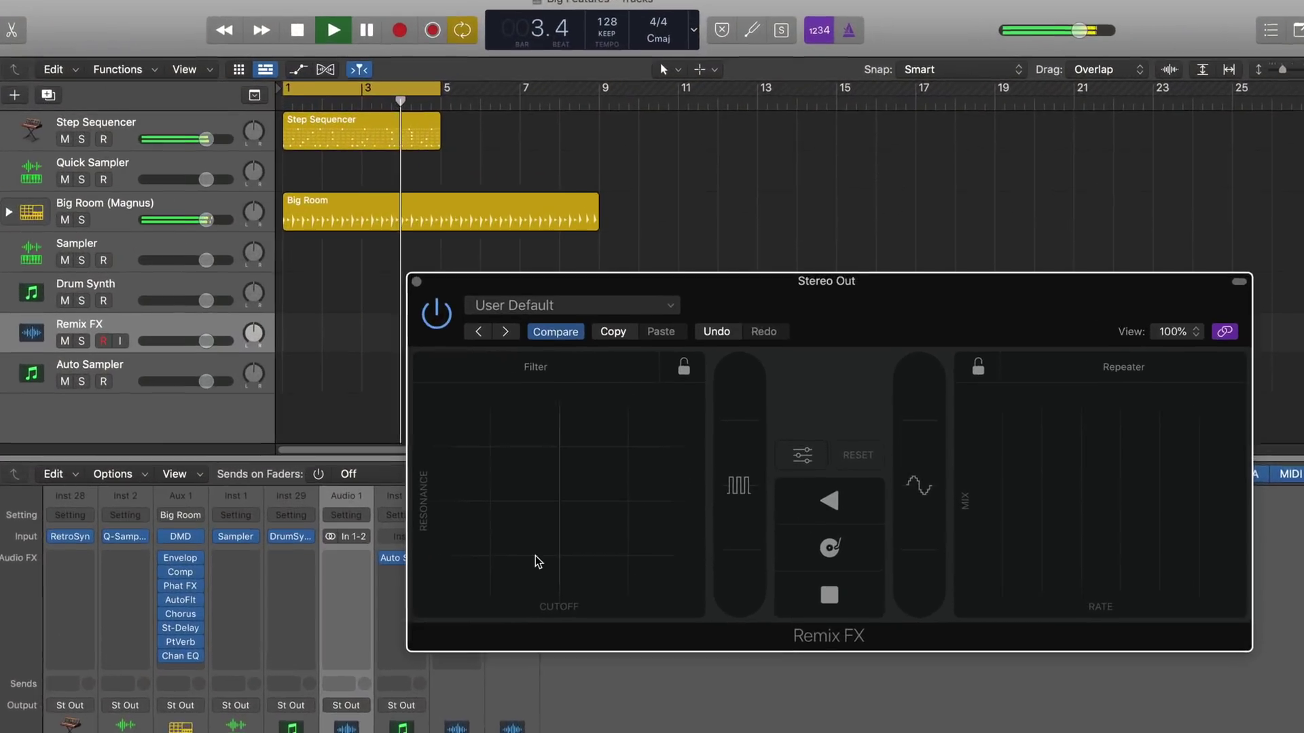
- Sweep the Filter and Repeater pads of Remix FX on the Stereo Out during playback, and stop the project
{"action": "left_click_drag", "start_coordinate": [584, 461], "coordinate": [577, 386]}
{"action": "left_click_drag", "start_coordinate": [499, 473], "coordinate": [536, 506]}
{"action": "left_click_drag", "start_coordinate": [1058, 514], "coordinate": [1270, 503]}
{"action": "key", "text": "space"}
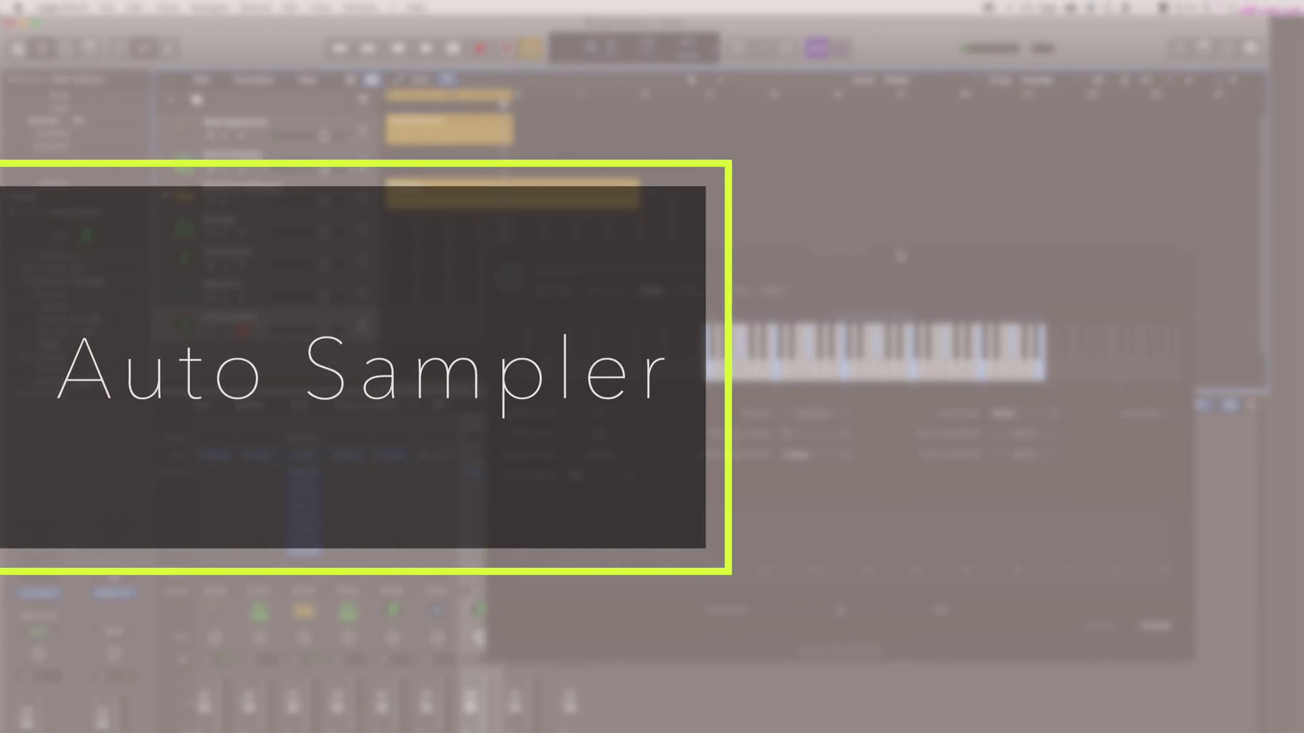
- Reposition the Auto Sampler window over the tracks area
{"action": "left_click_drag", "start_coordinate": [900, 256], "coordinate": [855, 241]}
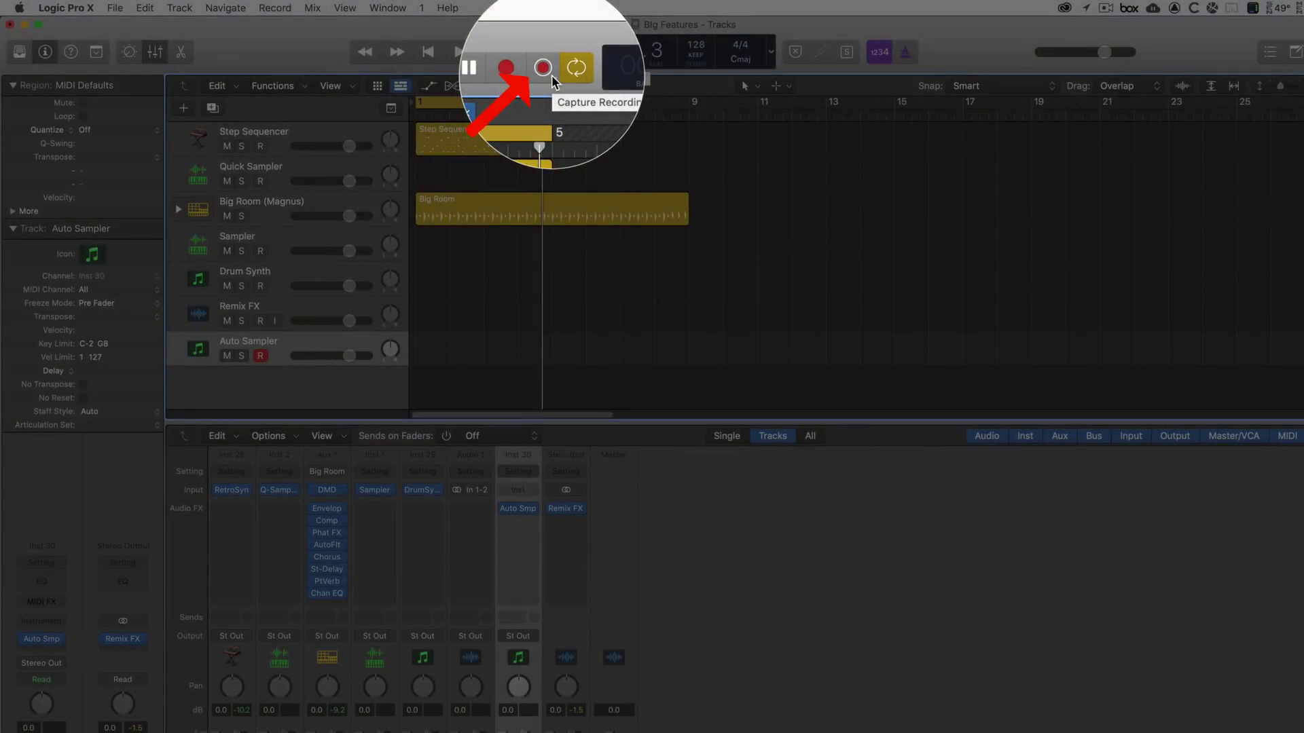
- Check the Capture in Stop Mode option of Capture Recording, and capture the performance just played on the Sampler track
{"action": "right_click", "coordinate": [551, 75]}
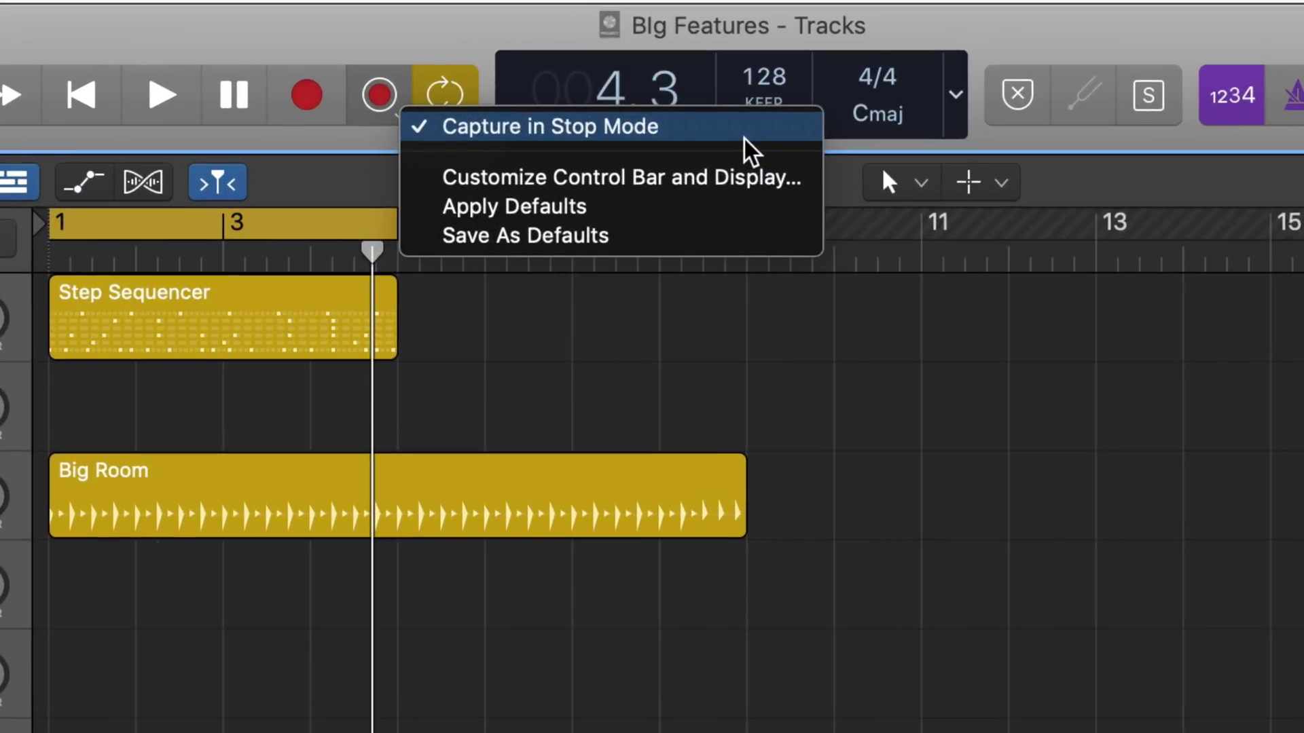
{"action": "left_click", "coordinate": [1197, 436]}
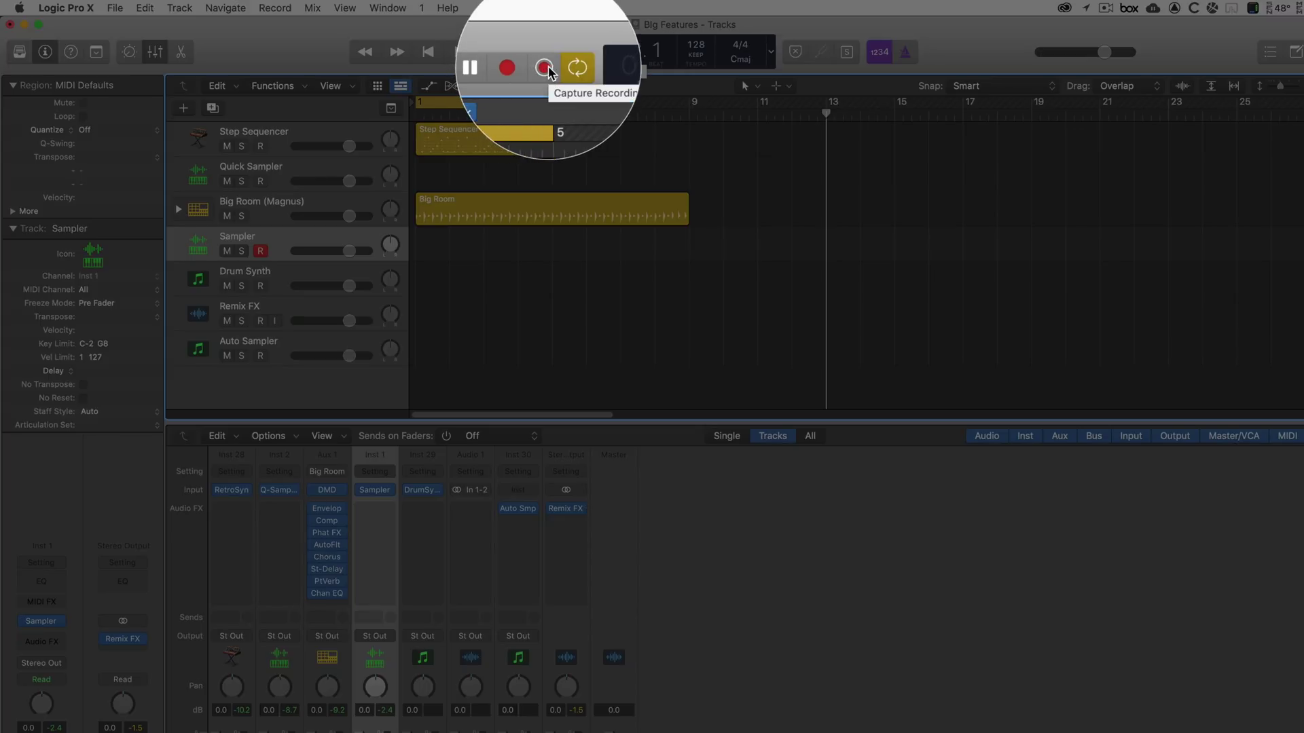
{"action": "key", "text": "shift+r"}
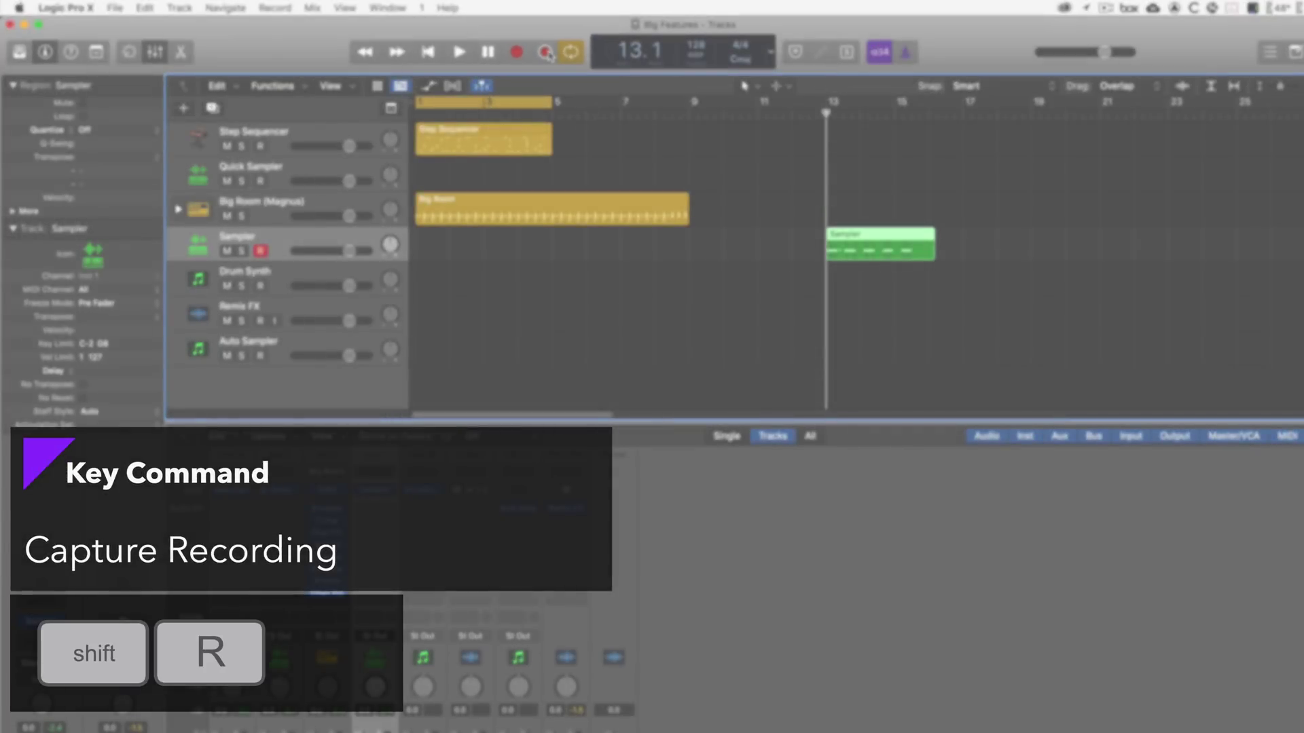
- Turn off Cycle mode and play back the captured Sampler region from bar 13
{"action": "key", "text": "space"}
{"action": "key", "text": "c"}
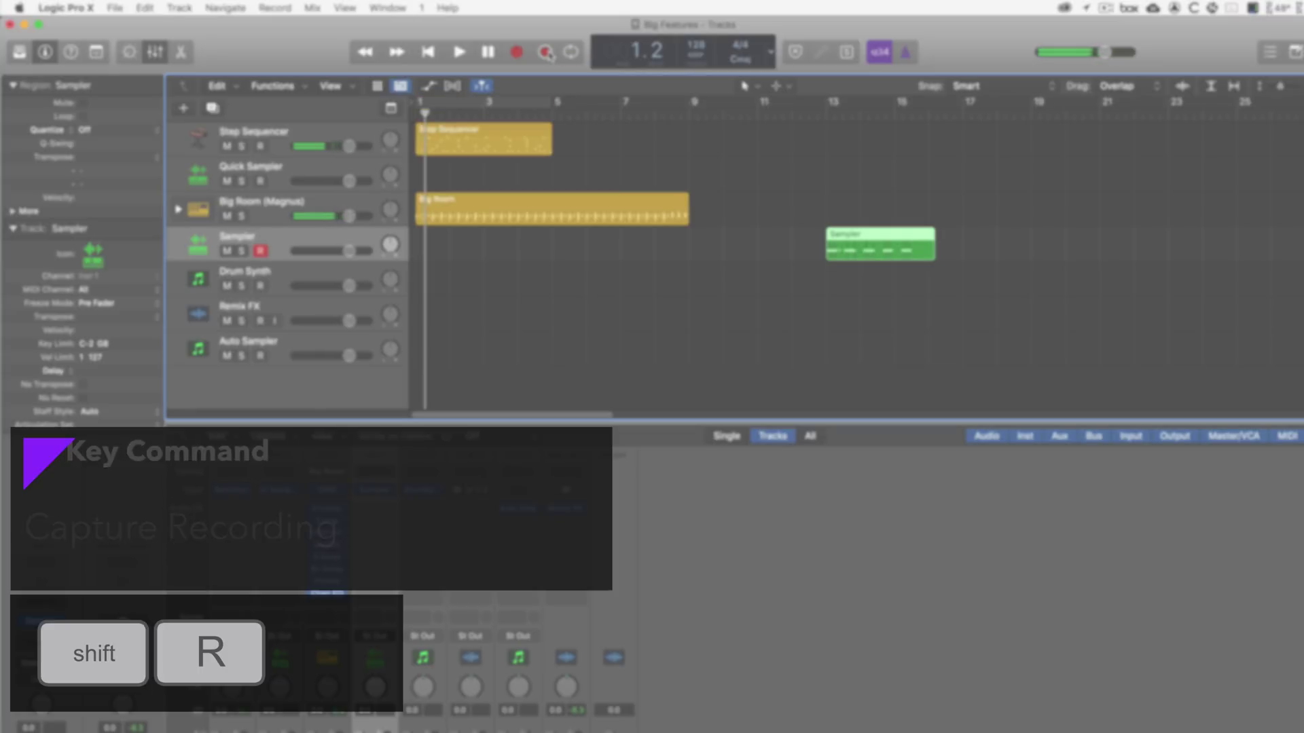
{"action": "left_click", "coordinate": [838, 120]}
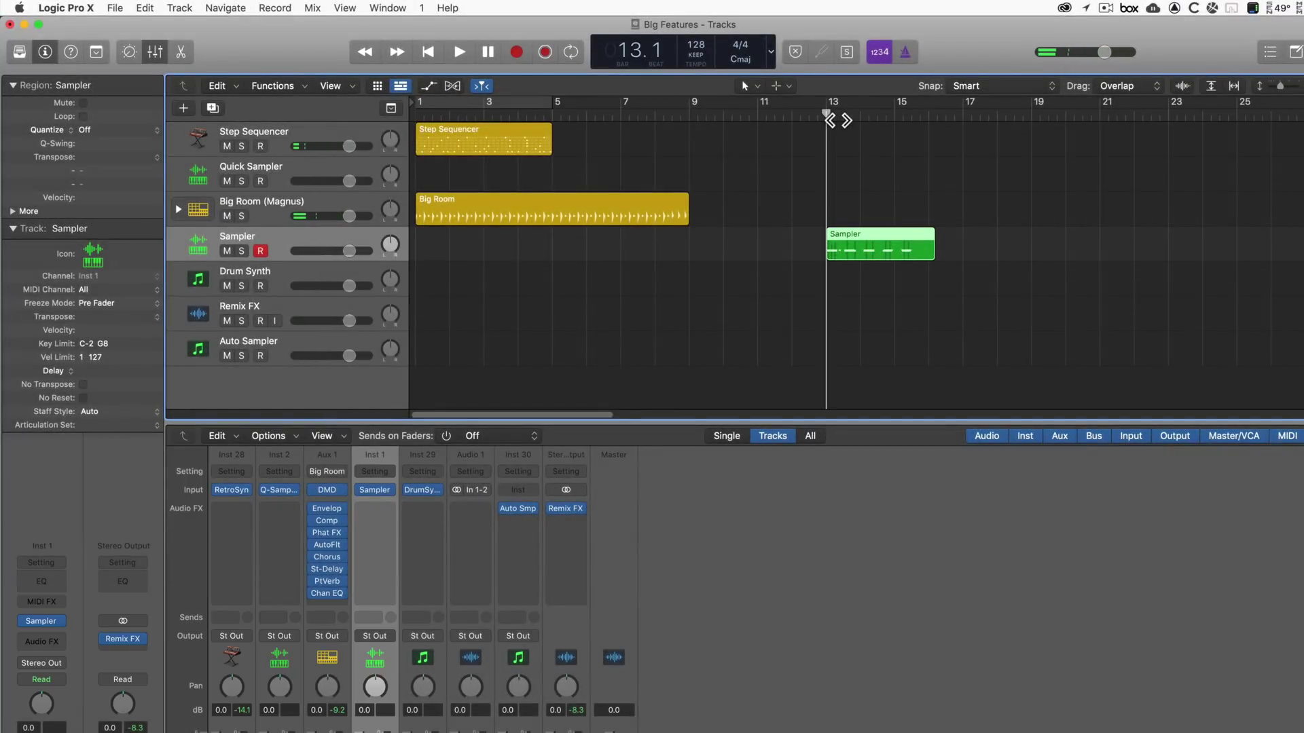
{"action": "key", "text": "space"}
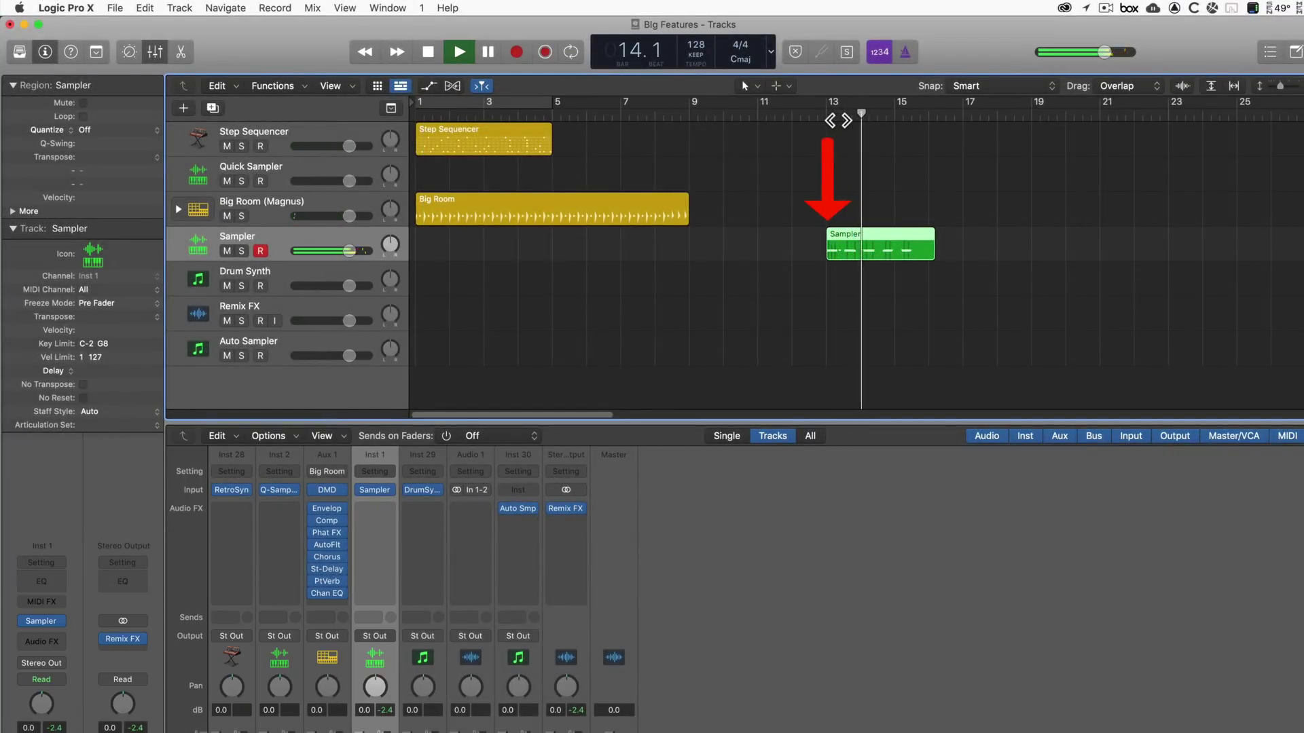
{"action": "key", "text": "space"}
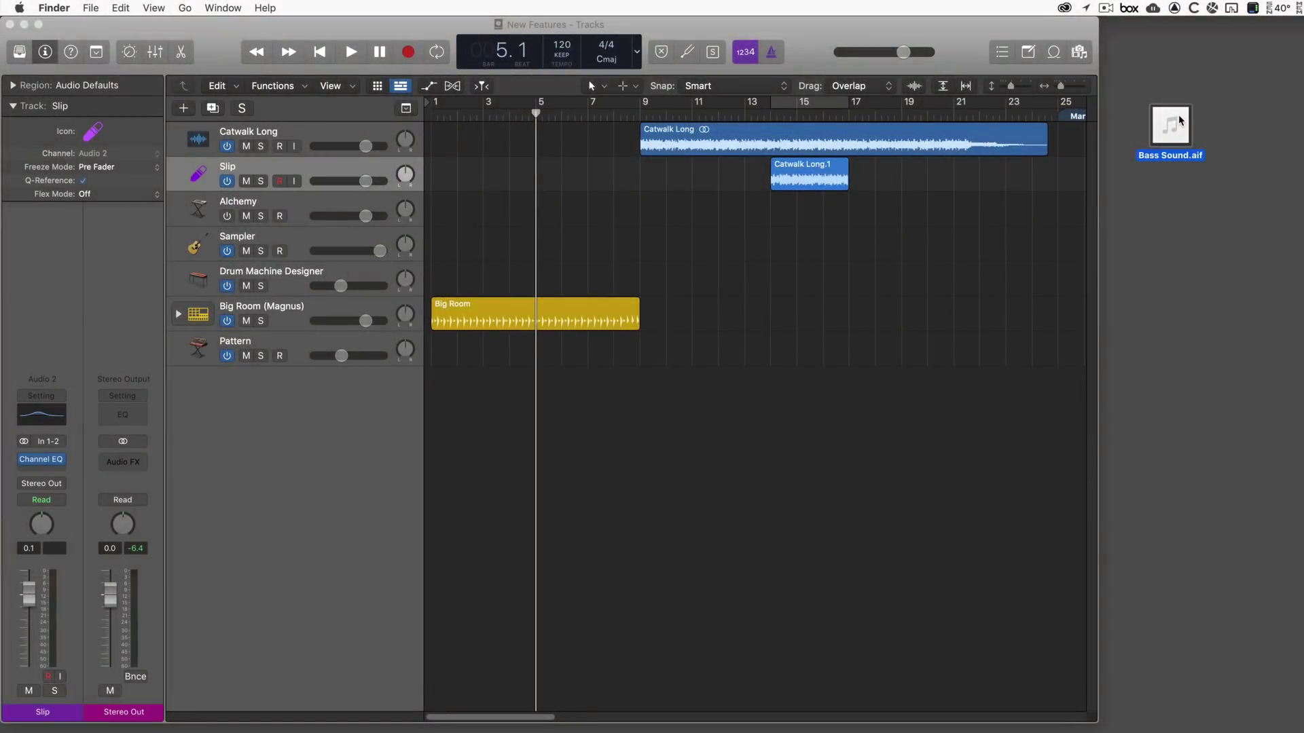
- Hold Bass Sound.aif over the empty track header area and the existing tracks to view the instrument options for the sample
{"action": "mouse_move", "coordinate": [1187, 134]}
{"action": "left_mouse_down"}
{"action": "mouse_move", "coordinate": [417, 401]}
{"action": "mouse_move", "coordinate": [333, 402]}
{"action": "mouse_move", "coordinate": [311, 367]}
{"action": "mouse_move", "coordinate": [312, 425]}
{"action": "mouse_move", "coordinate": [282, 231]}
{"action": "mouse_move", "coordinate": [340, 476]}
{"action": "left_mouse_up"}
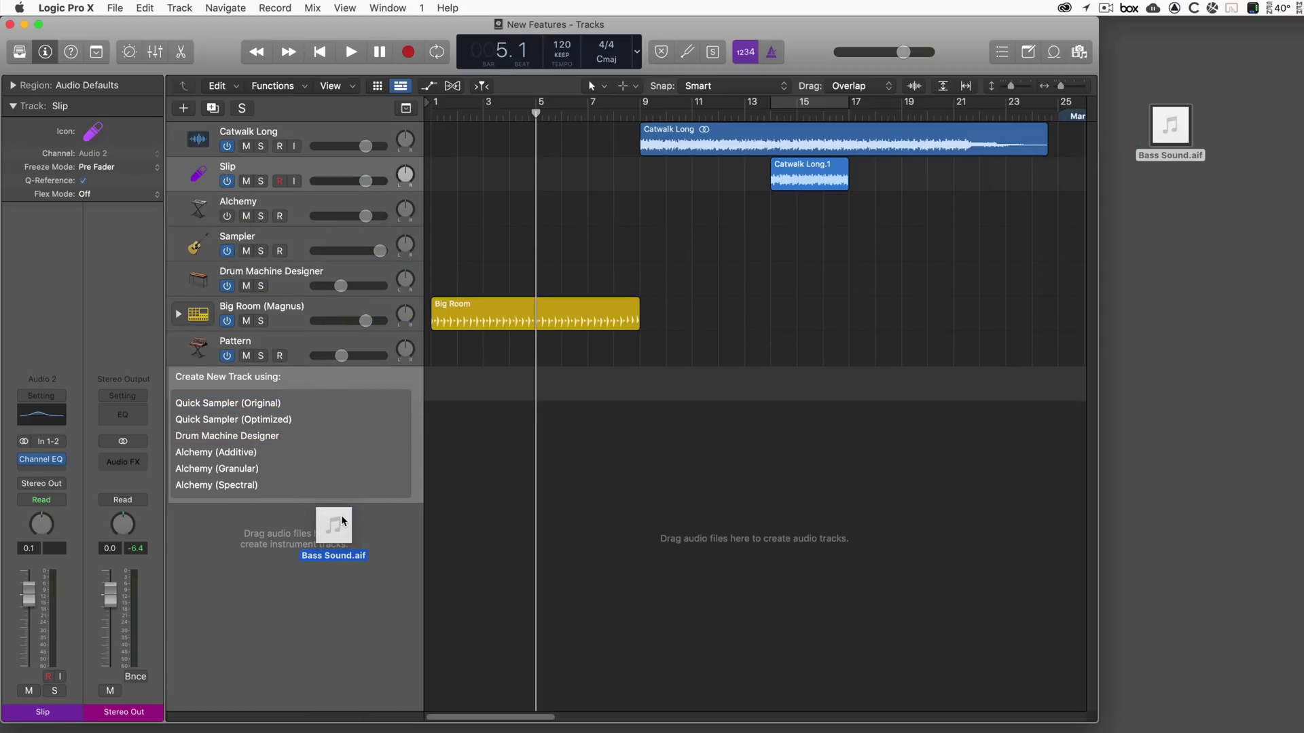
{"action": "mouse_move", "coordinate": [340, 521]}
{"action": "left_mouse_down"}
{"action": "mouse_move", "coordinate": [300, 402]}
{"action": "mouse_move", "coordinate": [327, 450]}
{"action": "mouse_move", "coordinate": [405, 484]}
{"action": "mouse_move", "coordinate": [396, 435]}
{"action": "mouse_move", "coordinate": [381, 457]}
{"action": "mouse_move", "coordinate": [355, 457]}
{"action": "mouse_move", "coordinate": [351, 440]}
{"action": "mouse_move", "coordinate": [360, 514]}
{"action": "mouse_move", "coordinate": [448, 657]}
{"action": "mouse_move", "coordinate": [384, 432]}
{"action": "mouse_move", "coordinate": [340, 19]}
{"action": "mouse_move", "coordinate": [340, 88]}
{"action": "mouse_move", "coordinate": [387, 78]}
{"action": "mouse_move", "coordinate": [313, 121]}
{"action": "mouse_move", "coordinate": [434, 466]}
{"action": "mouse_move", "coordinate": [328, 124]}
{"action": "mouse_move", "coordinate": [380, 117]}
{"action": "mouse_move", "coordinate": [329, 123]}
{"action": "mouse_move", "coordinate": [328, 168]}
{"action": "mouse_move", "coordinate": [355, 205]}
{"action": "mouse_move", "coordinate": [443, 509]}
{"action": "mouse_move", "coordinate": [367, 244]}
{"action": "mouse_move", "coordinate": [463, 235]}
{"action": "left_mouse_up"}
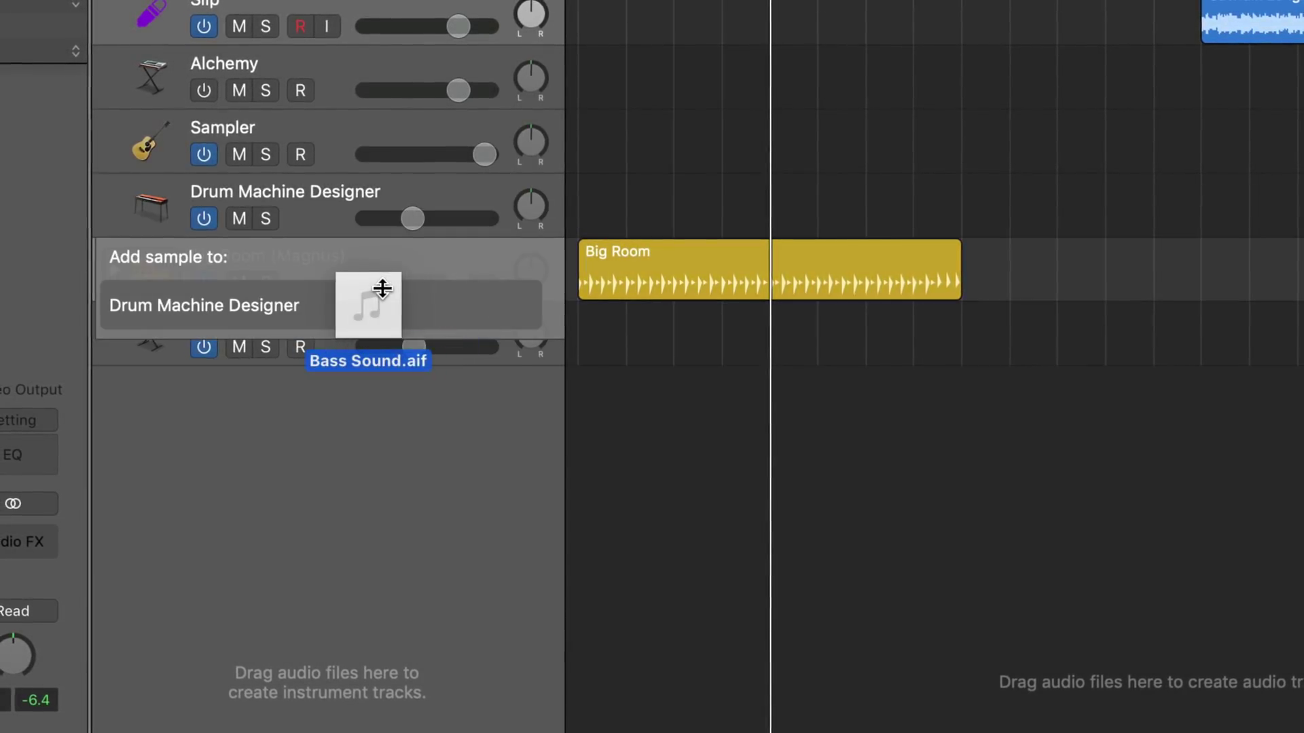
{"action": "mouse_move", "coordinate": [375, 278]}
{"action": "left_mouse_down"}
{"action": "mouse_move", "coordinate": [394, 279]}
{"action": "mouse_move", "coordinate": [399, 324]}
{"action": "mouse_move", "coordinate": [376, 479]}
{"action": "left_mouse_up"}
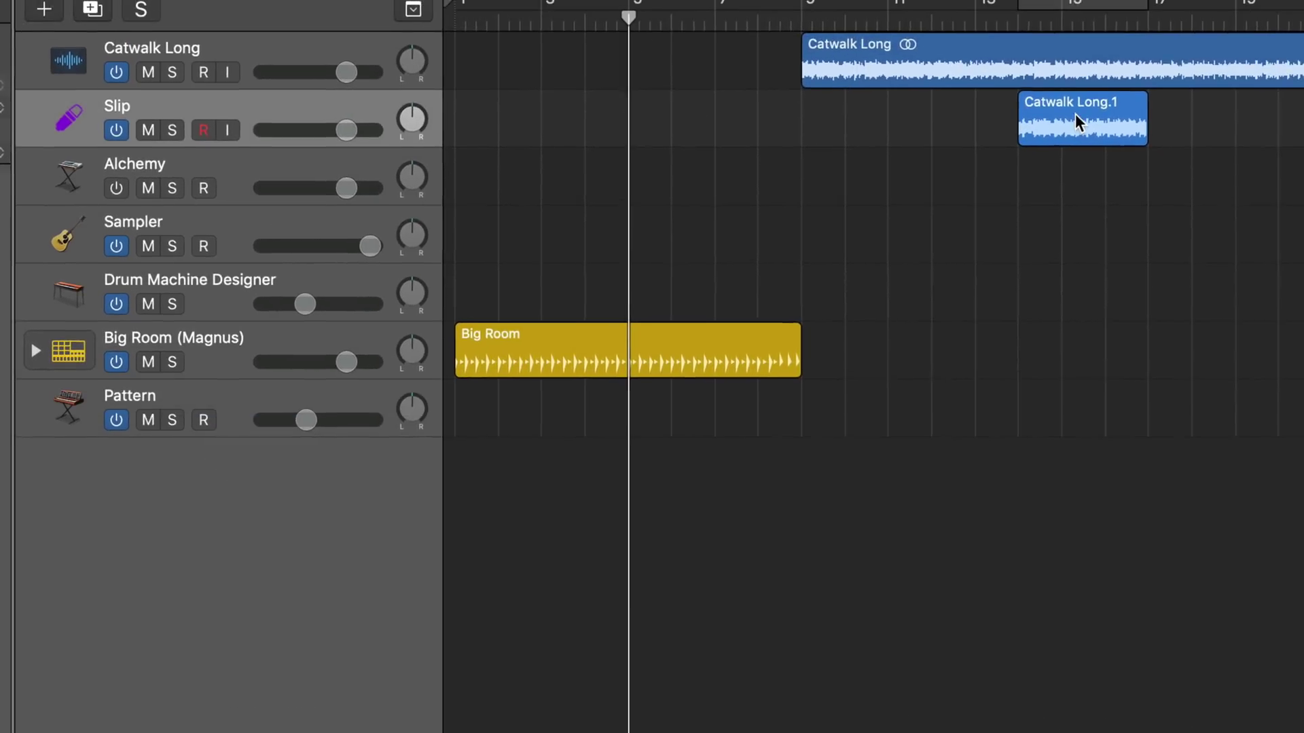
- Check the Selection as Audio File export option for the Catwalk Long.1 region on the Slip track, and export the region to the desktop
{"action": "left_click", "coordinate": [1075, 117]}
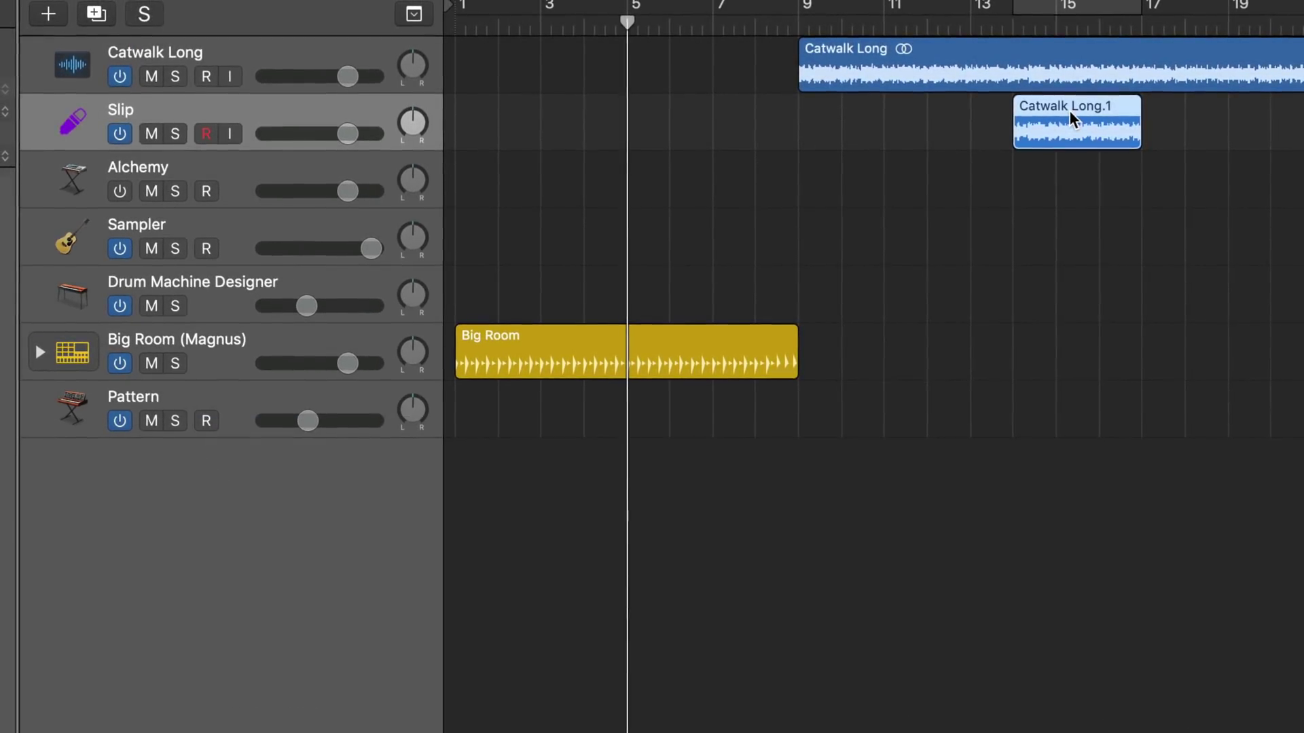
{"action": "mouse_move", "coordinate": [1072, 119]}
{"action": "left_mouse_down"}
{"action": "mouse_move", "coordinate": [614, 262]}
{"action": "mouse_move", "coordinate": [207, 587]}
{"action": "mouse_move", "coordinate": [174, 218]}
{"action": "mouse_move", "coordinate": [171, 483]}
{"action": "mouse_move", "coordinate": [873, 53]}
{"action": "mouse_move", "coordinate": [1094, 108]}
{"action": "mouse_move", "coordinate": [1046, 132]}
{"action": "mouse_move", "coordinate": [1062, 131]}
{"action": "left_mouse_up"}
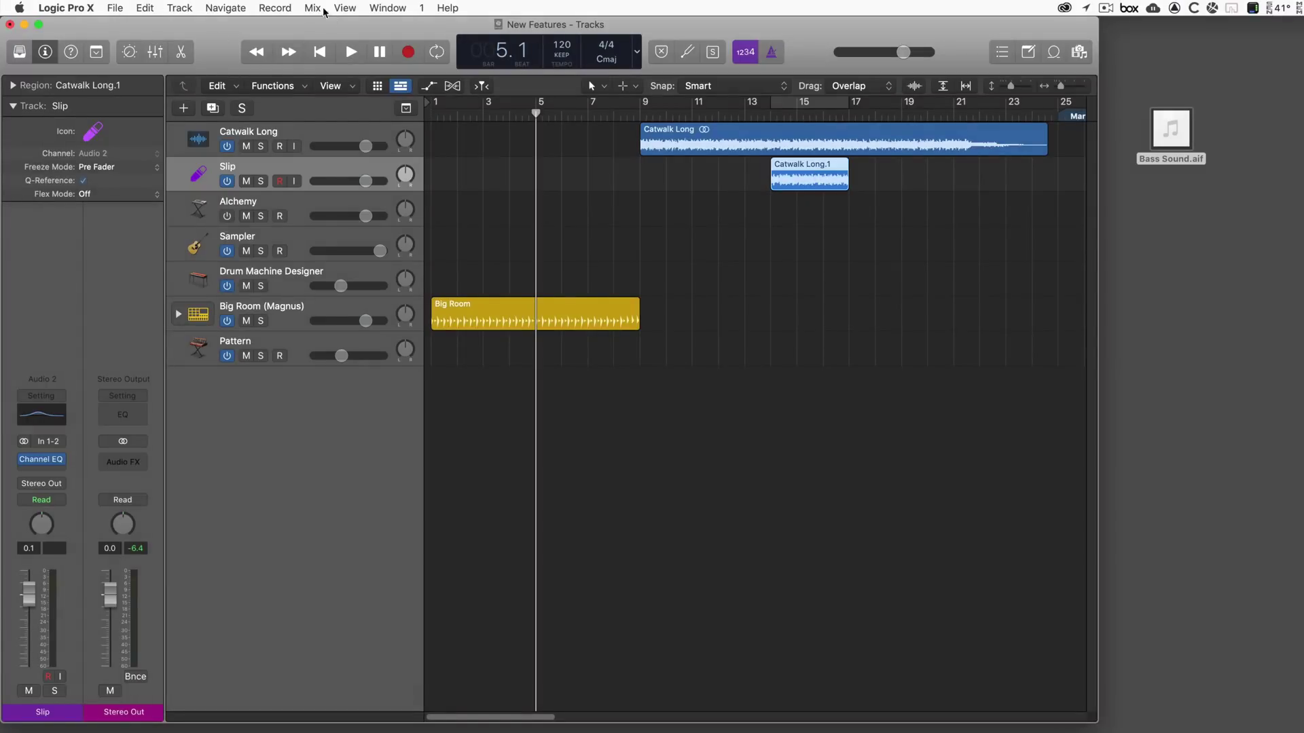
{"action": "left_click", "coordinate": [144, 8]}
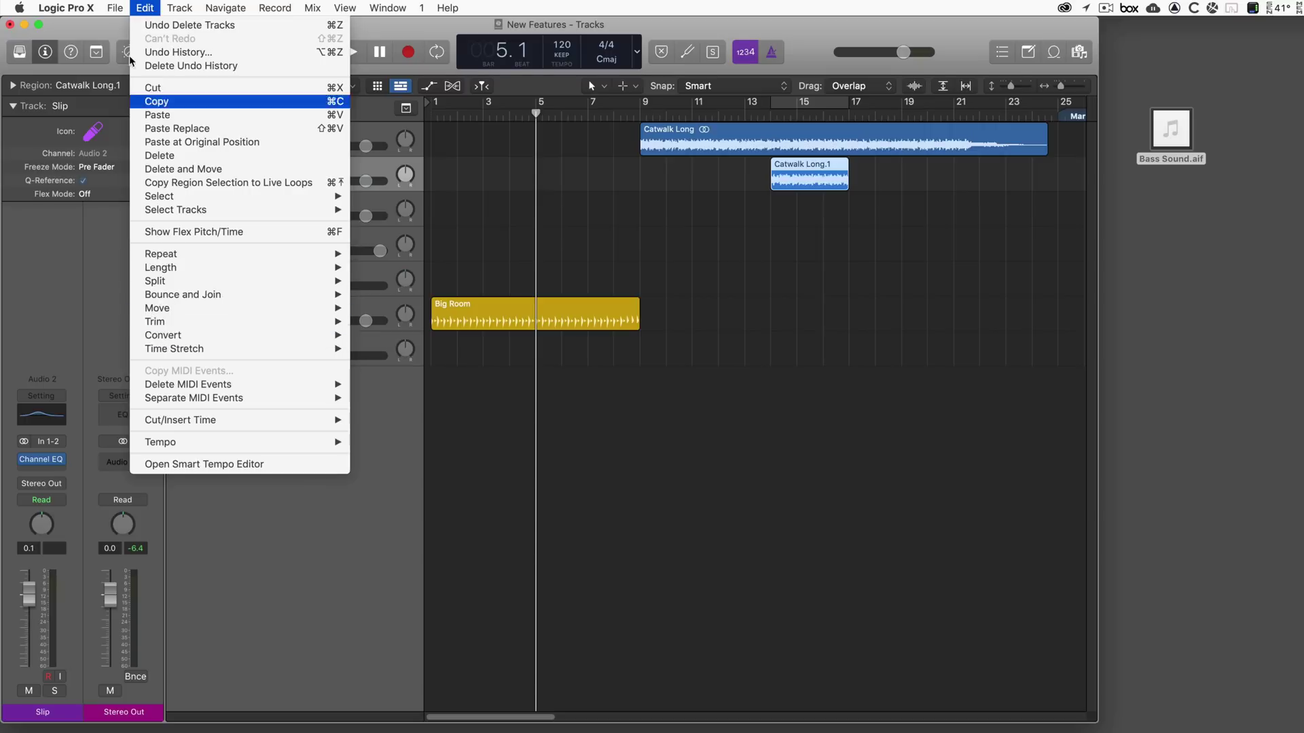
{"action": "mouse_move", "coordinate": [115, 7]}
{"action": "mouse_move", "coordinate": [138, 313]}
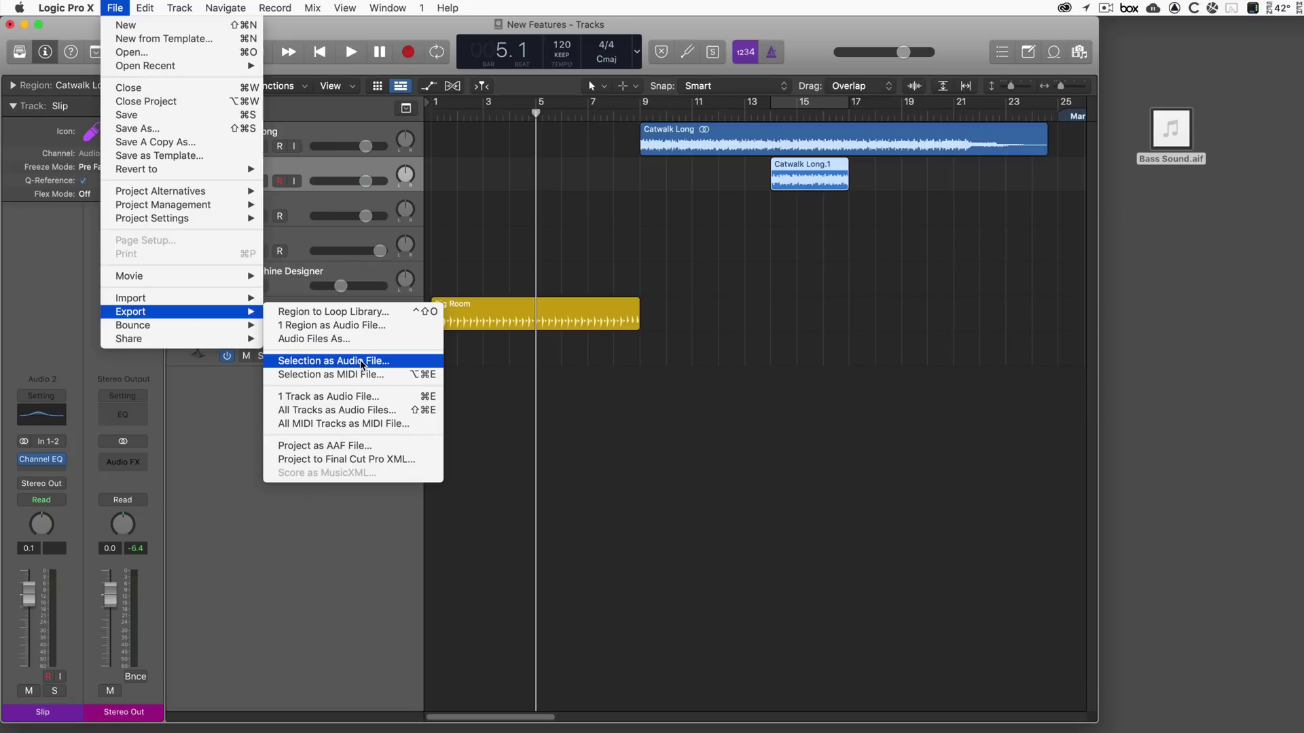
{"action": "left_click", "coordinate": [361, 365]}
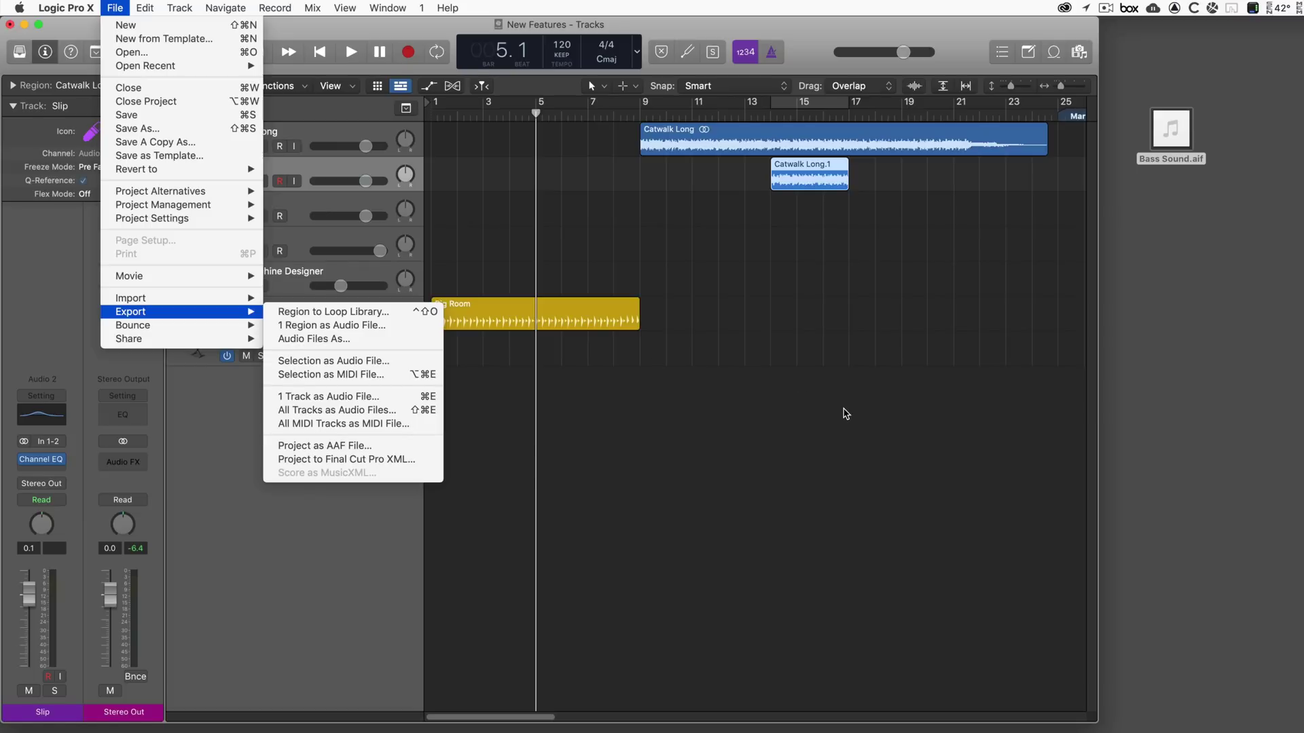
{"action": "left_click_drag", "start_coordinate": [804, 172], "coordinate": [1169, 220]}
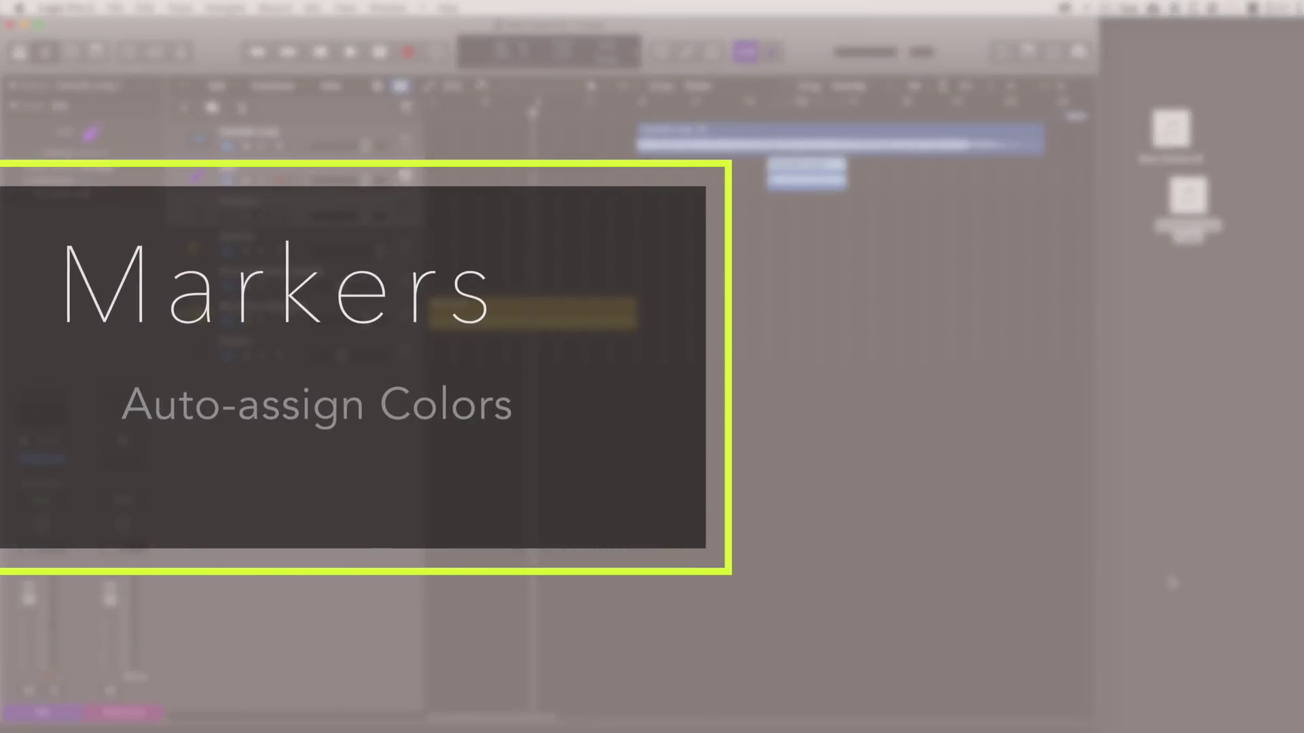
- Show the Marker global track, and check the Marker Color auto-assign options in the Tracks display preferences, keeping Auto-assign - 24 colors
{"action": "key", "text": "g"}
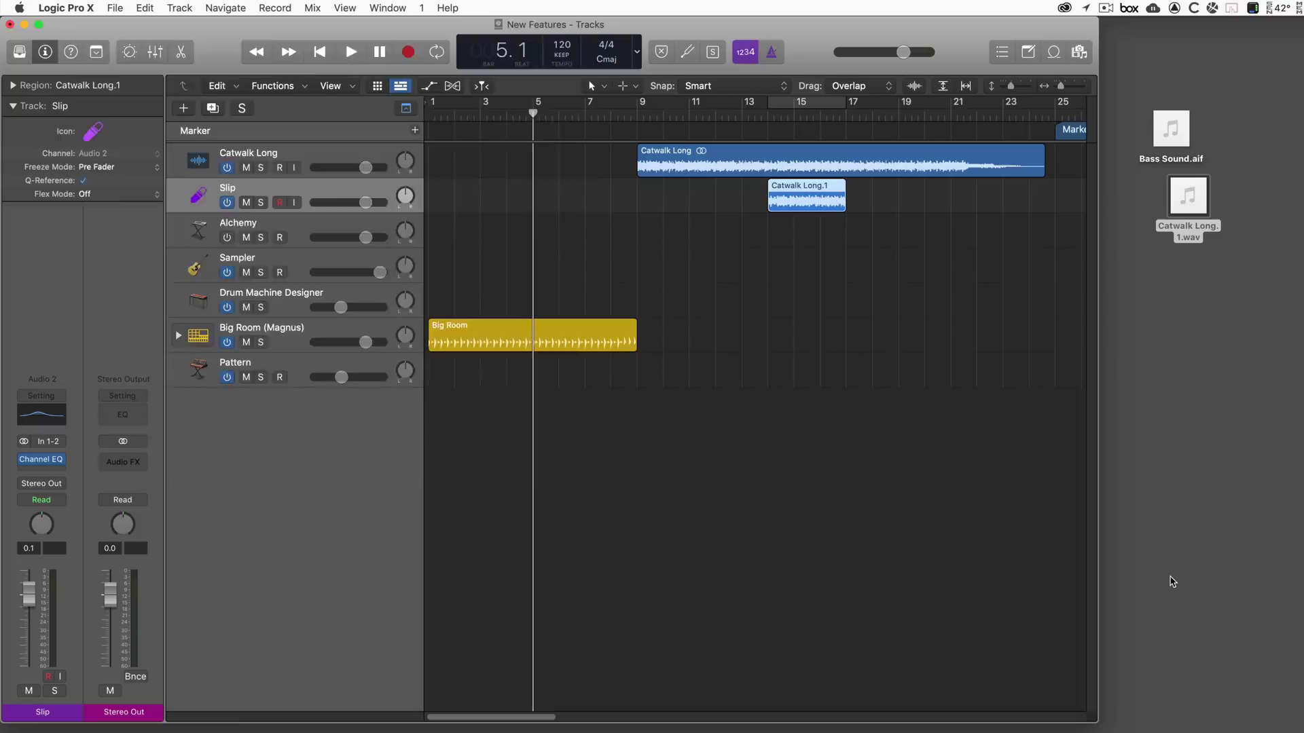
{"action": "key", "text": "super+comma"}
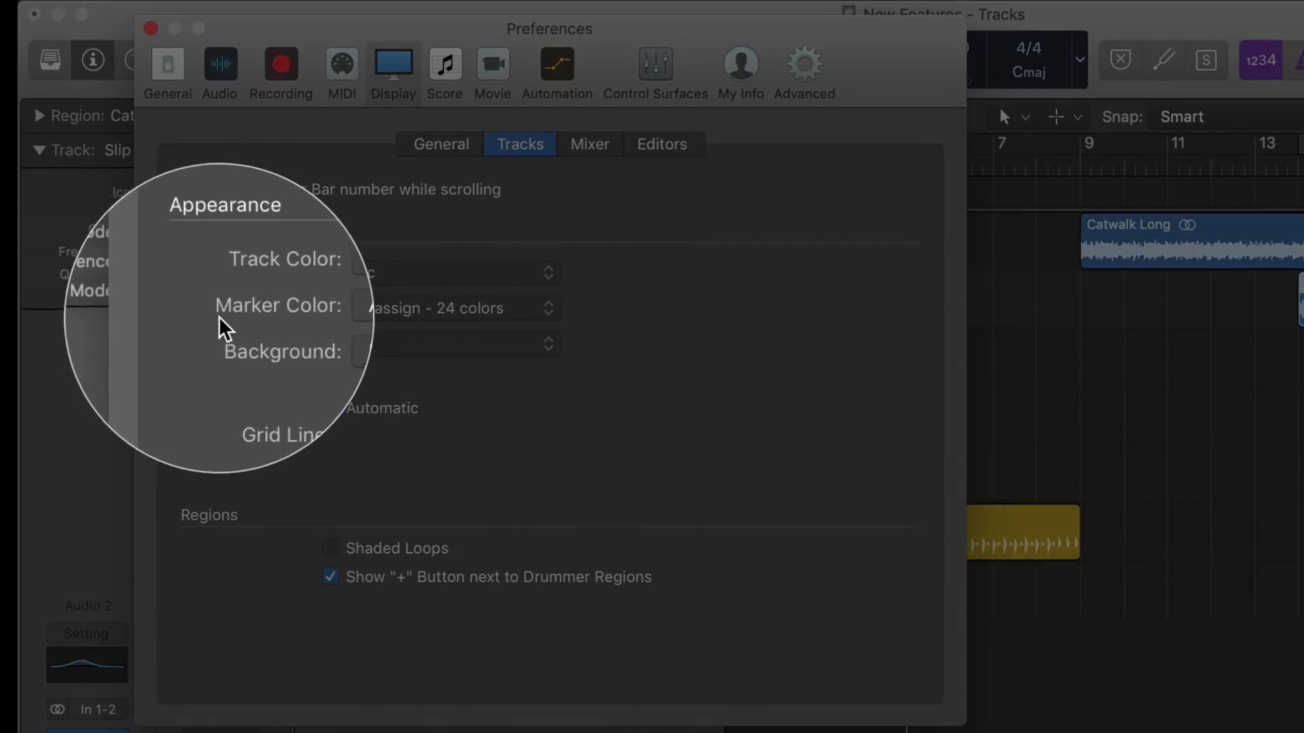
{"action": "left_click", "coordinate": [490, 311]}
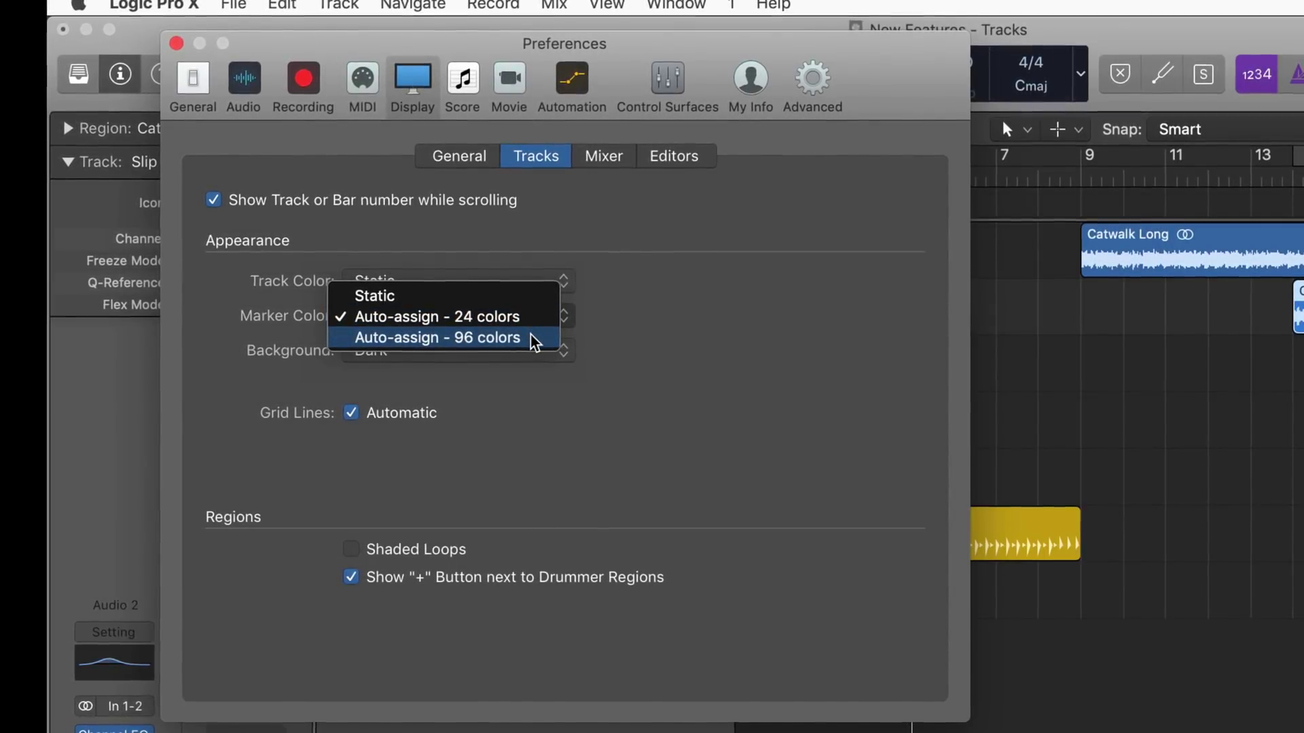
{"action": "left_click", "coordinate": [664, 316]}
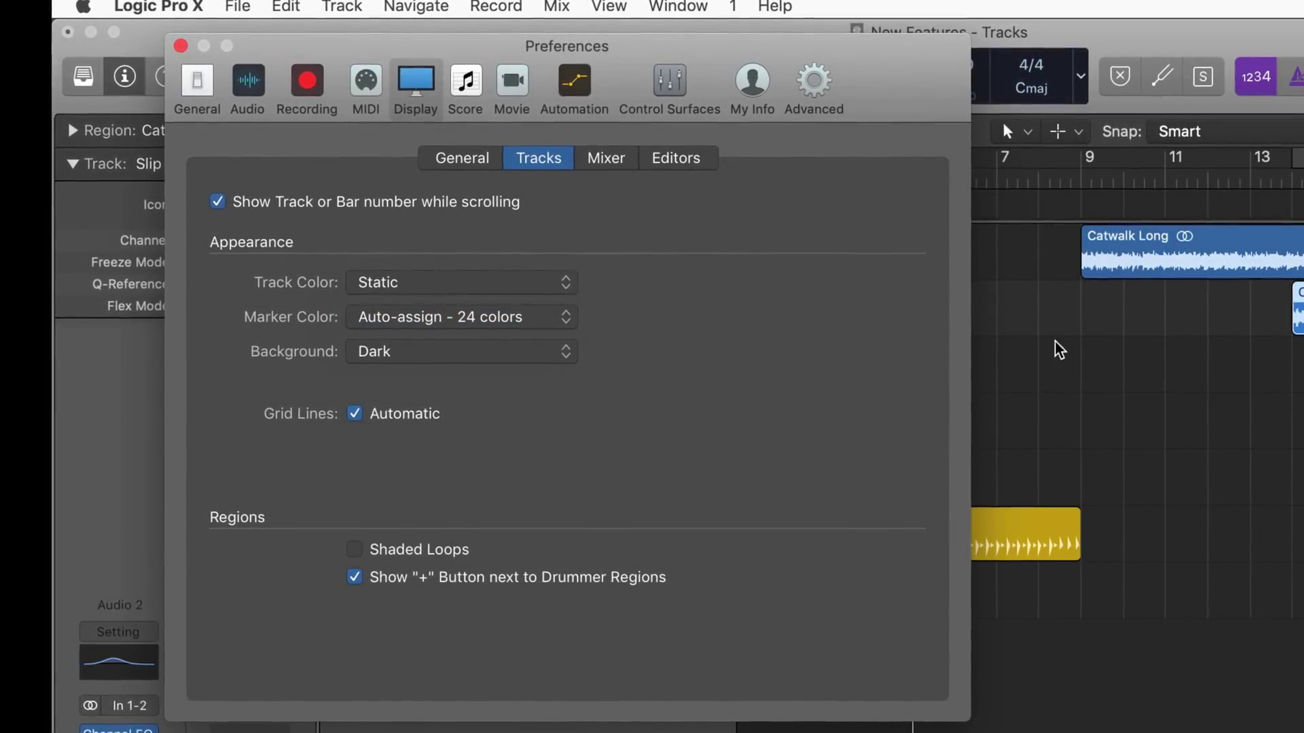
{"action": "left_click", "coordinate": [183, 48]}
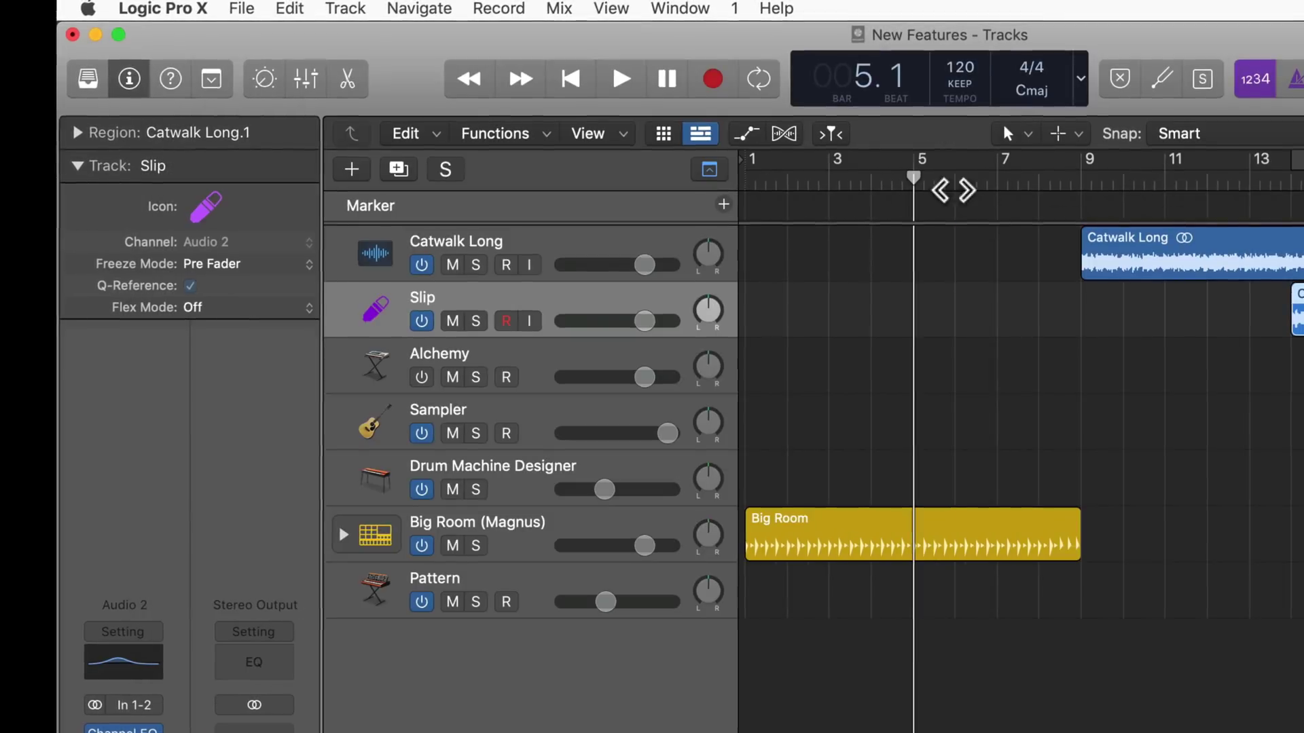
- Create rounded markers at bars 3, 6, 8, 11, 12, 15, 18, 20 and 24, and view the color palette
{"action": "key", "text": "alt+apostrophe"}
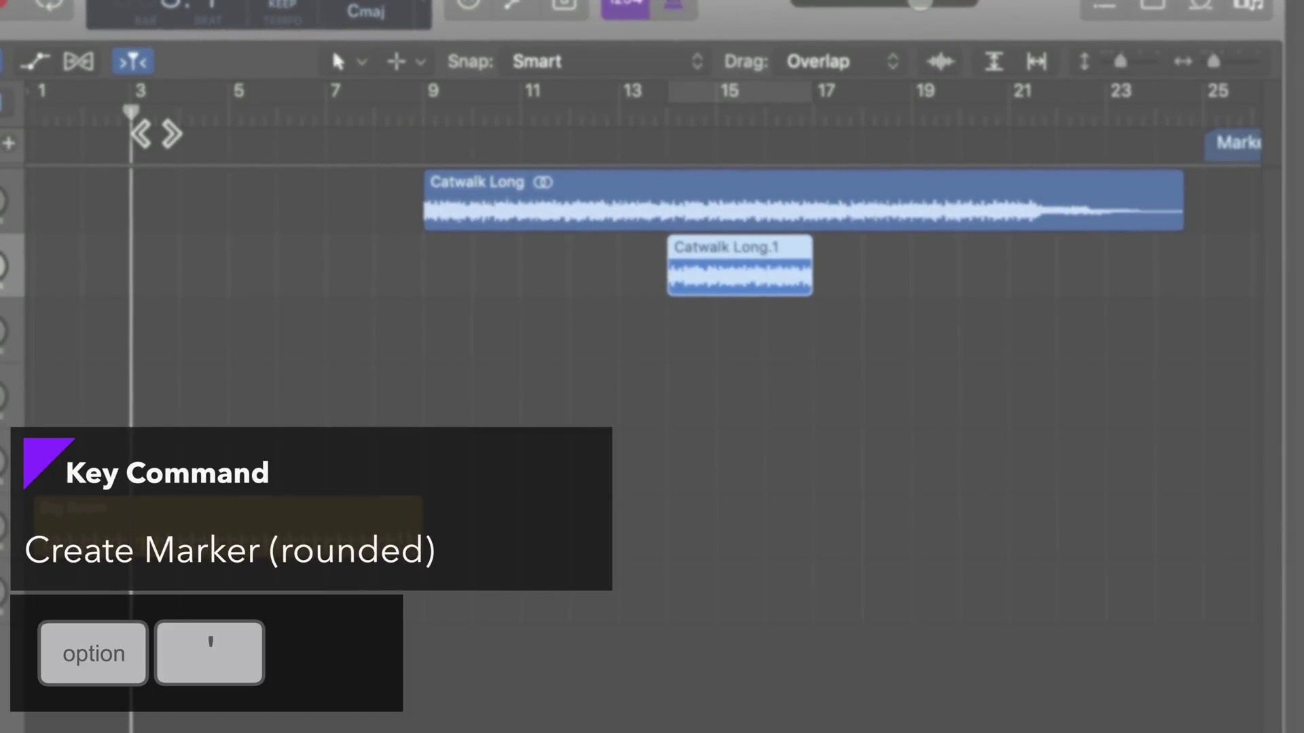
{"action": "key", "text": "alt+apostrophe"}
{"action": "left_click", "coordinate": [293, 133]}
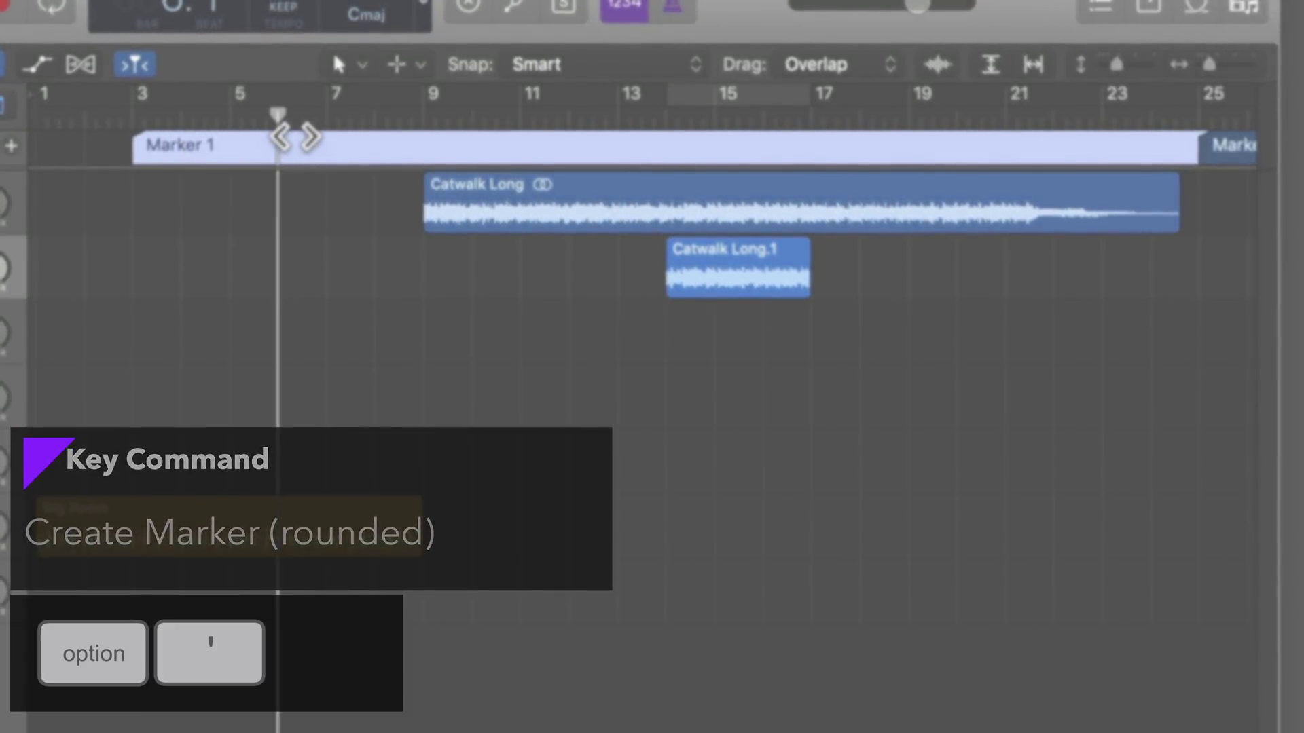
{"action": "key", "text": "alt+apostrophe"}
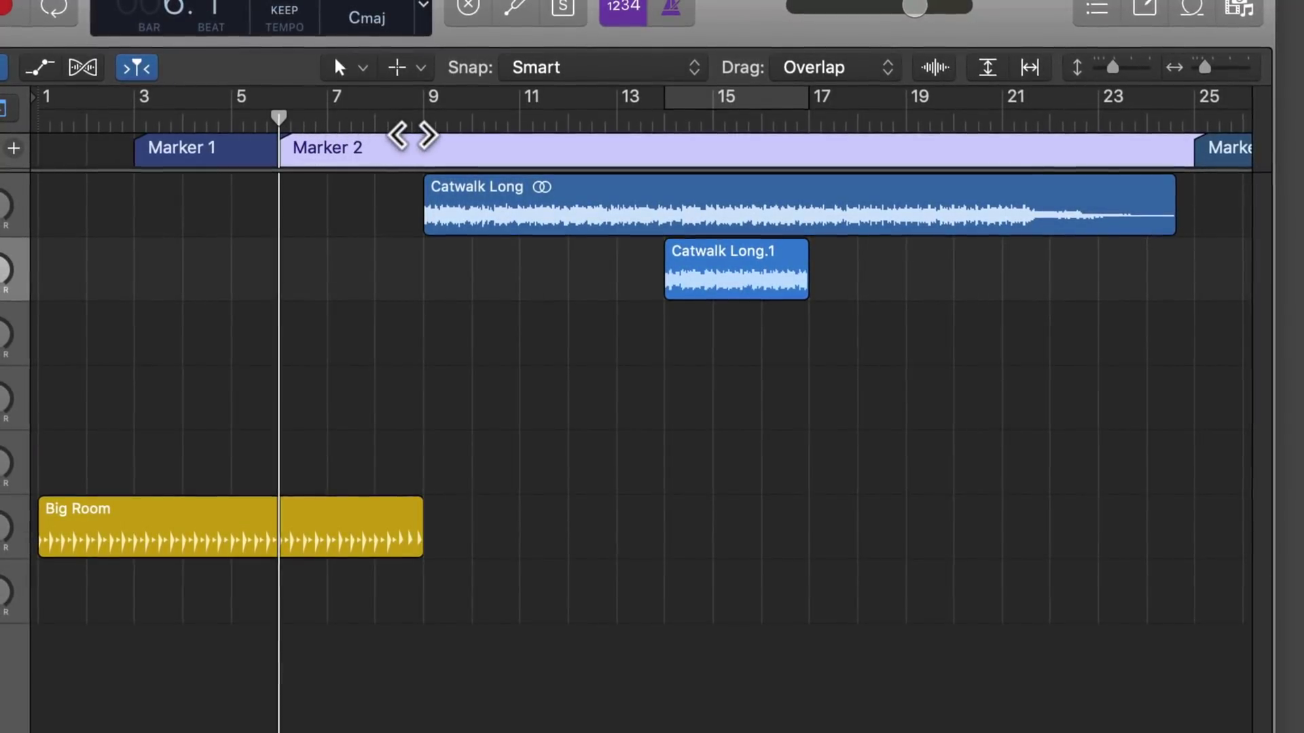
{"action": "left_click", "coordinate": [413, 133]}
{"action": "key", "text": "alt+apostrophe"}
{"action": "left_click", "coordinate": [521, 136]}
{"action": "key", "text": "alt+apostrophe"}
{"action": "left_click", "coordinate": [597, 139]}
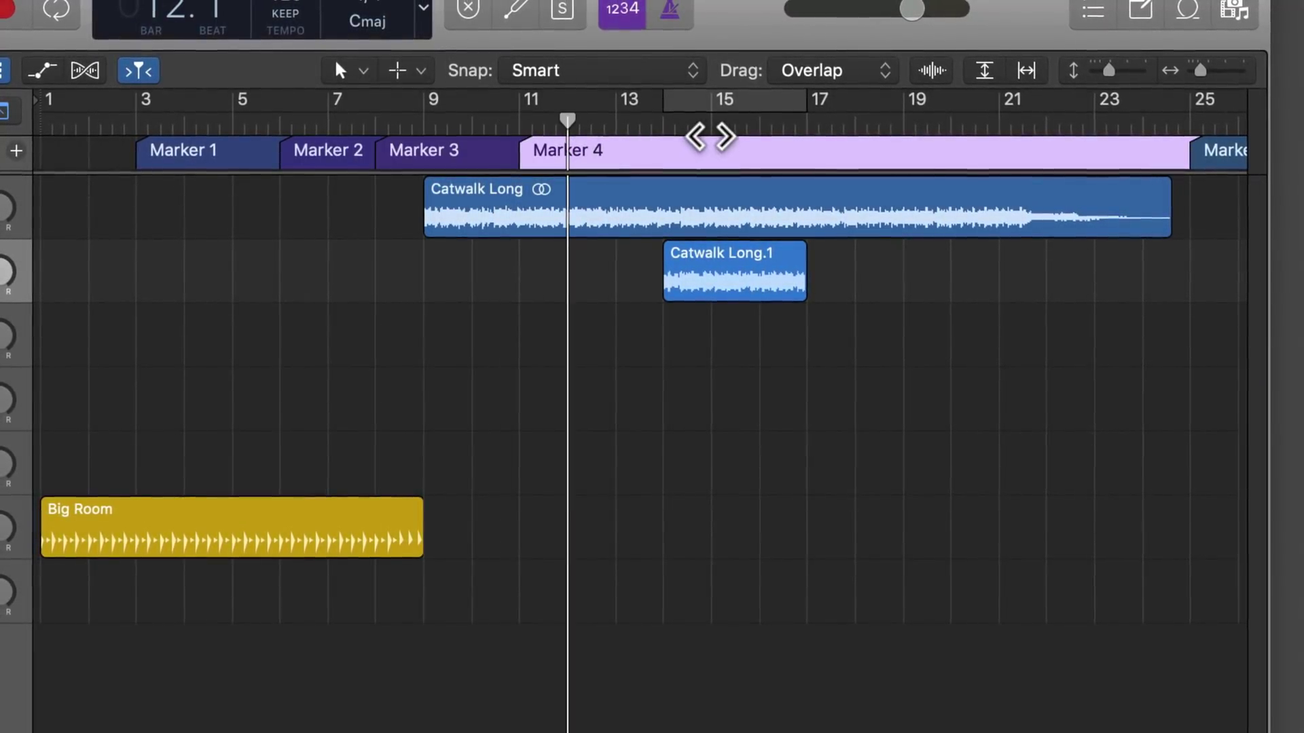
{"action": "key", "text": "alt+apostrophe"}
{"action": "left_click", "coordinate": [751, 137]}
{"action": "key", "text": "alt+apostrophe"}
{"action": "left_click", "coordinate": [868, 142]}
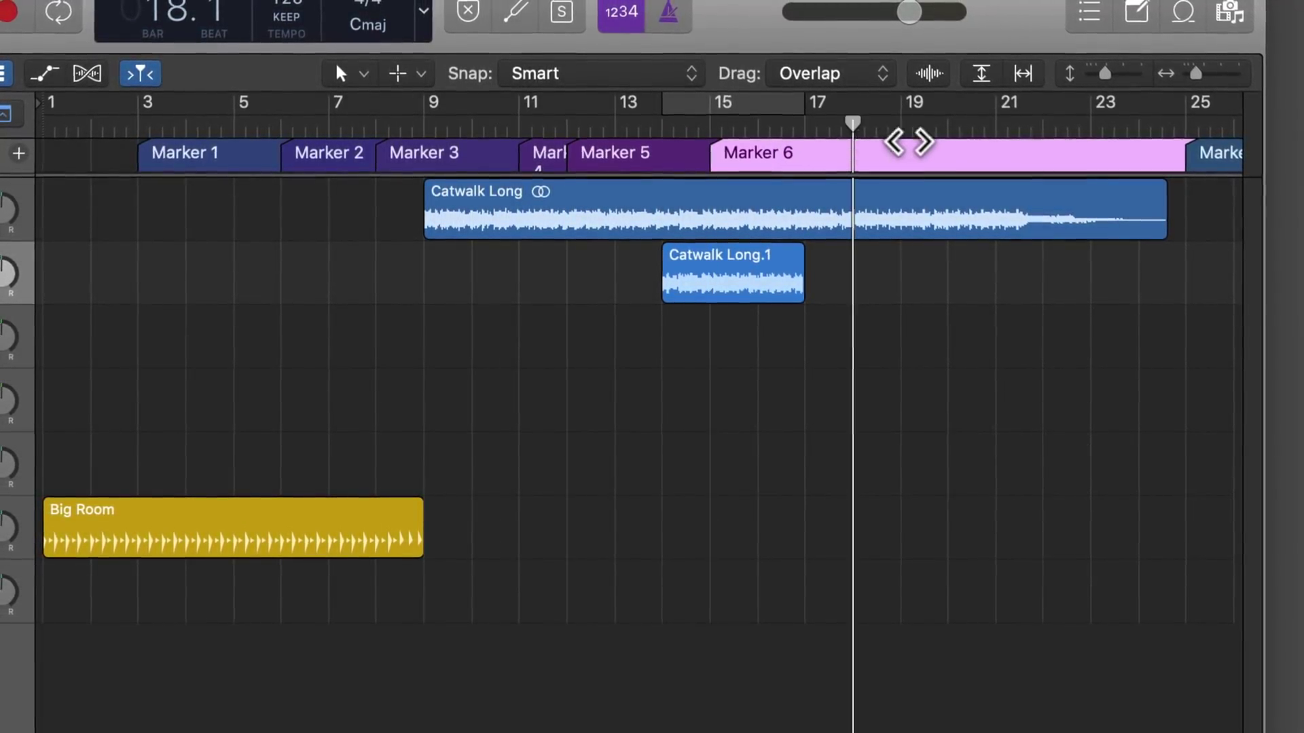
{"action": "key", "text": "alt+apostrophe"}
{"action": "left_click", "coordinate": [989, 140]}
{"action": "key", "text": "alt+apostrophe"}
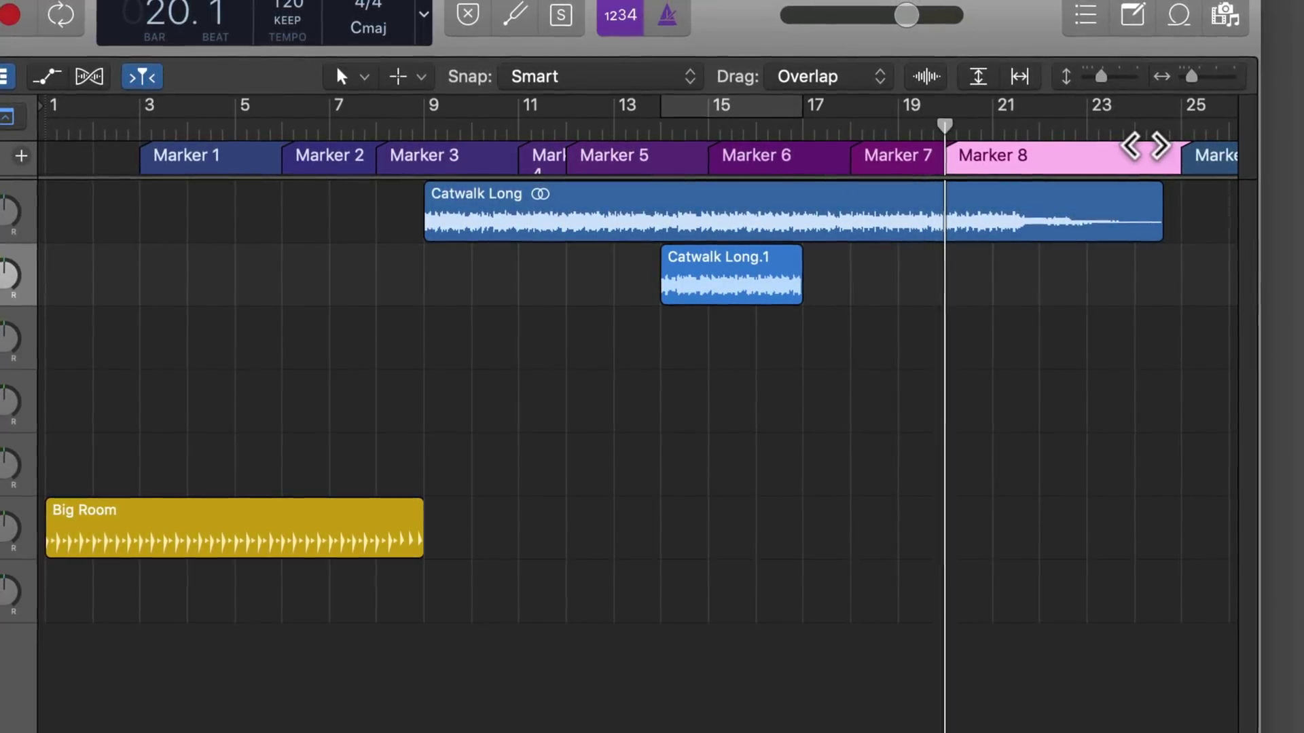
{"action": "left_click", "coordinate": [1145, 139]}
{"action": "key", "text": "alt+apostrophe"}
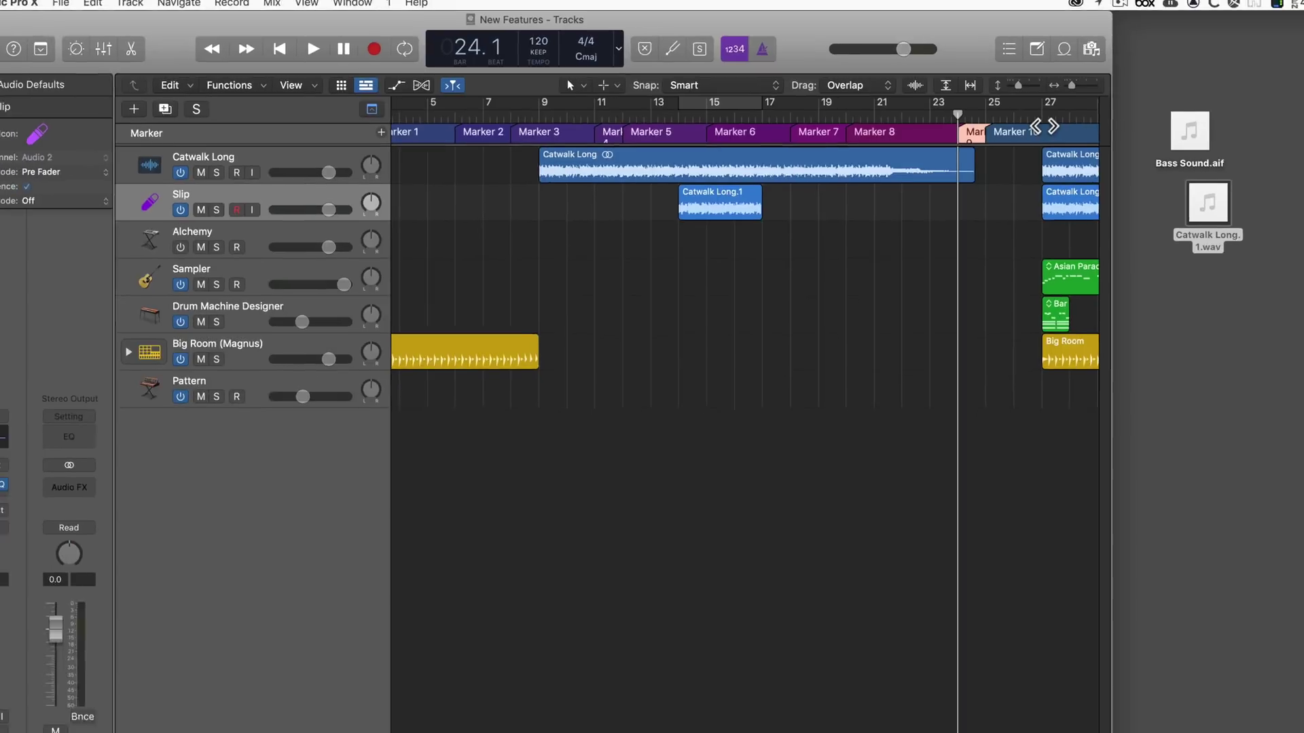
{"action": "key", "text": "alt+c"}
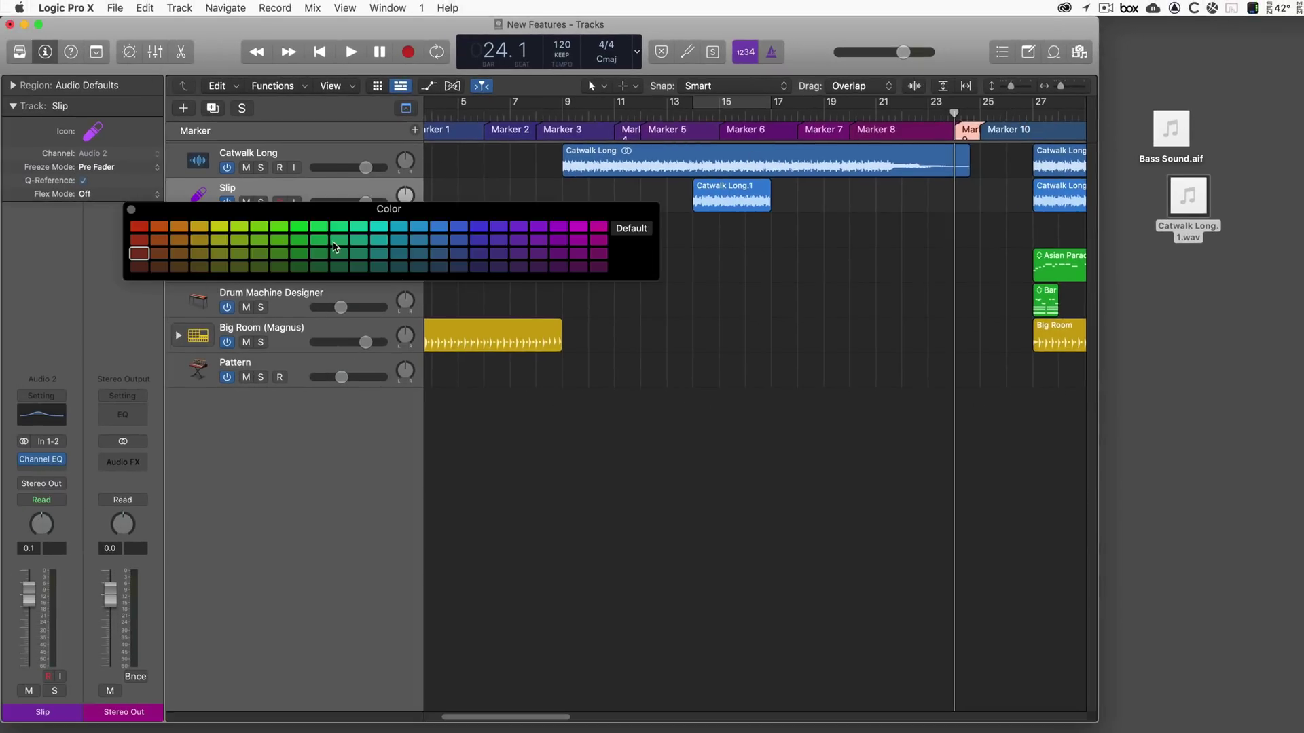
{"action": "left_click", "coordinate": [132, 210]}
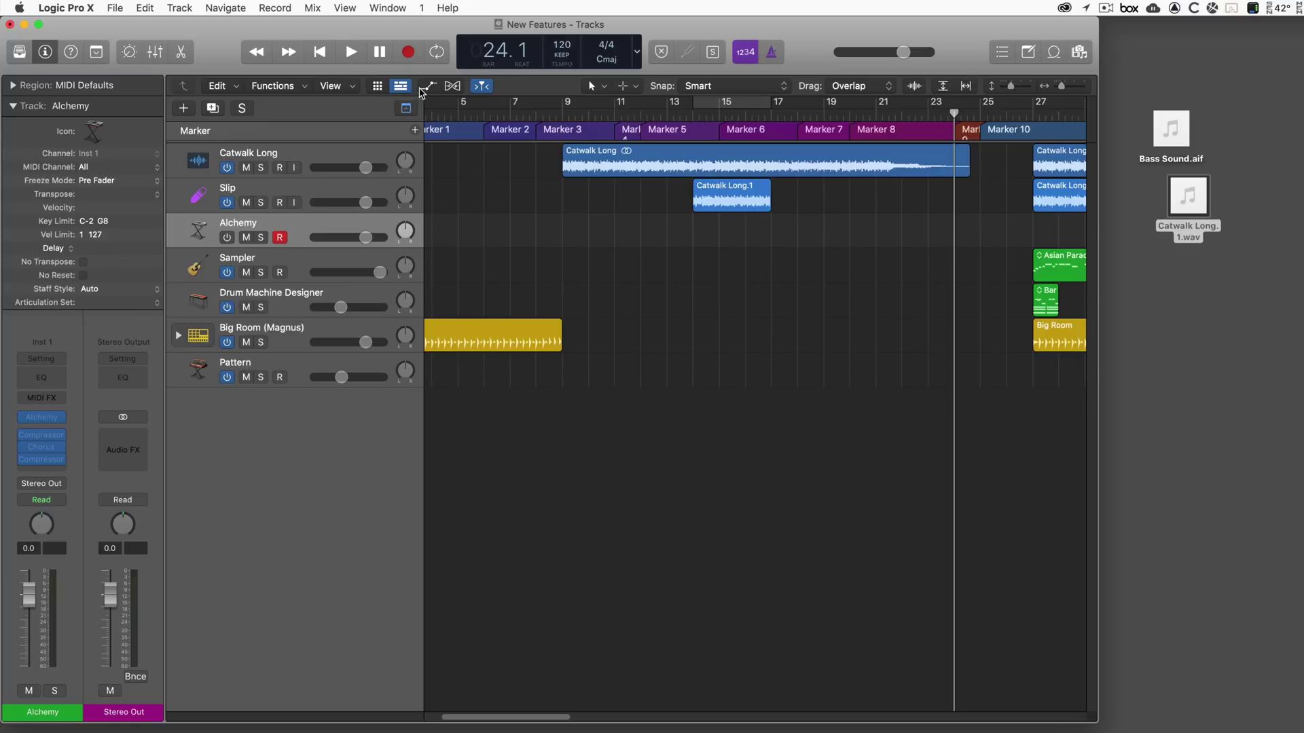
- Show track automation, enable Record Automation with MIDI Regions for the Alchemy track, and check the automation mode options again
{"action": "left_click", "coordinate": [429, 87]}
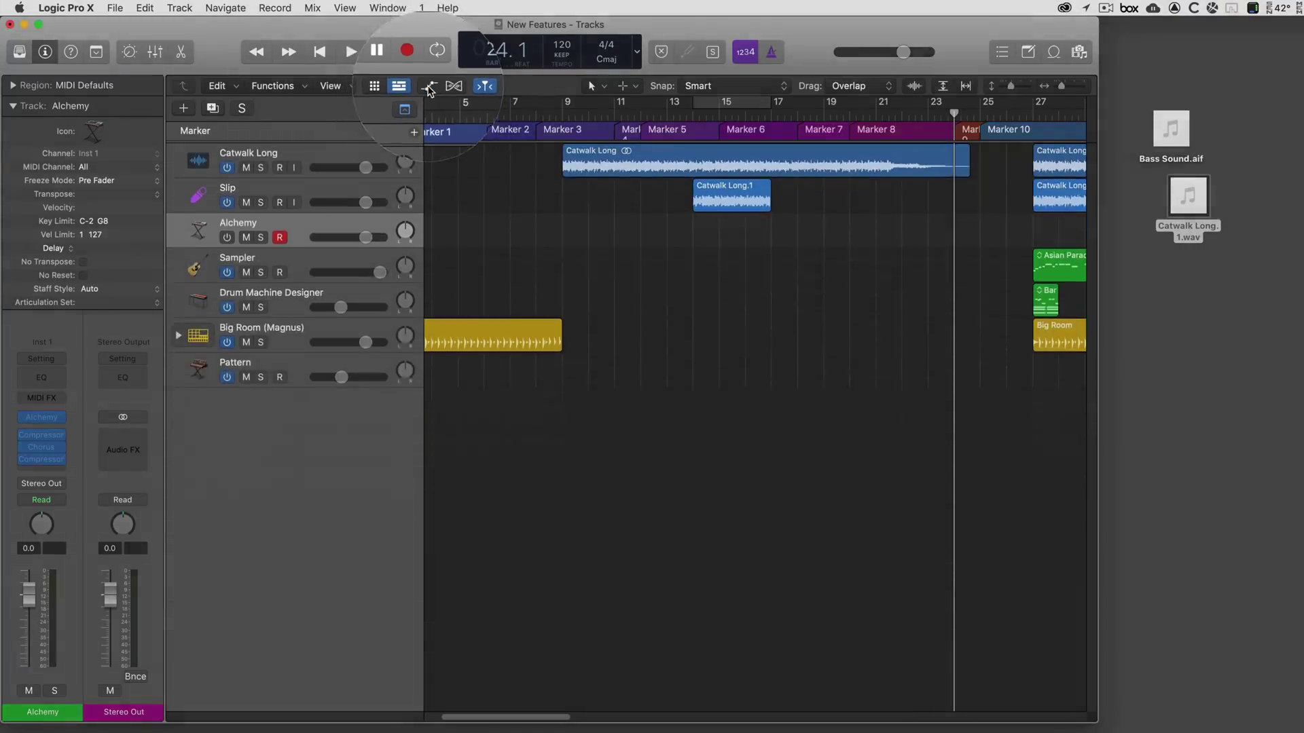
{"action": "left_click", "coordinate": [429, 87]}
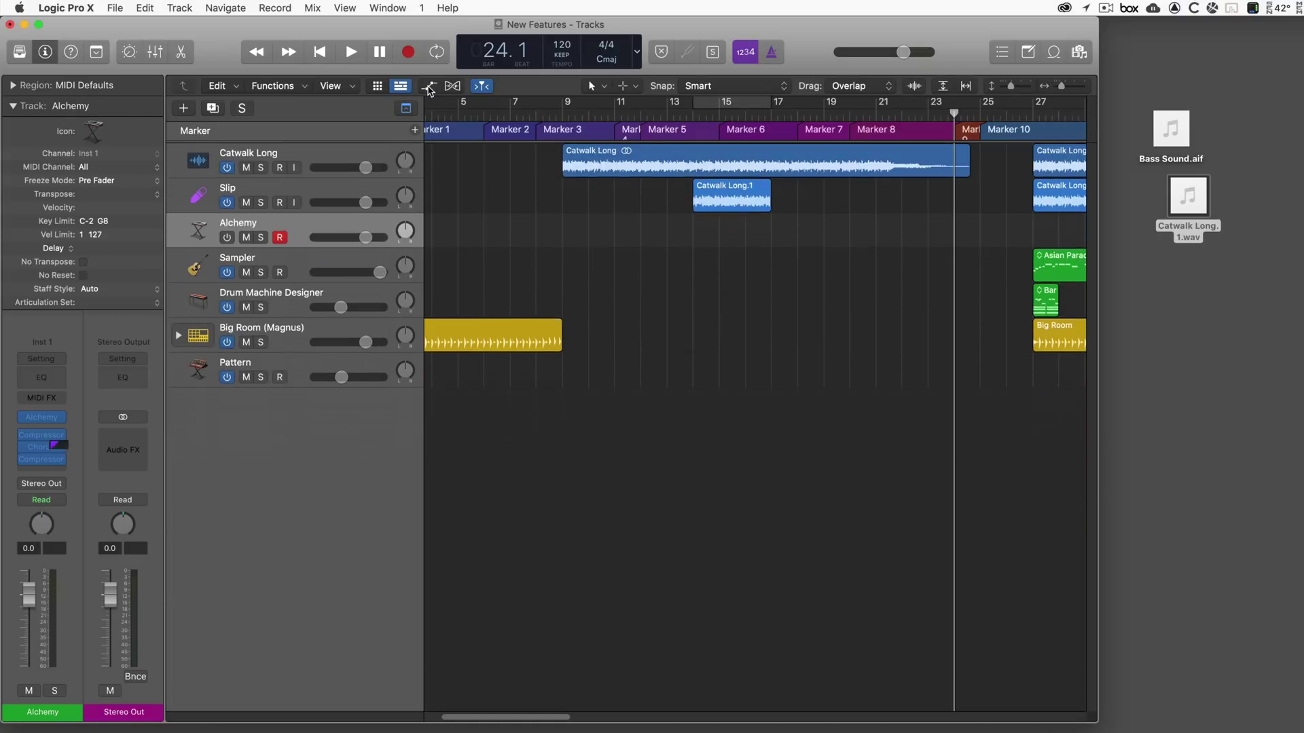
{"action": "key", "text": "a"}
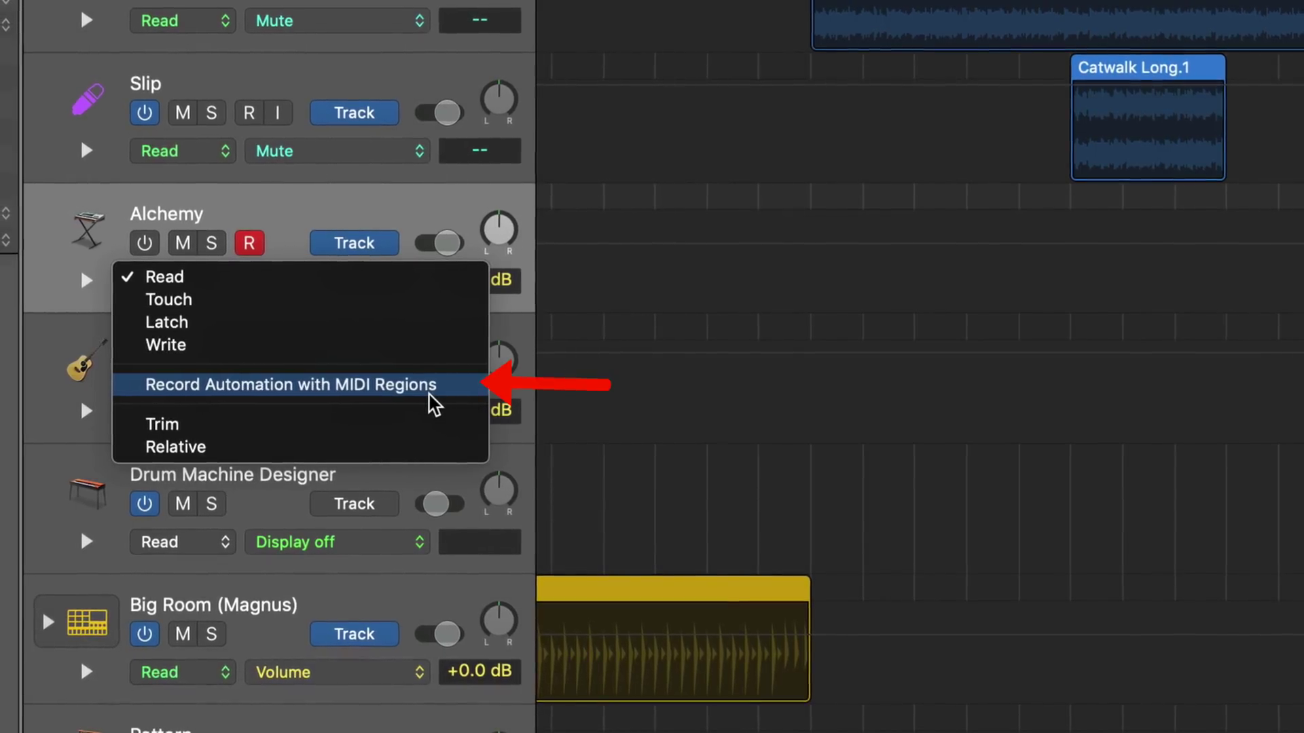
{"action": "left_click", "coordinate": [438, 405]}
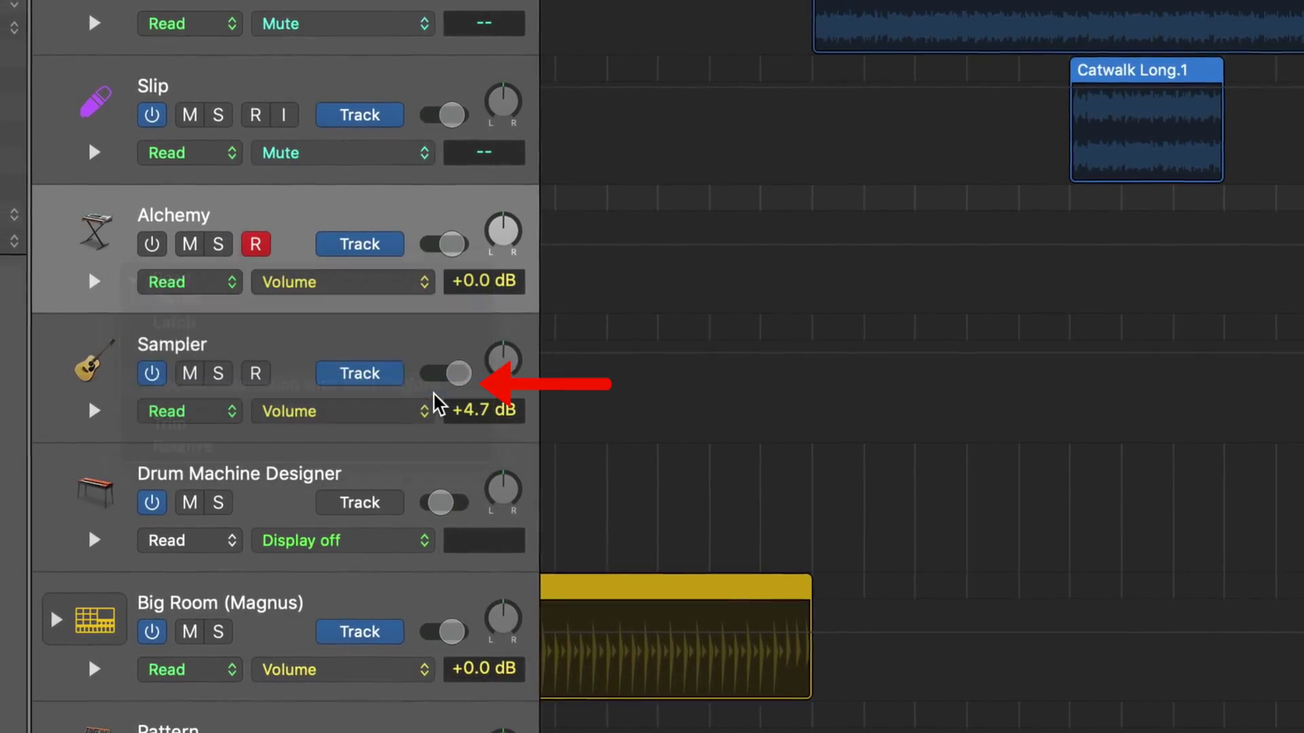
{"action": "left_click", "coordinate": [230, 289]}
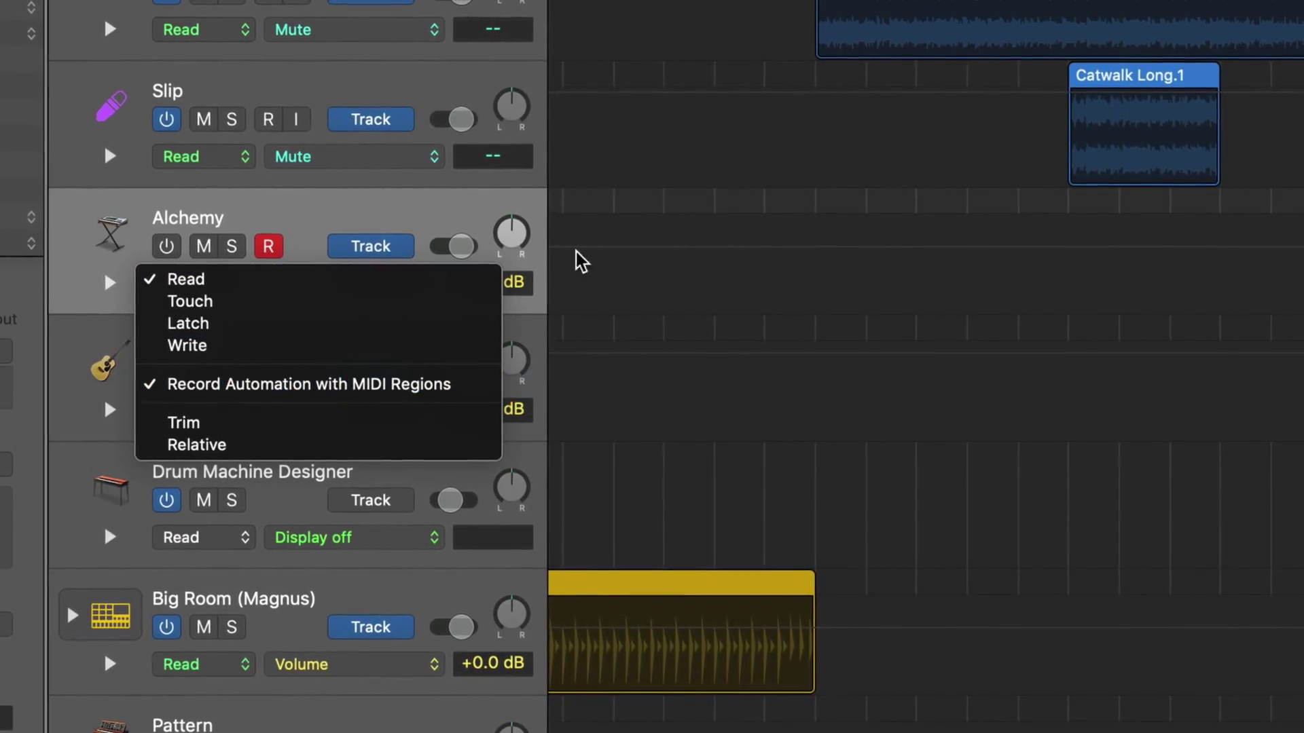
{"action": "left_click", "coordinate": [462, 216]}
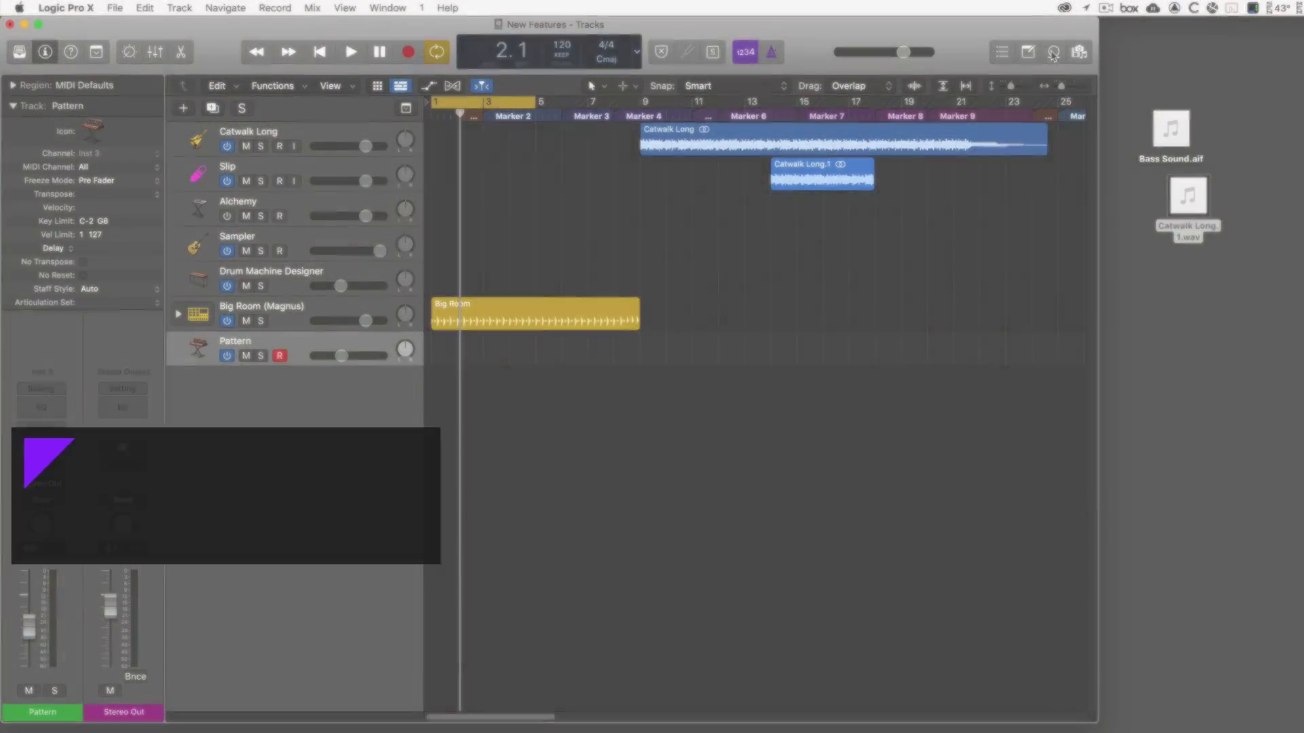
- Show the Apple Loops browser and filter the loop types to Pattern Loops only
{"action": "key", "text": "o"}
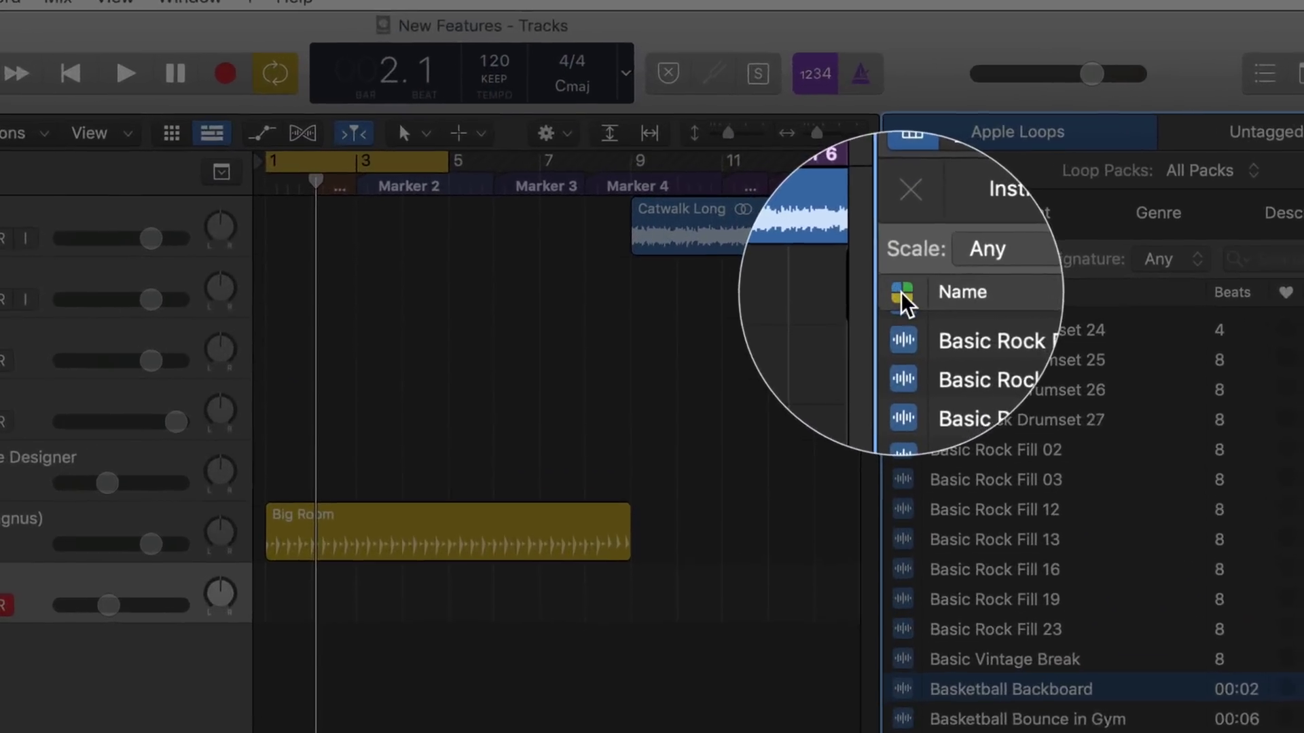
{"action": "left_click", "coordinate": [901, 292]}
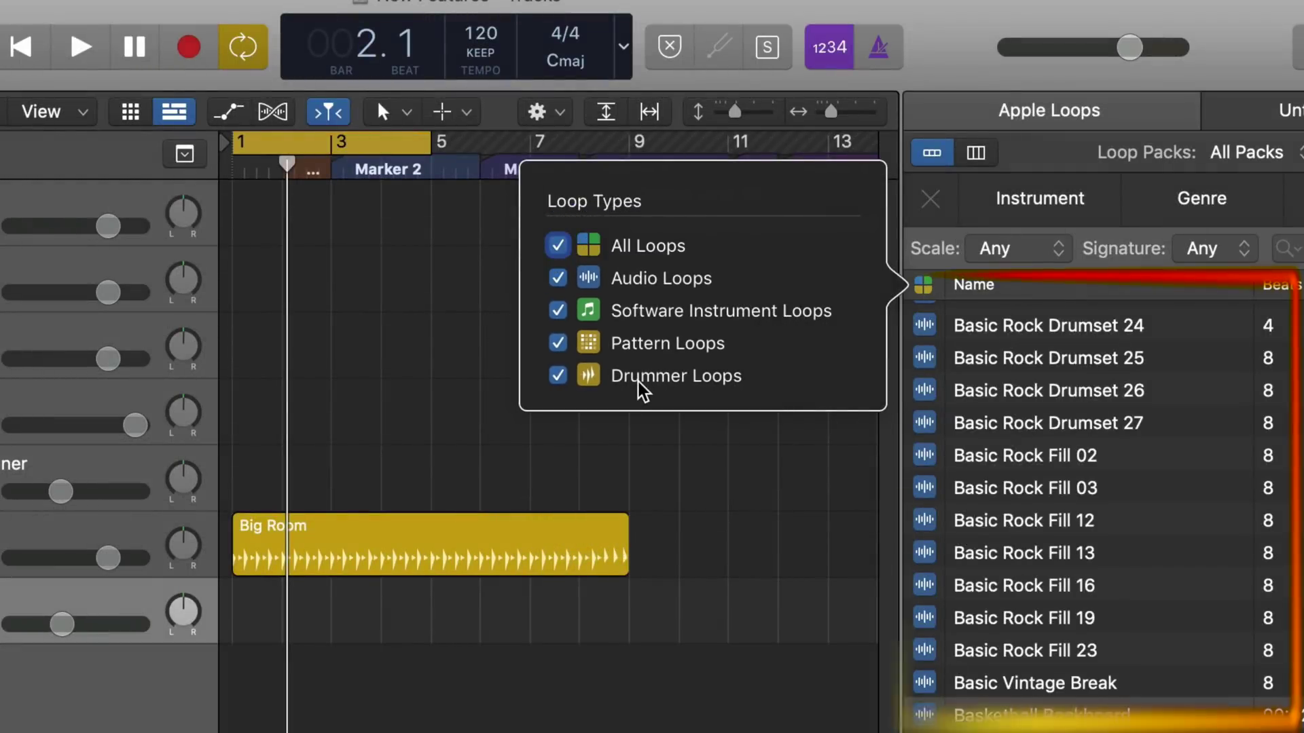
{"action": "left_click", "coordinate": [557, 344], "text": "alt"}
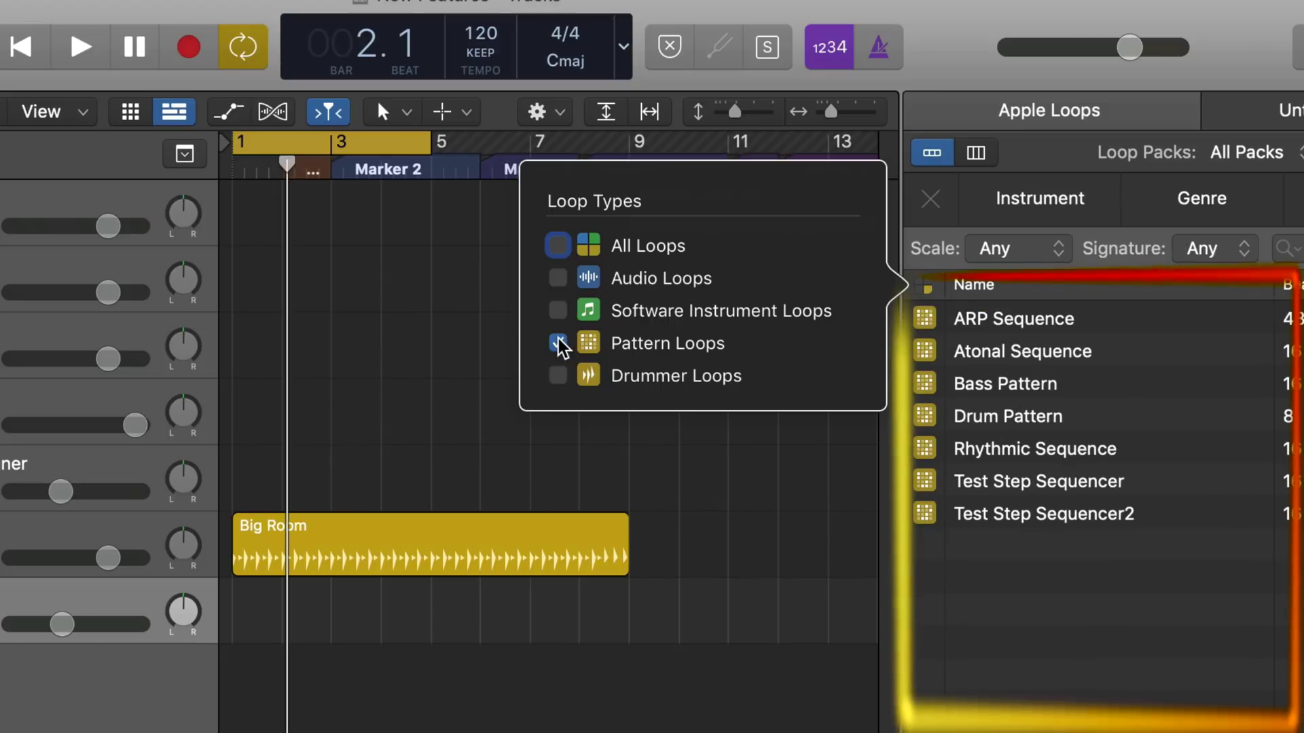
{"action": "left_click", "coordinate": [1222, 660]}
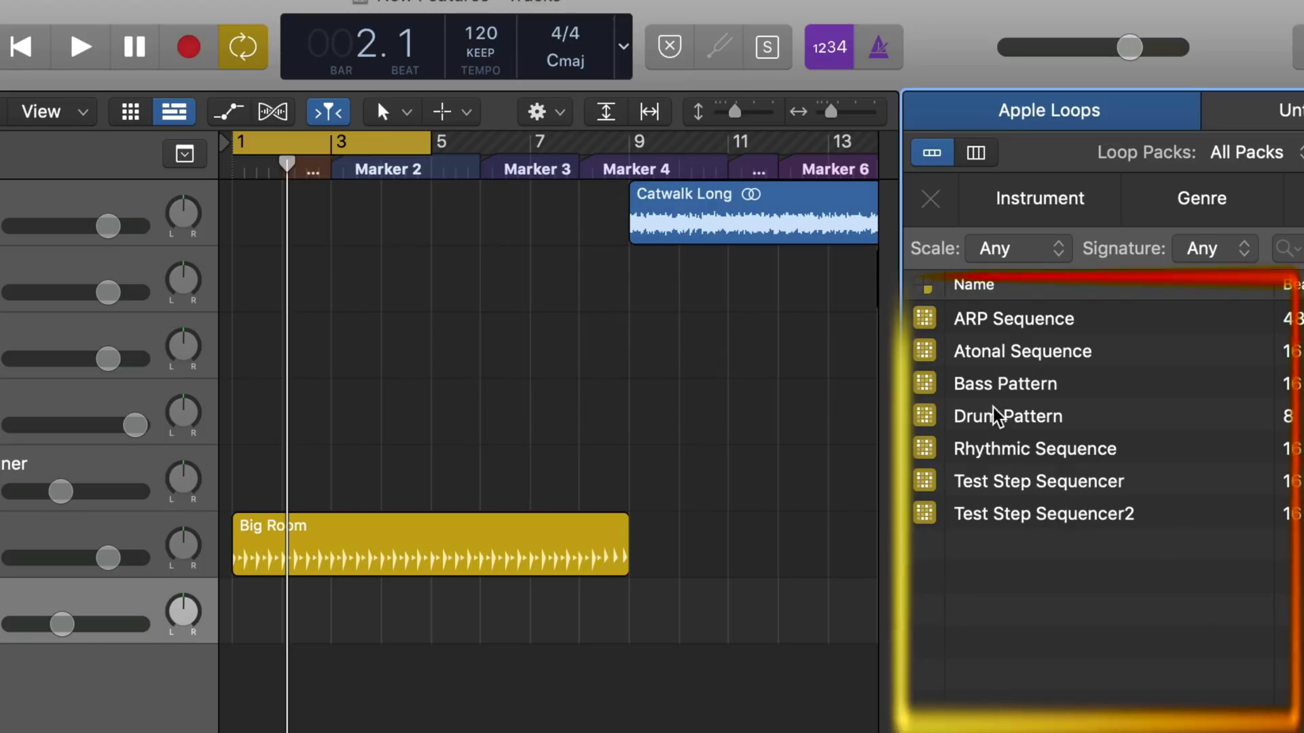
- Preview the Bass Pattern loop and add it to the Pattern track at bar 1
{"action": "left_click", "coordinate": [1008, 384]}
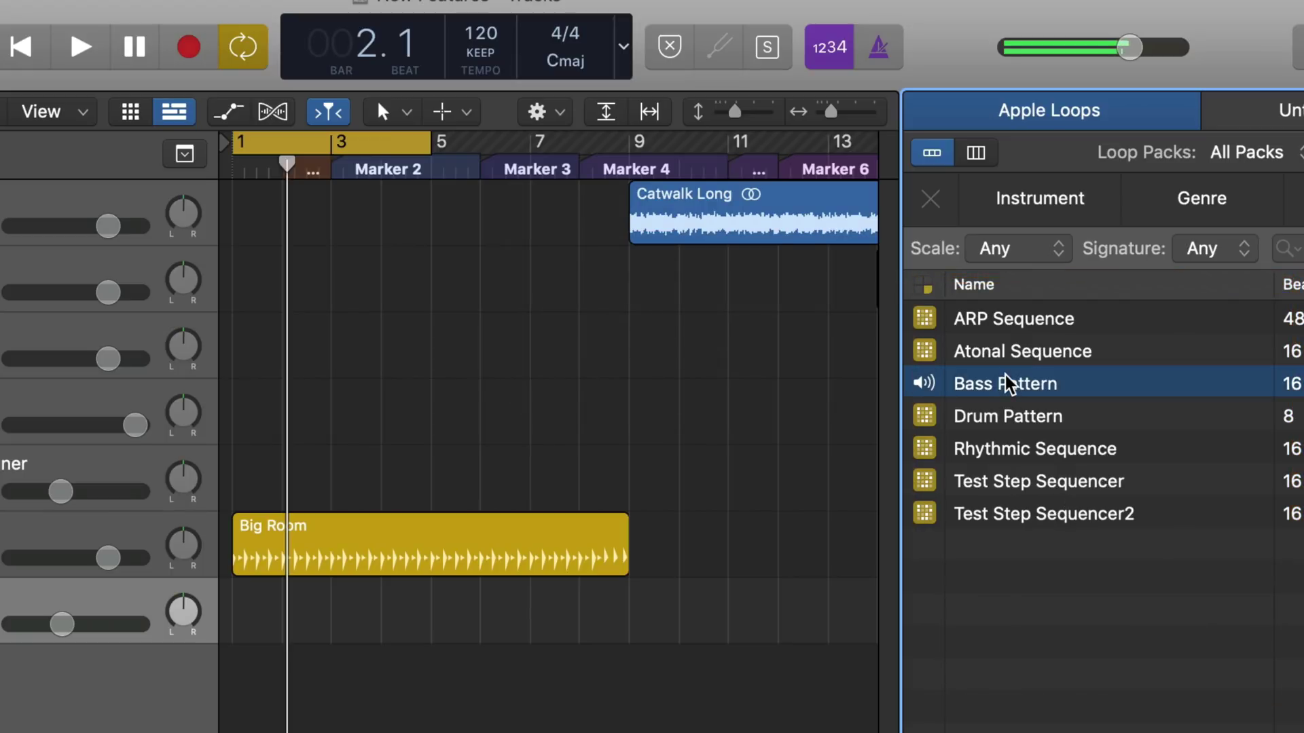
{"action": "left_click_drag", "start_coordinate": [1008, 383], "coordinate": [235, 635]}
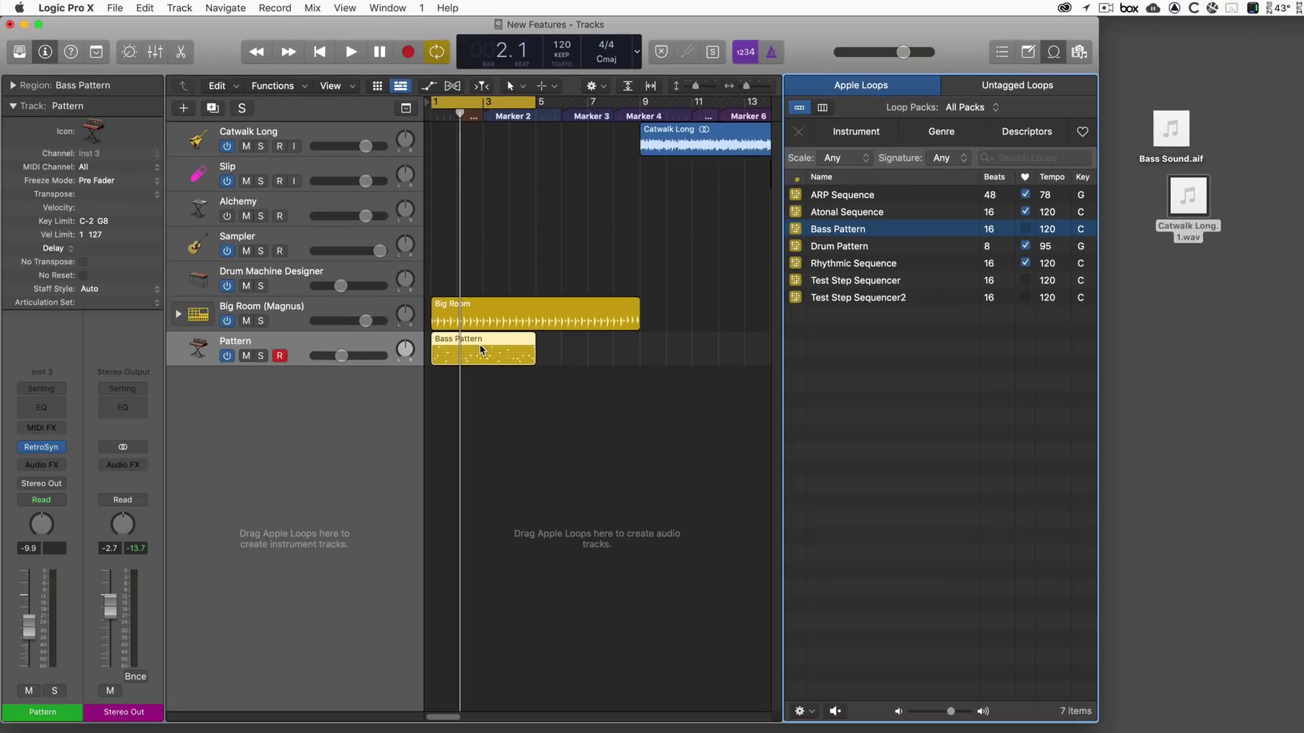
- Open the Bass Pattern region in the Step Sequencer and play it back from bar 1
{"action": "double_click", "coordinate": [479, 344]}
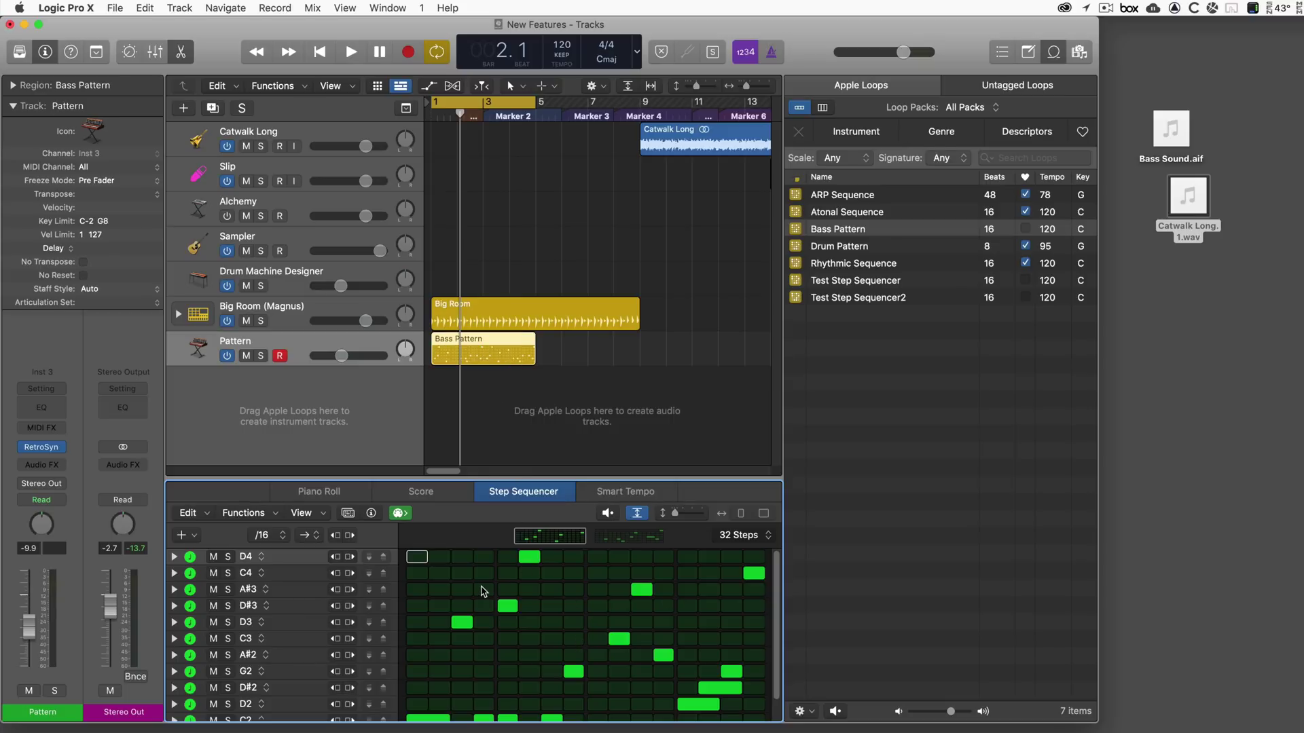
{"action": "key", "text": "Return"}
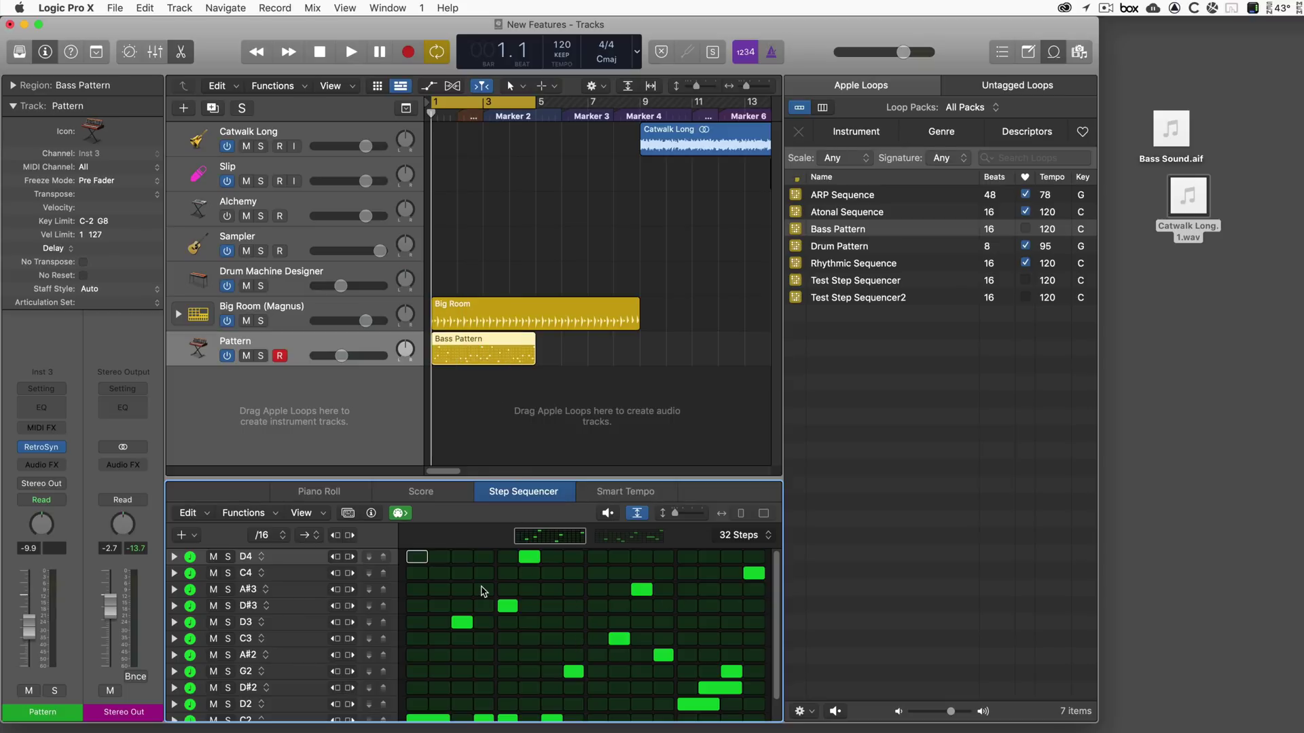
{"action": "key", "text": "space"}
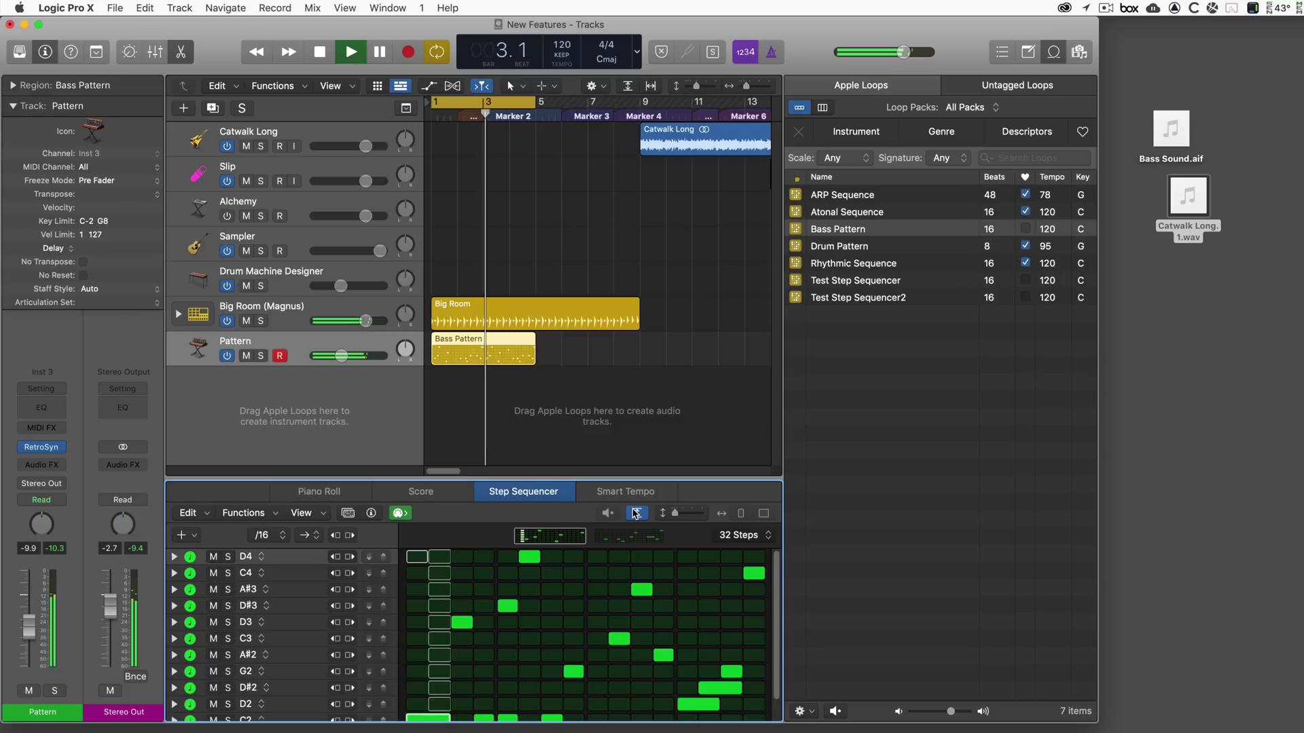
- Hide the Apple Loops browser and stop the project playback
{"action": "key", "text": "o"}
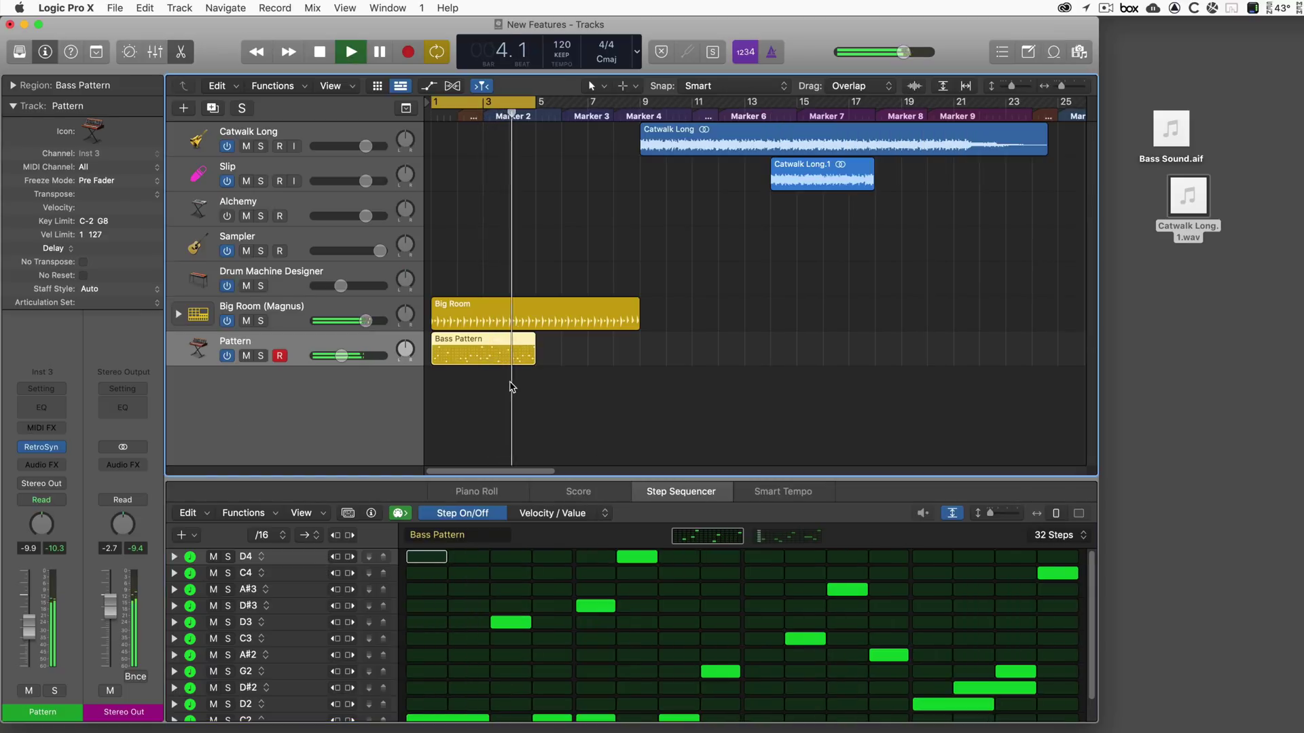
{"action": "key", "text": "space"}
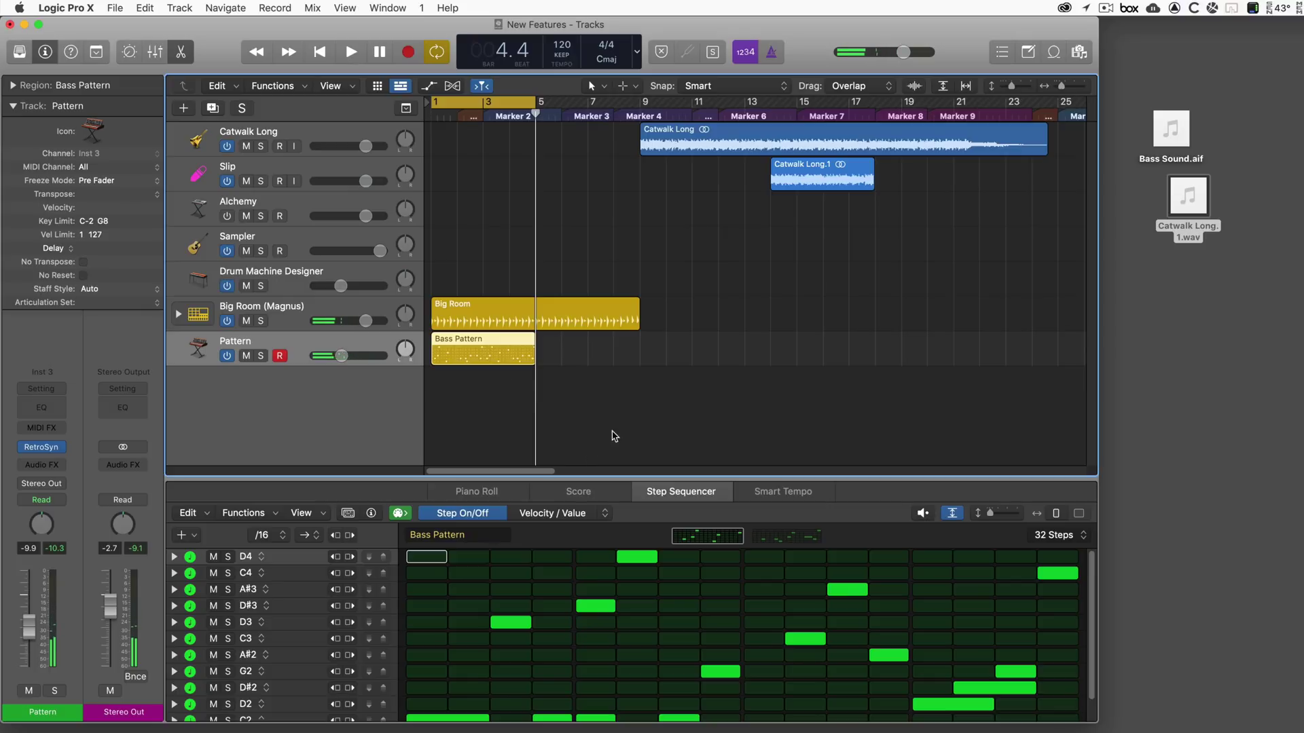
- Show the Apple Loops browser again and set its loop types filter to All Loops
{"action": "key", "text": "o"}
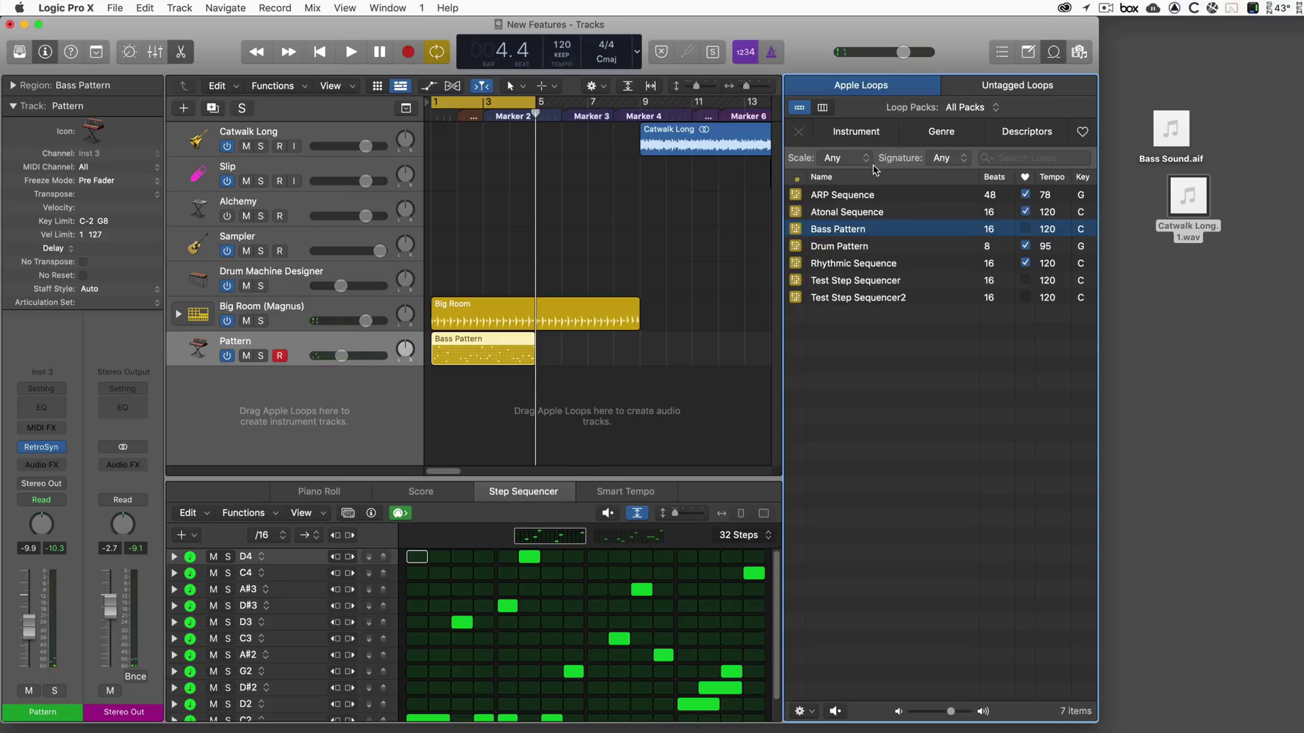
{"action": "left_click", "coordinate": [797, 178]}
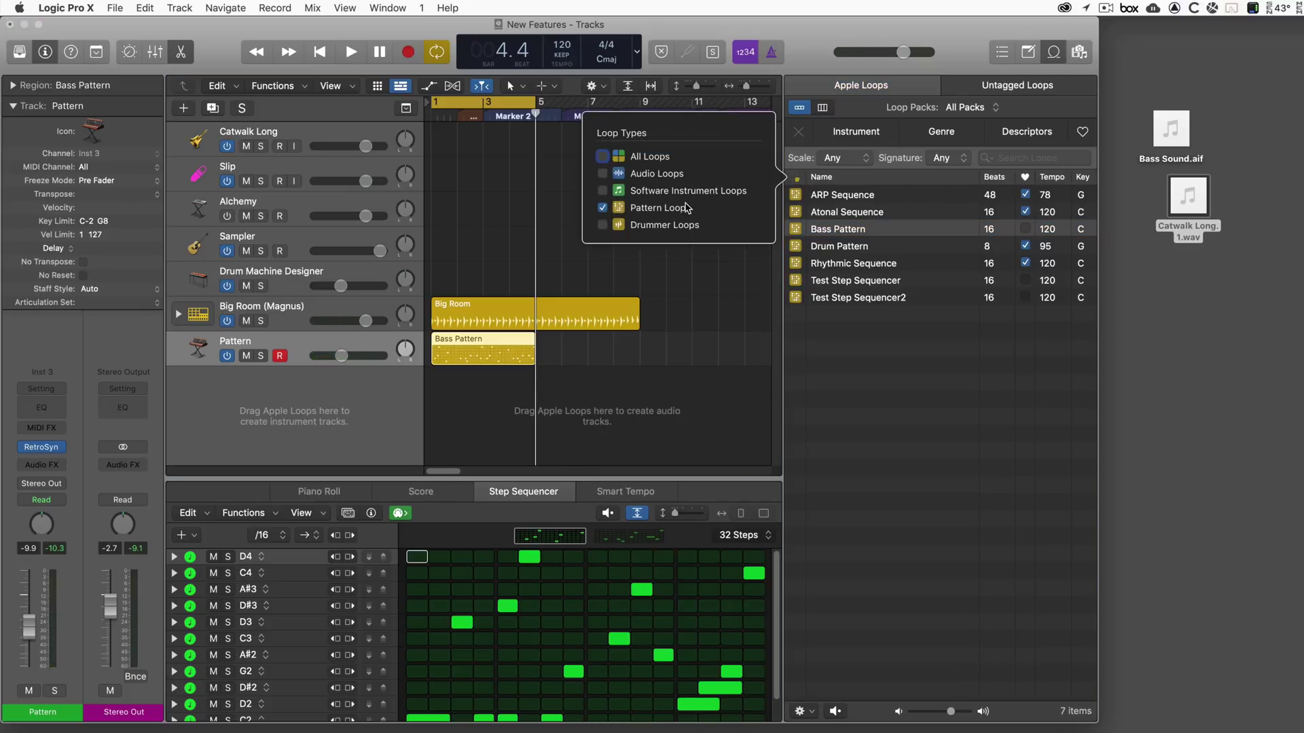
{"action": "left_click", "coordinate": [795, 180]}
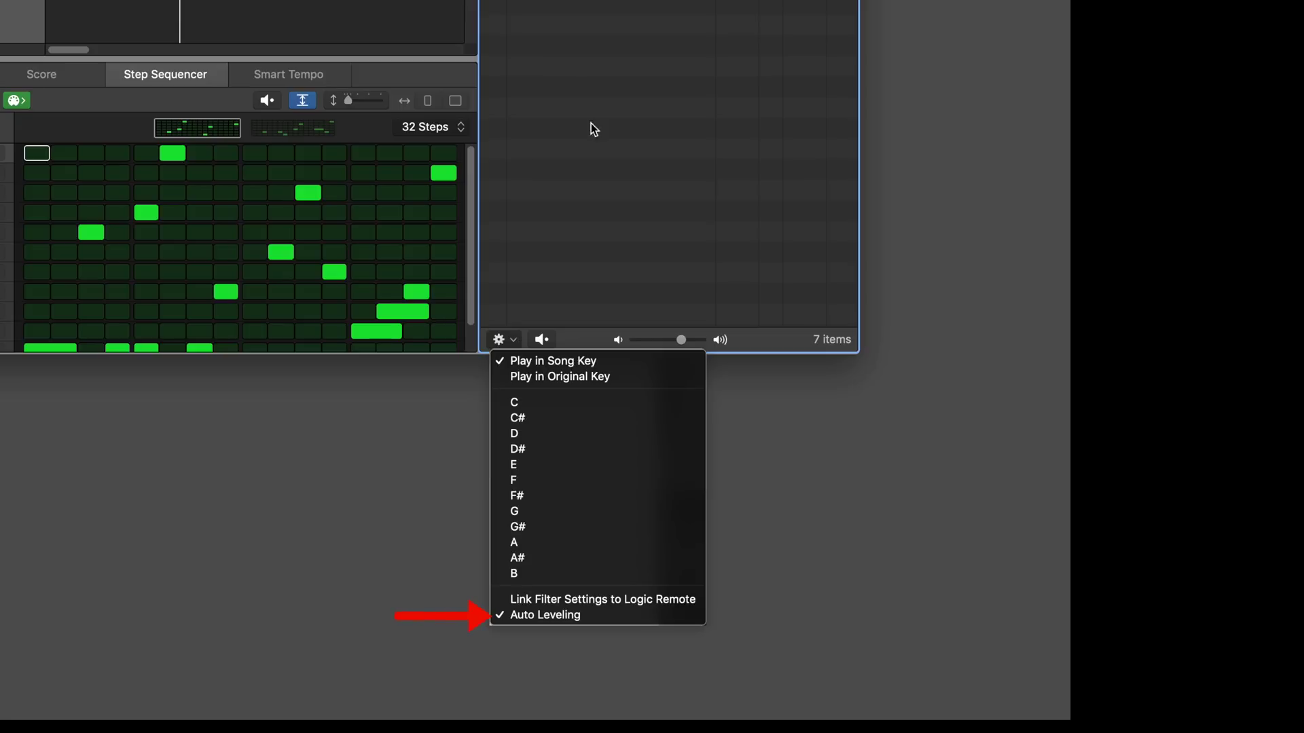
{"action": "left_click", "coordinate": [551, 30]}
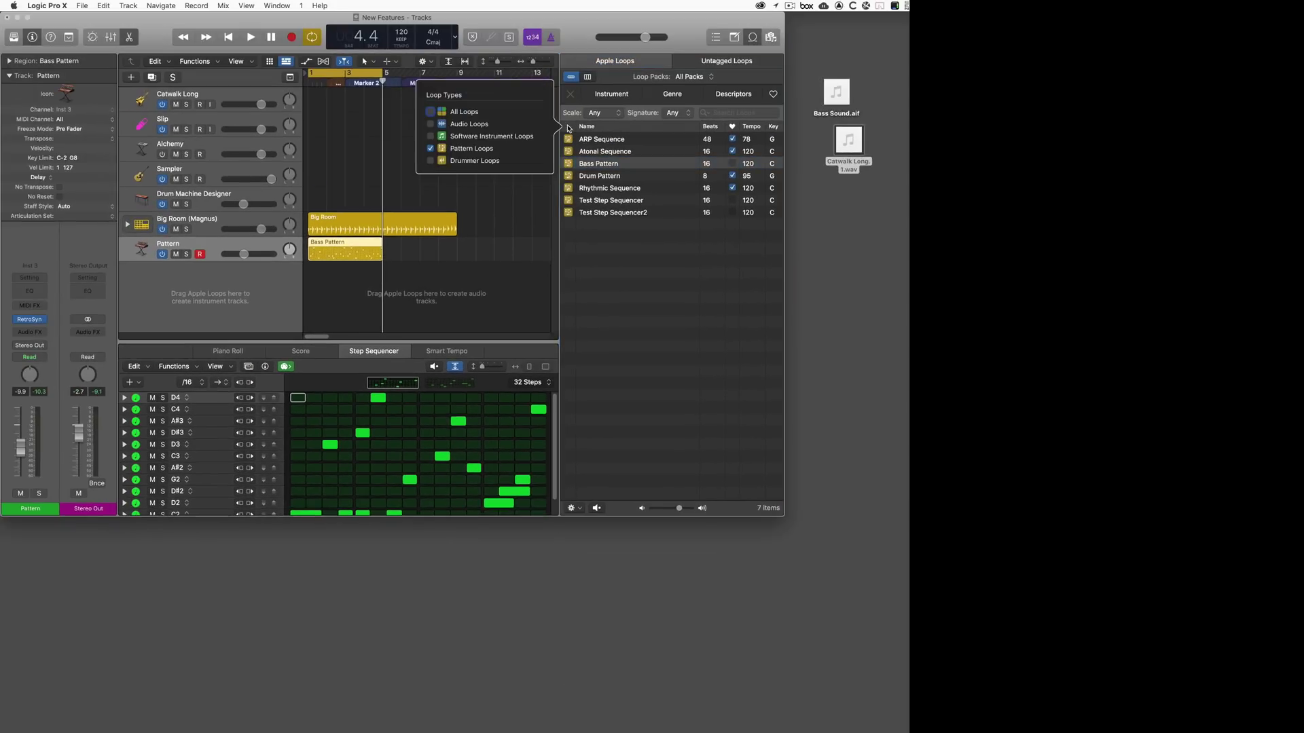
{"action": "left_click", "coordinate": [432, 112]}
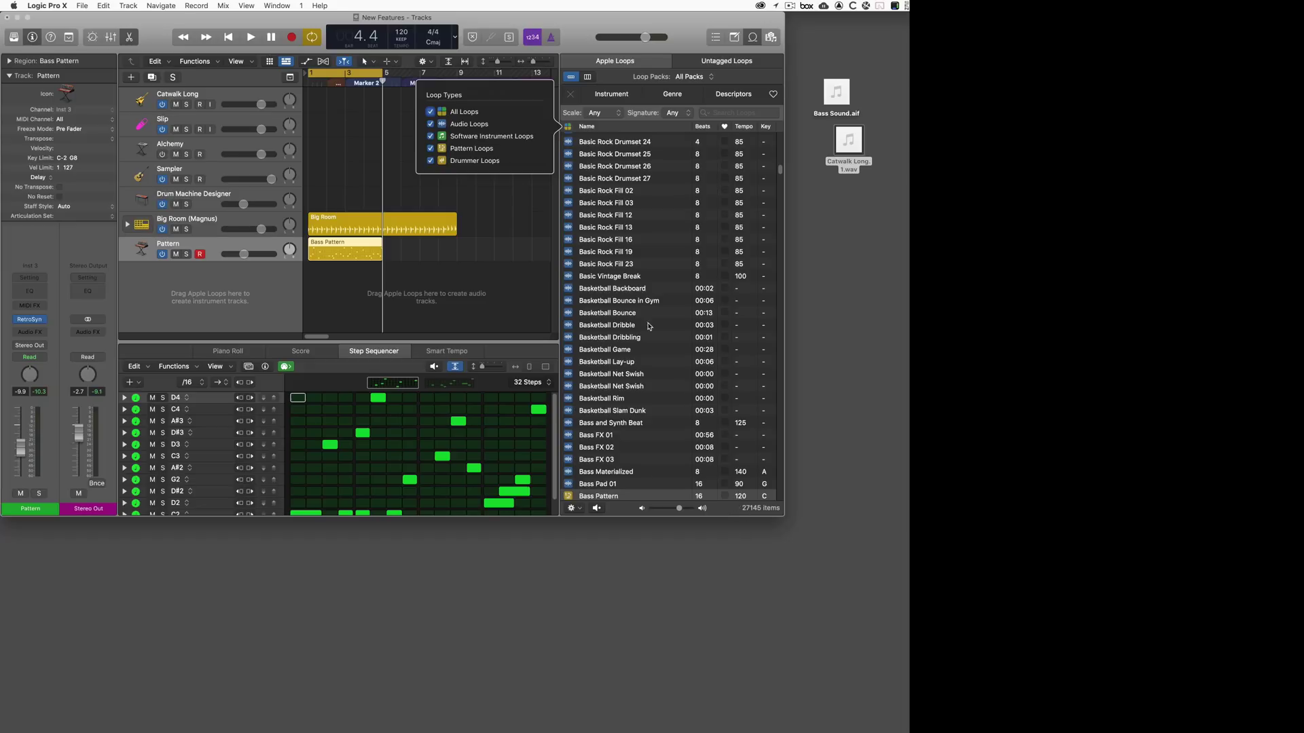
- Preview the loops from Basic Rock Fill 19 down to Basketball Net Swish, and show the loop browser's Auto Leveling option
{"action": "left_click", "coordinate": [611, 259]}
{"action": "left_click", "coordinate": [610, 259]}
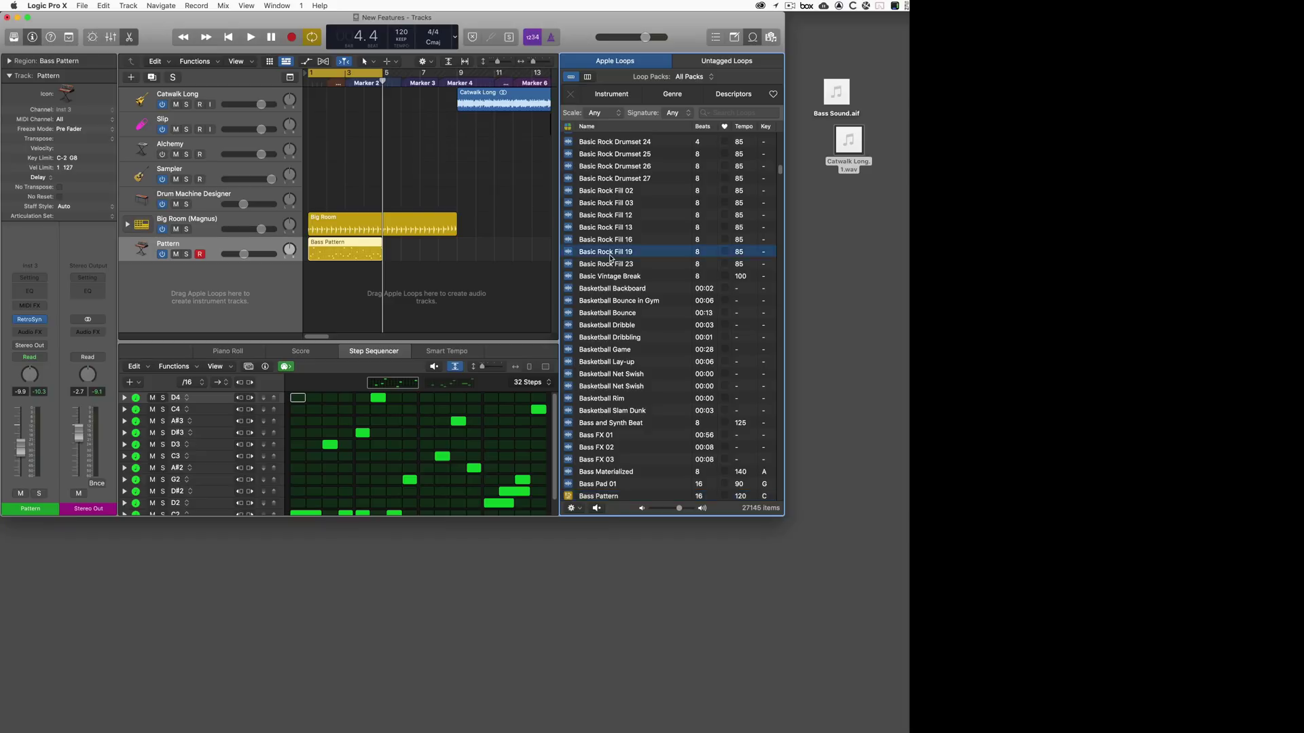
{"action": "key", "text": "Down"}
{"action": "key", "text": "Down"}
{"action": "key", "text": "Down"}
{"action": "key", "text": "Down"}
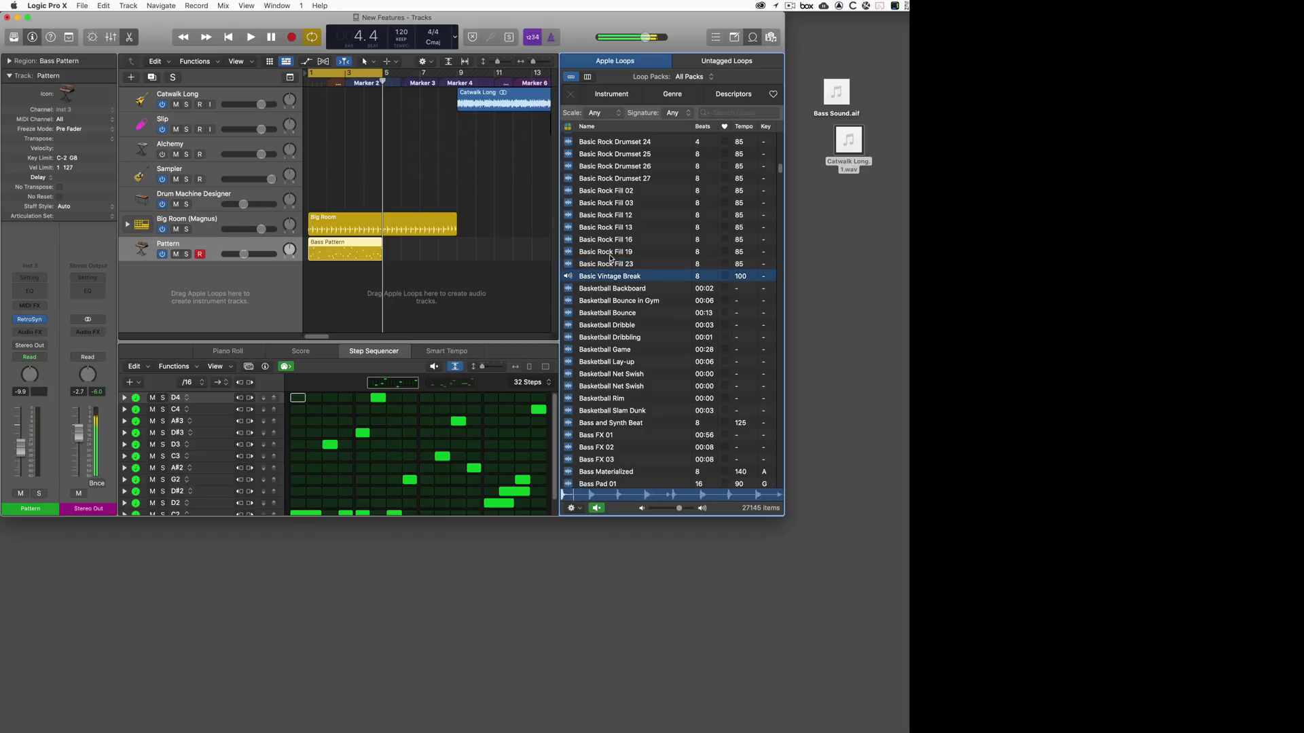
{"action": "key", "text": "Down"}
{"action": "key", "text": "Down"}
{"action": "key", "text": "Down"}
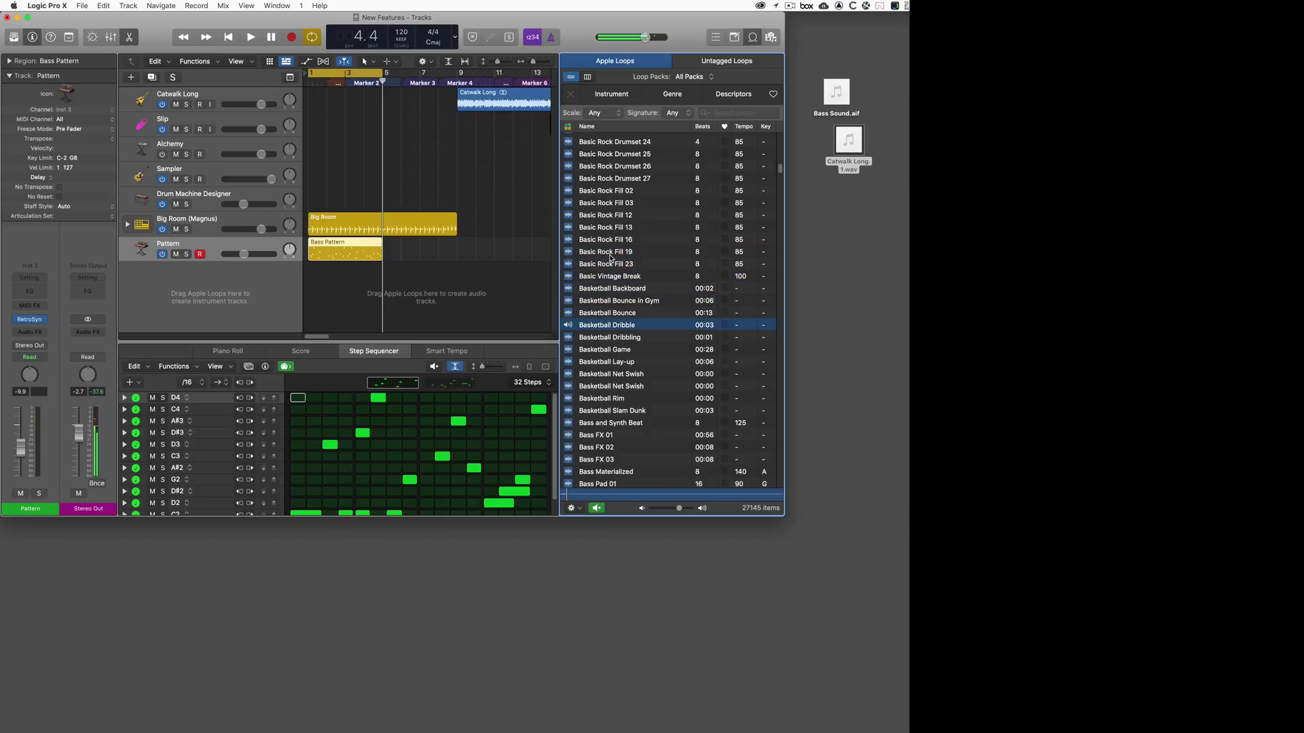
{"action": "key", "text": "Down"}
{"action": "key", "text": "Down"}
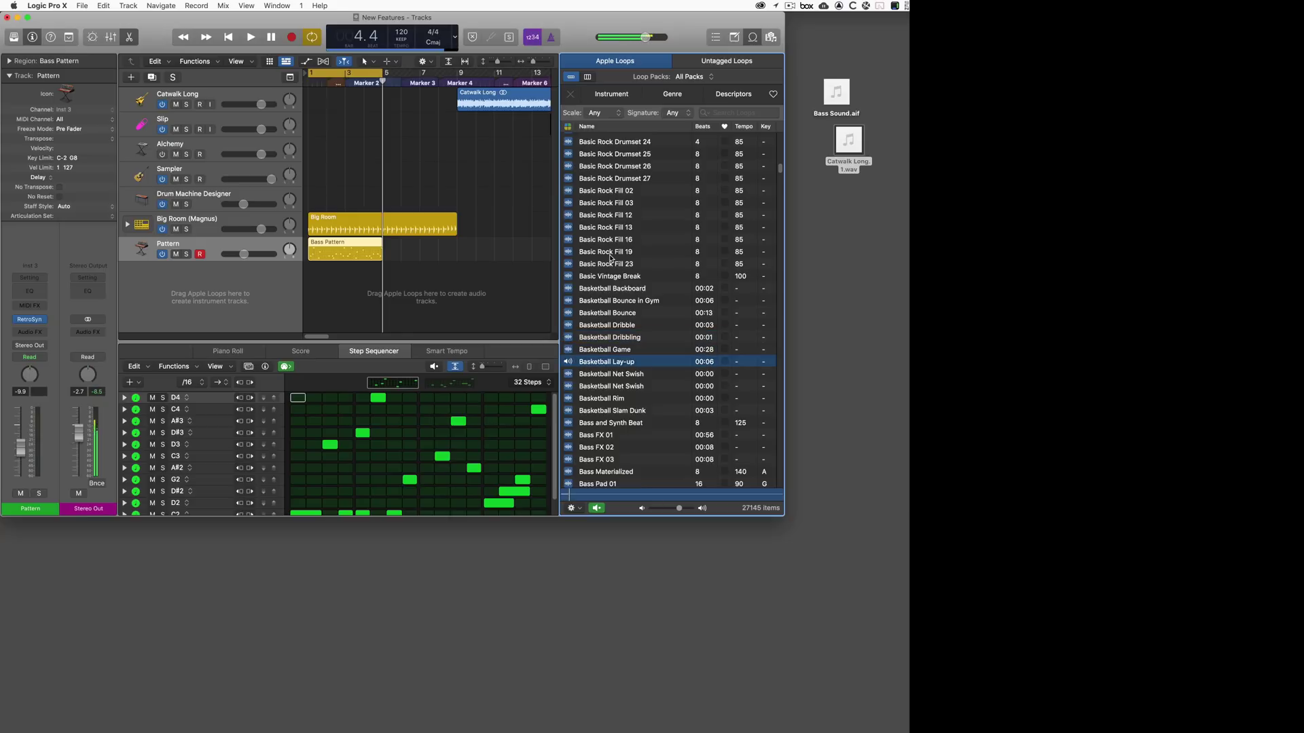
{"action": "key", "text": "space"}
{"action": "key", "text": "space"}
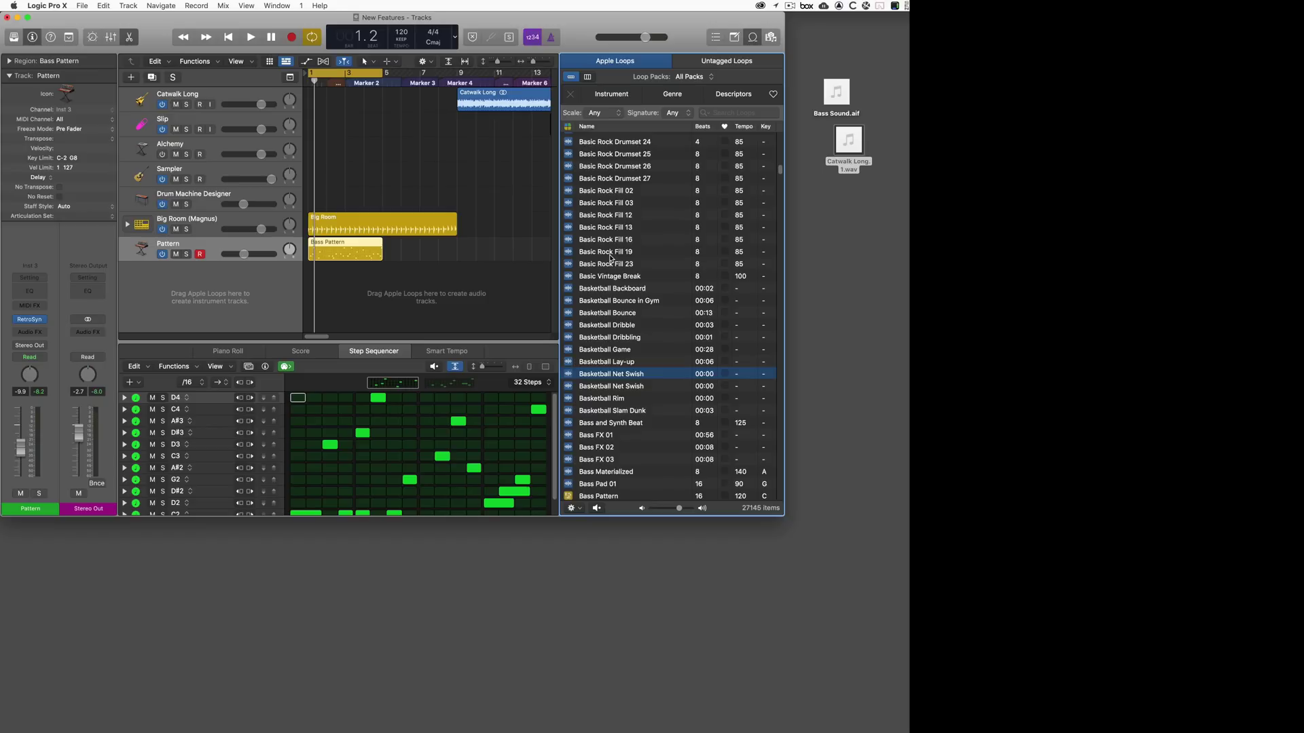
{"action": "left_click", "coordinate": [574, 509]}
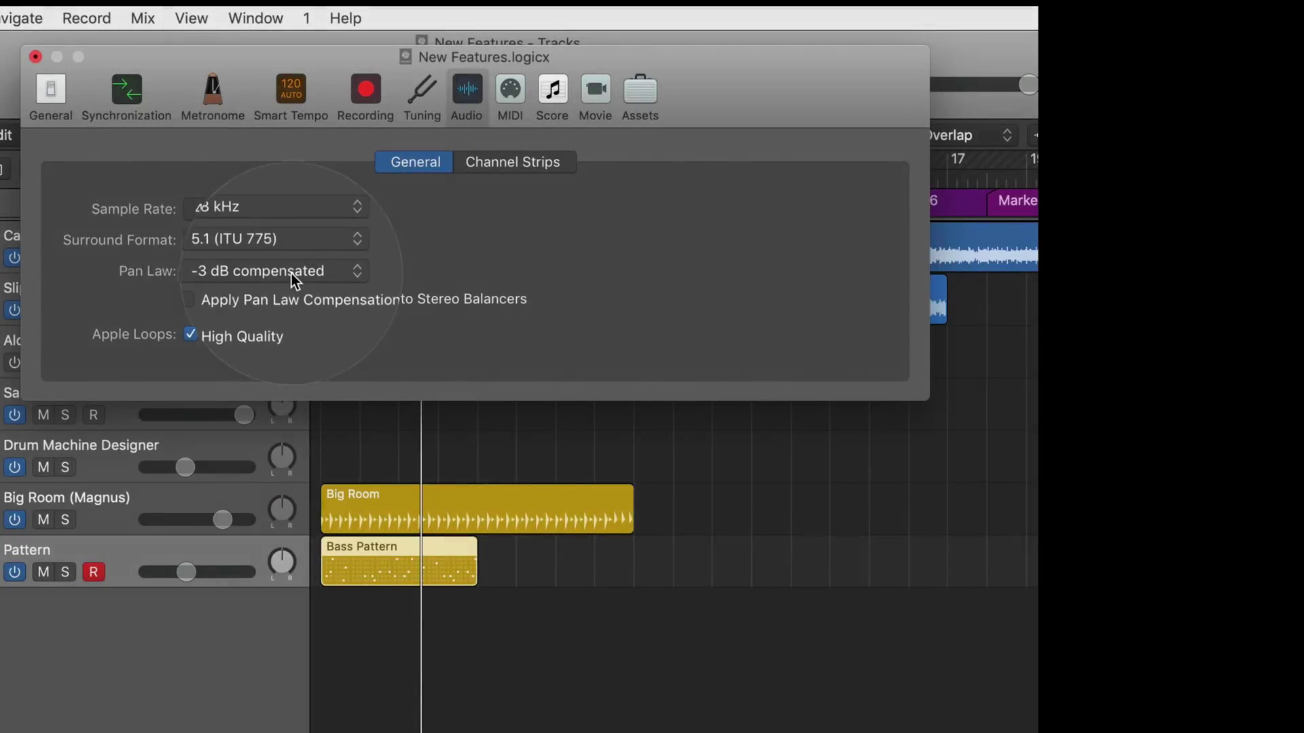
- Examine the Pan Law choices in the project's general audio settings
{"action": "left_click", "coordinate": [291, 275]}
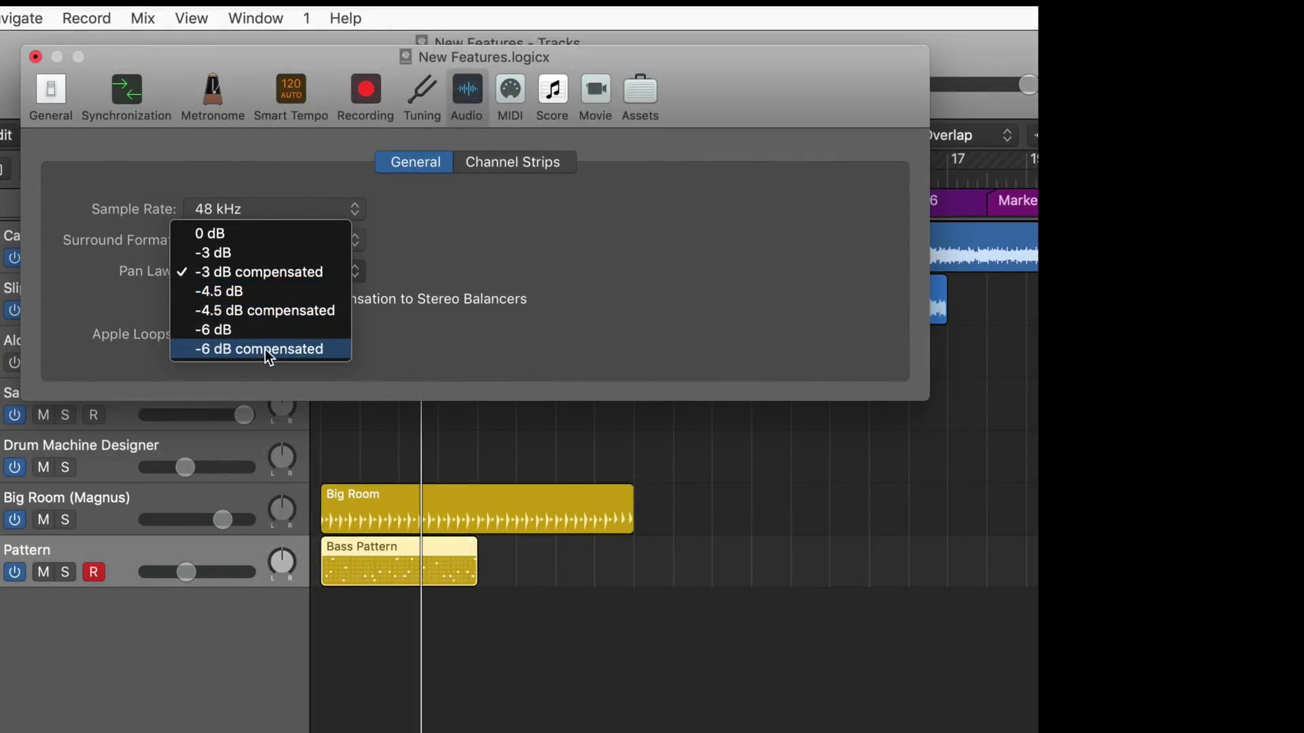
{"action": "left_click", "coordinate": [136, 319]}
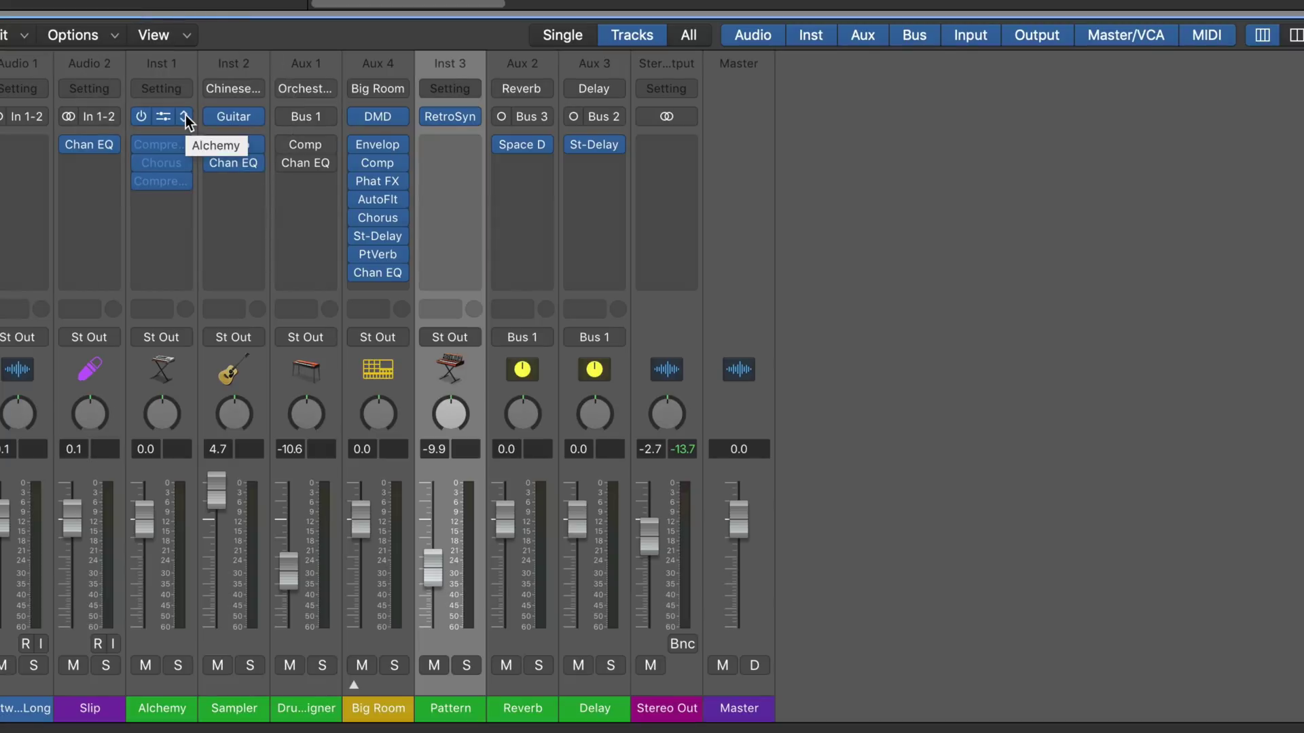
- Activate the disabled plug-ins on the Alchemy channel strip
{"action": "left_click", "coordinate": [184, 116]}
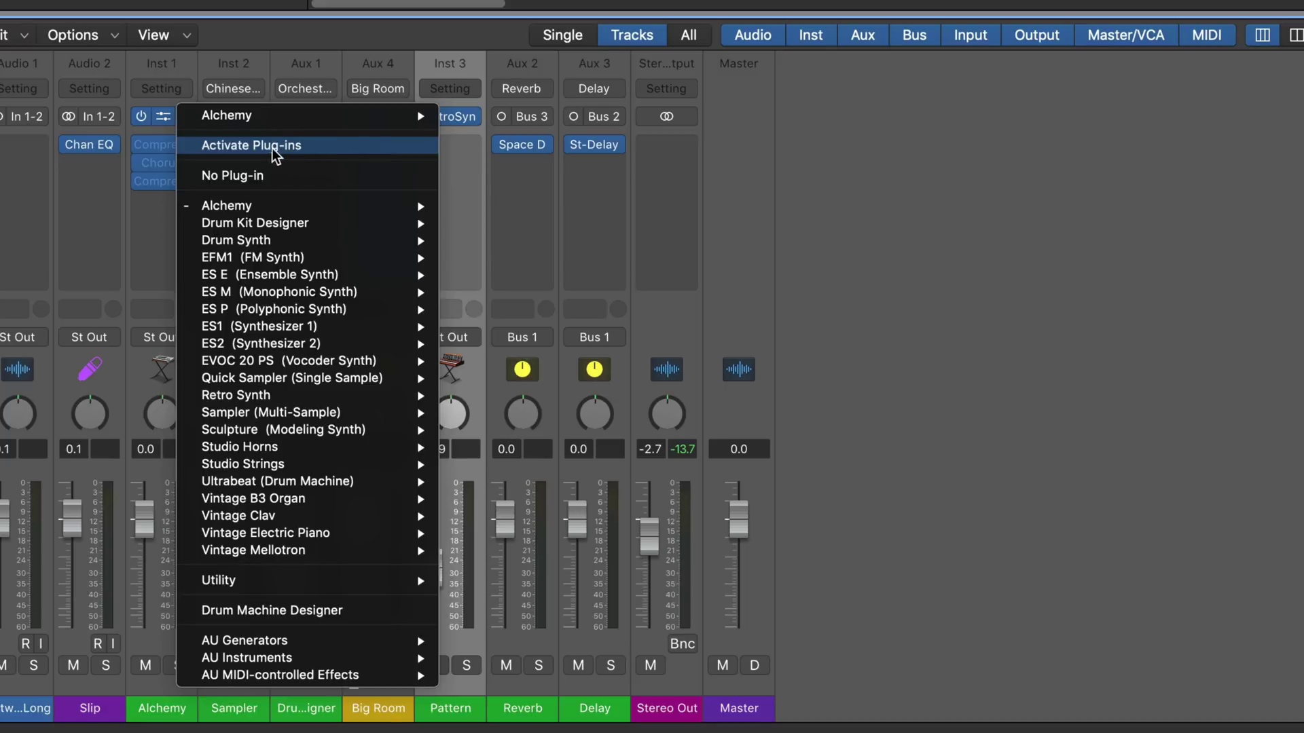
{"action": "left_click", "coordinate": [163, 213]}
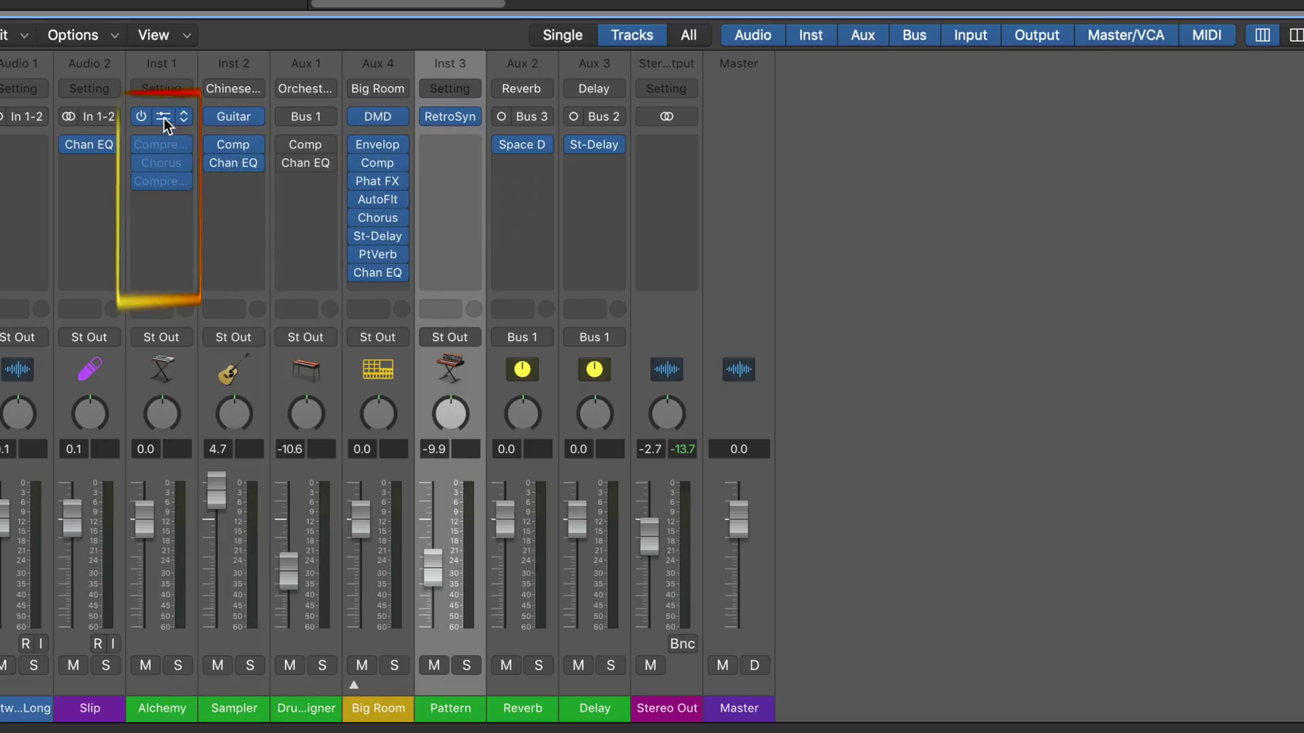
{"action": "left_click", "coordinate": [181, 116]}
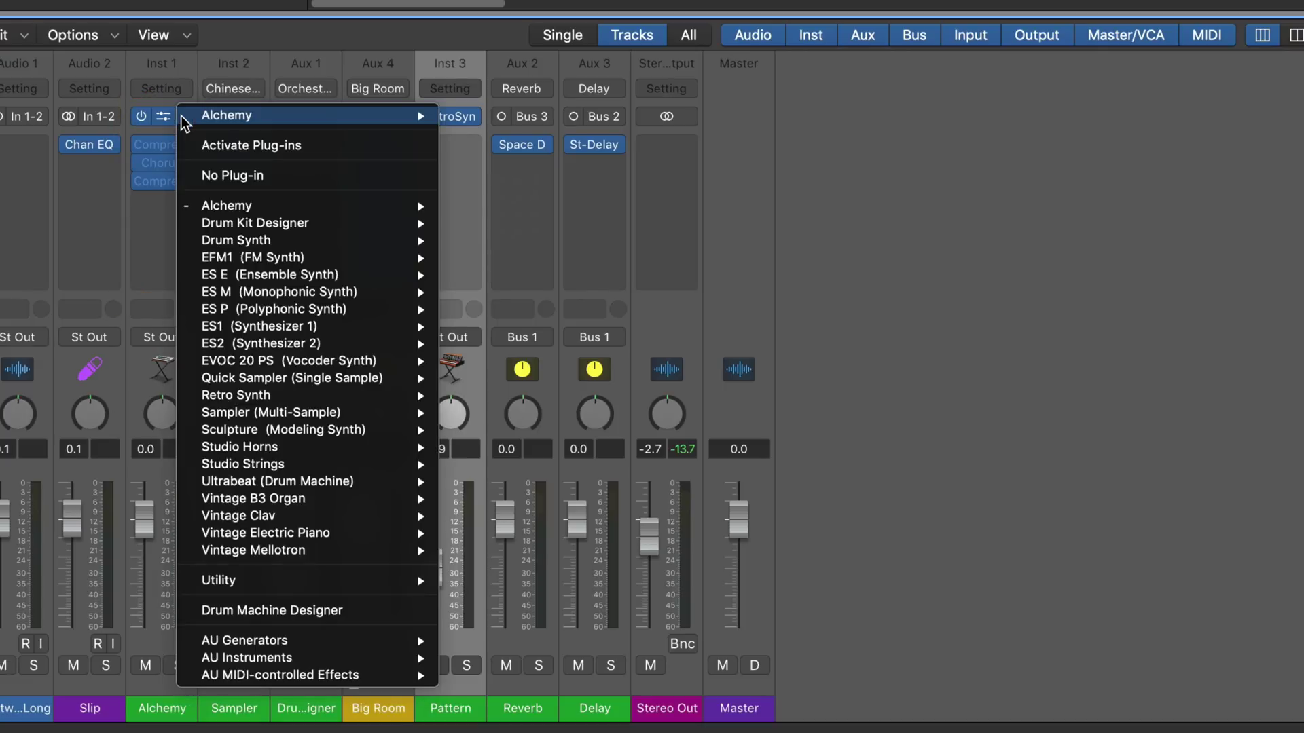
{"action": "left_click", "coordinate": [292, 146]}
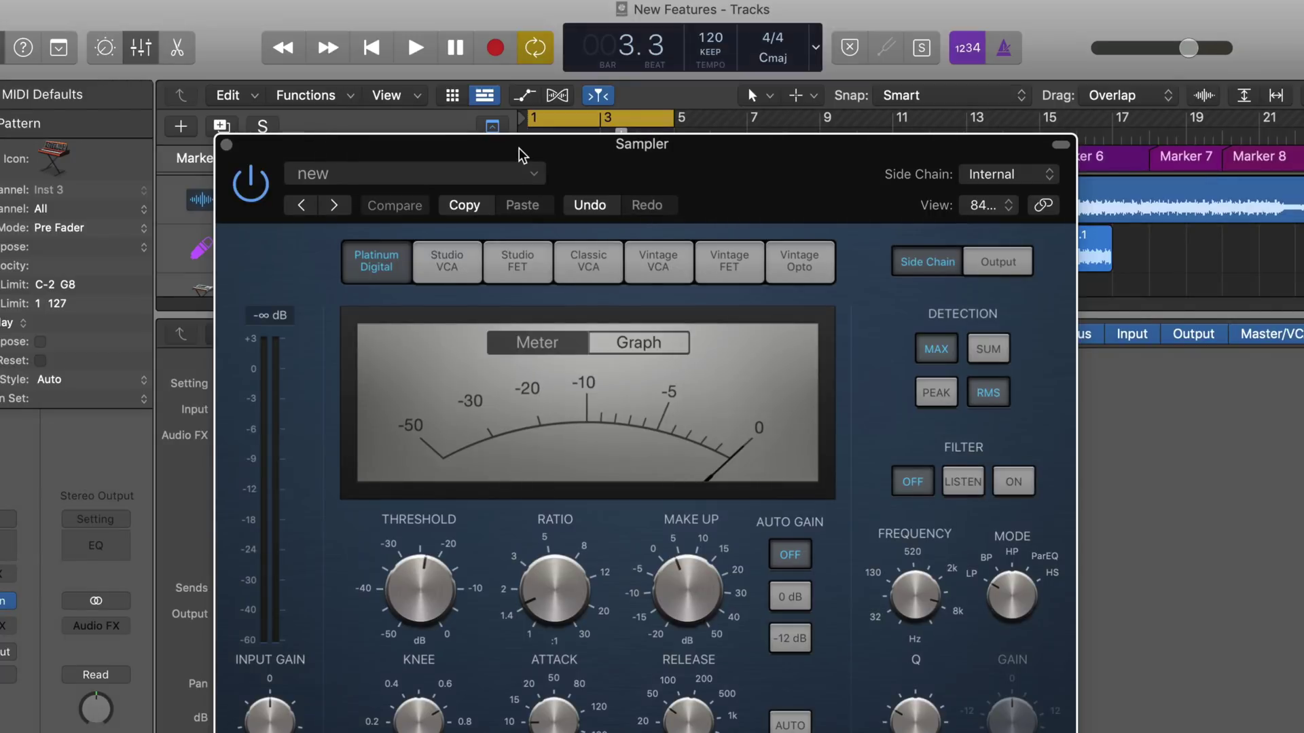
- Examine the Side Chain source categories of the Sampler channel's Compressor, and close the plug-in window
{"action": "left_click_drag", "start_coordinate": [519, 140], "coordinate": [337, 36]}
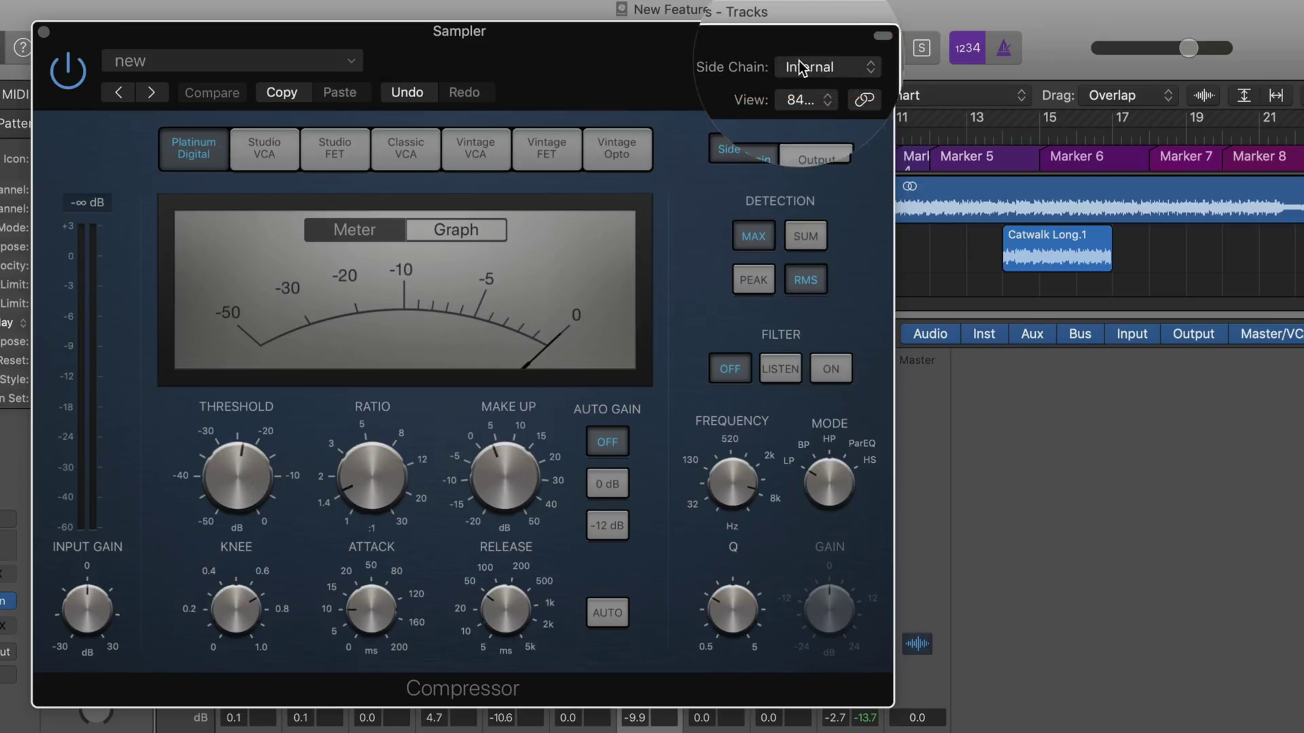
{"action": "left_click", "coordinate": [801, 68]}
{"action": "mouse_move", "coordinate": [823, 113]}
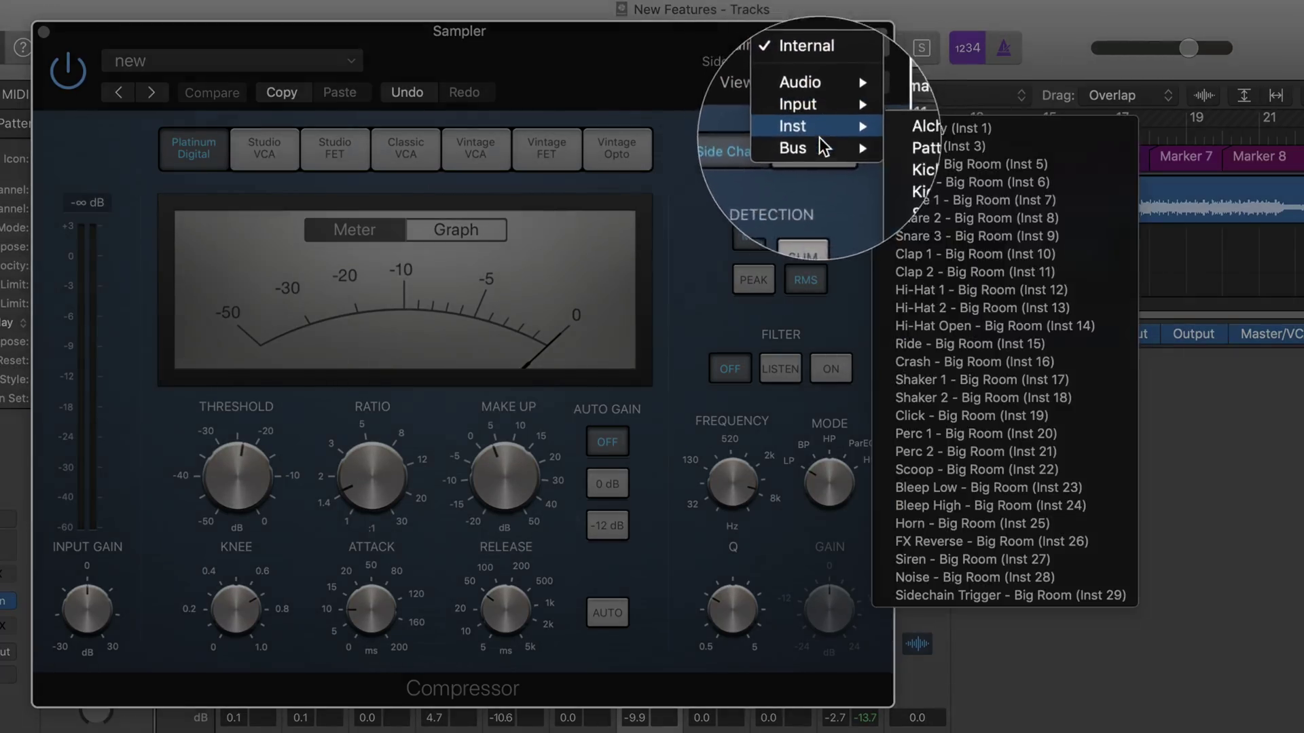
{"action": "mouse_move", "coordinate": [823, 148]}
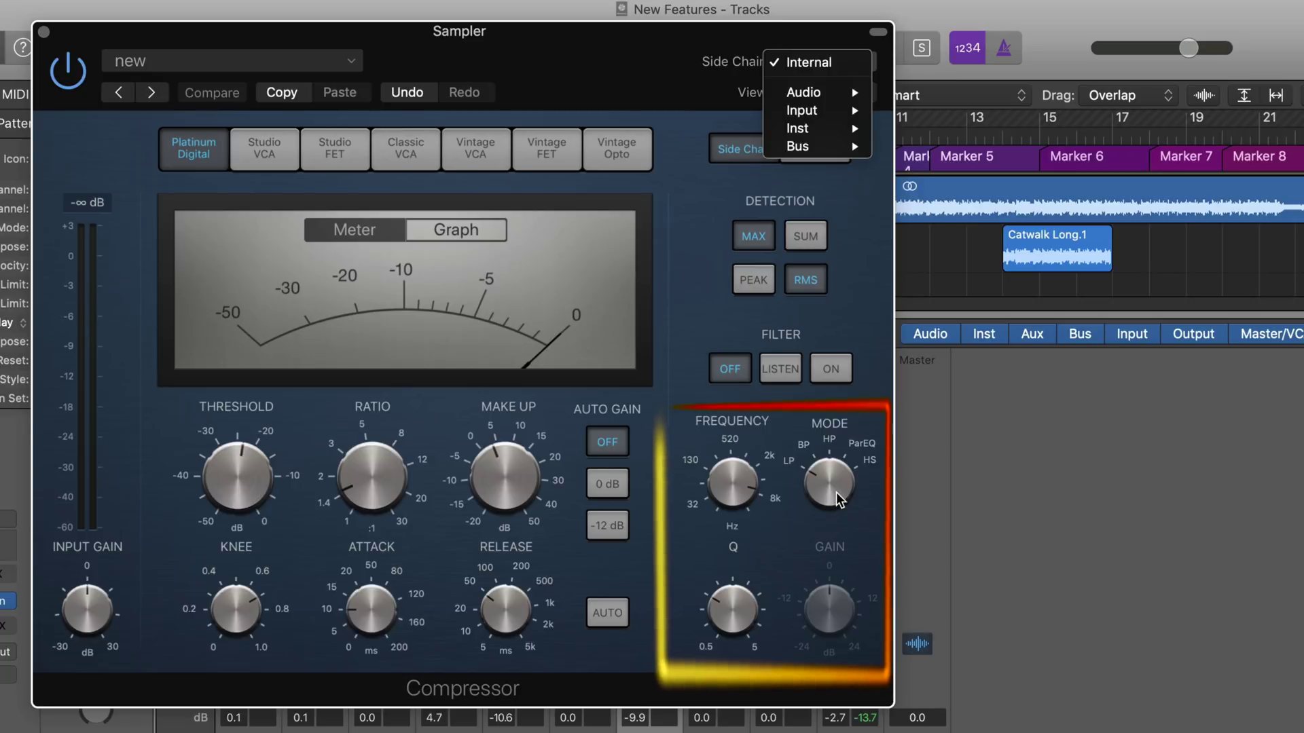
{"action": "key", "text": "Escape"}
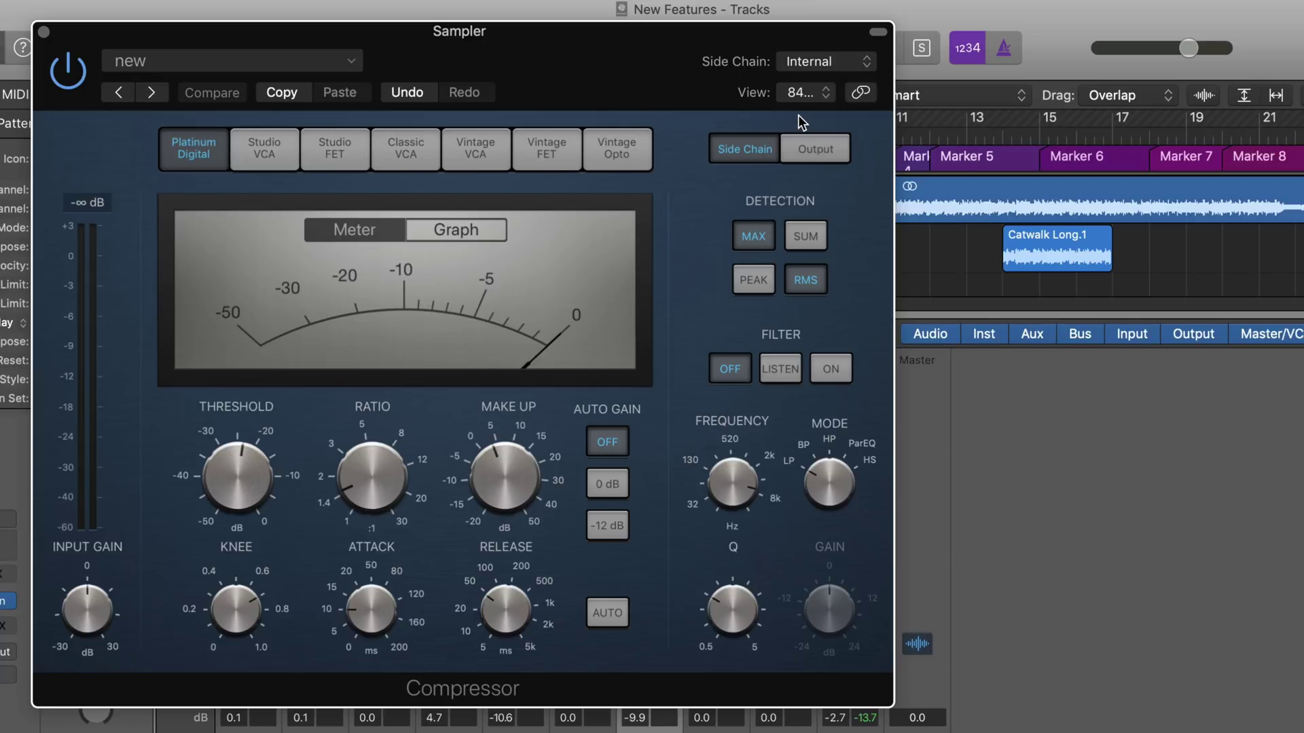
{"action": "left_click", "coordinate": [842, 66]}
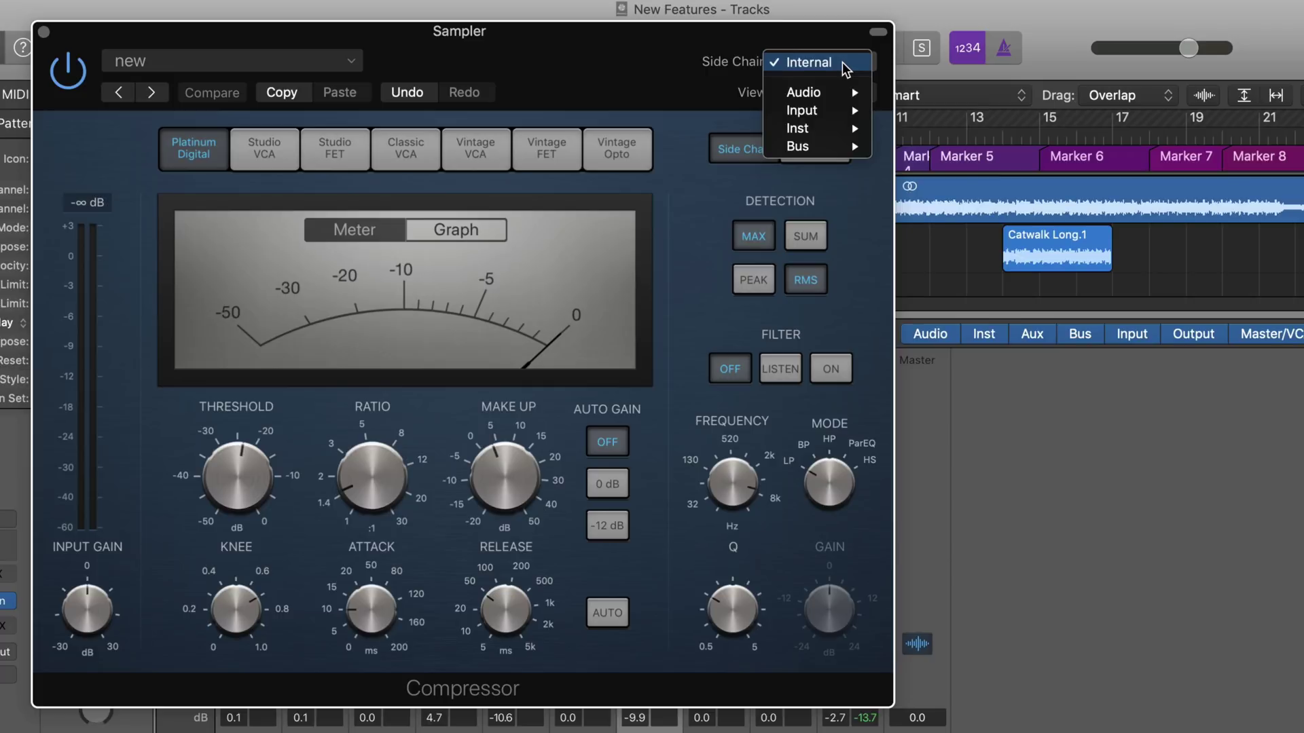
{"action": "left_click", "coordinate": [800, 427]}
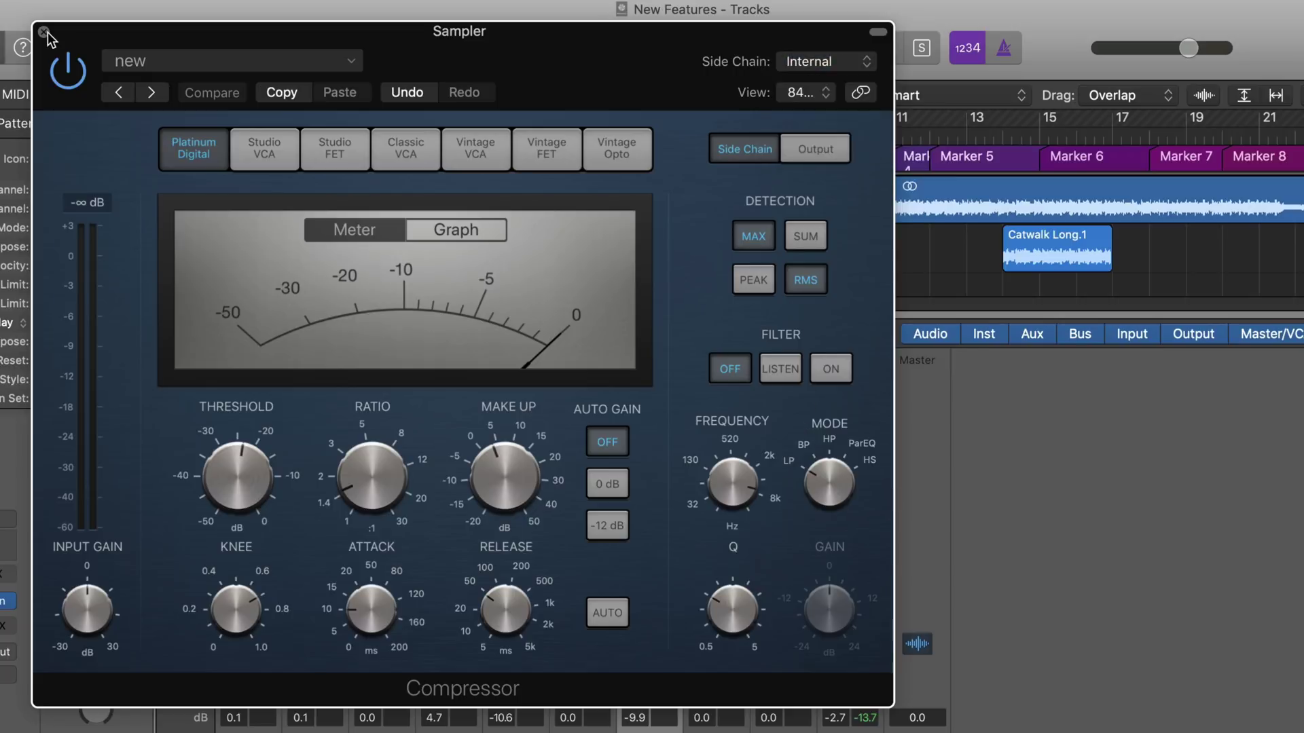
{"action": "left_click", "coordinate": [44, 32]}
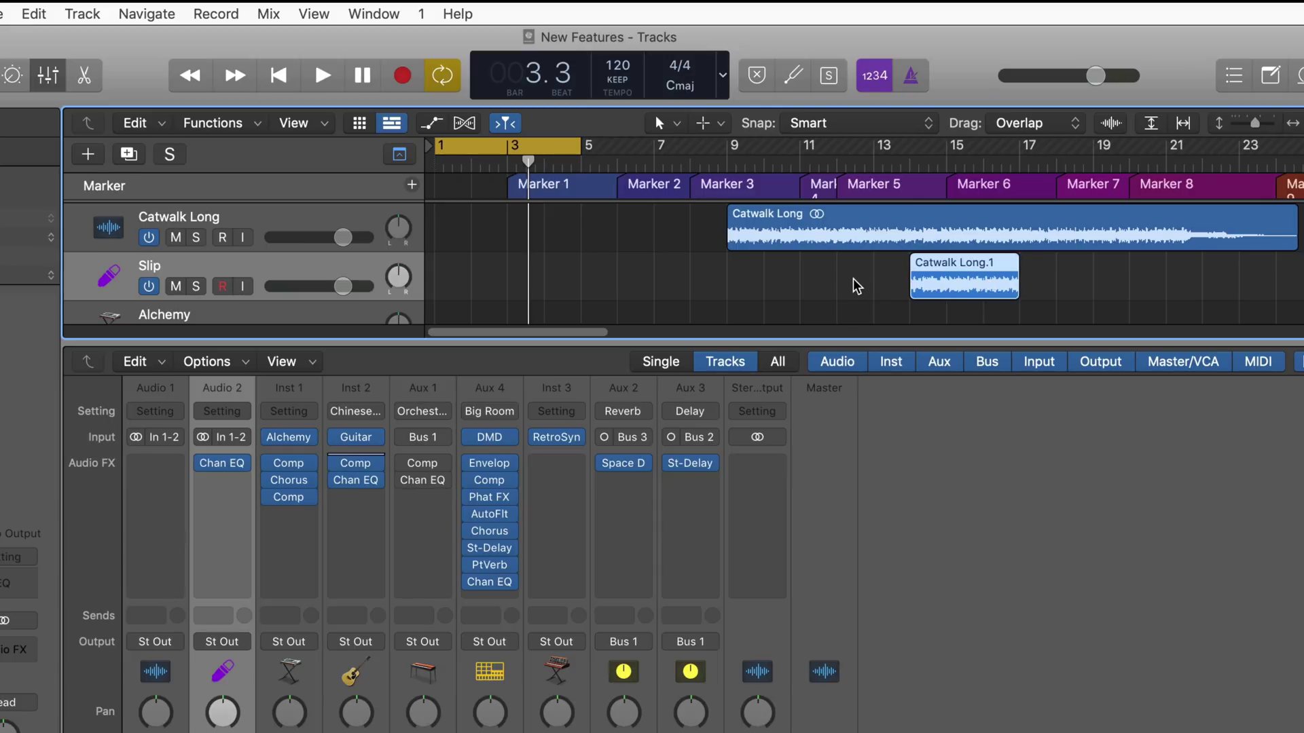
- Select the Catwalk Long.1 region on the Slip track and examine the Move commands, including Slip and Rotate
{"action": "left_click", "coordinate": [965, 281]}
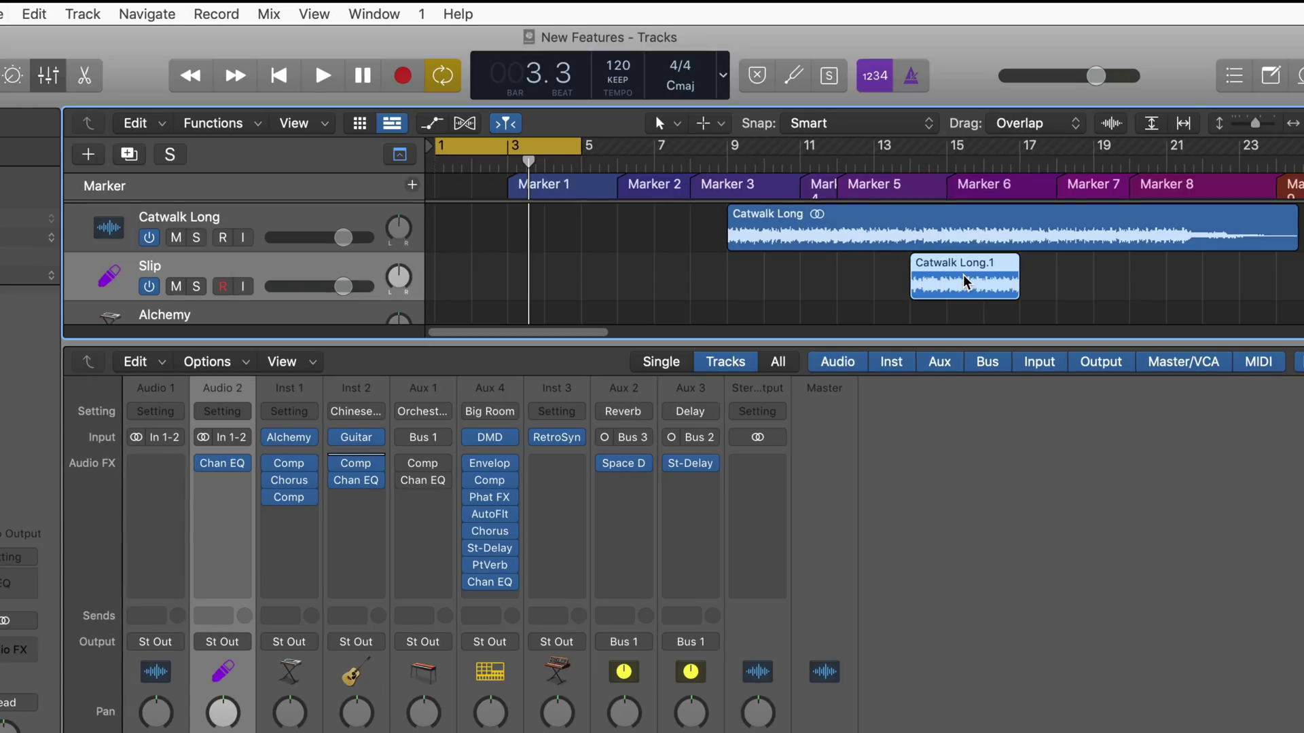
{"action": "left_click", "coordinate": [3, 13]}
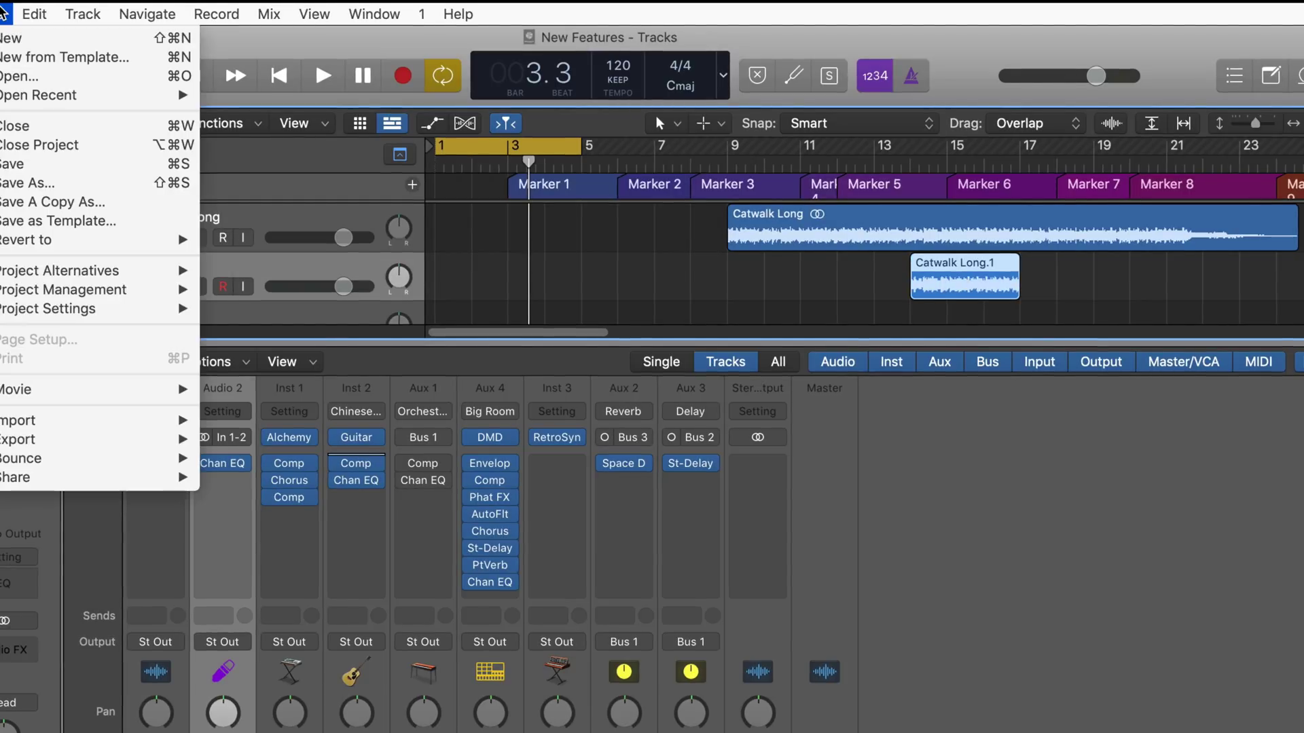
{"action": "left_click", "coordinate": [934, 284]}
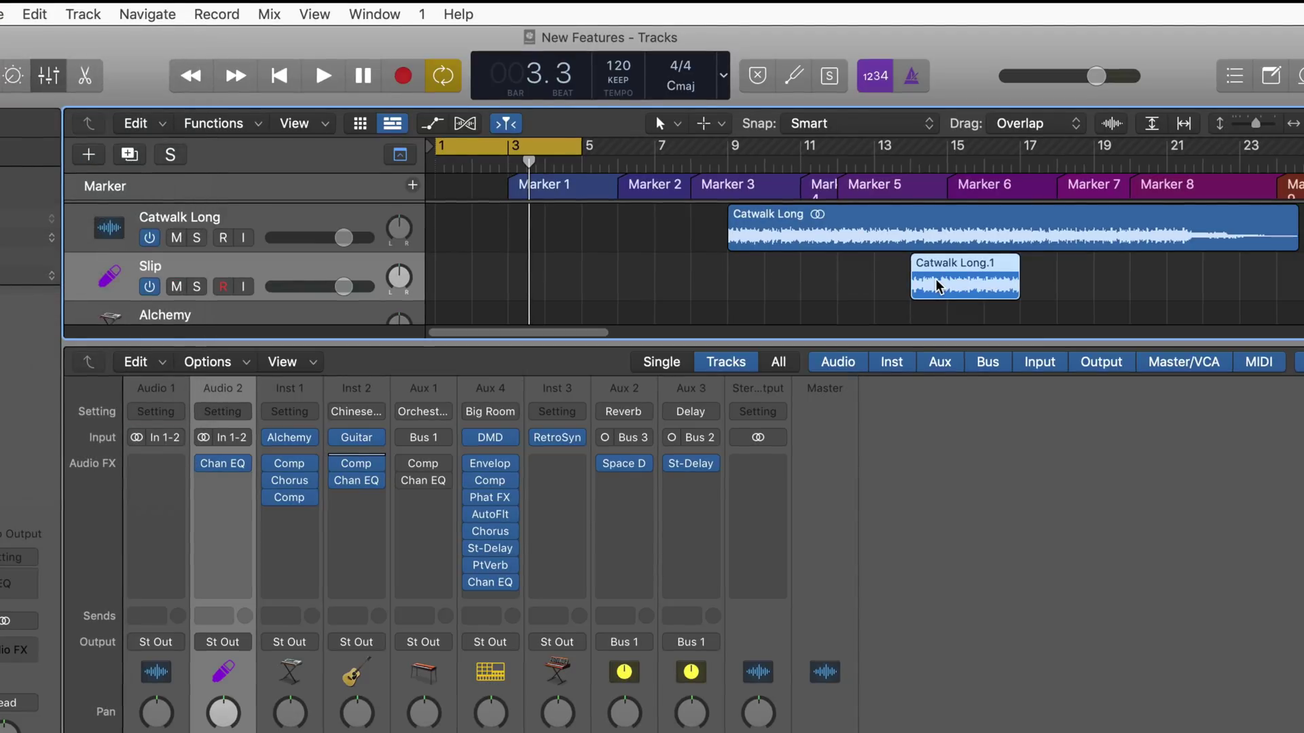
{"action": "left_click", "coordinate": [36, 15]}
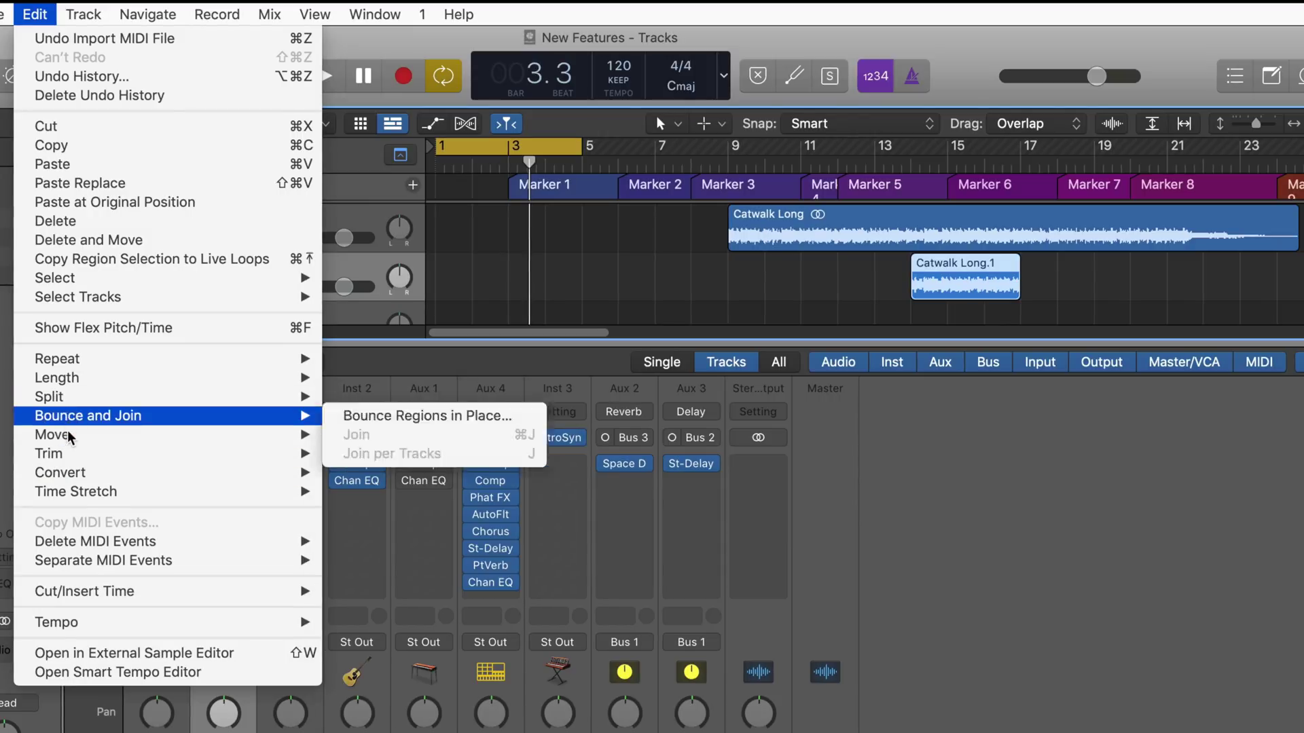
{"action": "mouse_move", "coordinate": [70, 438]}
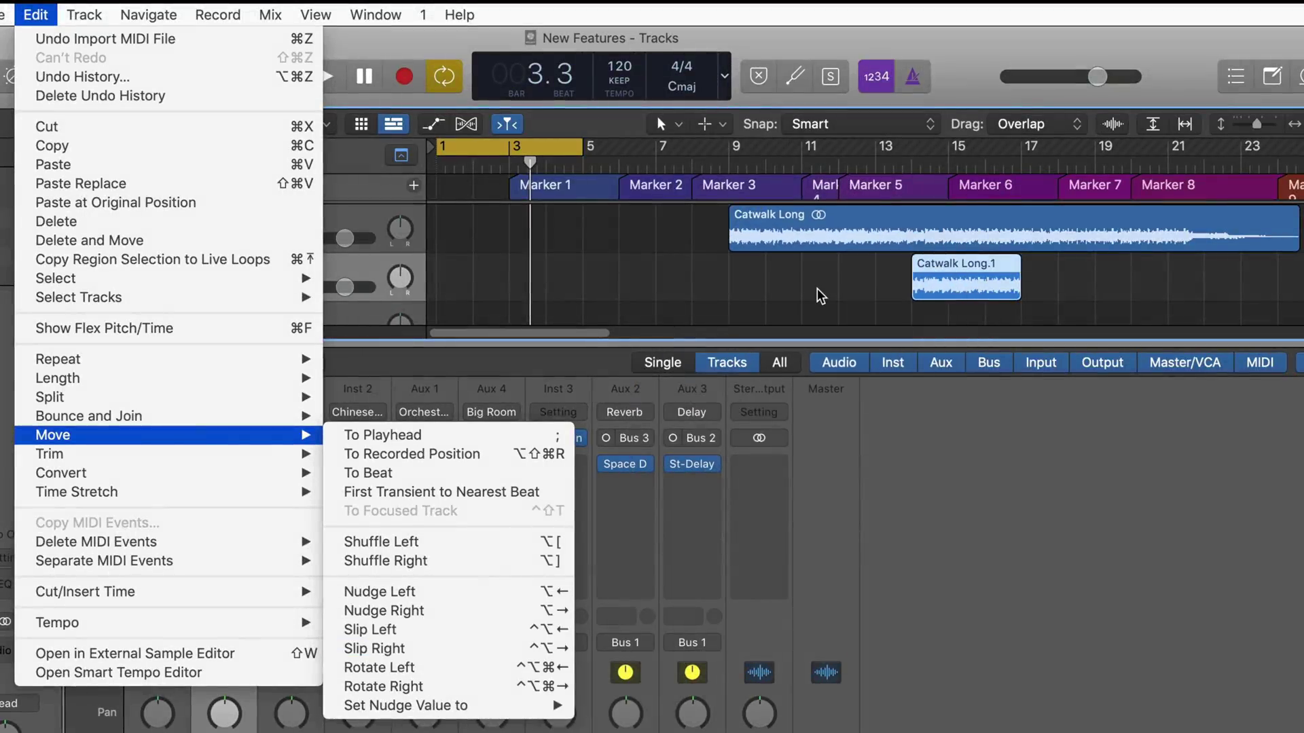
{"action": "left_click", "coordinate": [944, 285]}
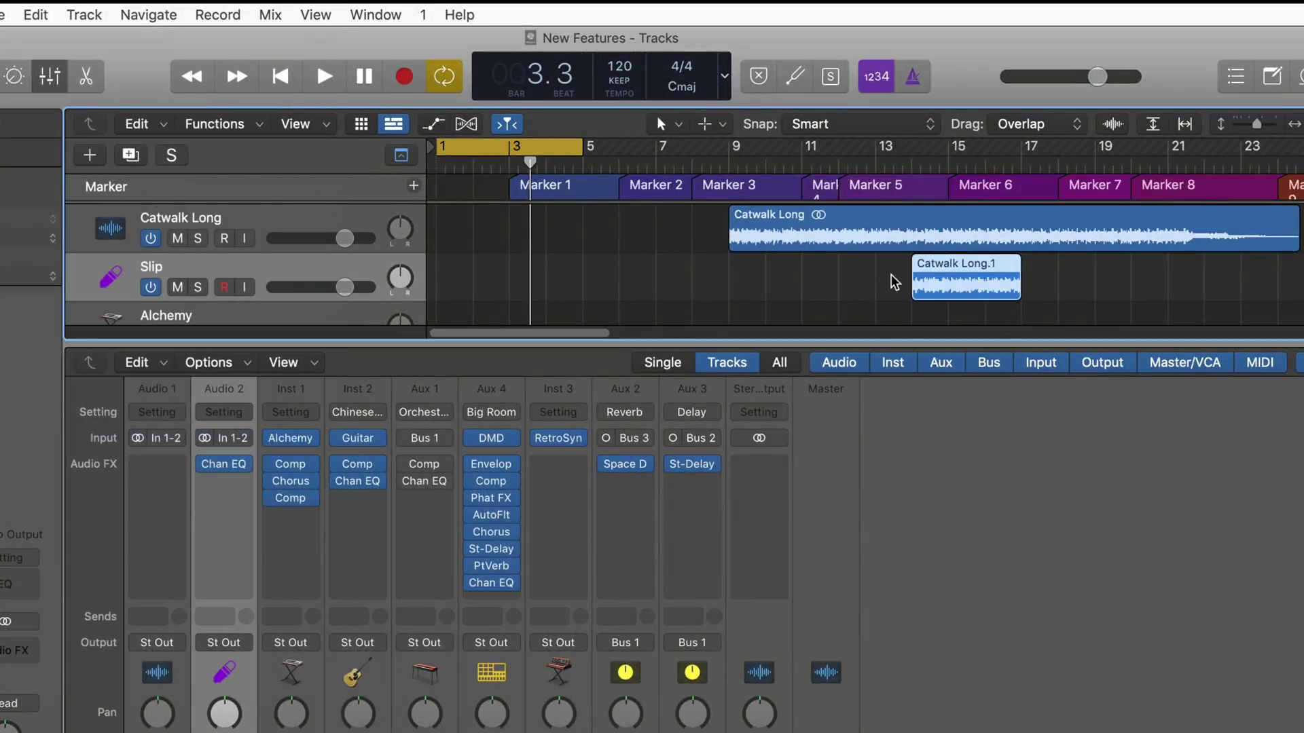
- Trim the end of the Catwalk Long.1 region back to about three quarters through bar 16
{"action": "mouse_move", "coordinate": [946, 287]}
{"action": "left_mouse_down"}
{"action": "mouse_move", "coordinate": [887, 283]}
{"action": "mouse_move", "coordinate": [1033, 282]}
{"action": "mouse_move", "coordinate": [888, 291]}
{"action": "mouse_move", "coordinate": [978, 285]}
{"action": "mouse_move", "coordinate": [942, 290]}
{"action": "left_mouse_up"}
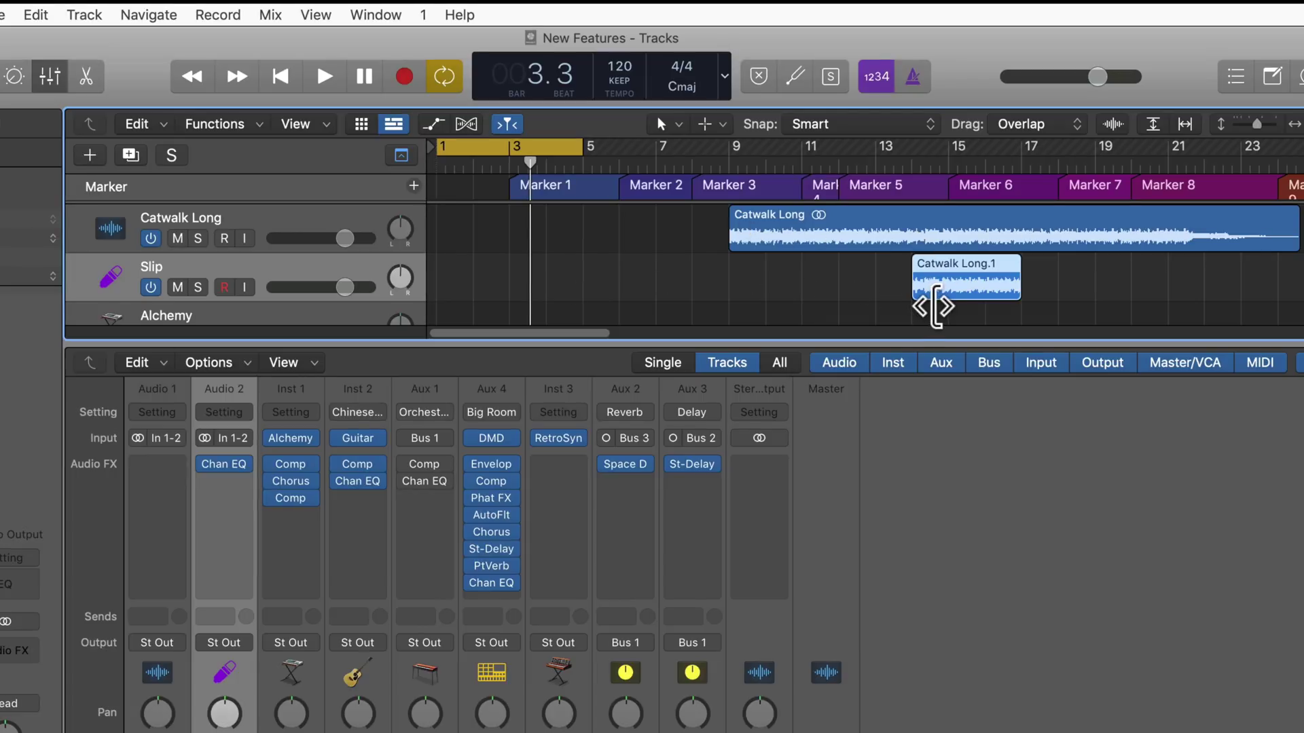
{"action": "mouse_move", "coordinate": [935, 307]}
{"action": "left_mouse_down"}
{"action": "mouse_move", "coordinate": [781, 306]}
{"action": "mouse_move", "coordinate": [918, 313]}
{"action": "left_mouse_up"}
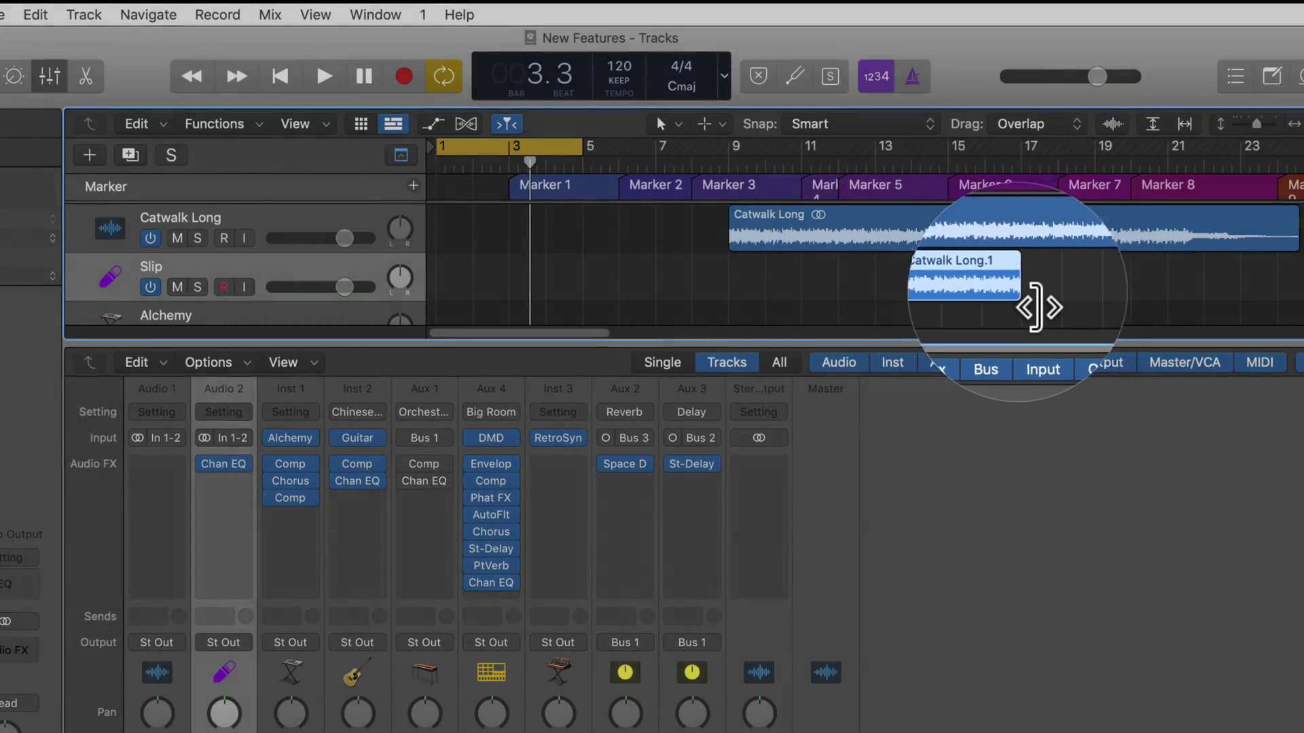
{"action": "mouse_move", "coordinate": [1025, 303]}
{"action": "left_mouse_down"}
{"action": "mouse_move", "coordinate": [1262, 313]}
{"action": "mouse_move", "coordinate": [994, 312]}
{"action": "mouse_move", "coordinate": [1011, 312]}
{"action": "left_mouse_up"}
{"action": "scroll", "coordinate": [835, 280], "scroll_direction": "up", "scroll_amount": 3}
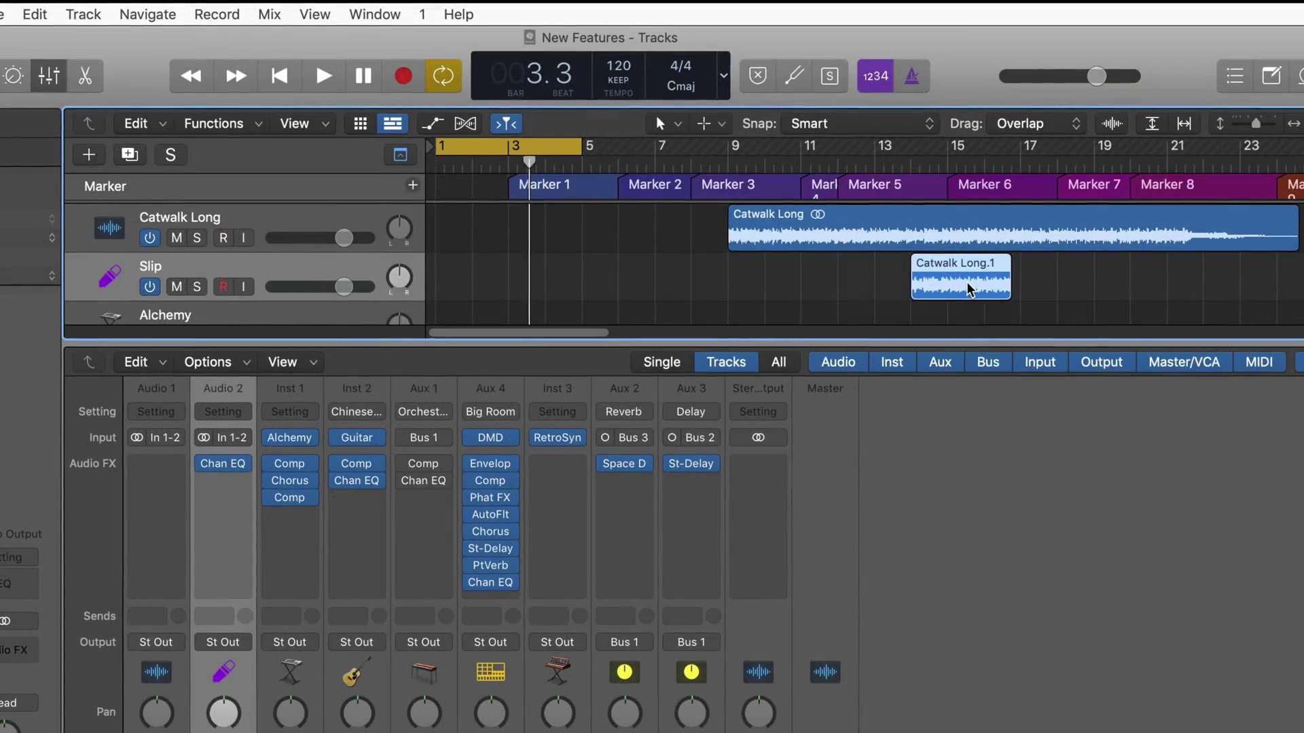
- Examine the Move commands for the selected Catwalk Long.1 region, including Nudge, Slip, Rotate and Set Nudge Value to
{"action": "mouse_move", "coordinate": [969, 289]}
{"action": "left_mouse_down"}
{"action": "mouse_move", "coordinate": [1083, 292]}
{"action": "mouse_move", "coordinate": [924, 292]}
{"action": "mouse_move", "coordinate": [1005, 296]}
{"action": "mouse_move", "coordinate": [968, 292]}
{"action": "left_mouse_up"}
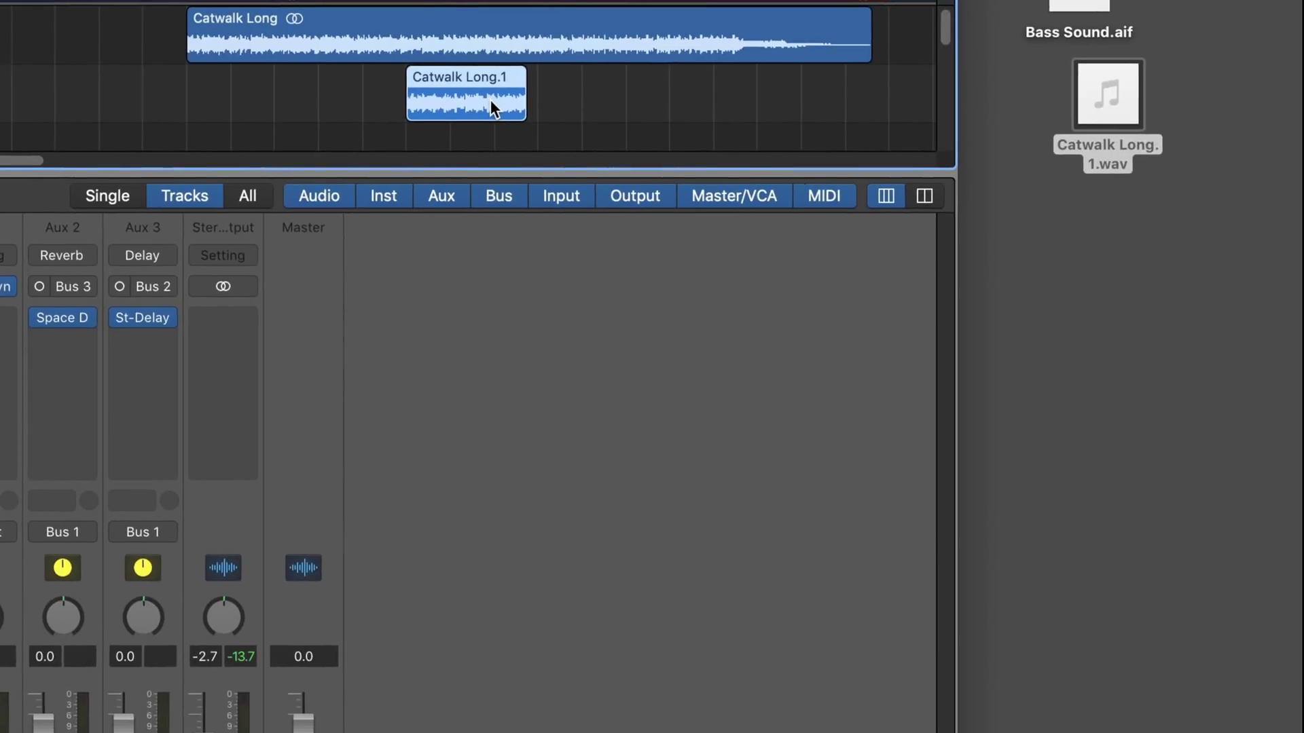
{"action": "right_click", "coordinate": [875, 157]}
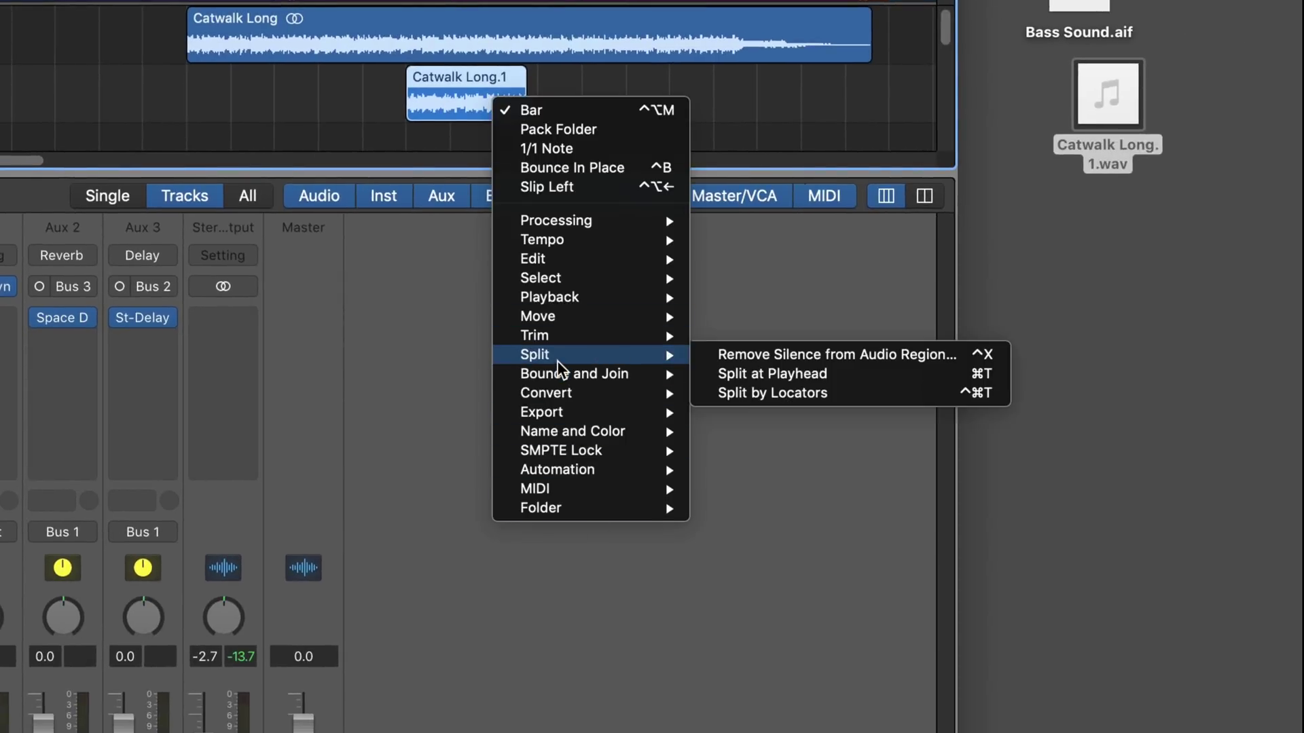
{"action": "mouse_move", "coordinate": [569, 384]}
{"action": "mouse_move", "coordinate": [558, 317]}
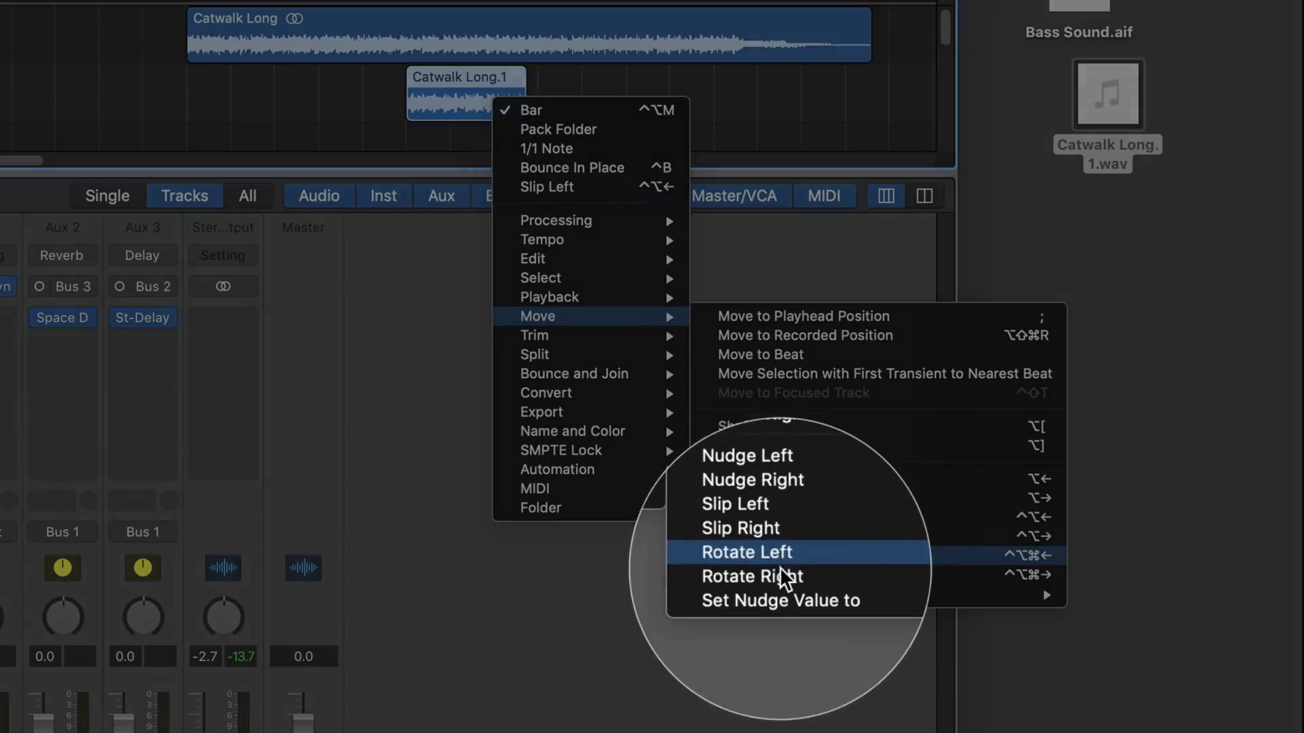
{"action": "mouse_move", "coordinate": [793, 599]}
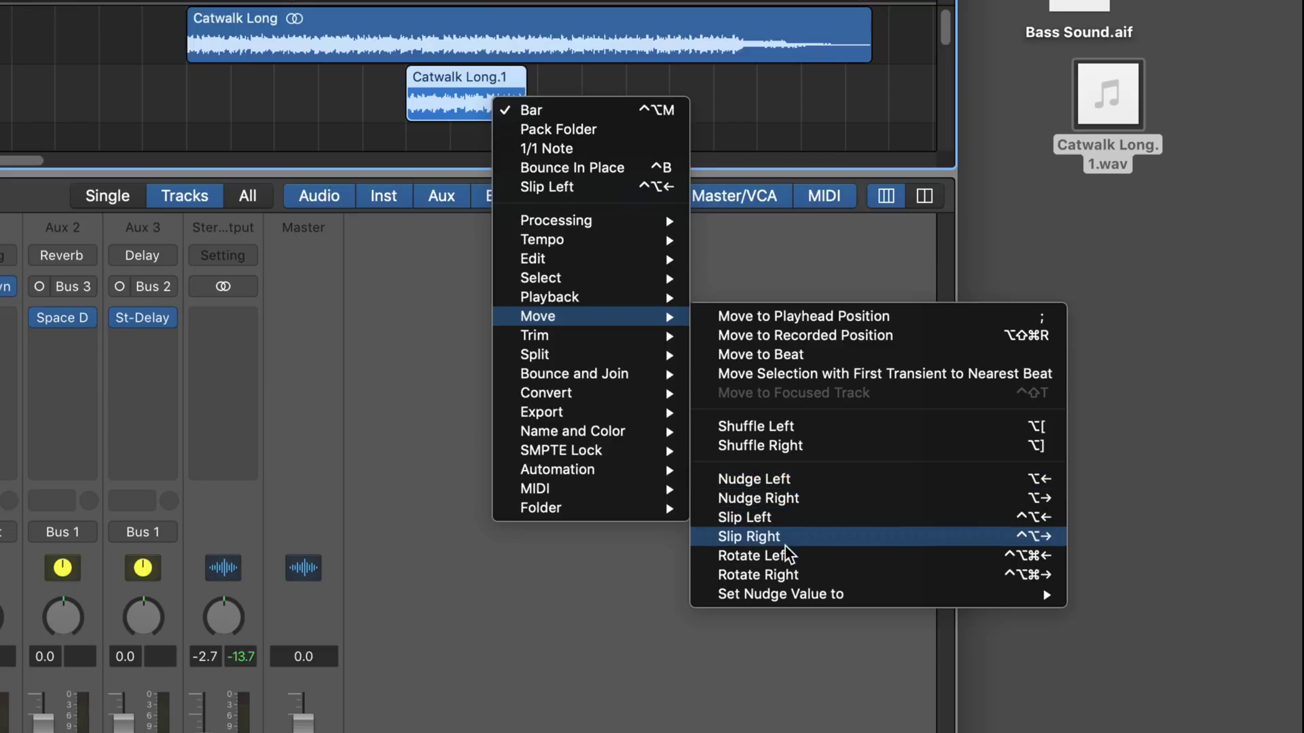
{"action": "left_click", "coordinate": [358, 111]}
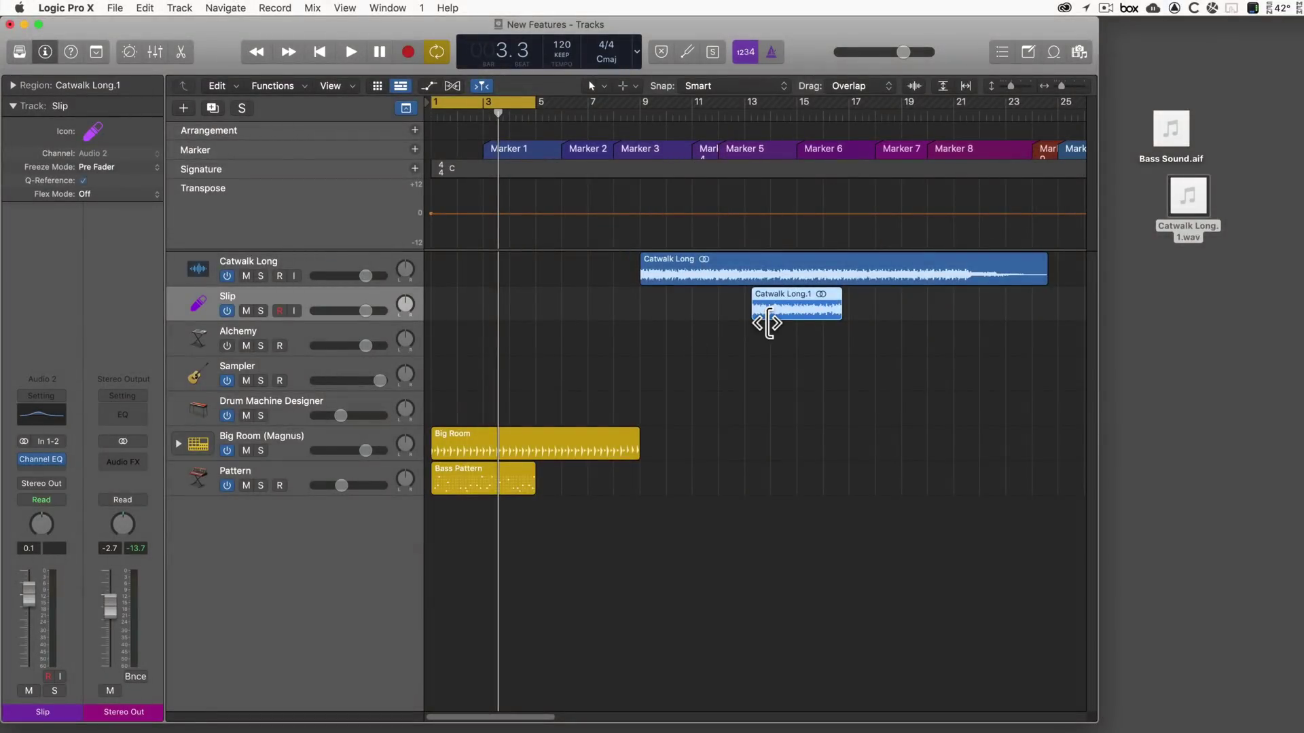
- Adjust the Catwalk Long.1 region on the Slip track so that it spans bar 14 to bar 18
{"action": "mouse_move", "coordinate": [768, 323]}
{"action": "left_mouse_down"}
{"action": "mouse_move", "coordinate": [708, 331]}
{"action": "mouse_move", "coordinate": [775, 334]}
{"action": "mouse_move", "coordinate": [736, 338]}
{"action": "mouse_move", "coordinate": [763, 337]}
{"action": "left_mouse_up"}
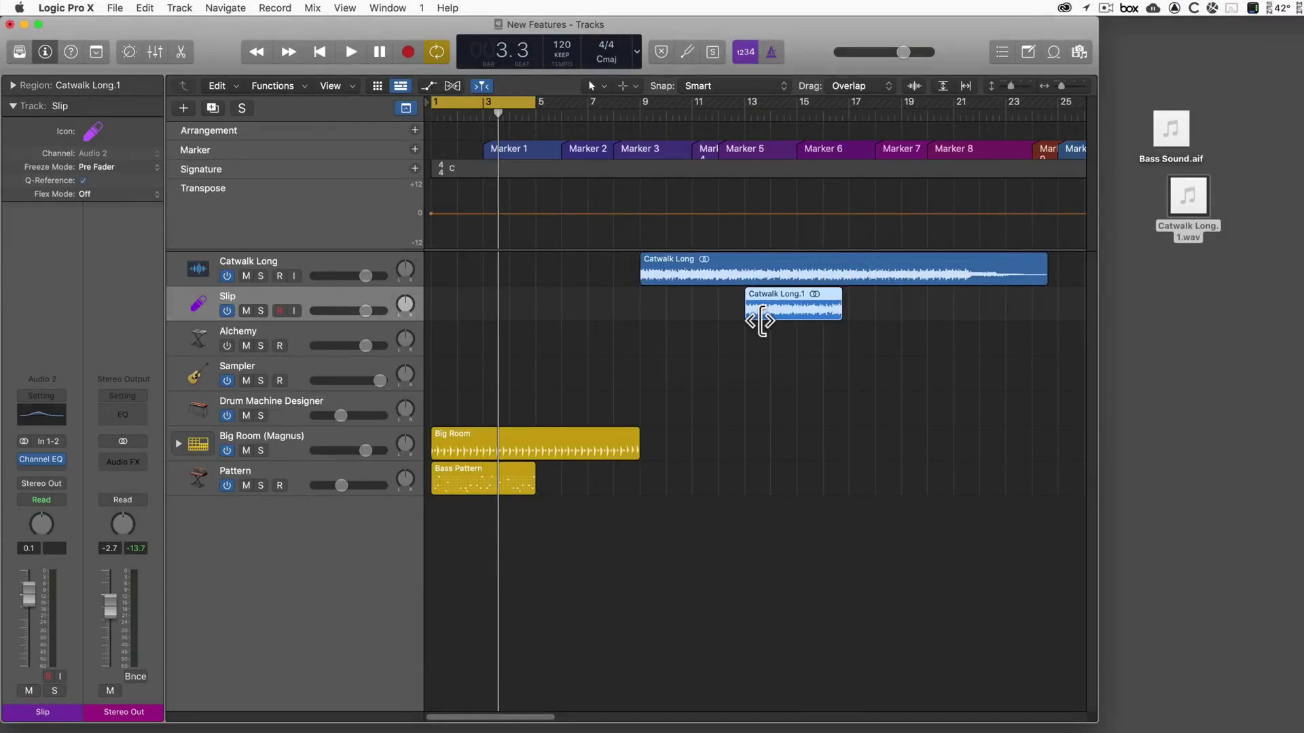
{"action": "left_click_drag", "start_coordinate": [761, 320], "coordinate": [788, 322]}
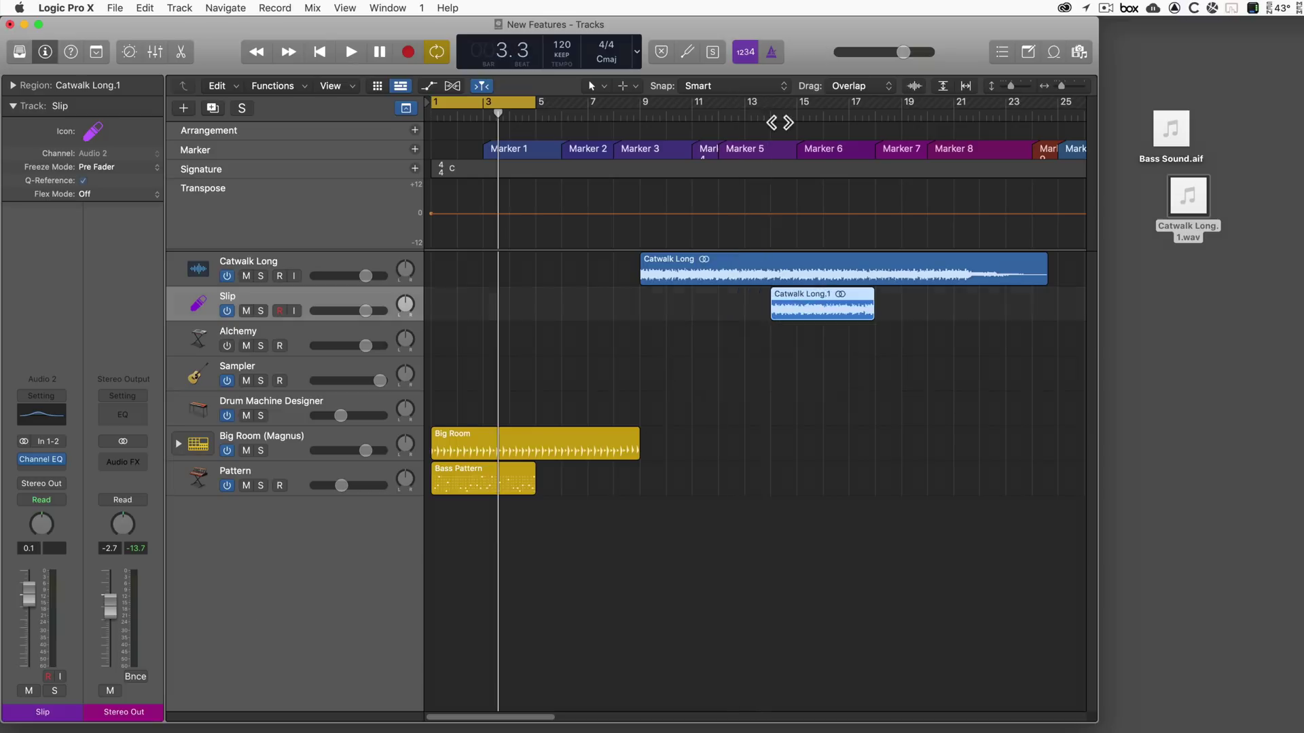
- Hide the global tracks and change the Catwalk Long track's icon to the single-color maraca from the Percussion category
{"action": "key", "text": "g"}
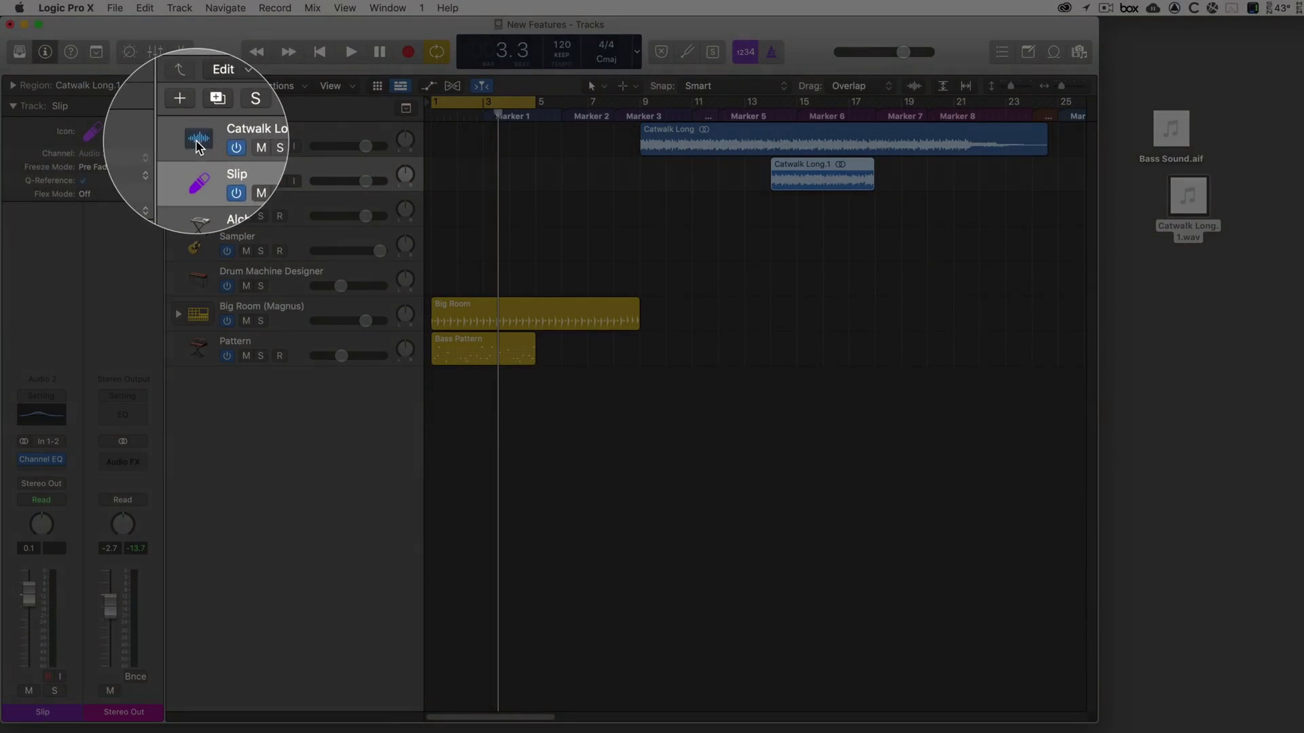
{"action": "left_click", "coordinate": [196, 140]}
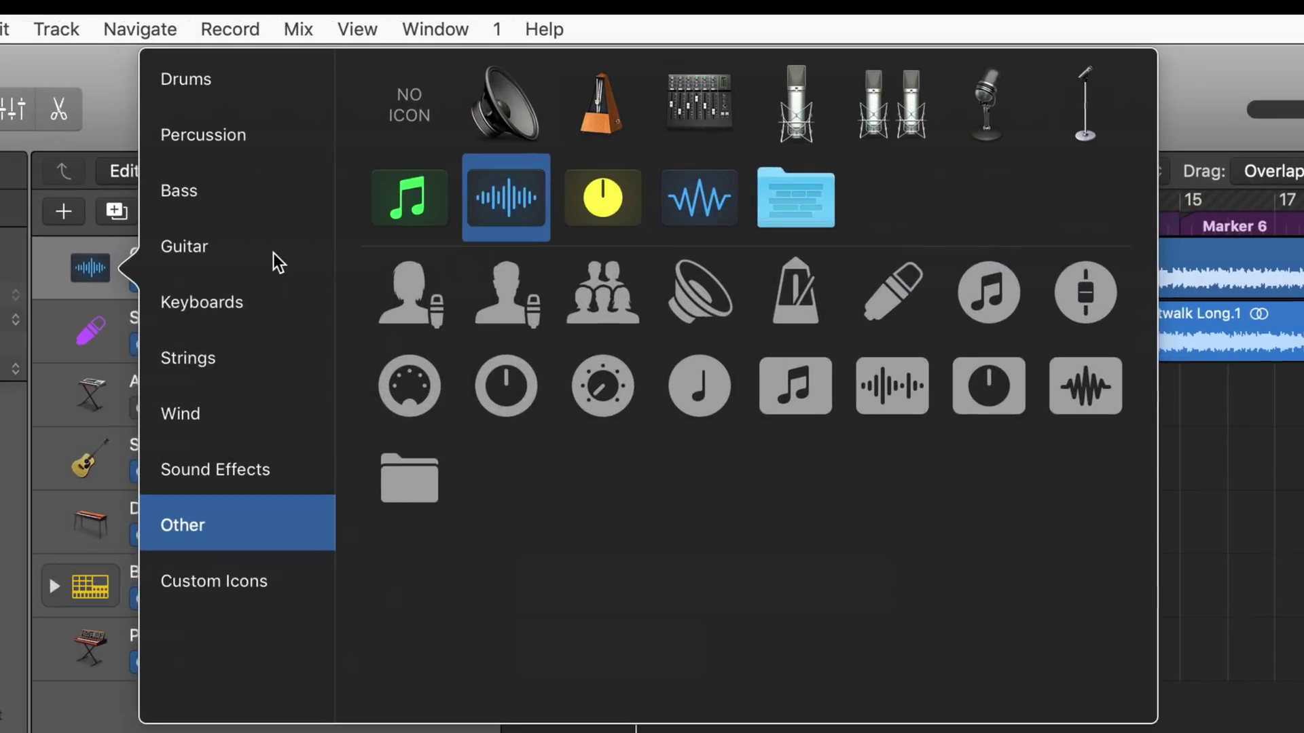
{"action": "left_click", "coordinate": [215, 294]}
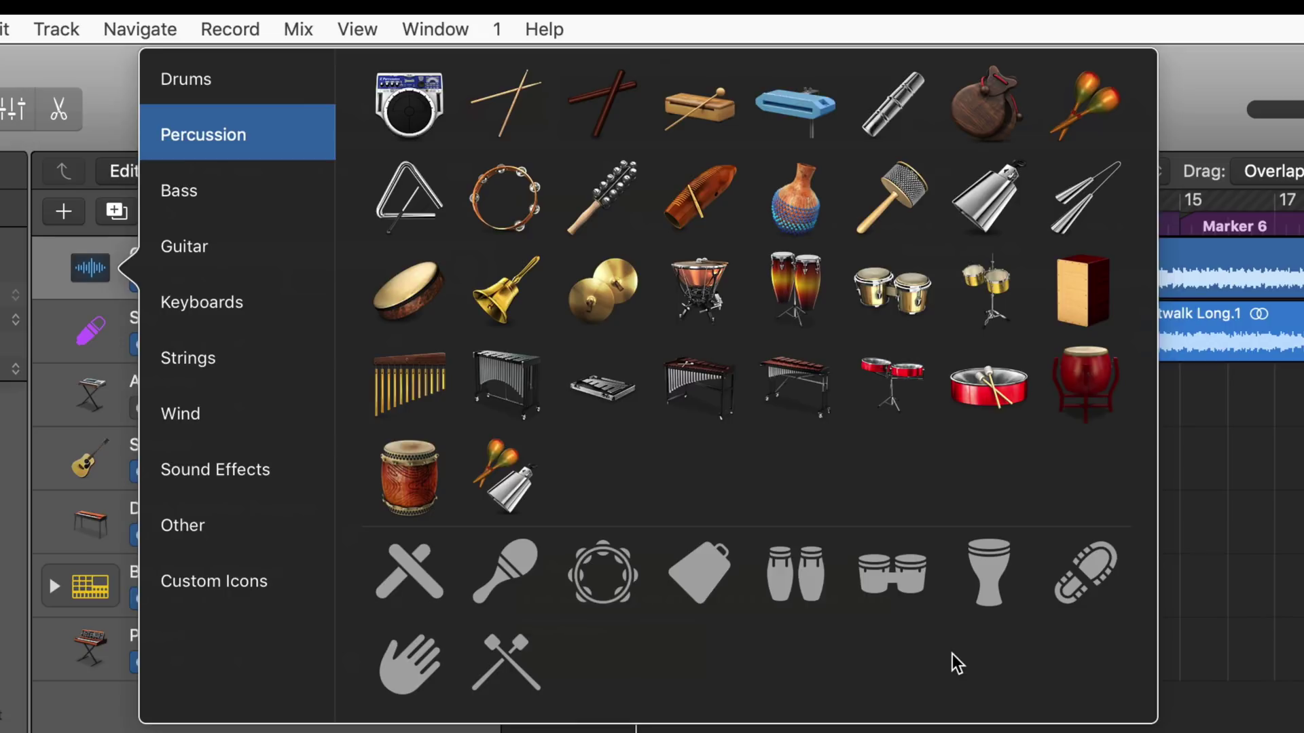
{"action": "left_click", "coordinate": [506, 570]}
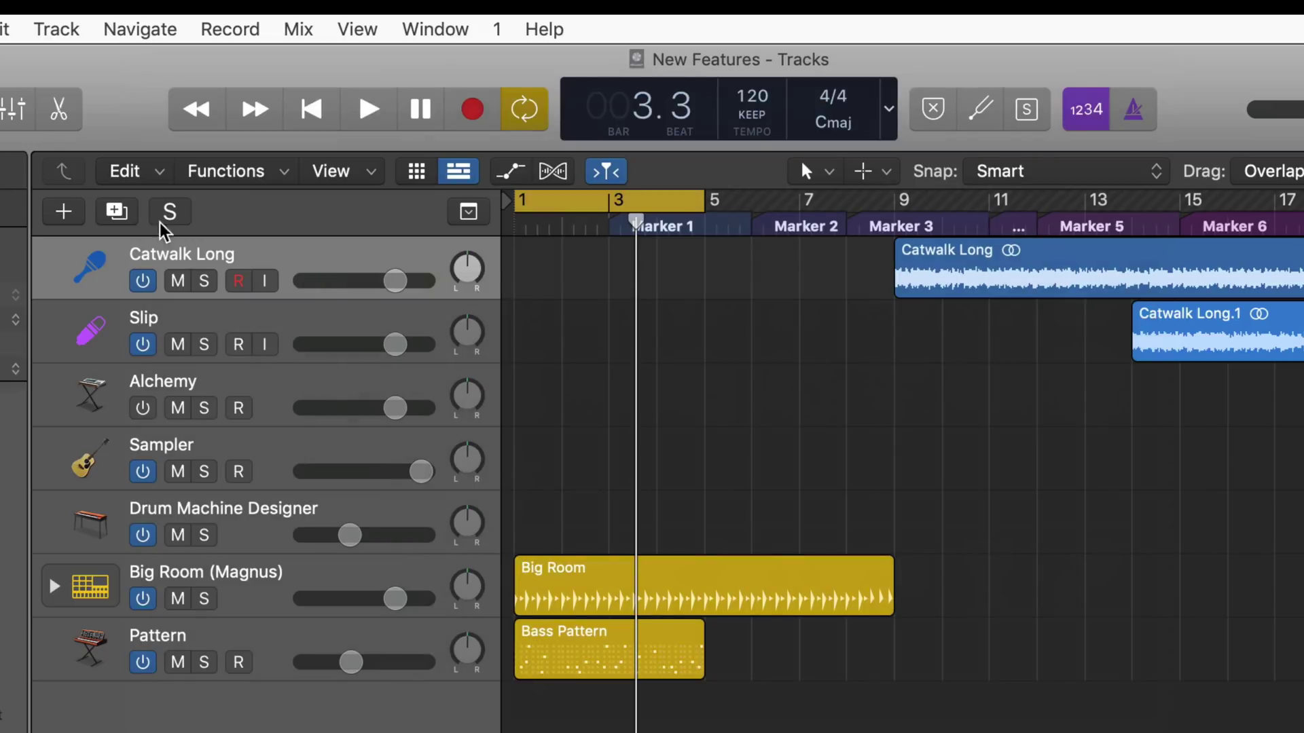
- Select the Slip track and view its icon choices in the Other category without picking a new icon
{"action": "left_click", "coordinate": [166, 314]}
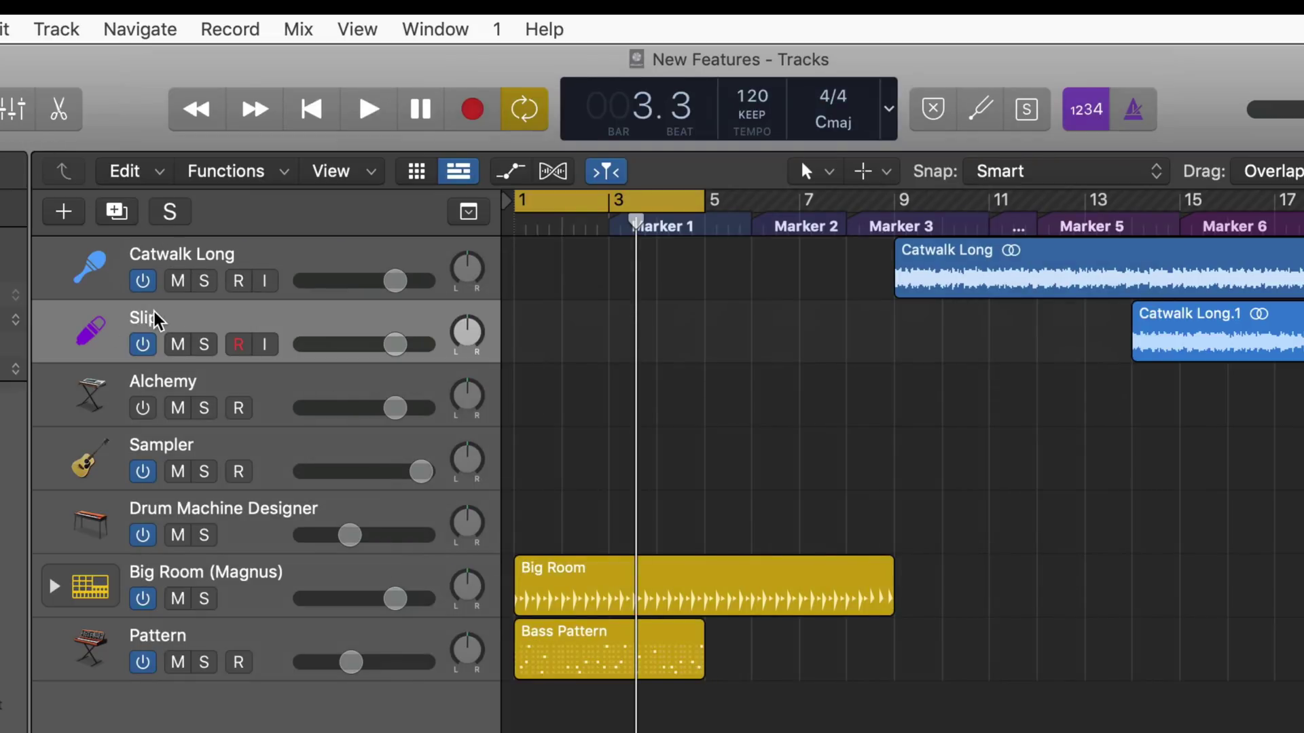
{"action": "right_click", "coordinate": [93, 331]}
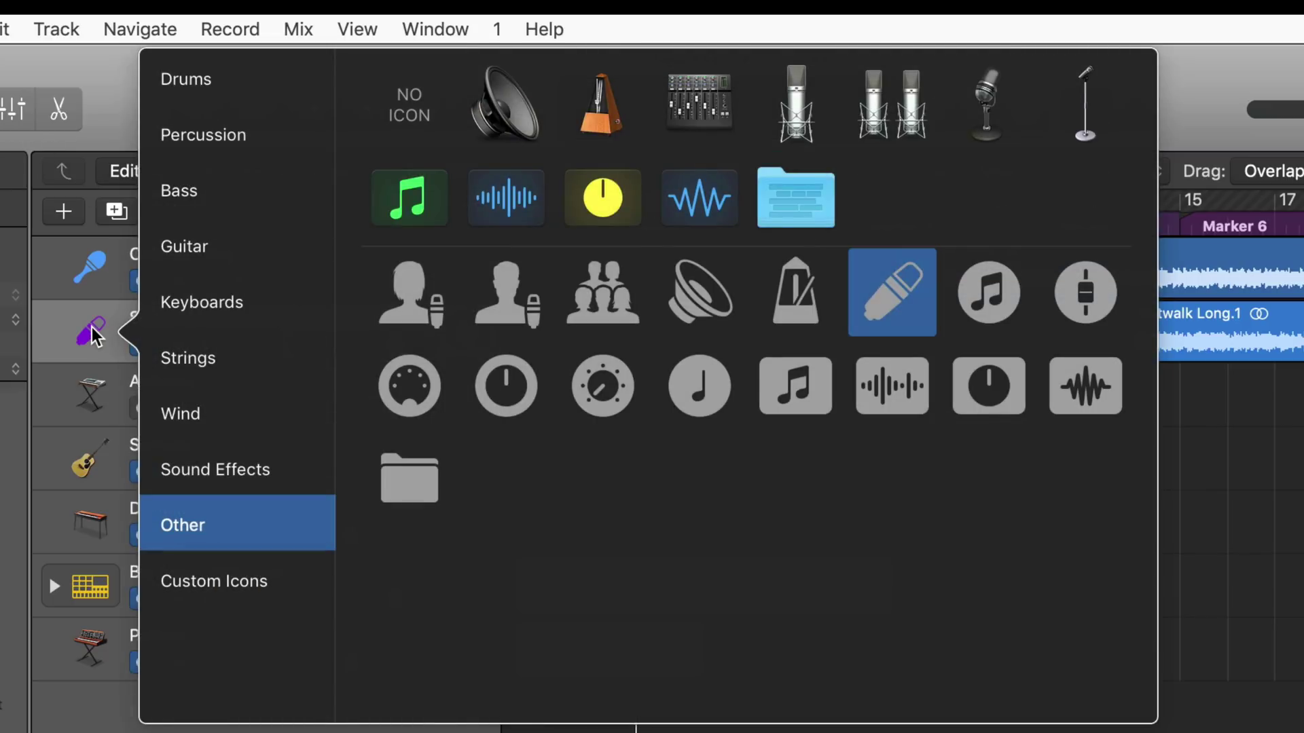
{"action": "key", "text": "Escape"}
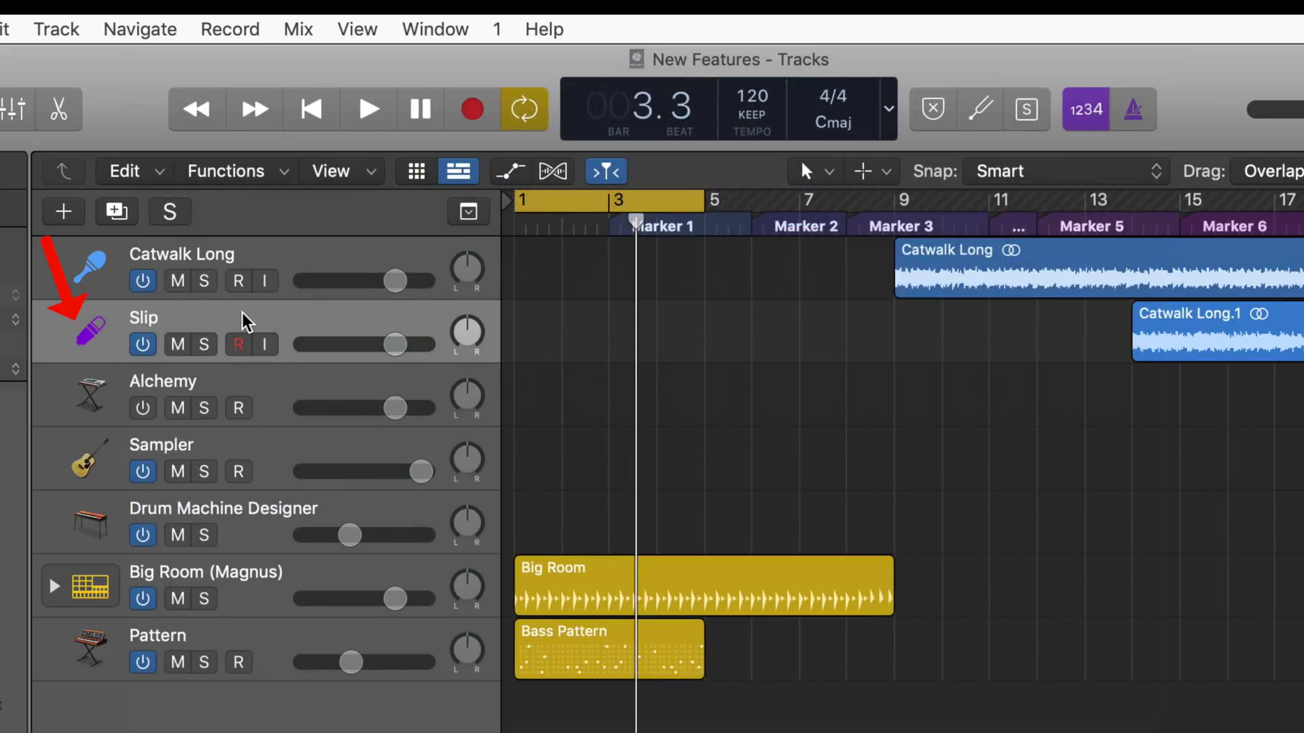
- Try several palette colors on the Slip track's icon, finishing with bright magenta, and select the Catwalk Long track
{"action": "key", "text": "alt+c"}
{"action": "left_click", "coordinate": [202, 426]}
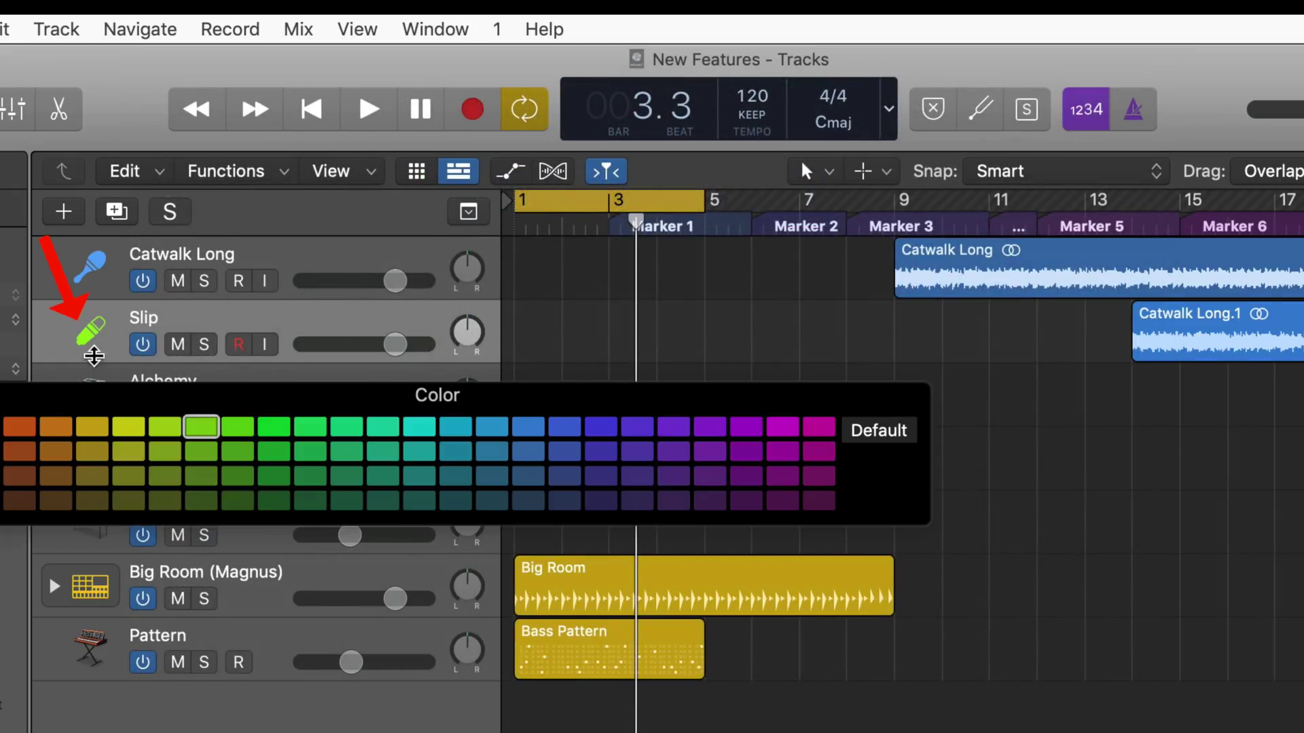
{"action": "left_click", "coordinate": [32, 429]}
{"action": "left_click", "coordinate": [273, 473]}
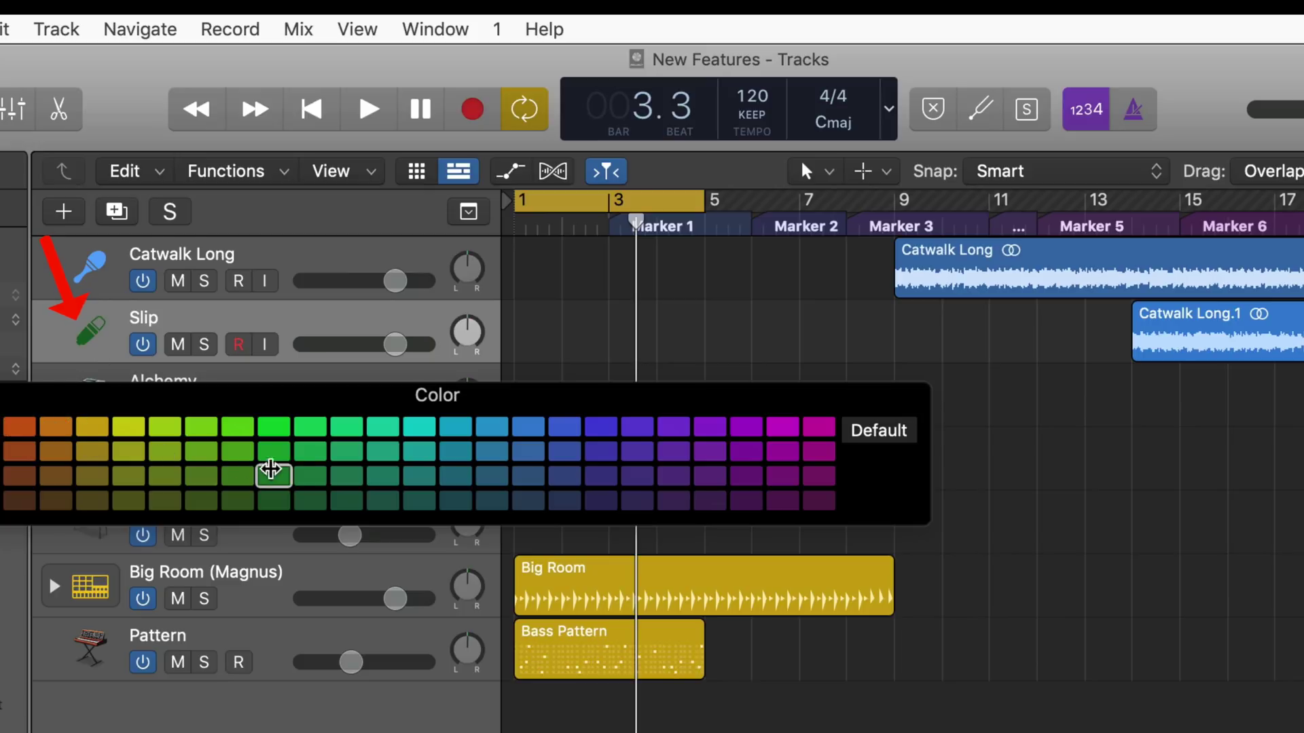
{"action": "left_click", "coordinate": [574, 470]}
{"action": "left_click", "coordinate": [675, 429]}
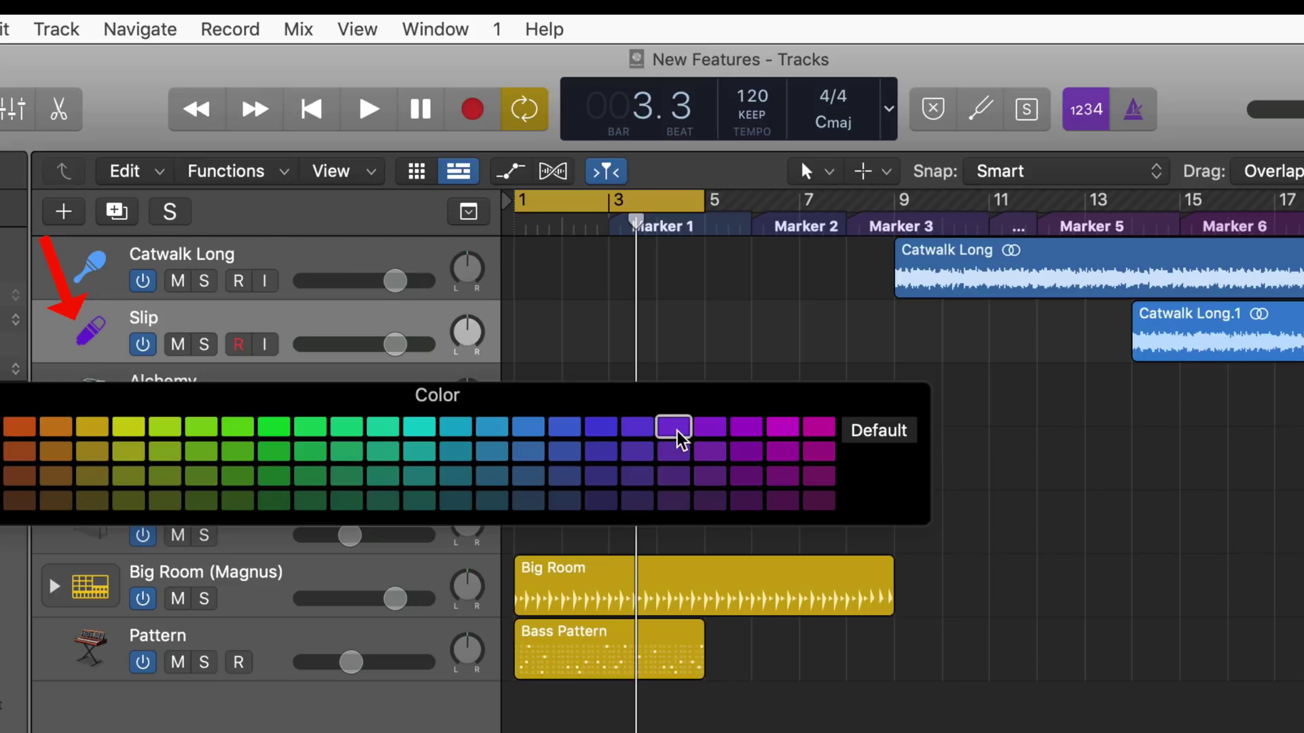
{"action": "left_click", "coordinate": [820, 428]}
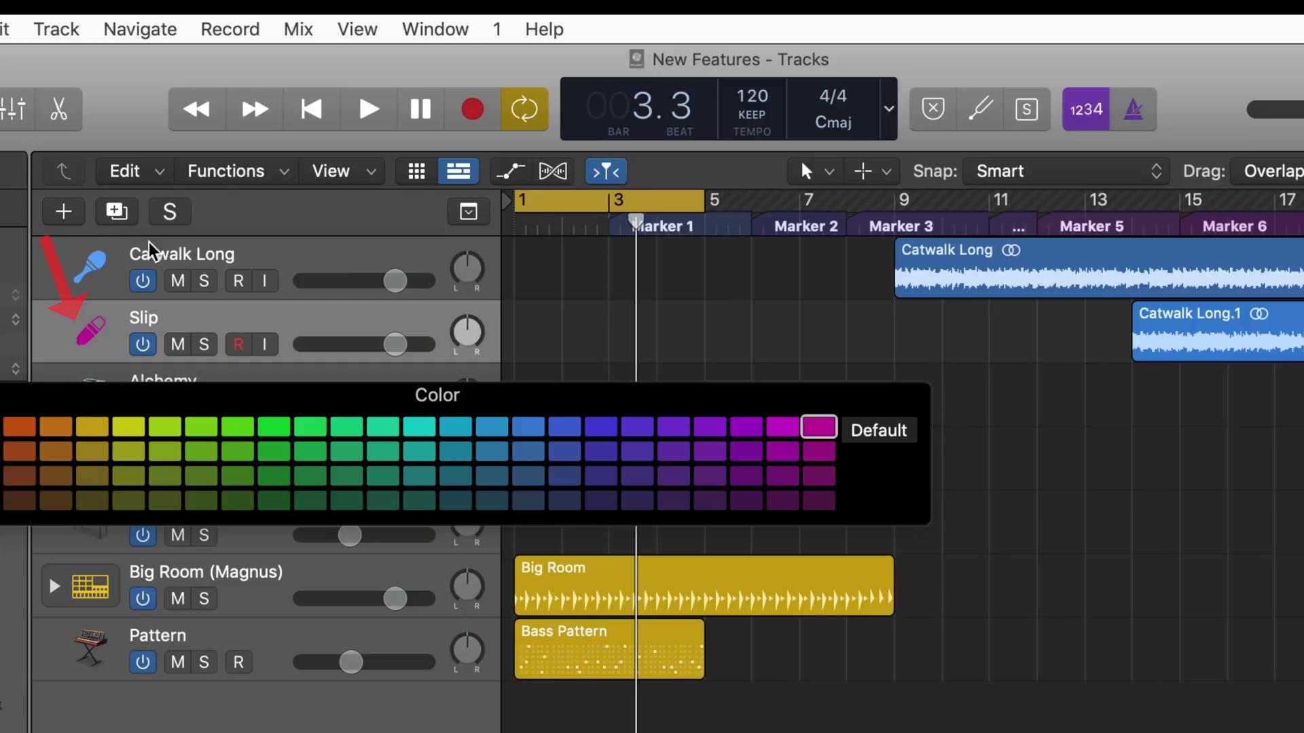
{"action": "left_click", "coordinate": [84, 265]}
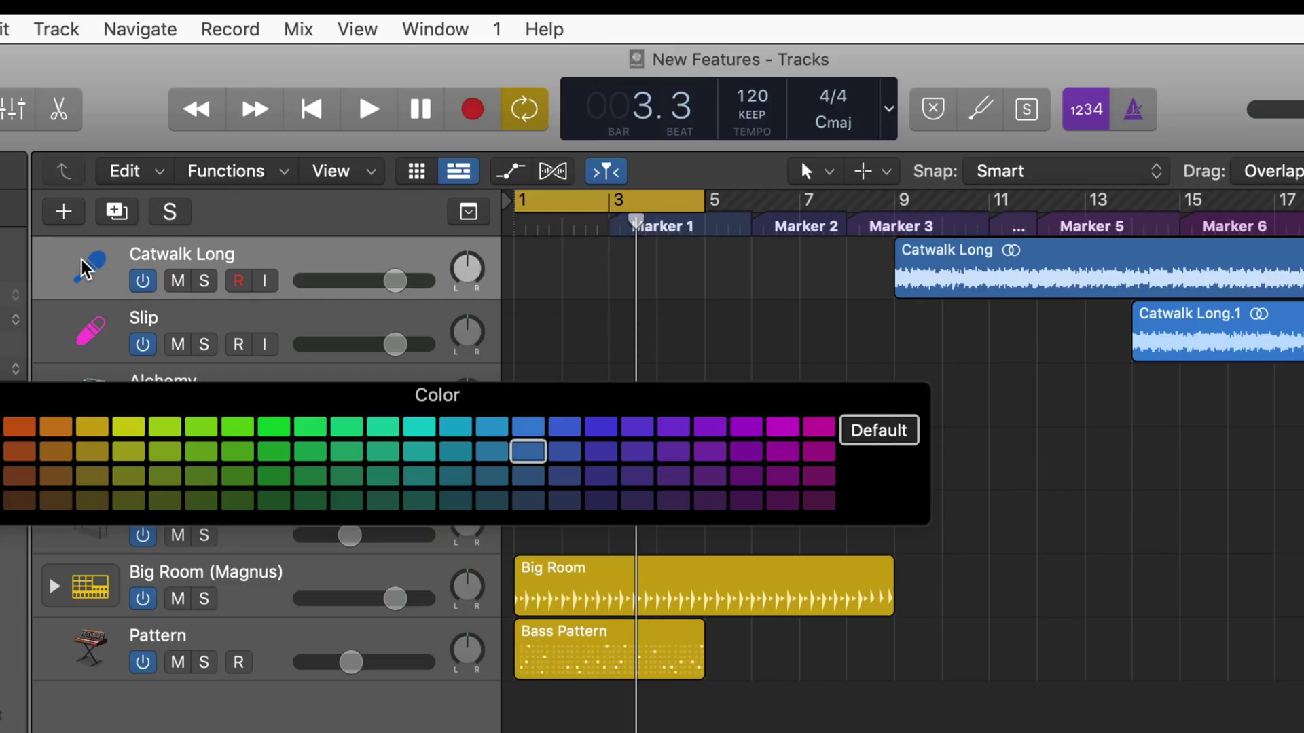
{"action": "left_click", "coordinate": [83, 265]}
- Open the Slip channel's Channel EQ and shift its gain scale down and back up above the original position
{"action": "left_click", "coordinate": [502, 296]}
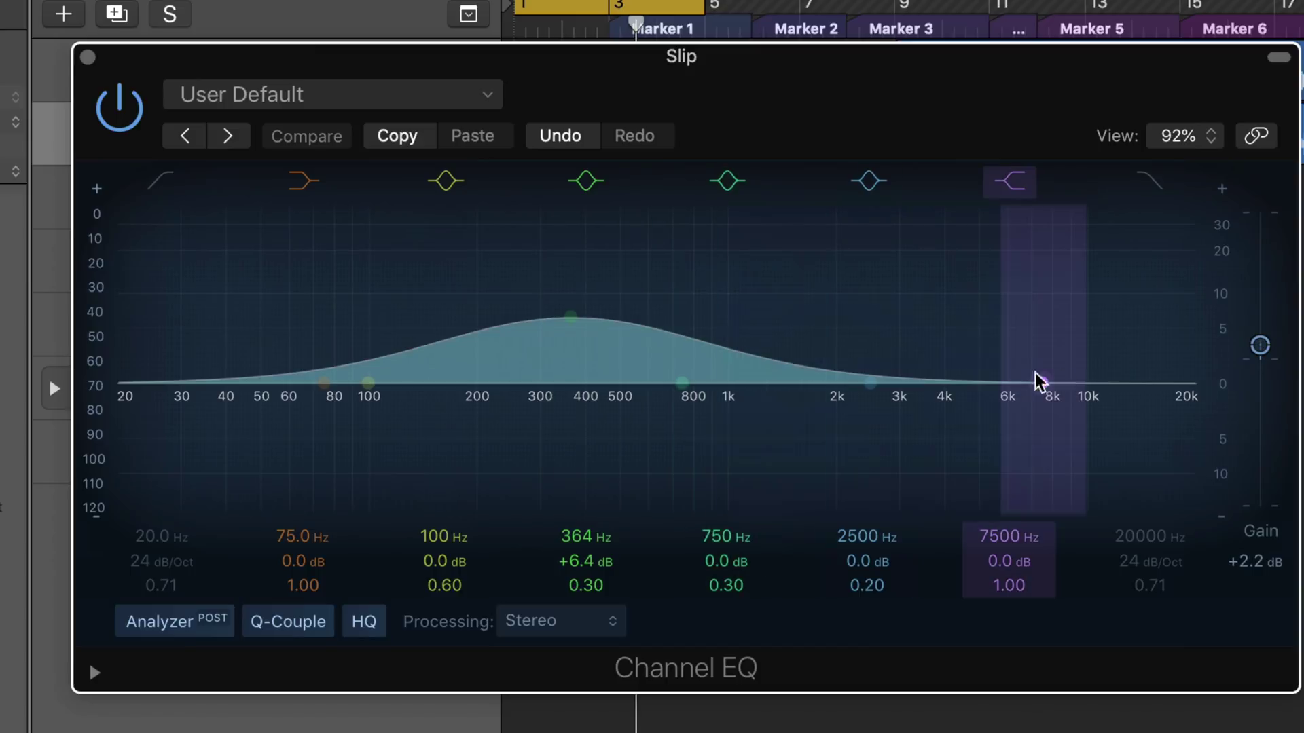
{"action": "left_click_drag", "start_coordinate": [1221, 384], "coordinate": [1202, 454]}
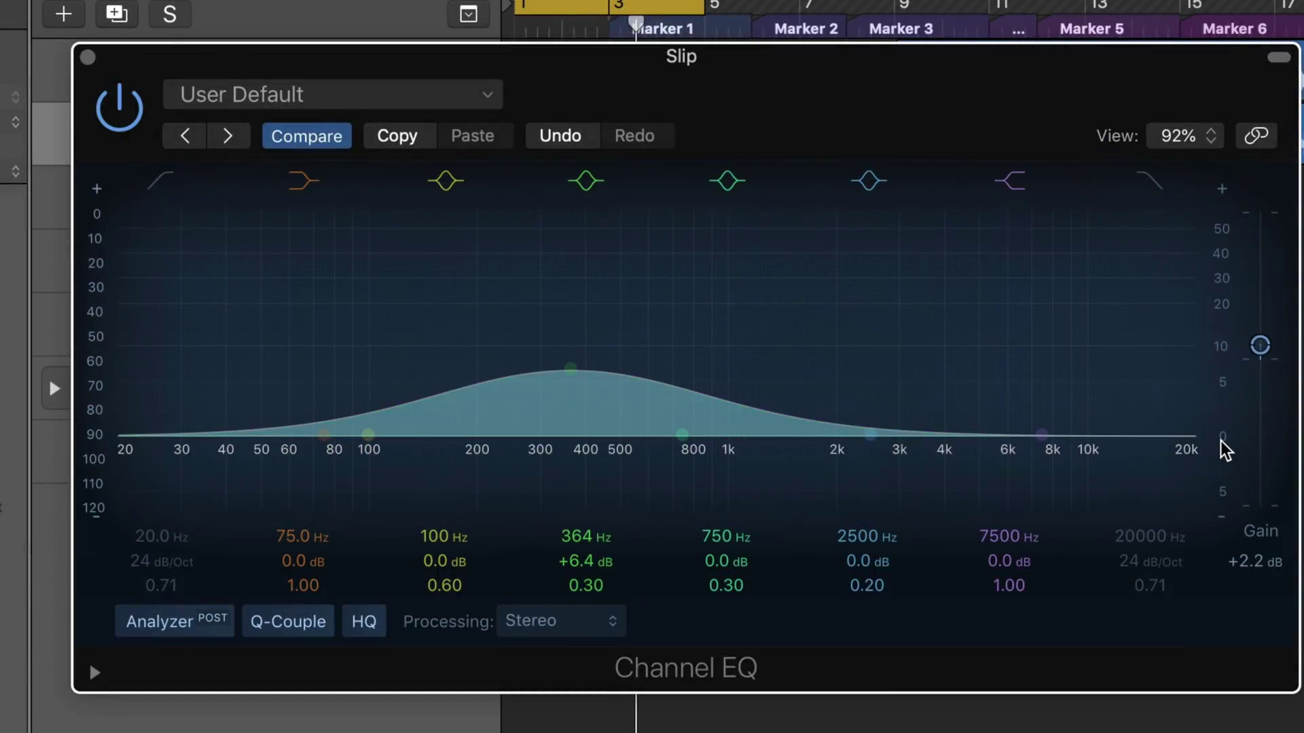
{"action": "left_click_drag", "start_coordinate": [1226, 449], "coordinate": [1185, 363]}
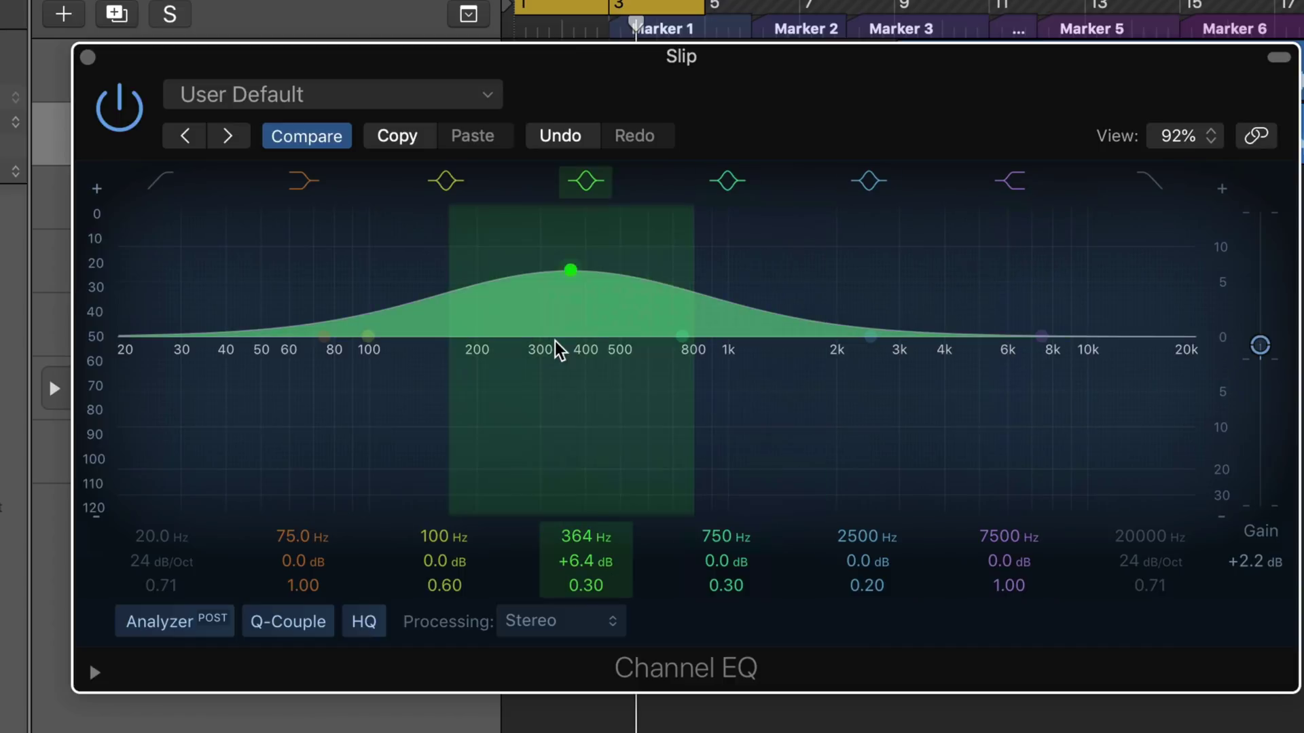
- View the Channel EQ's Analyzer Range options and enable Visualize Master Gain for the EQ dB scale
{"action": "left_click", "coordinate": [95, 340]}
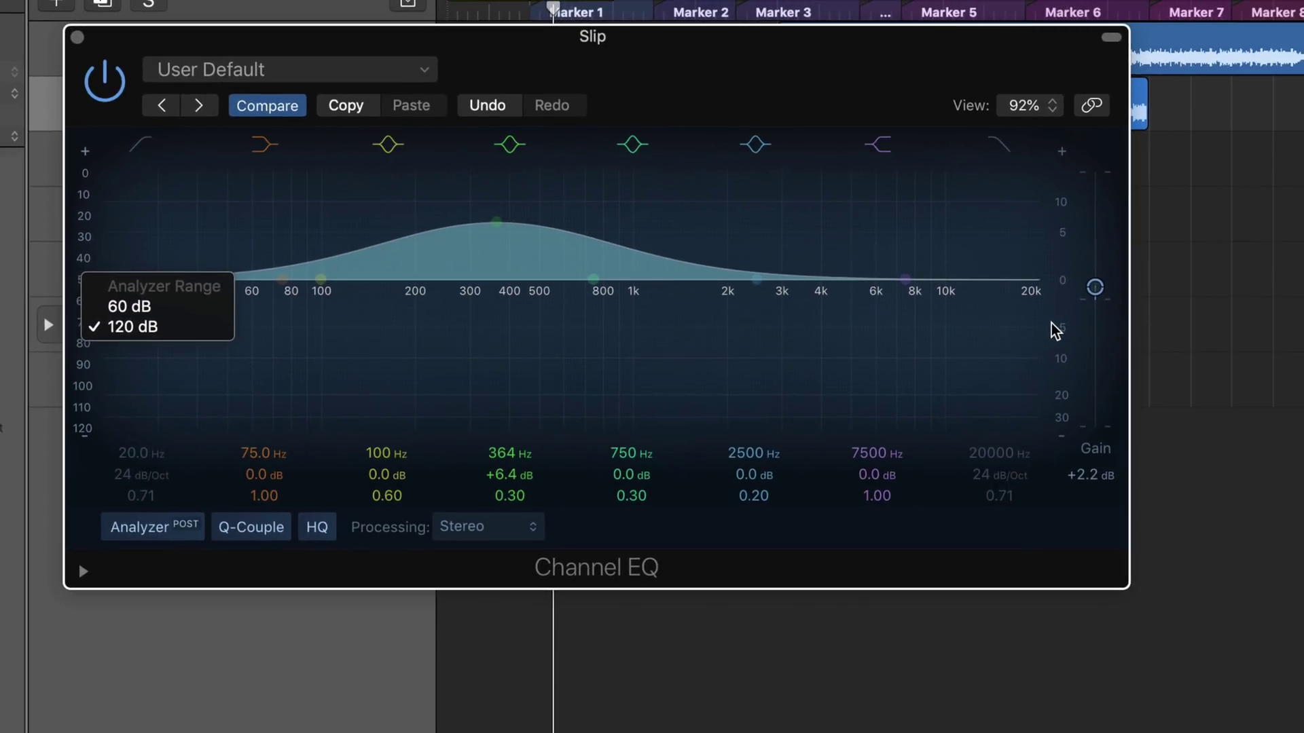
{"action": "left_click", "coordinate": [1054, 329]}
{"action": "left_click", "coordinate": [1057, 329]}
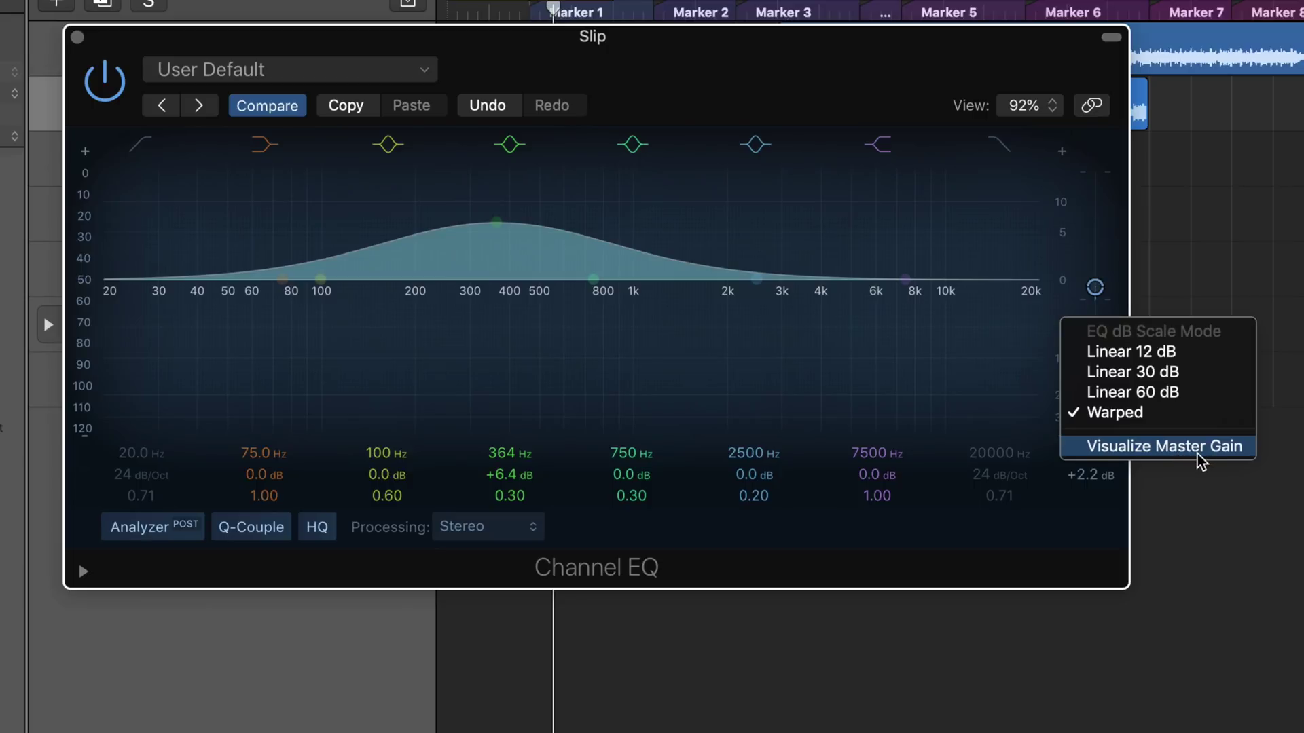
{"action": "left_click", "coordinate": [1197, 454]}
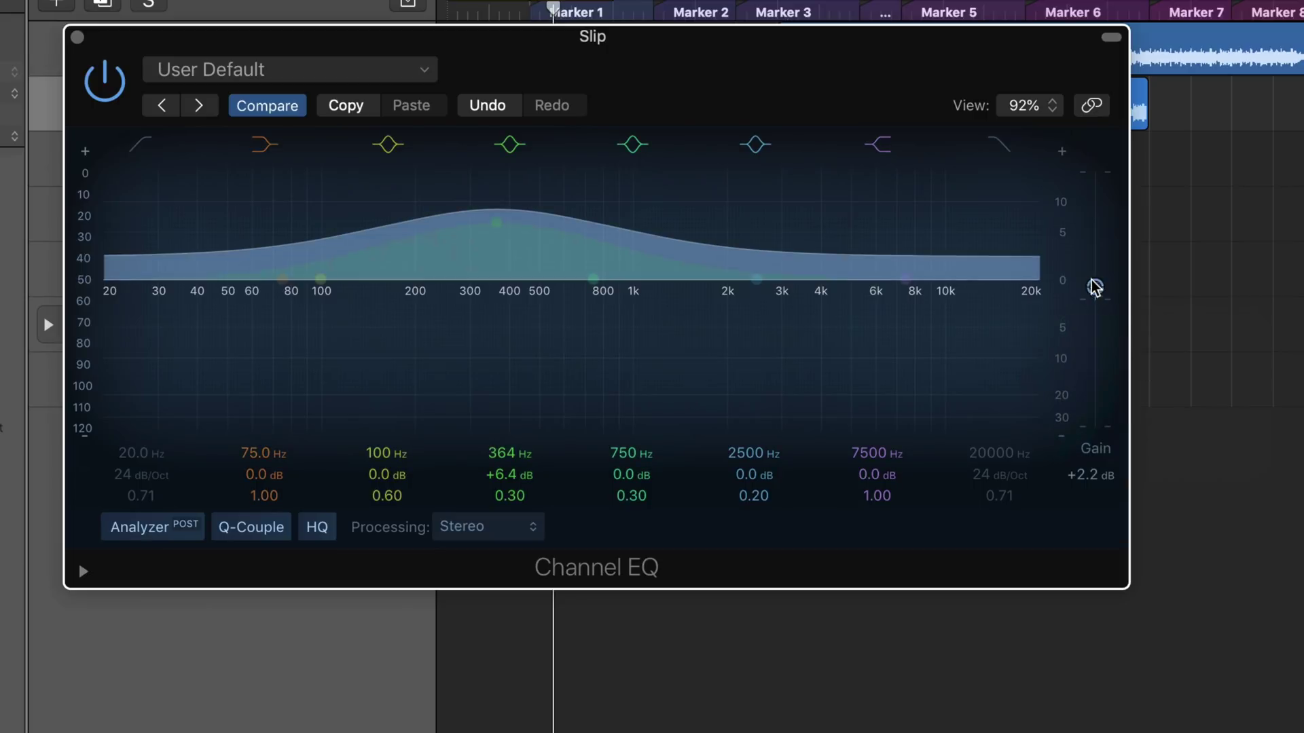
- Lower the Channel EQ's master gain to -4.2 dB and turn off Visualize Master Gain
{"action": "left_click_drag", "start_coordinate": [1095, 288], "coordinate": [1042, 320]}
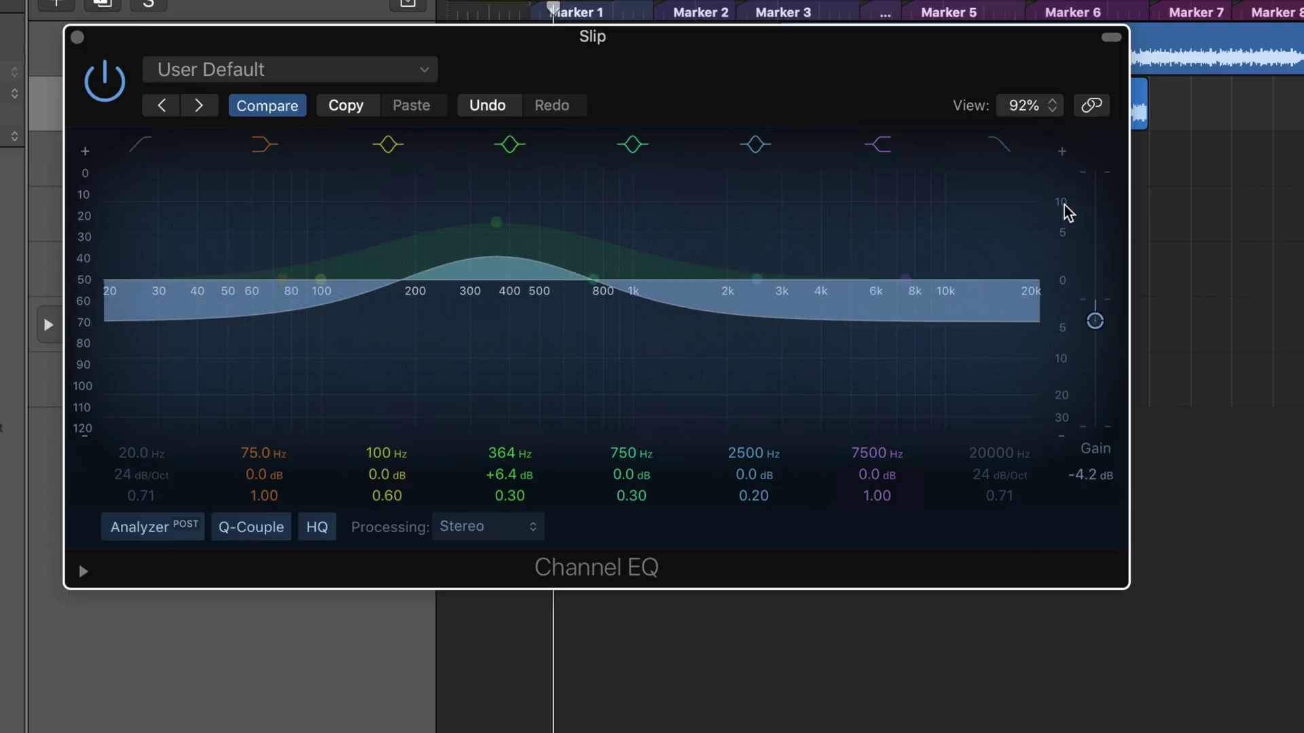
{"action": "right_click", "coordinate": [1060, 277]}
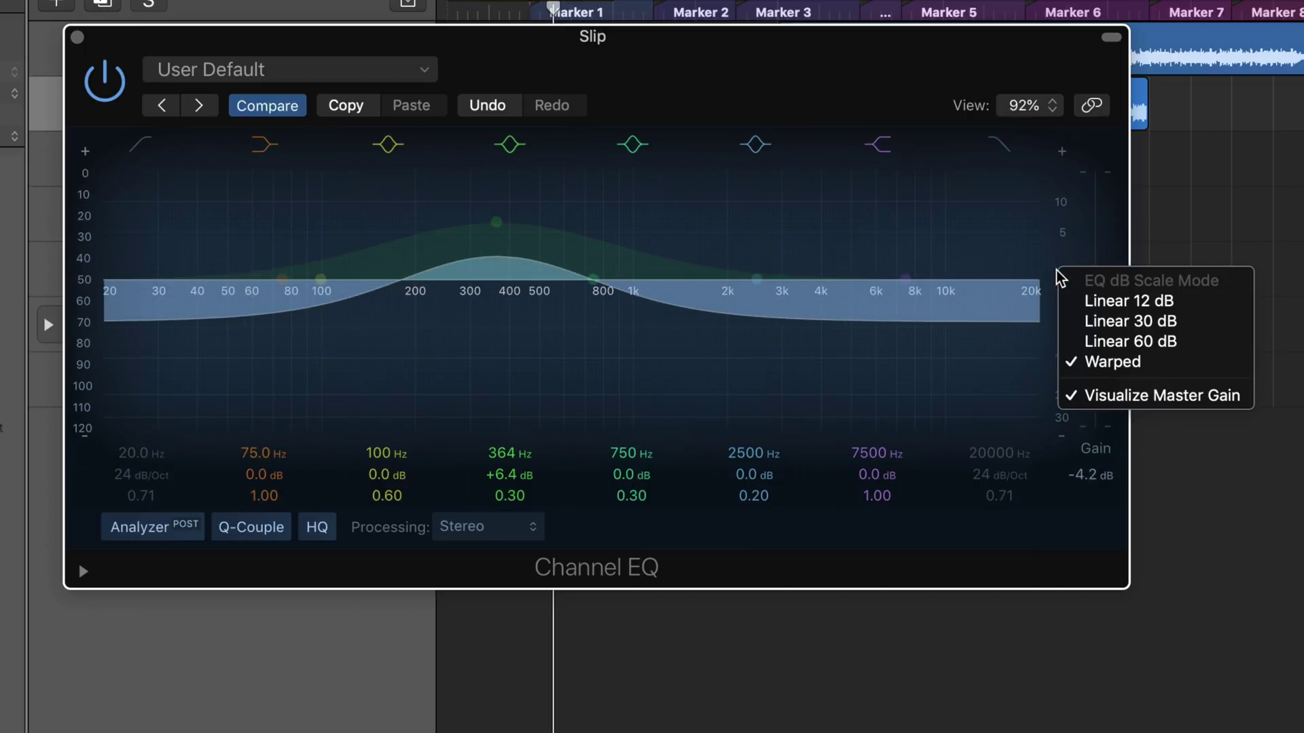
{"action": "left_click", "coordinate": [1104, 397]}
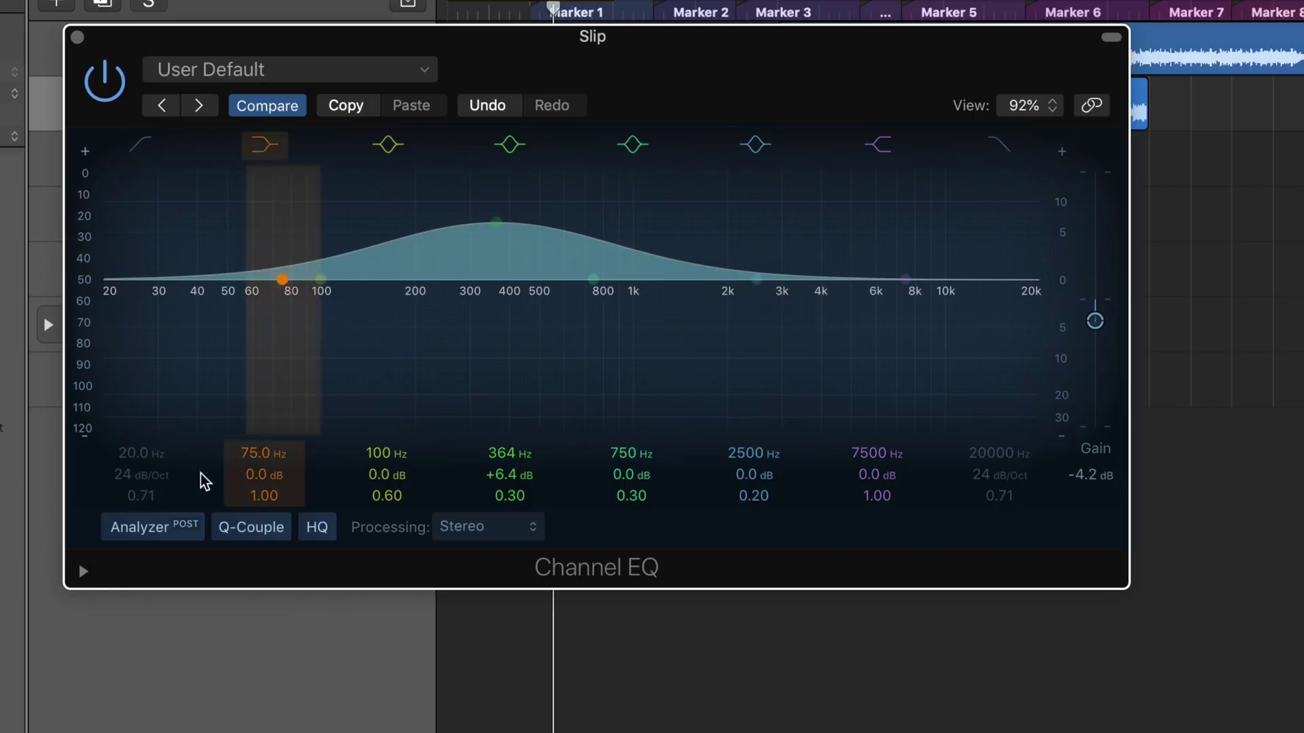
- Reveal the Channel EQ's Analyzer Decay setting and view the analyzer mode, analyzer resolution and Gain-Q Couple Strength options
{"action": "left_click", "coordinate": [83, 572]}
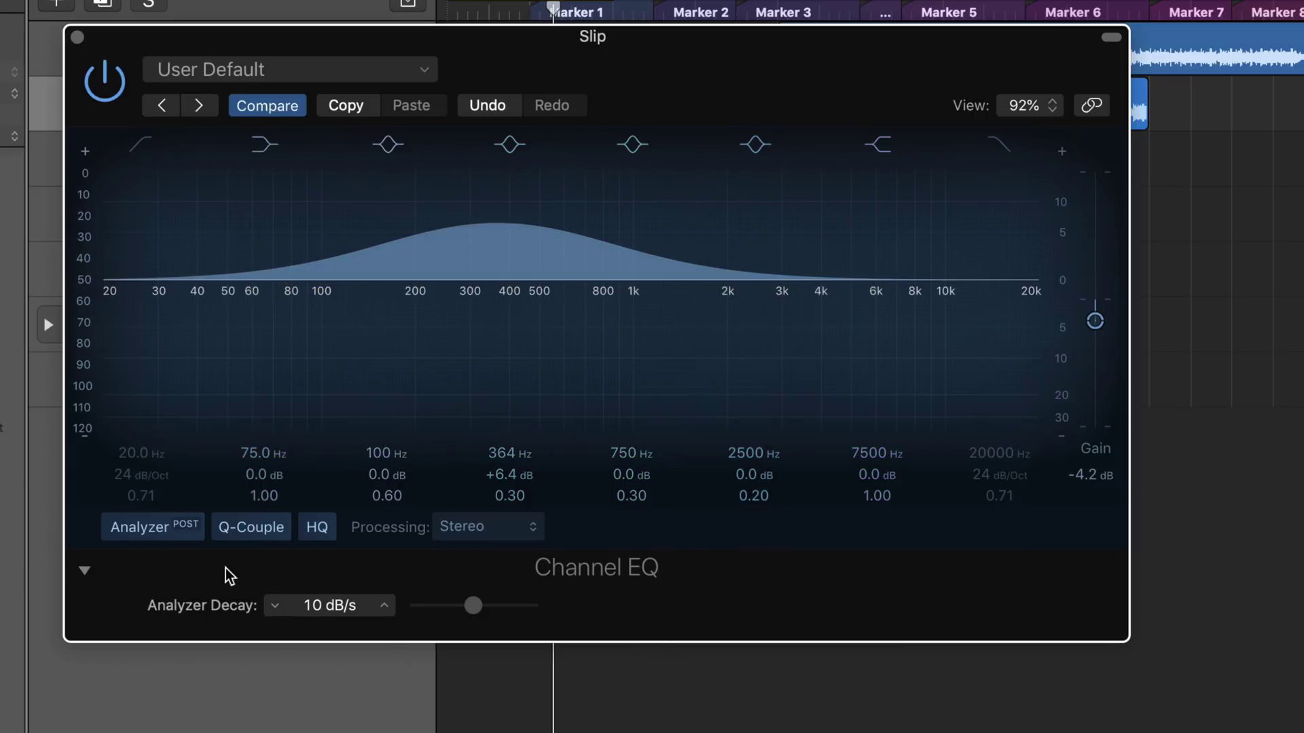
{"action": "right_click", "coordinate": [157, 528]}
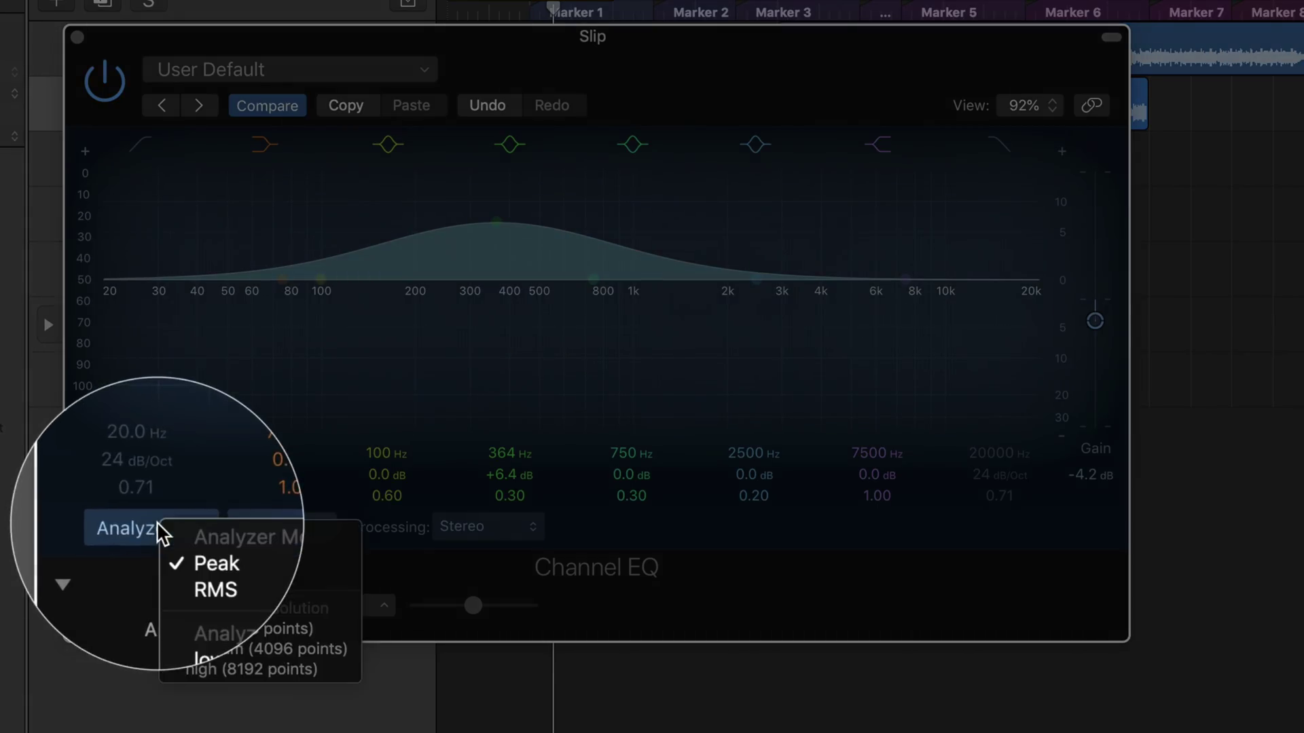
{"action": "left_click", "coordinate": [236, 527]}
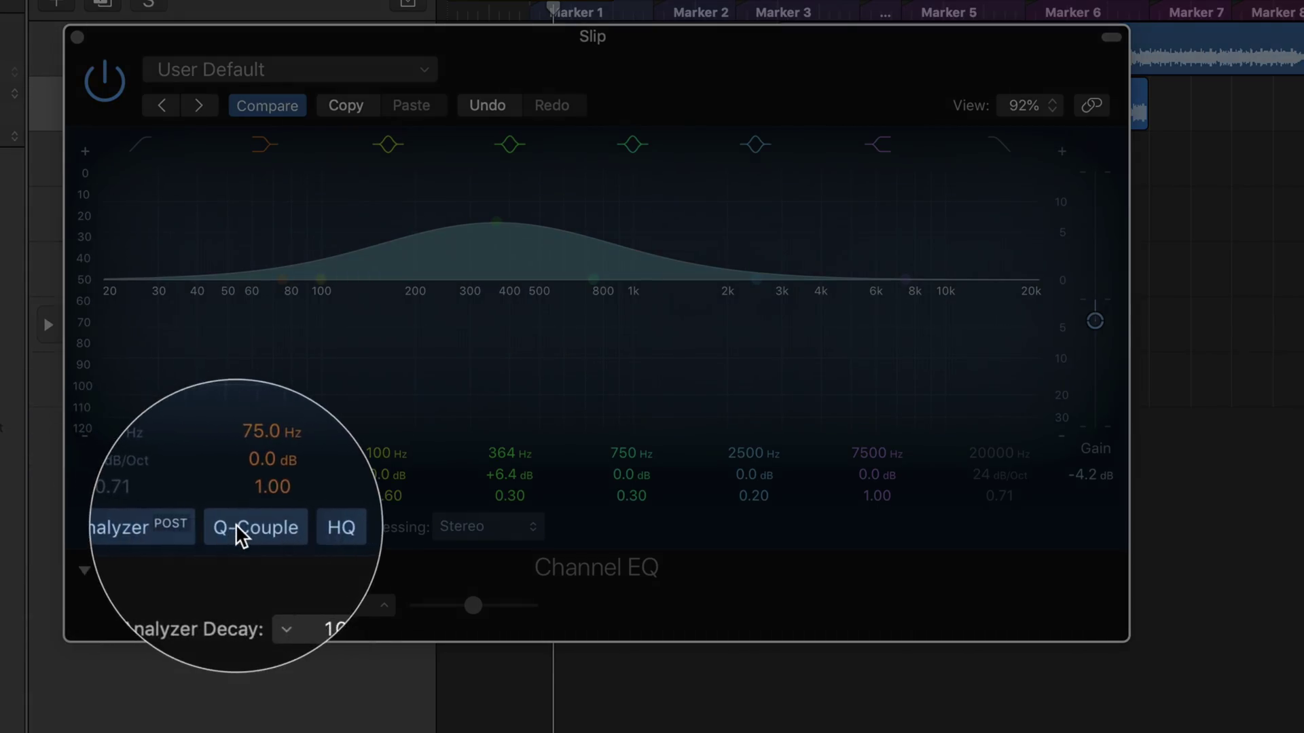
{"action": "right_click", "coordinate": [236, 527]}
{"action": "left_click", "coordinate": [170, 531]}
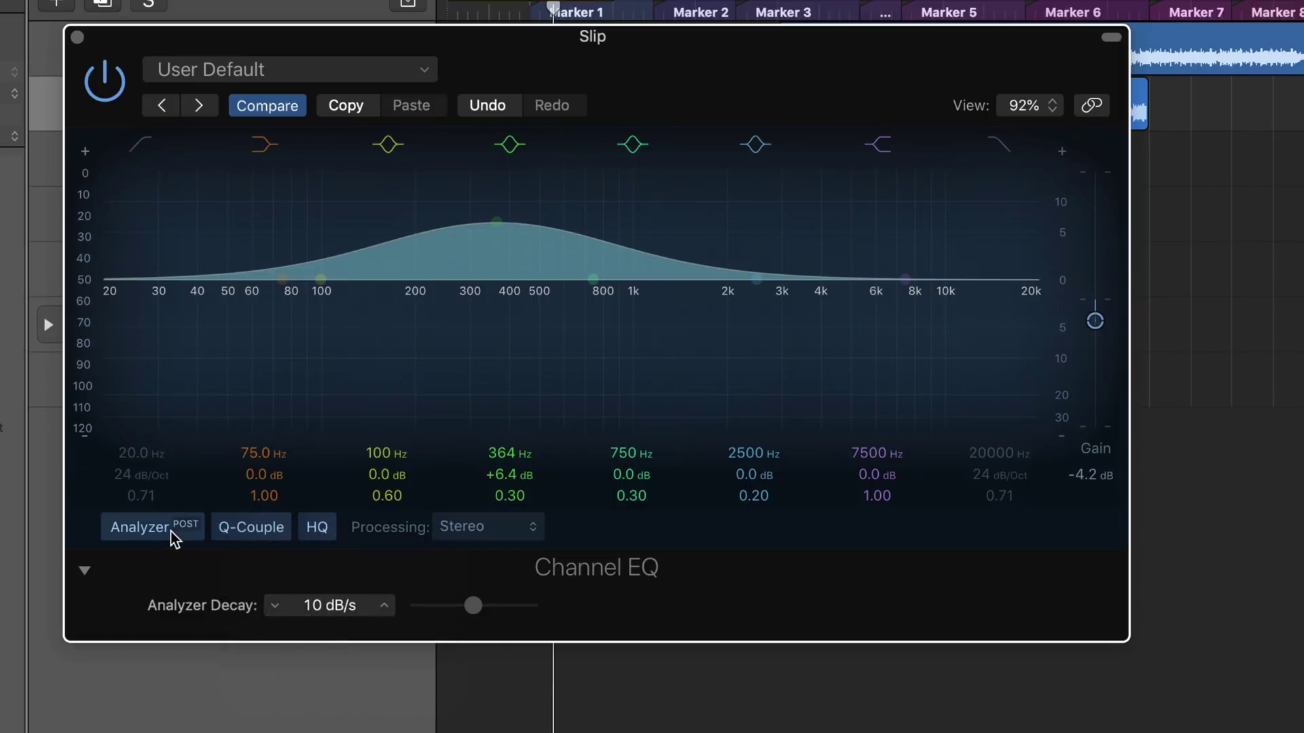
{"action": "right_click", "coordinate": [170, 531]}
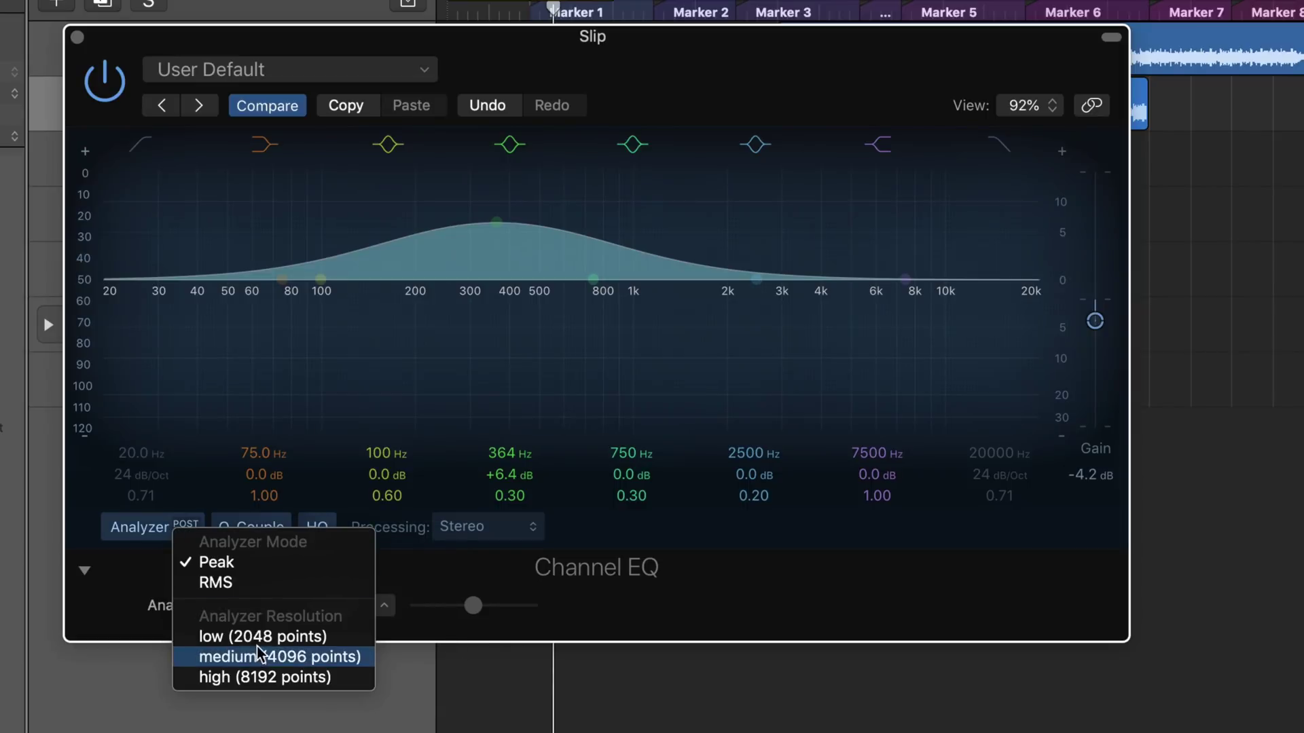
{"action": "left_click", "coordinate": [147, 519]}
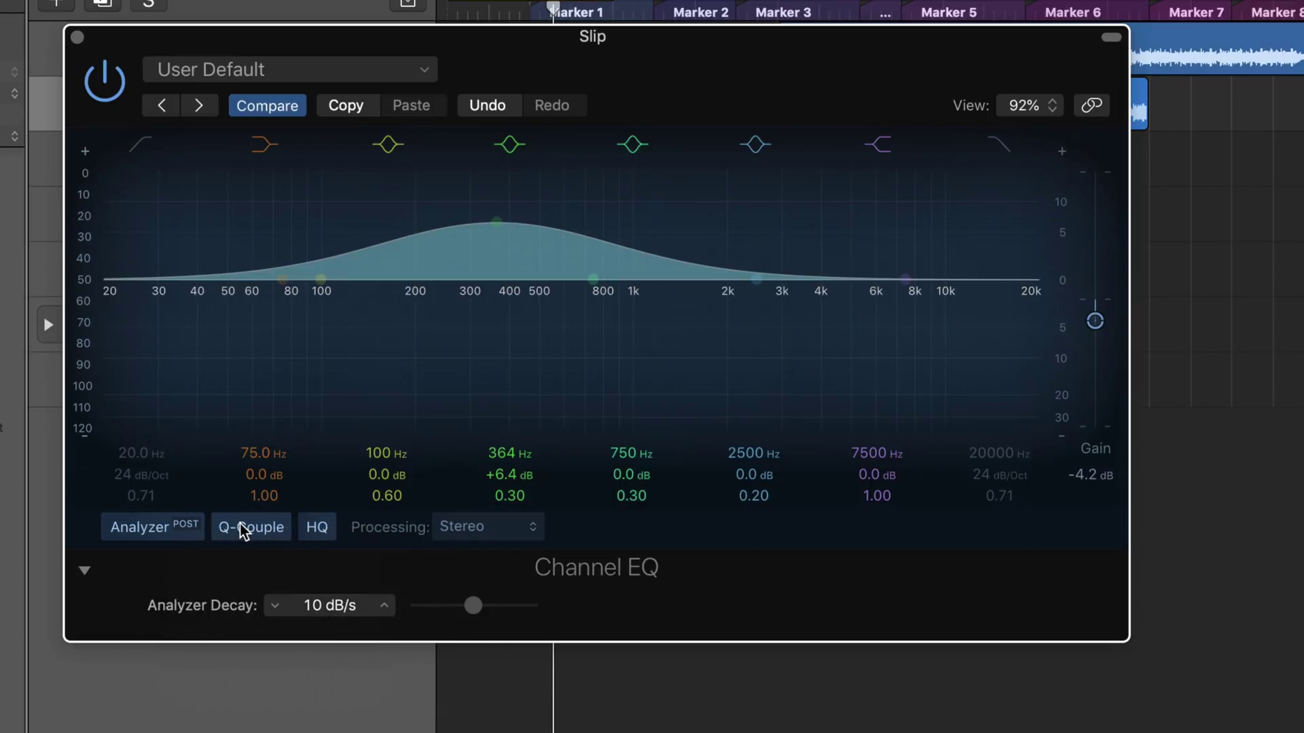
{"action": "right_click", "coordinate": [242, 529]}
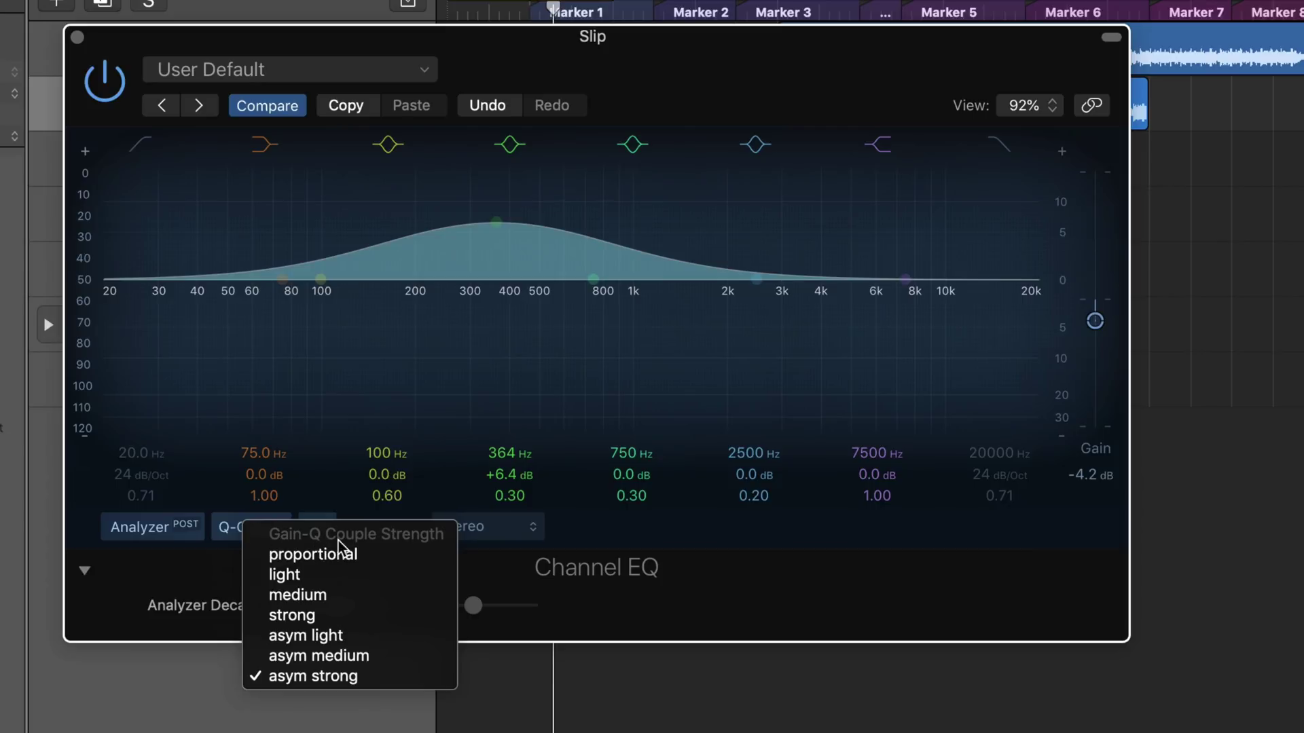
{"action": "left_click", "coordinate": [163, 528]}
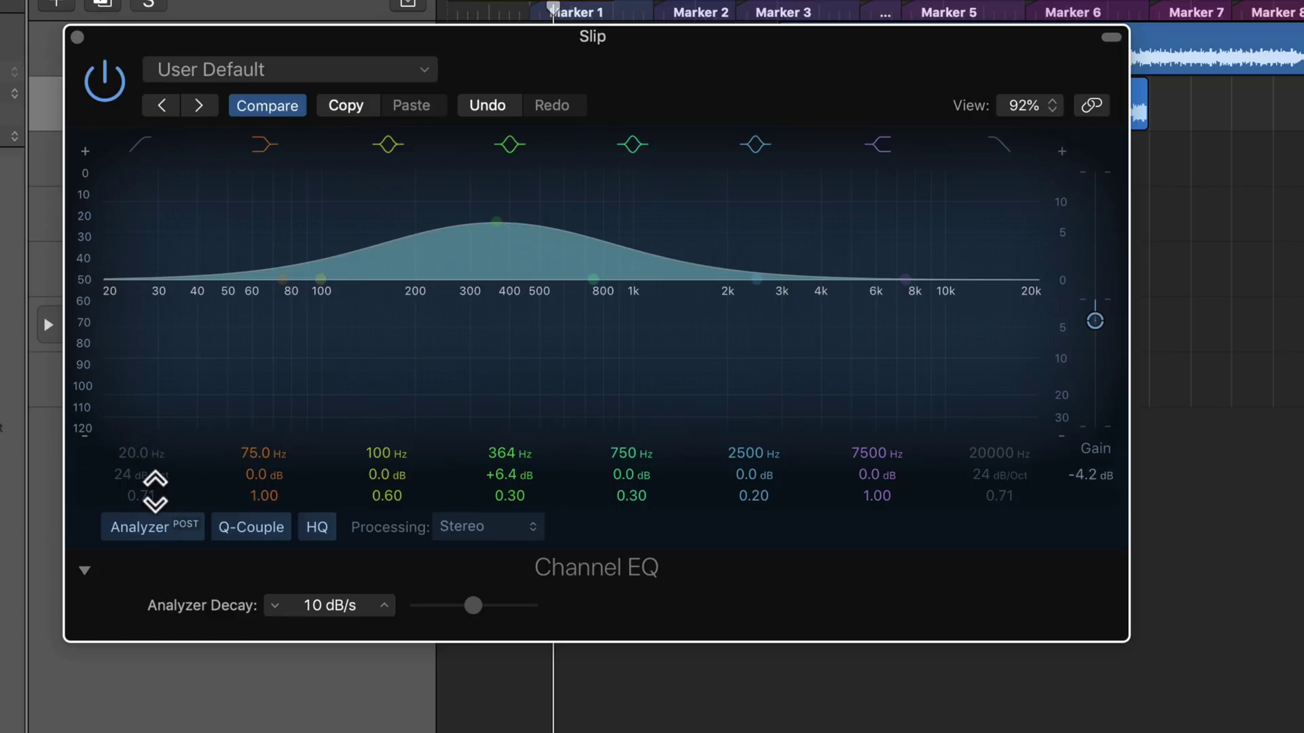
- Set the Channel EQ's 20 Hz low-cut band slope to 48 dB/Oct and enable the band
{"action": "left_click", "coordinate": [132, 479]}
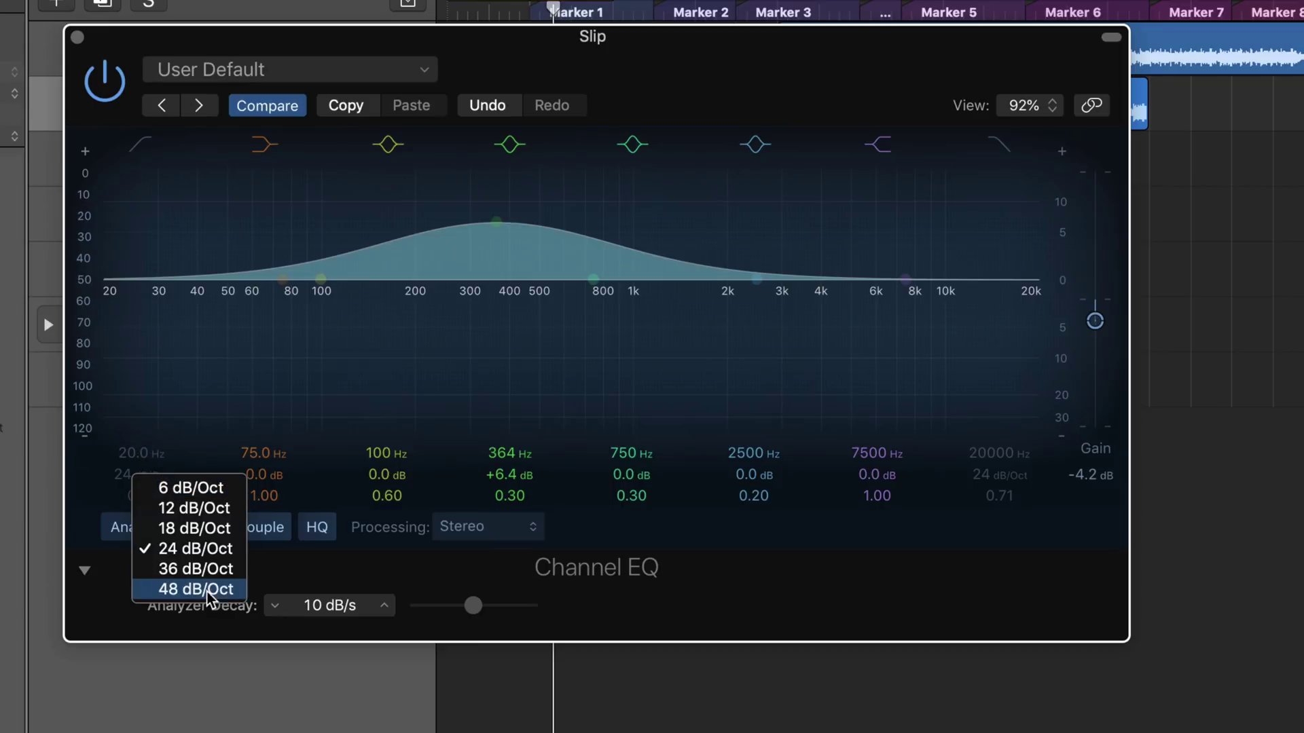
{"action": "right_click", "coordinate": [177, 421]}
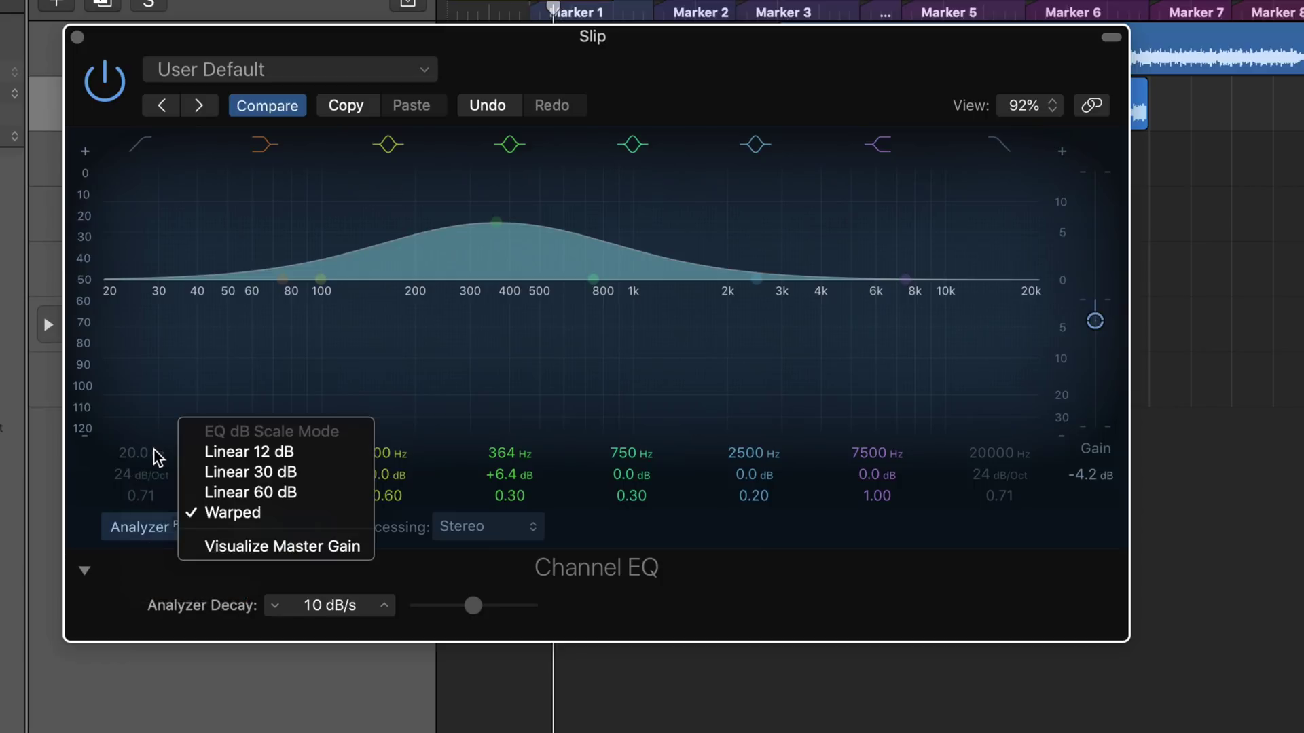
{"action": "left_click", "coordinate": [136, 474]}
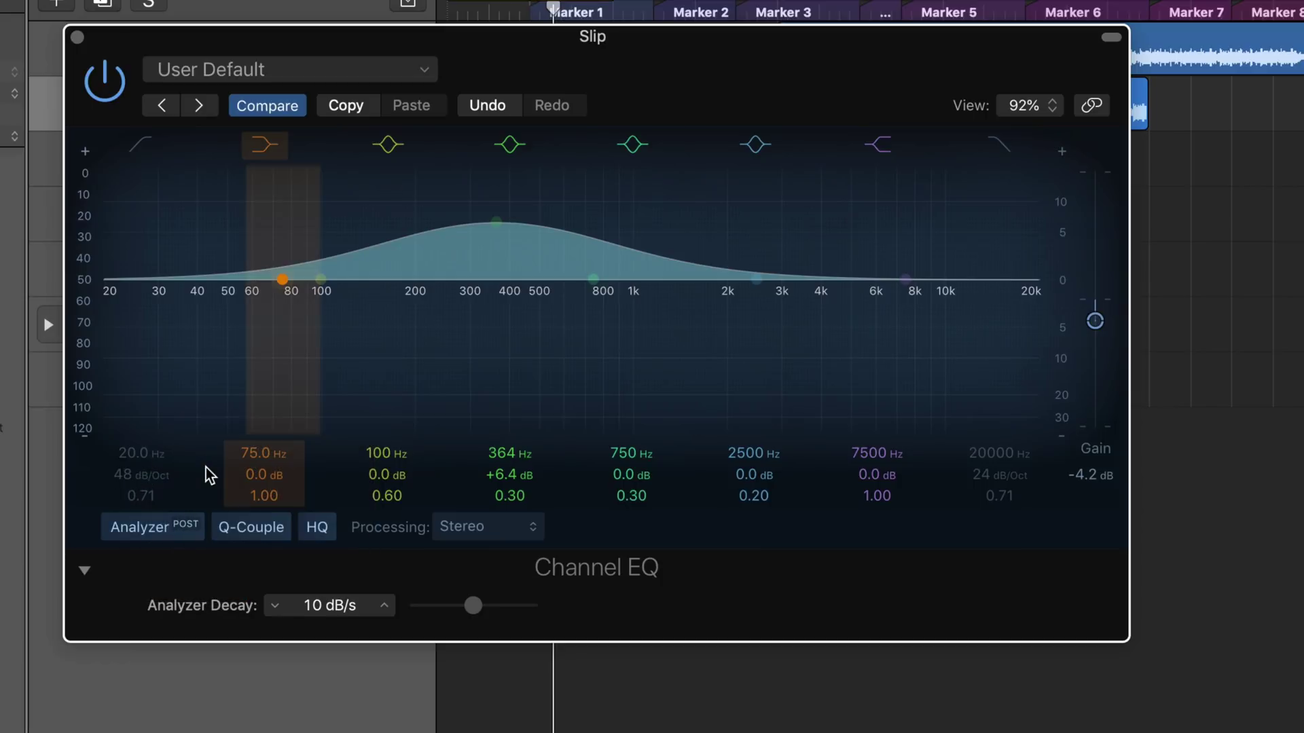
{"action": "left_click", "coordinate": [141, 148]}
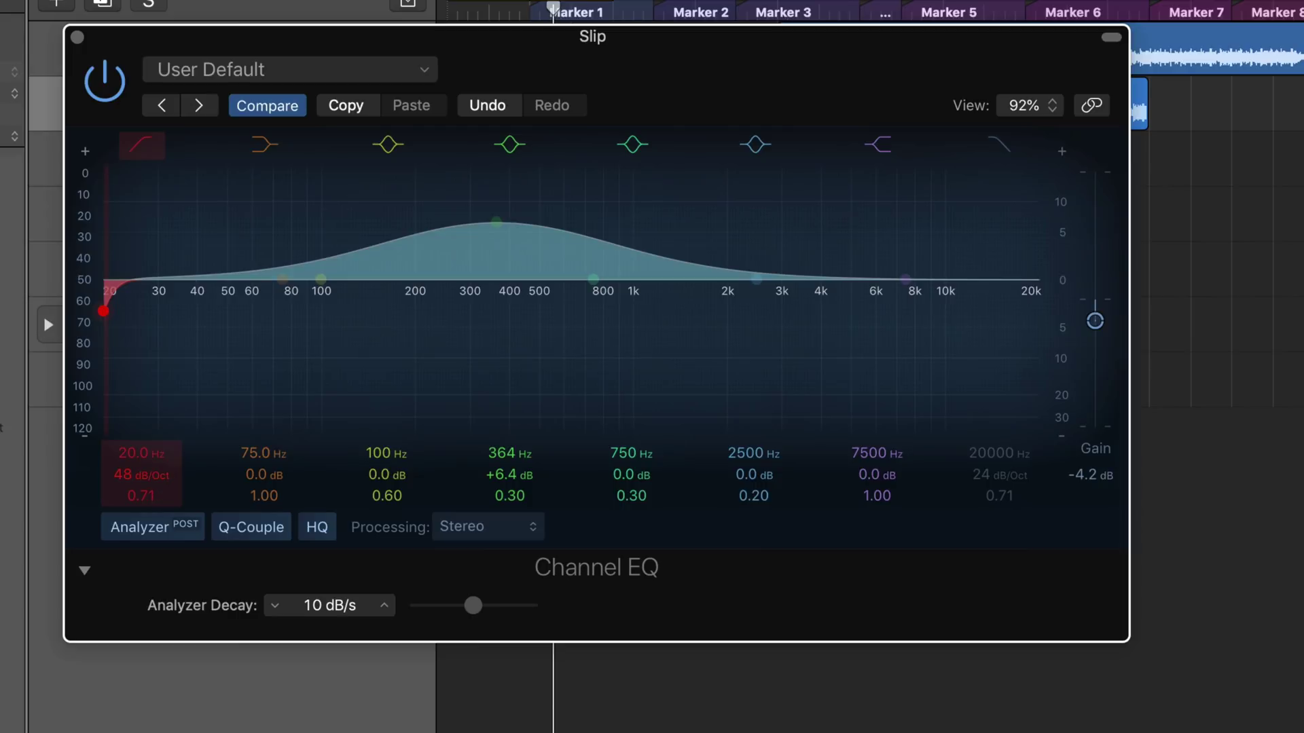
{"action": "left_click_drag", "start_coordinate": [142, 474], "coordinate": [141, 481]}
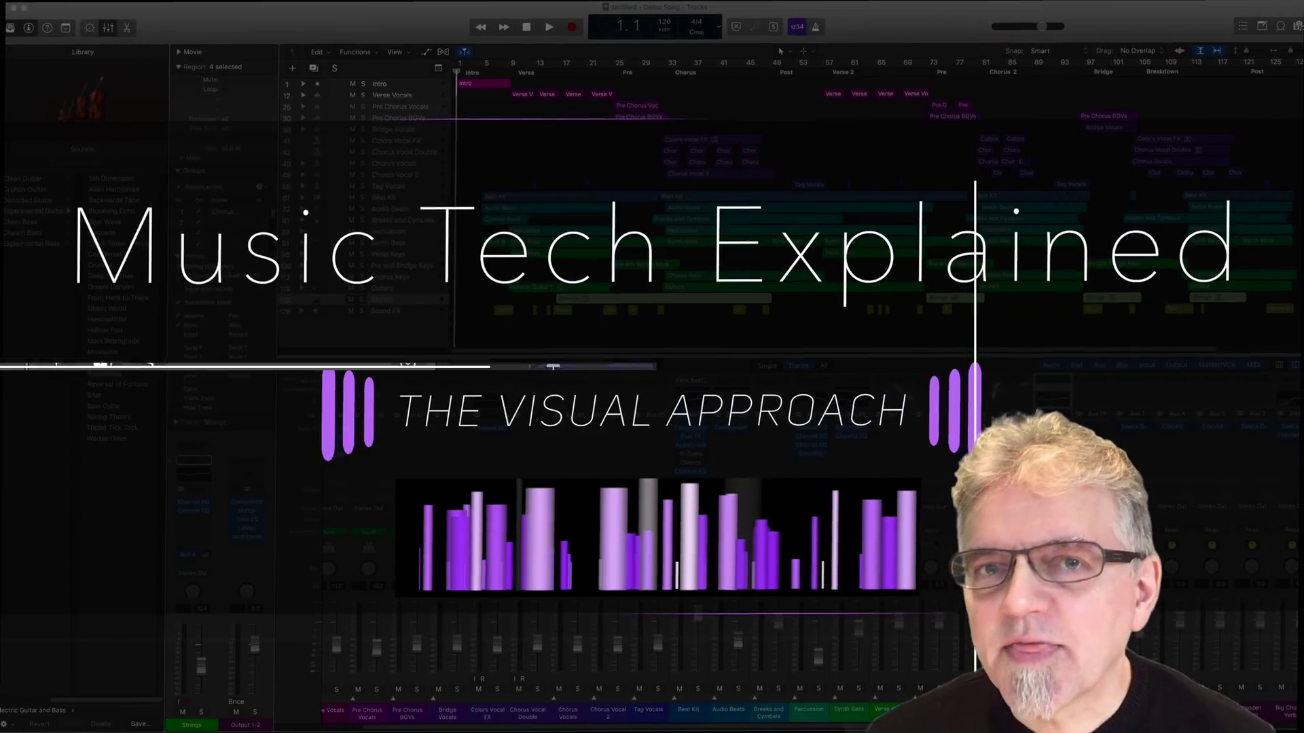